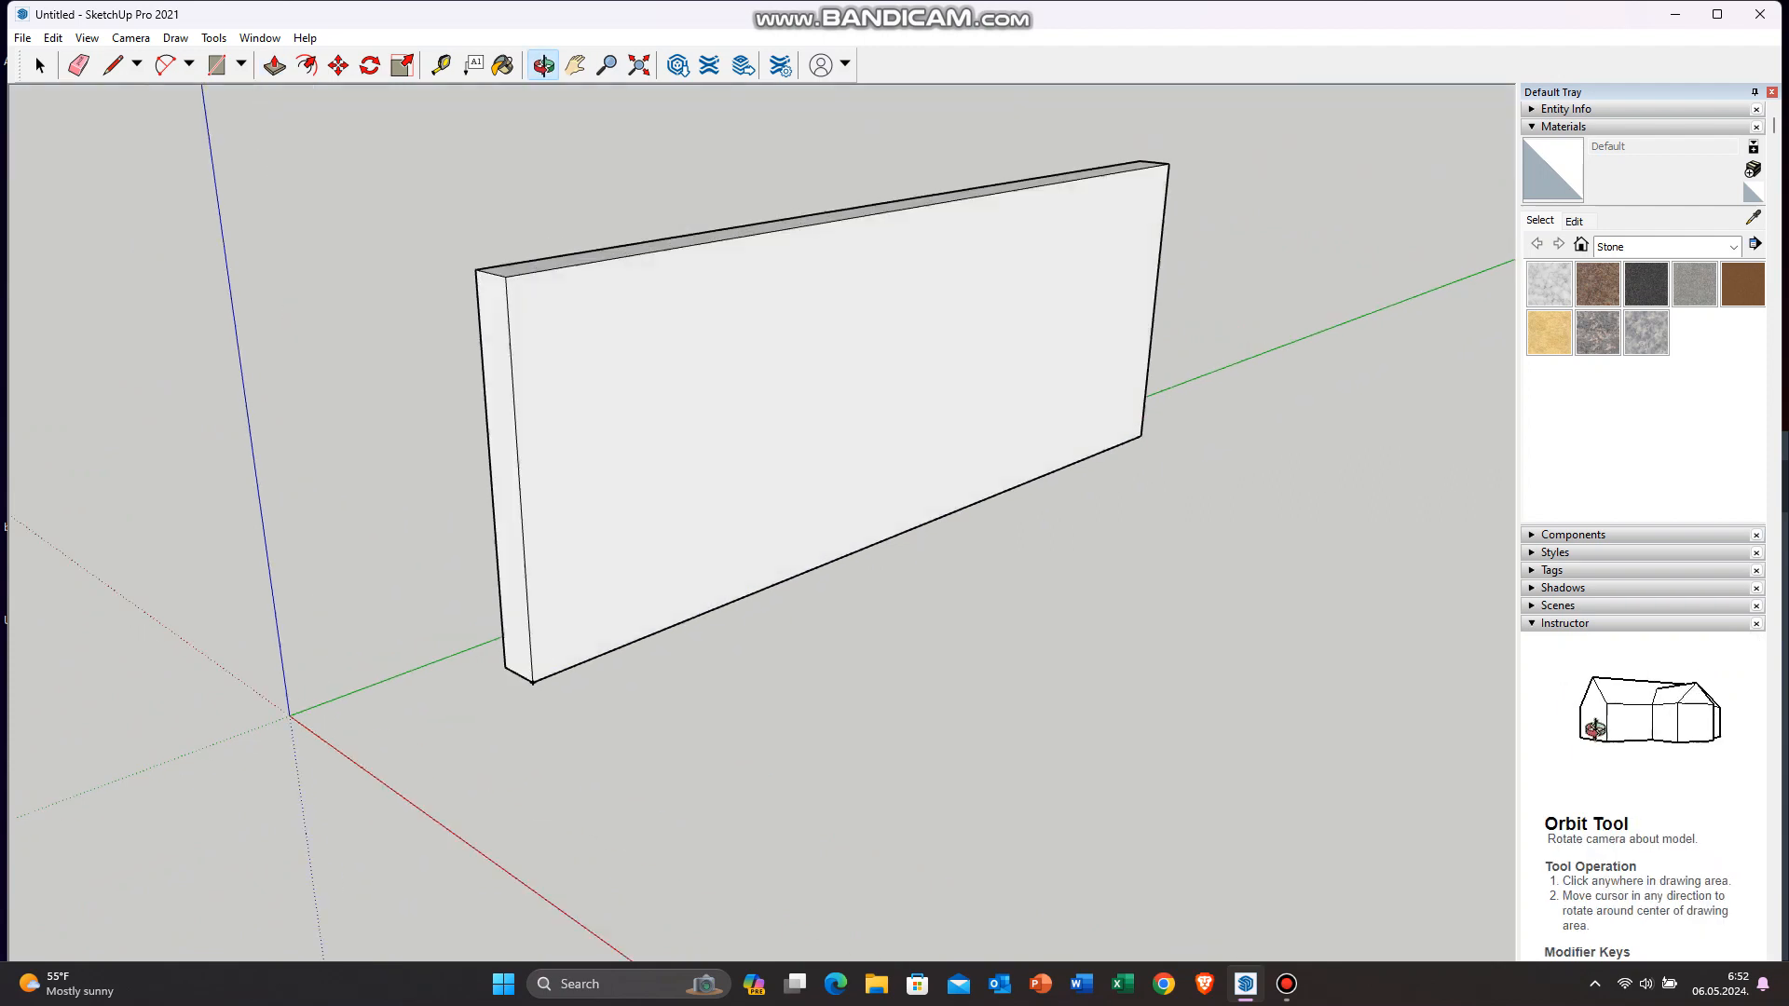
Step: Mark a point on the panel's lower long edge and push the end face inward to that mark to shorten the panel
scroll(550, 671, up, 2)
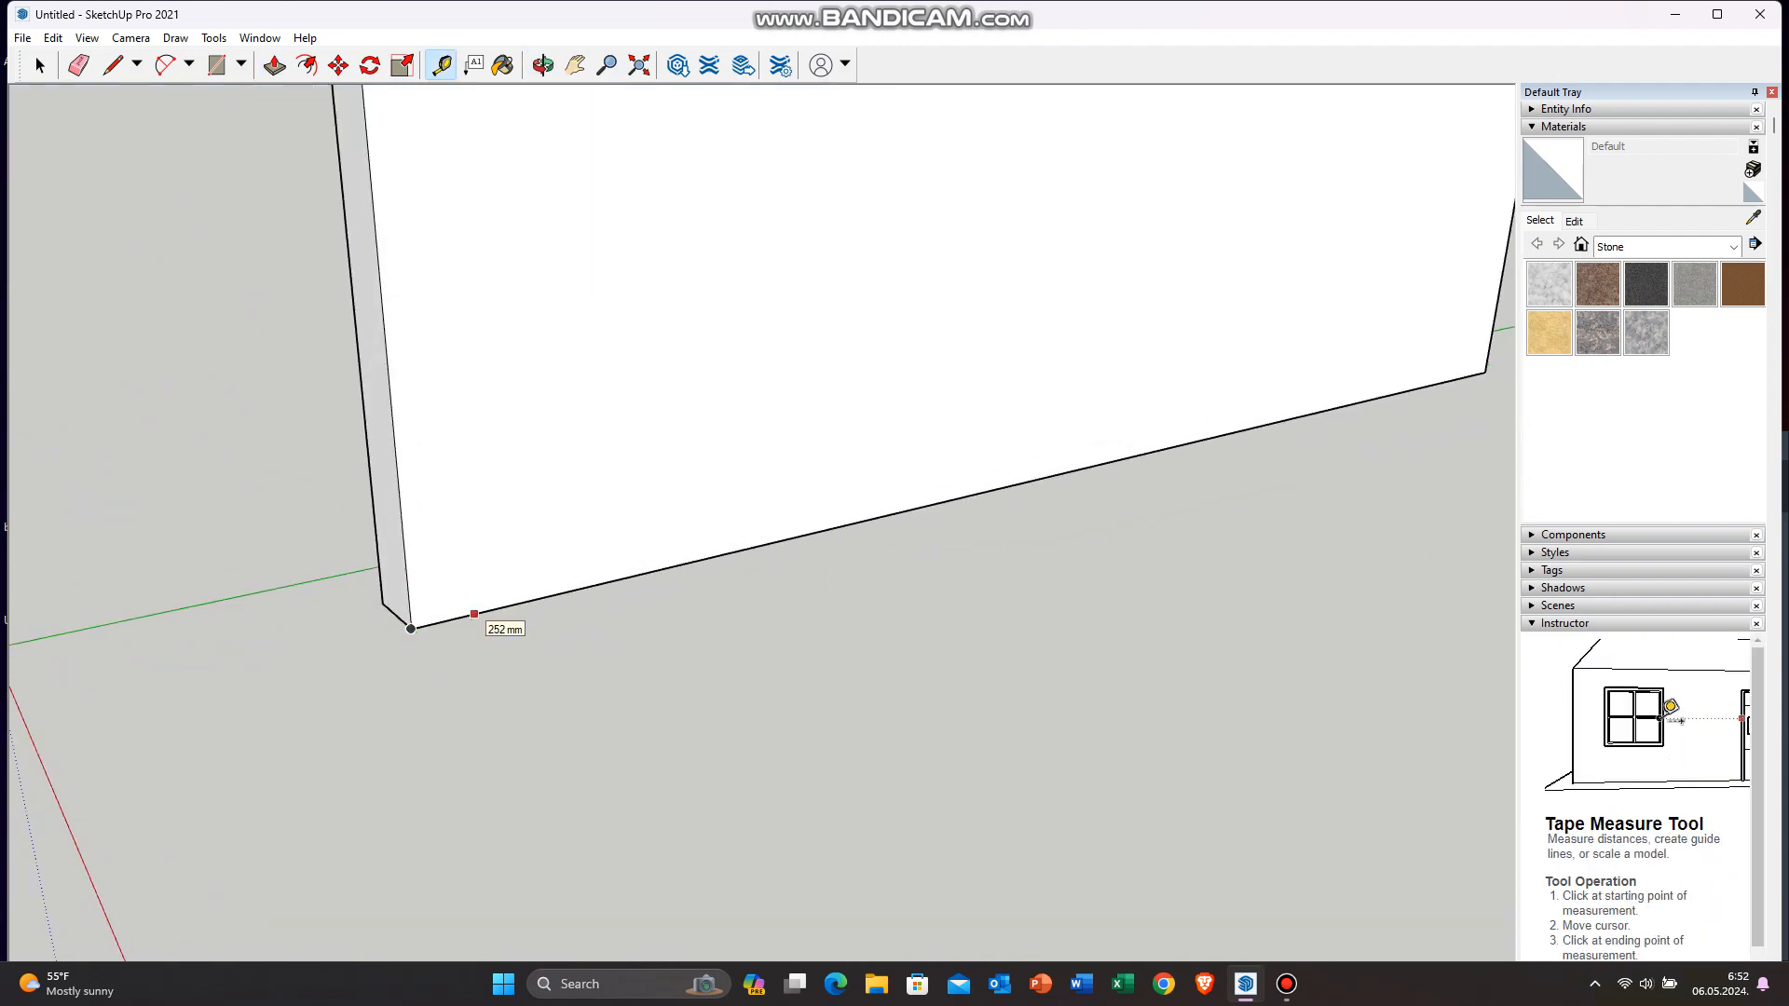
scroll(552, 372, down, 3)
middle_drag(552, 373, 182, 325)
key(p)
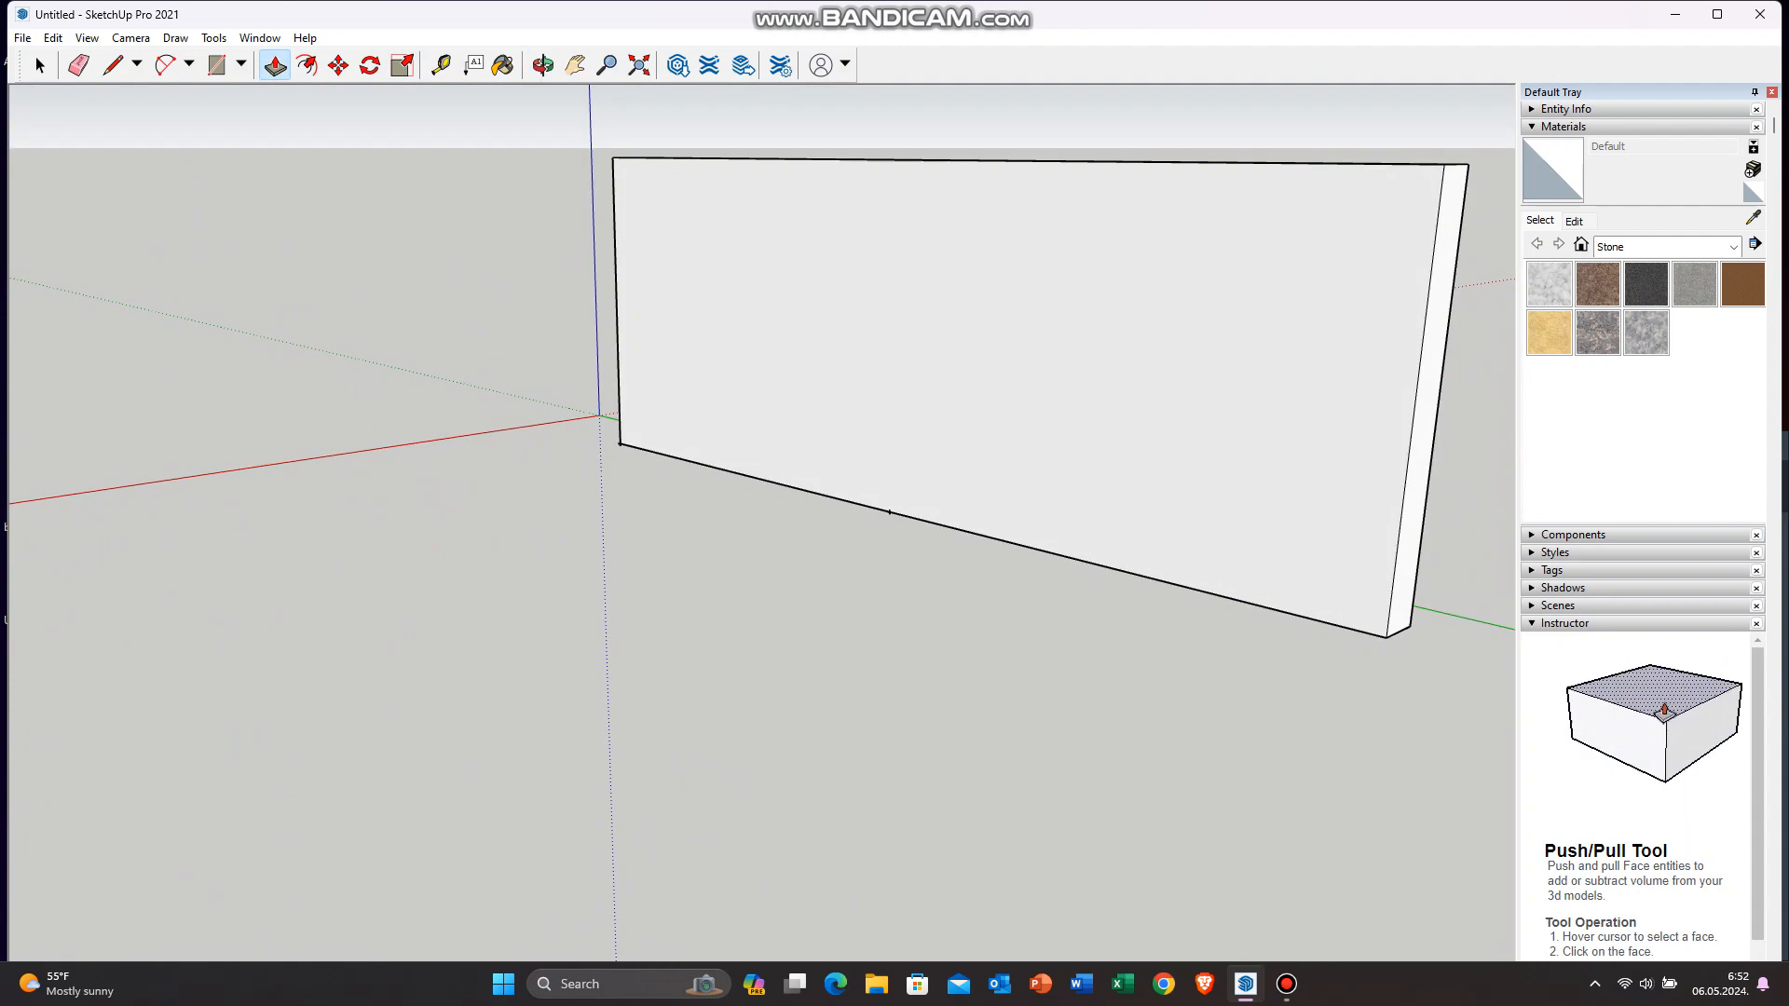
click(1400, 492)
click(890, 494)
scroll(891, 492, up, 8)
click(896, 503)
scroll(857, 769, down, 8)
middle_drag(857, 769, 1146, 596)
Step: Mark a small offset from the front face's lower left corner and draw a full-height vertical line there
click(440, 65)
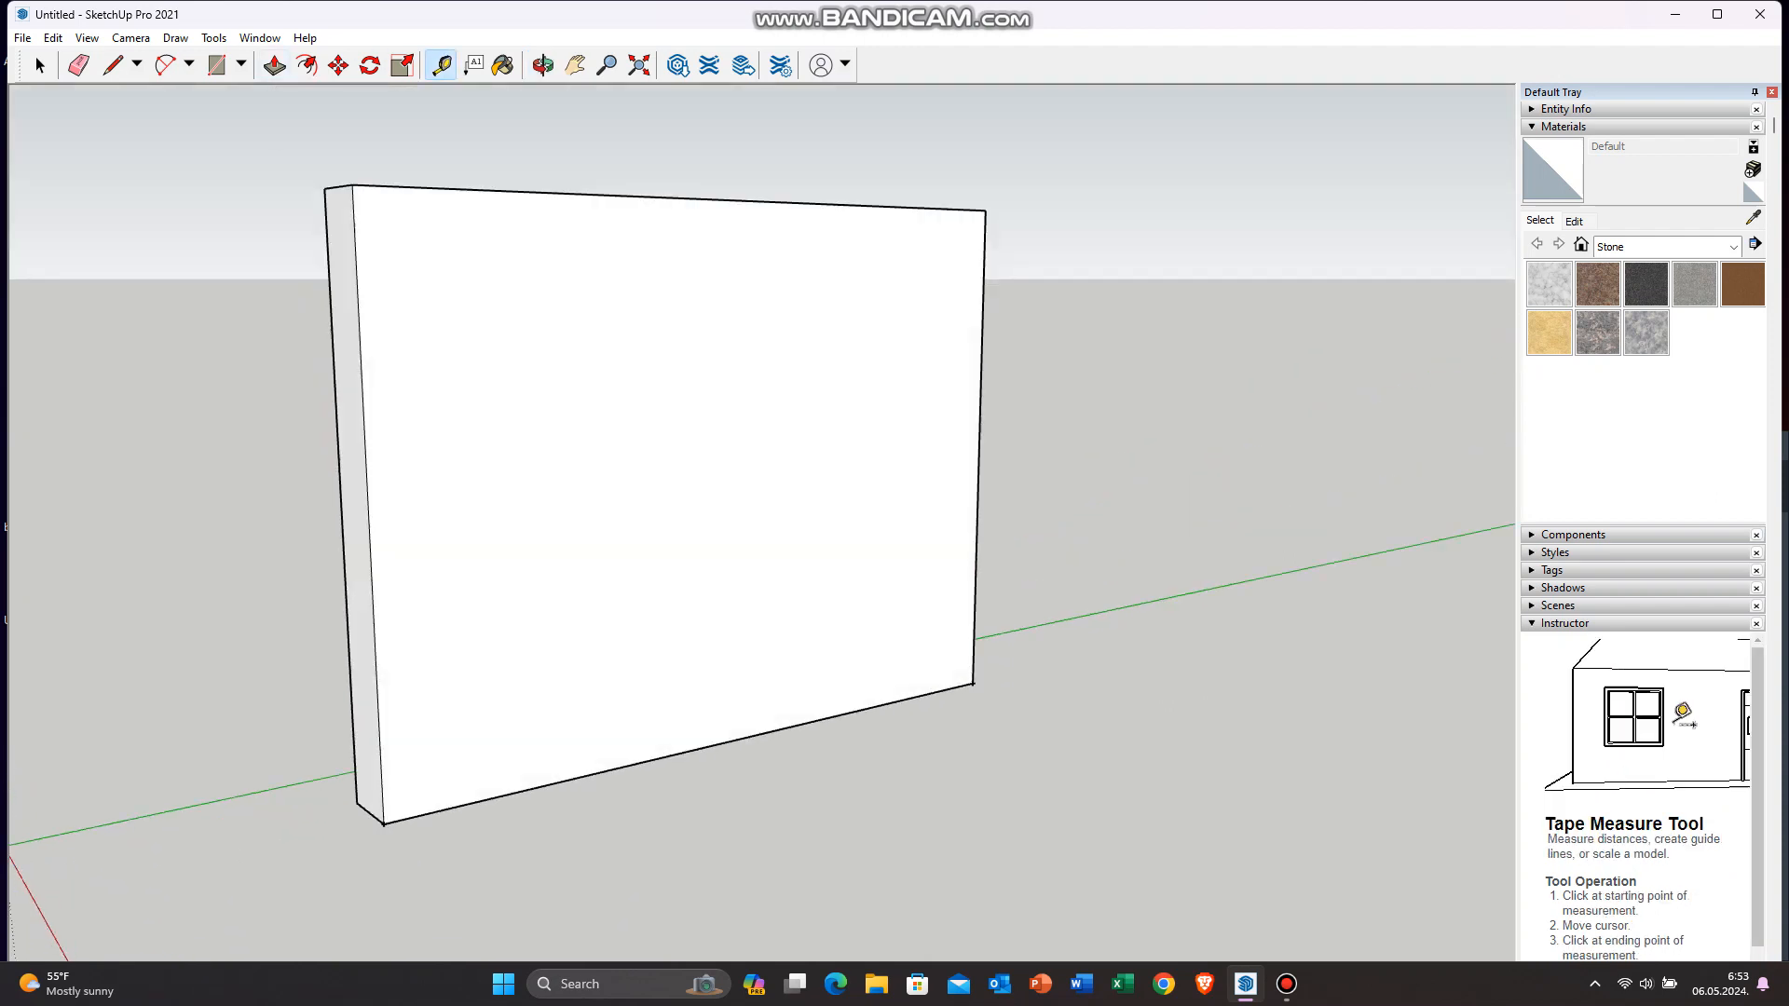
scroll(383, 823, up, 2)
click(373, 812)
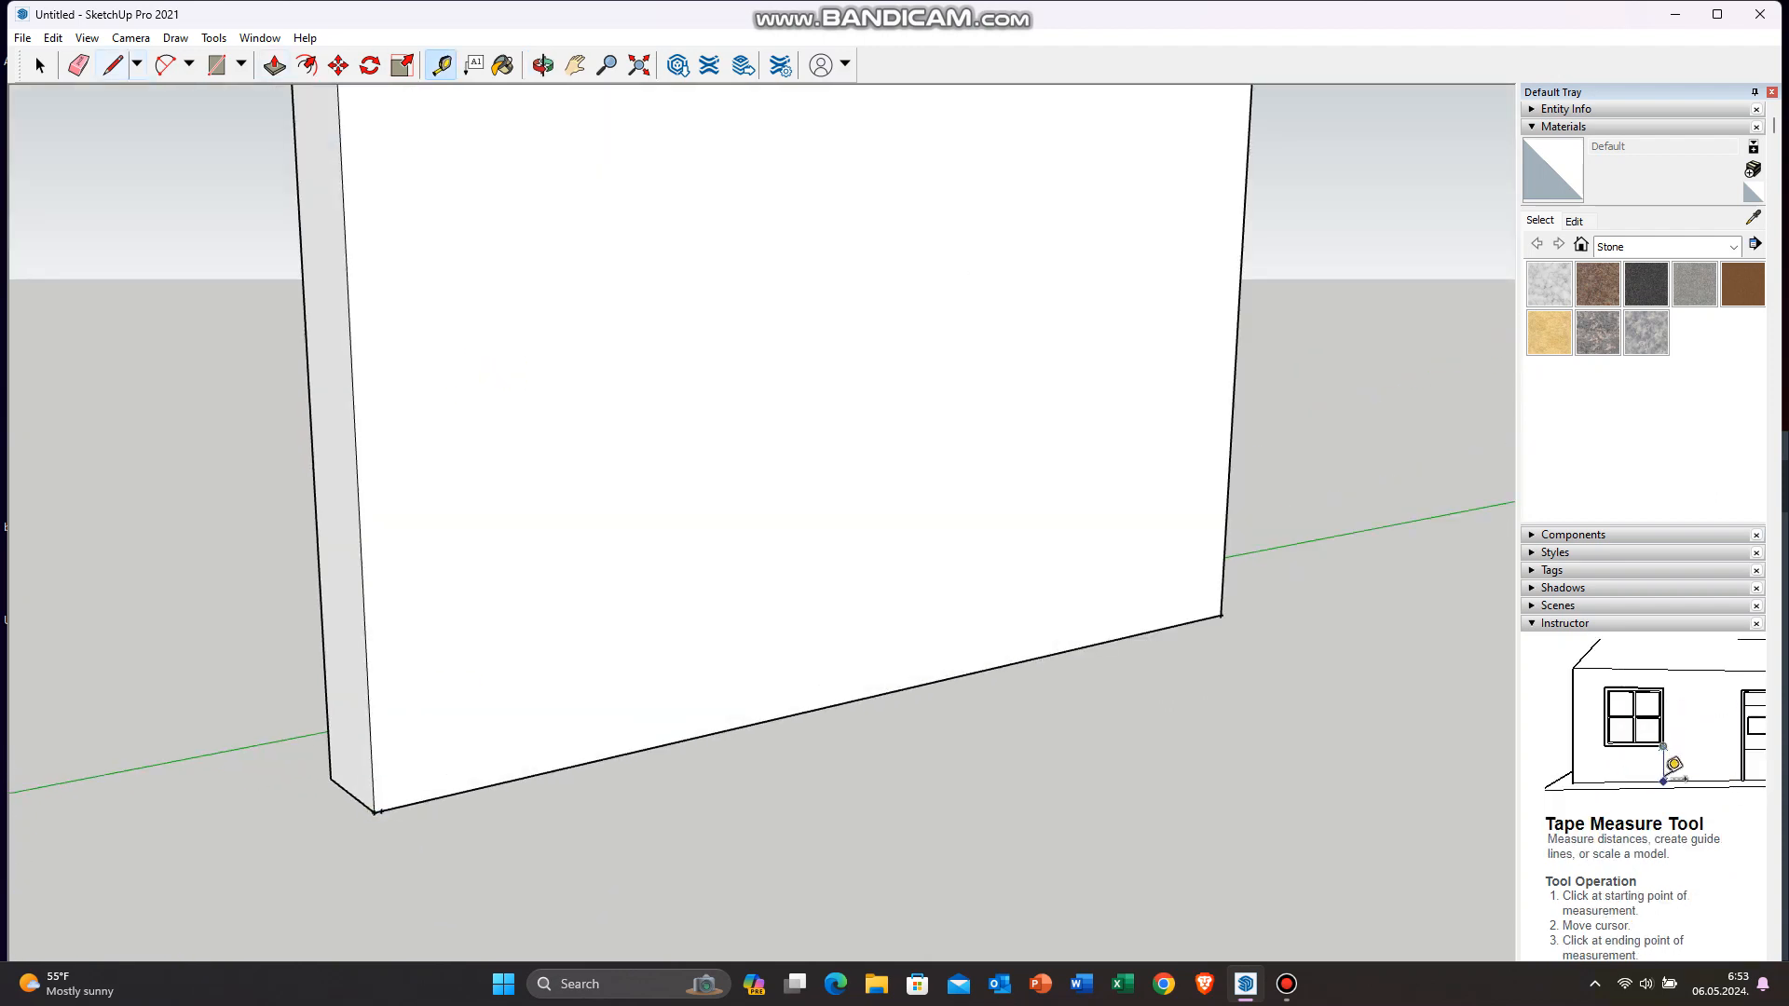
key(l)
scroll(373, 810, down, 4)
scroll(313, 198, up, 5)
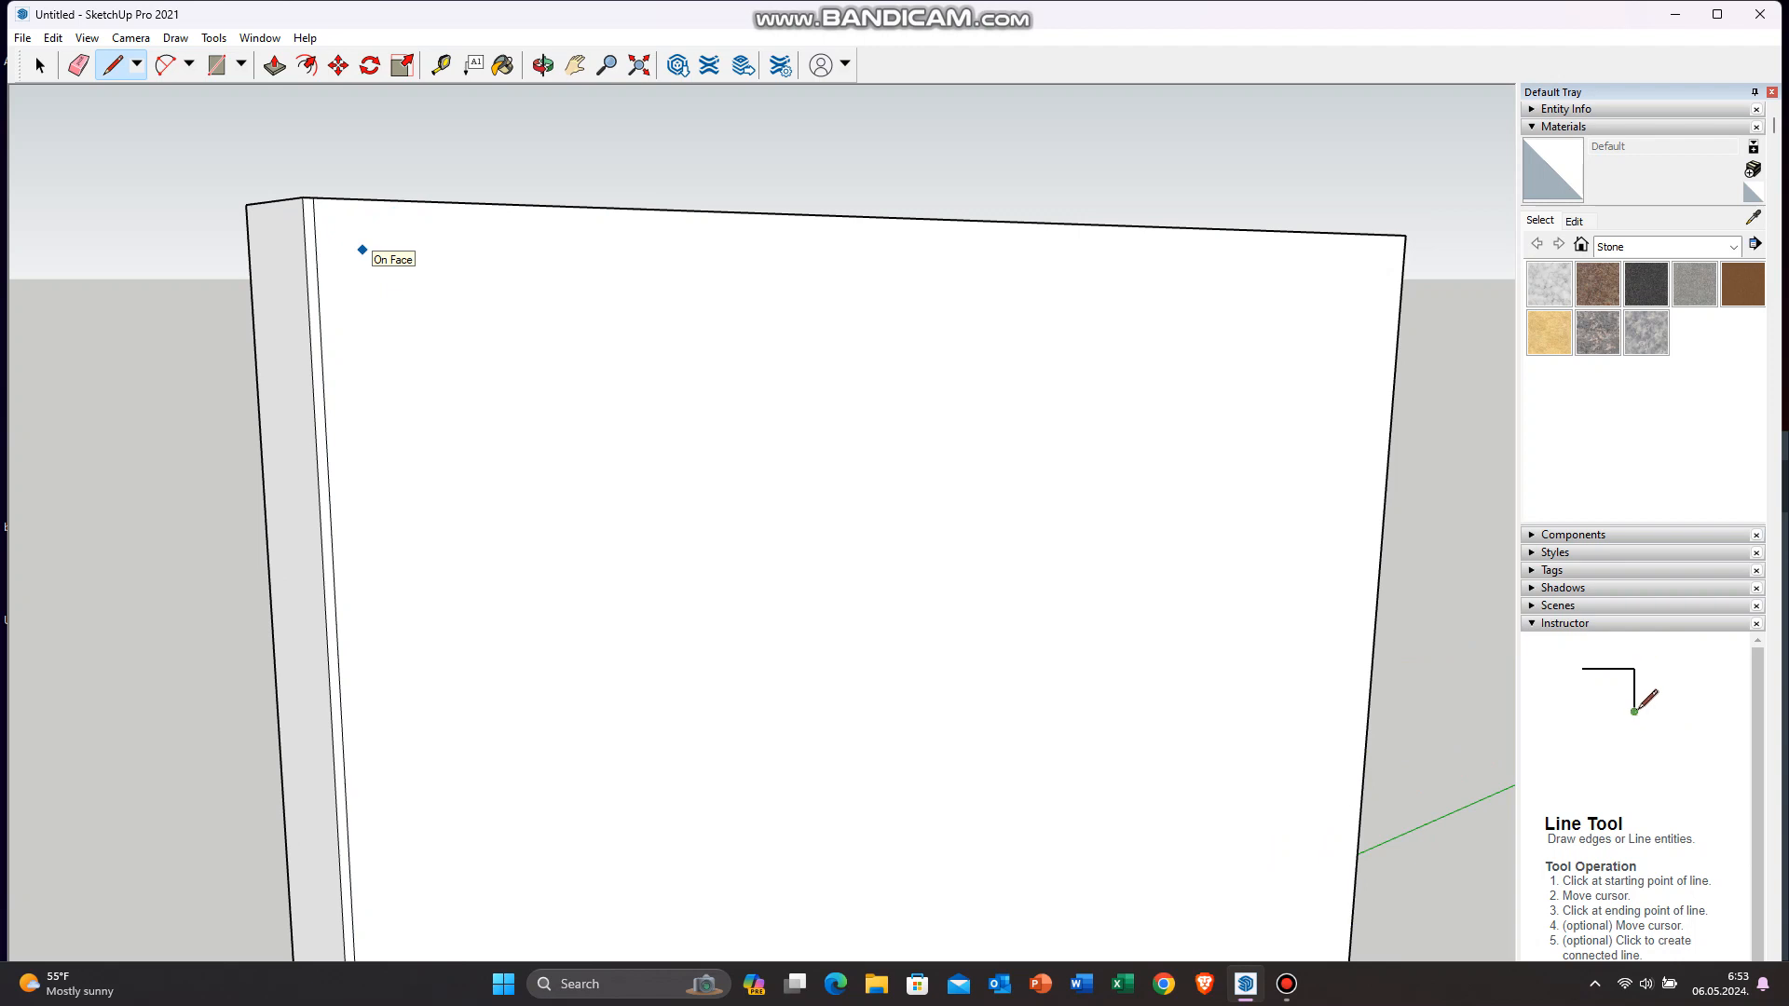
Step: Measure up from the front face's lower left corner and draw the lower horizontal line across to the opposite edge
scroll(651, 519, down, 4)
scroll(651, 519, up, 3)
key(t)
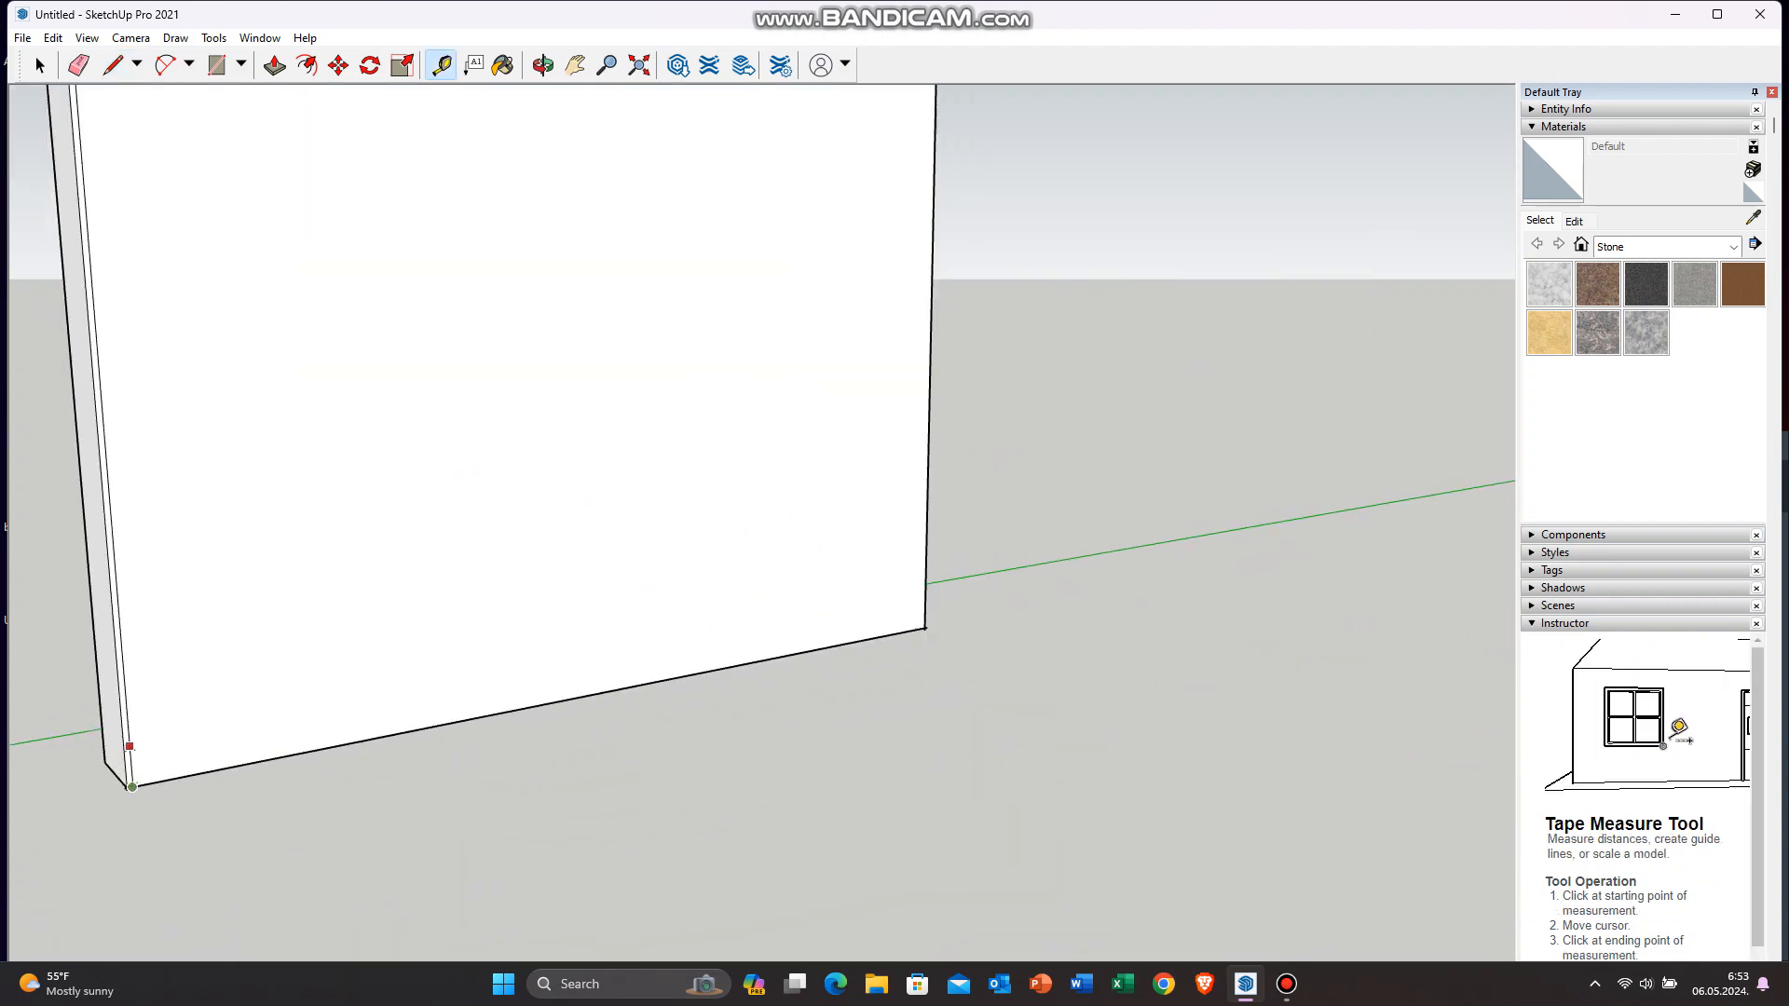
click(53, 37)
click(109, 60)
key(l)
click(113, 535)
click(929, 449)
Step: Measure down from the front face's upper left corner and draw the upper horizontal line across to the opposite edge
scroll(715, 631, down, 3)
key(t)
scroll(391, 345, up, 3)
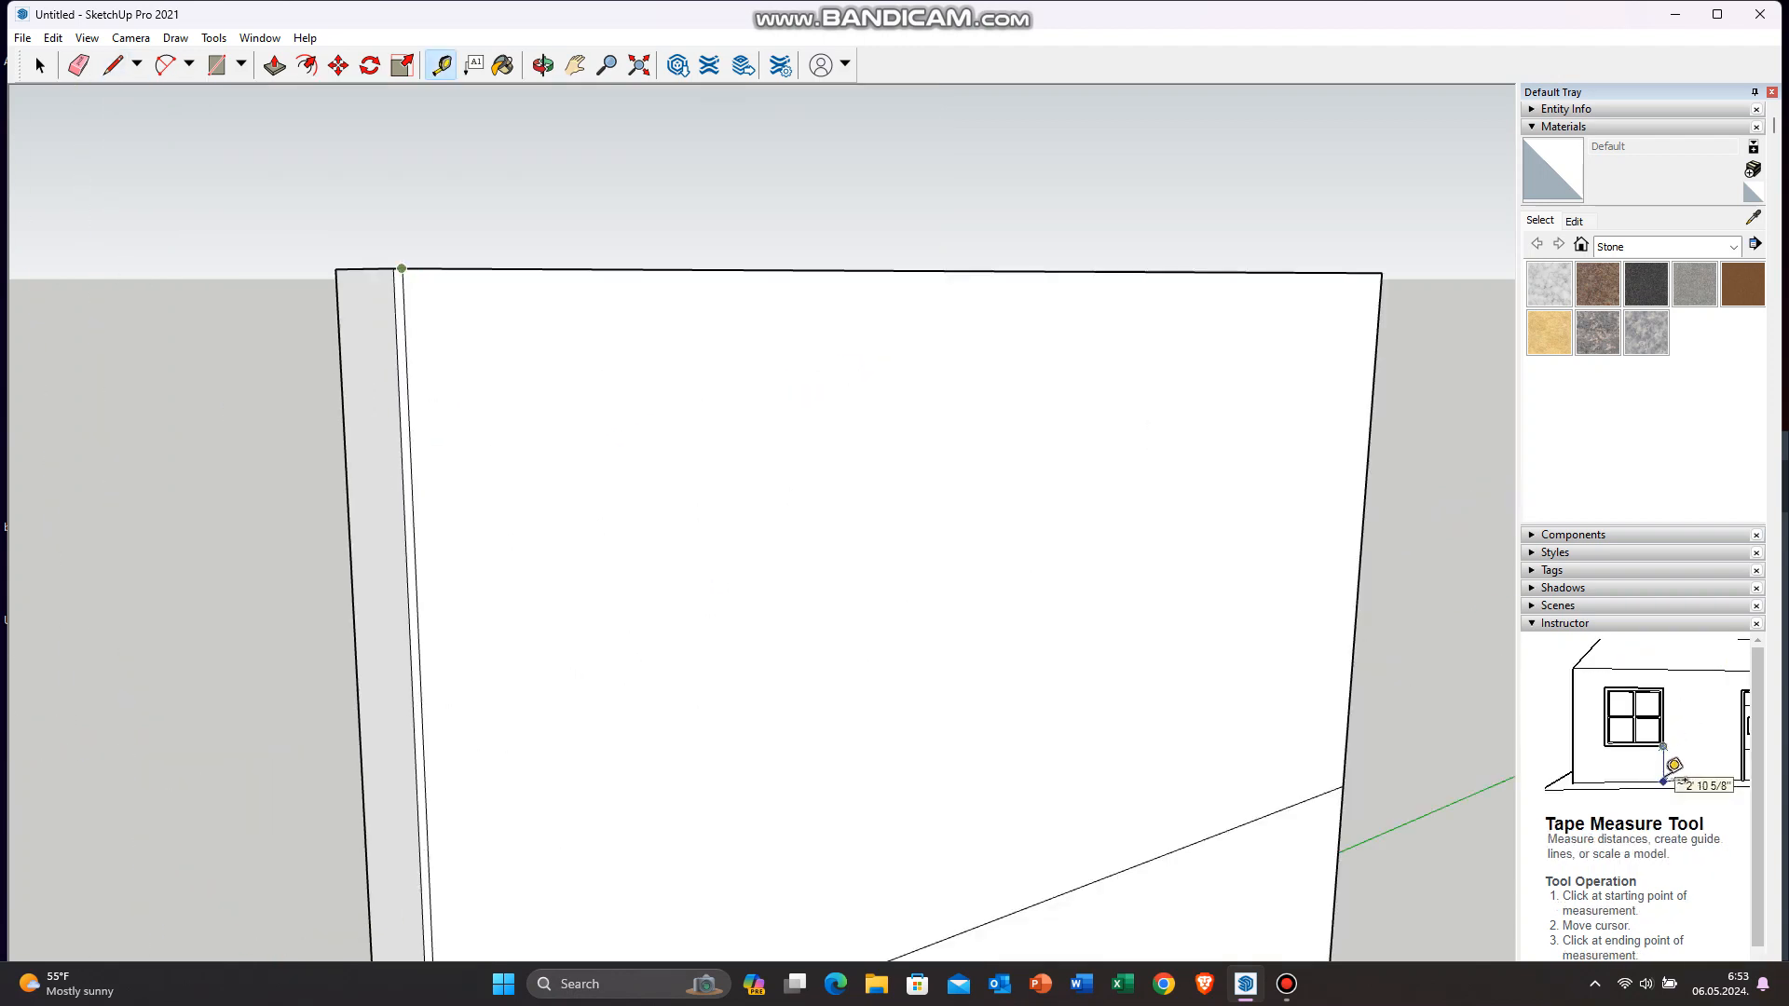
key(l)
scroll(420, 676, down, 3)
click(420, 677)
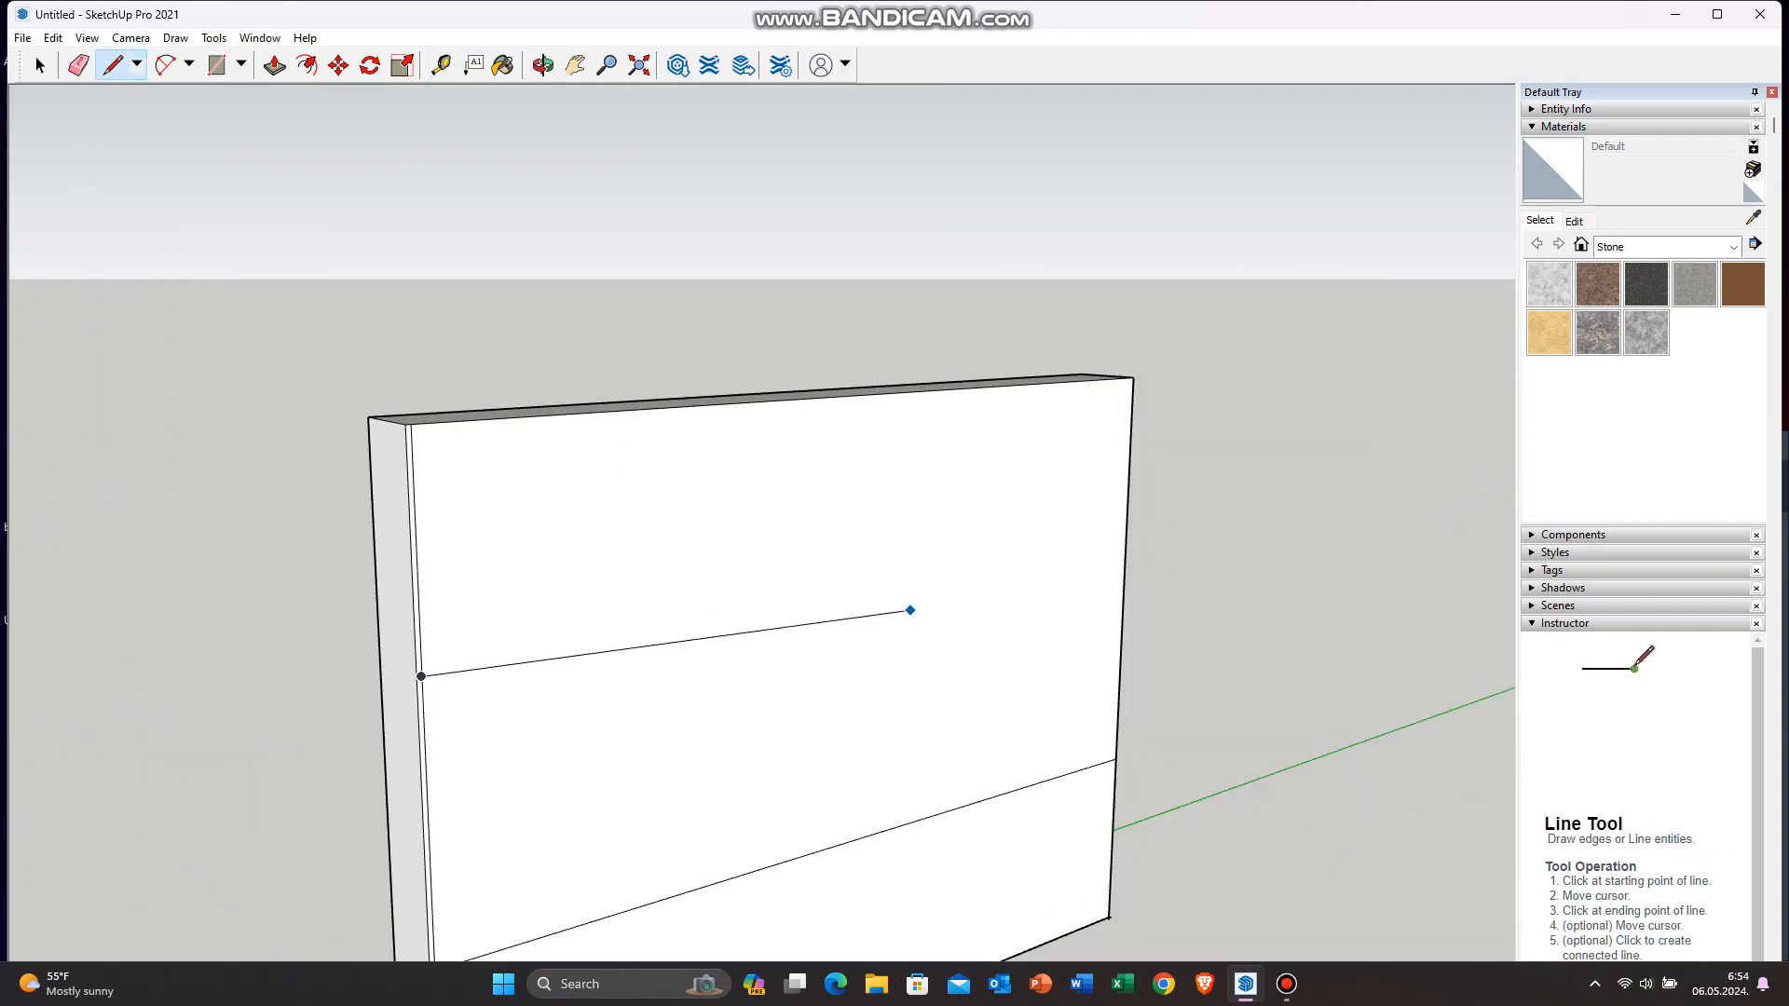
click(1124, 553)
Step: Mark a point 20 mm from the front face's lower right corner along its bottom edge
key(o)
scroll(762, 578, down, 2)
middle_drag(762, 559, 708, 596)
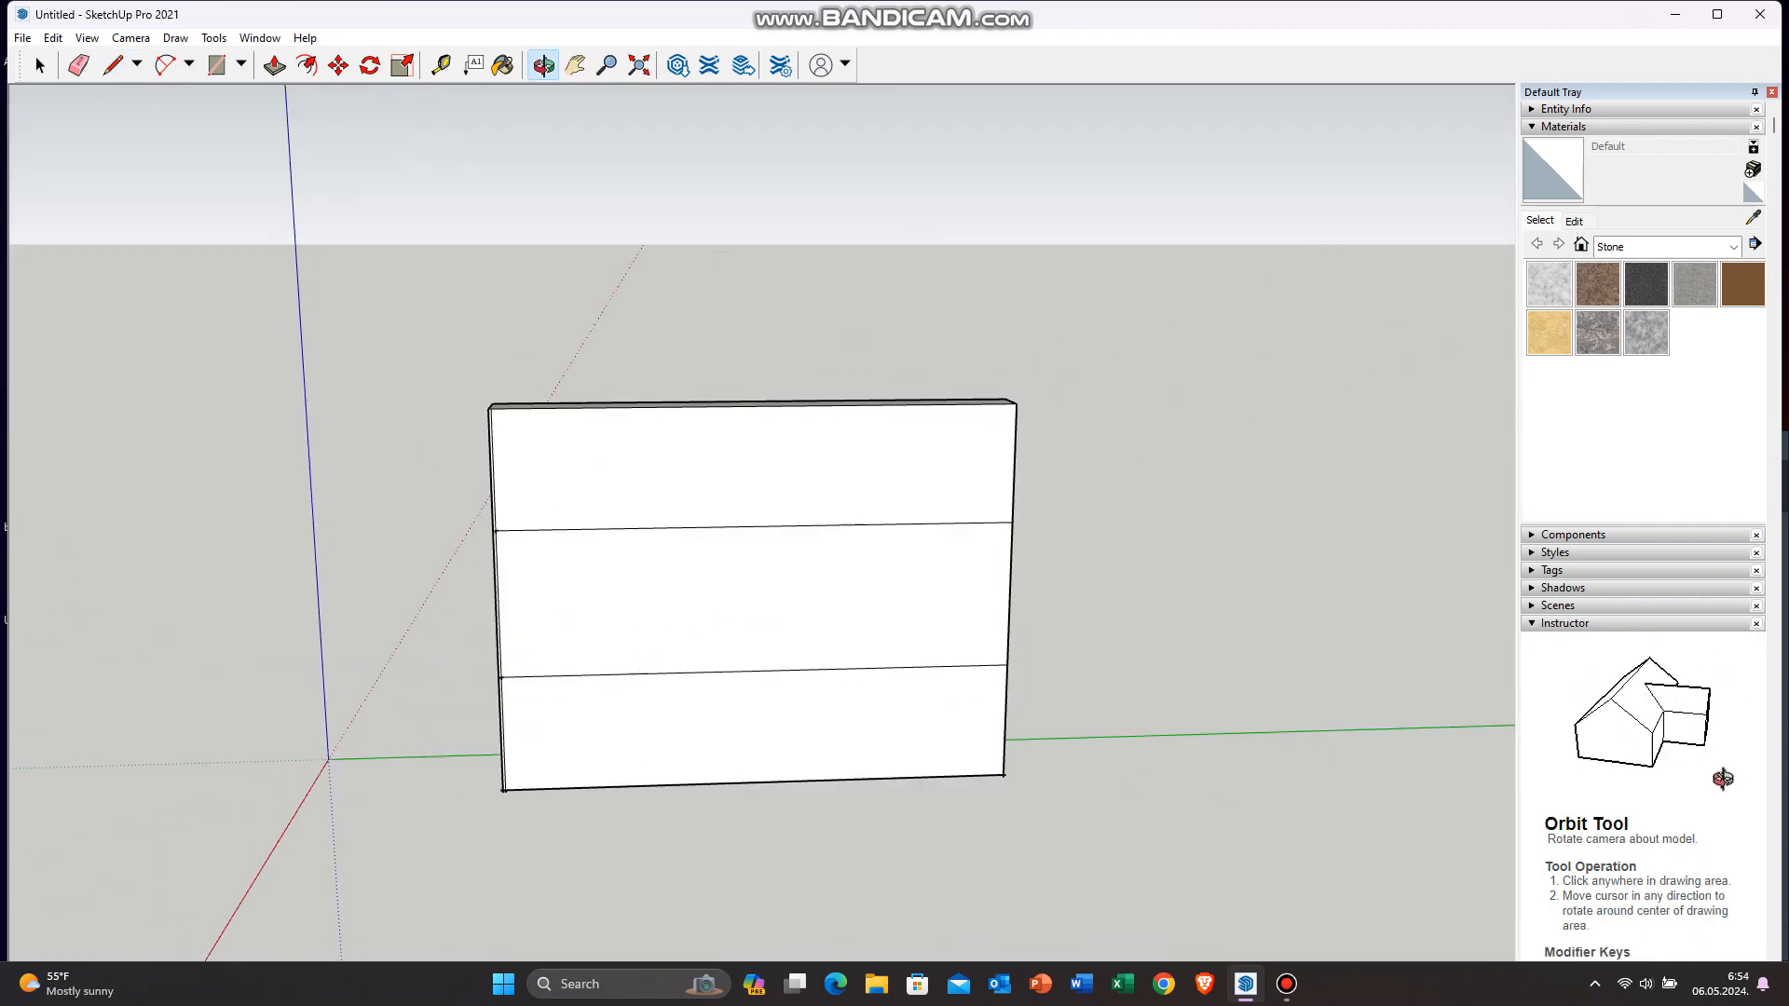
key(t)
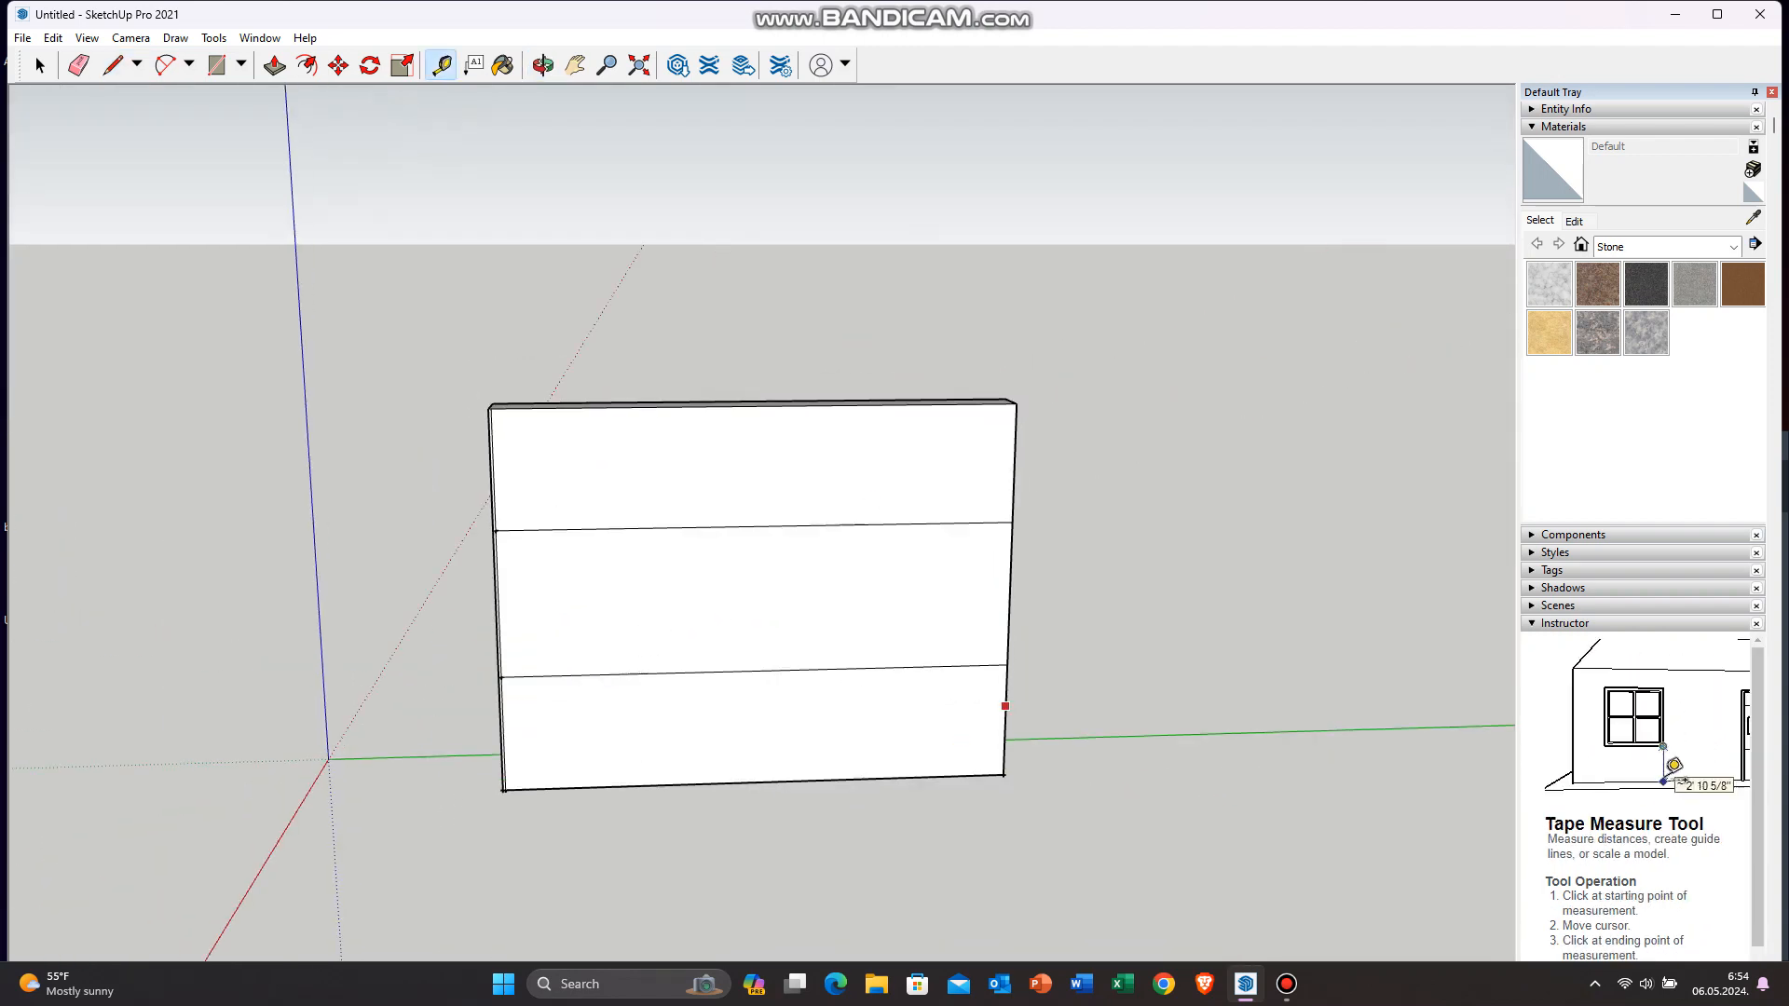
scroll(987, 665, up, 3)
scroll(1078, 827, down, 2)
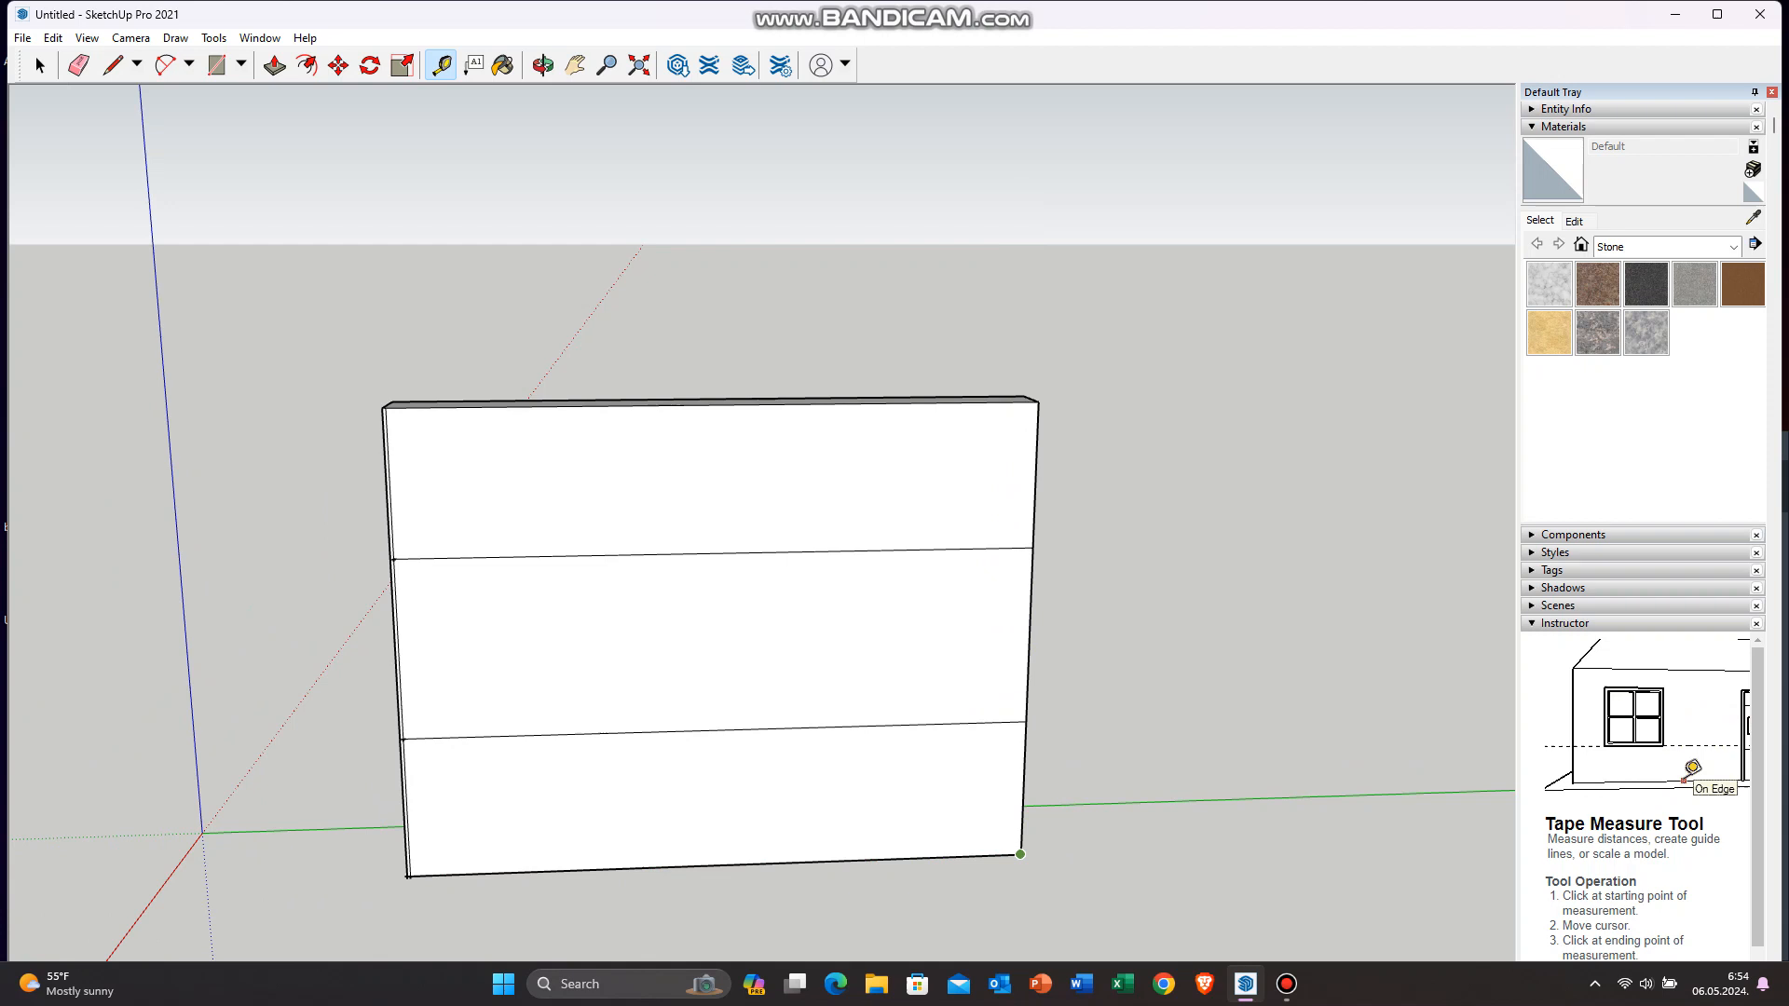
text(20)
key(Return)
Step: Draw a vertical line from the lower right mark up to the front face's top edge
key(l)
scroll(1030, 856, up, 6)
click(970, 851)
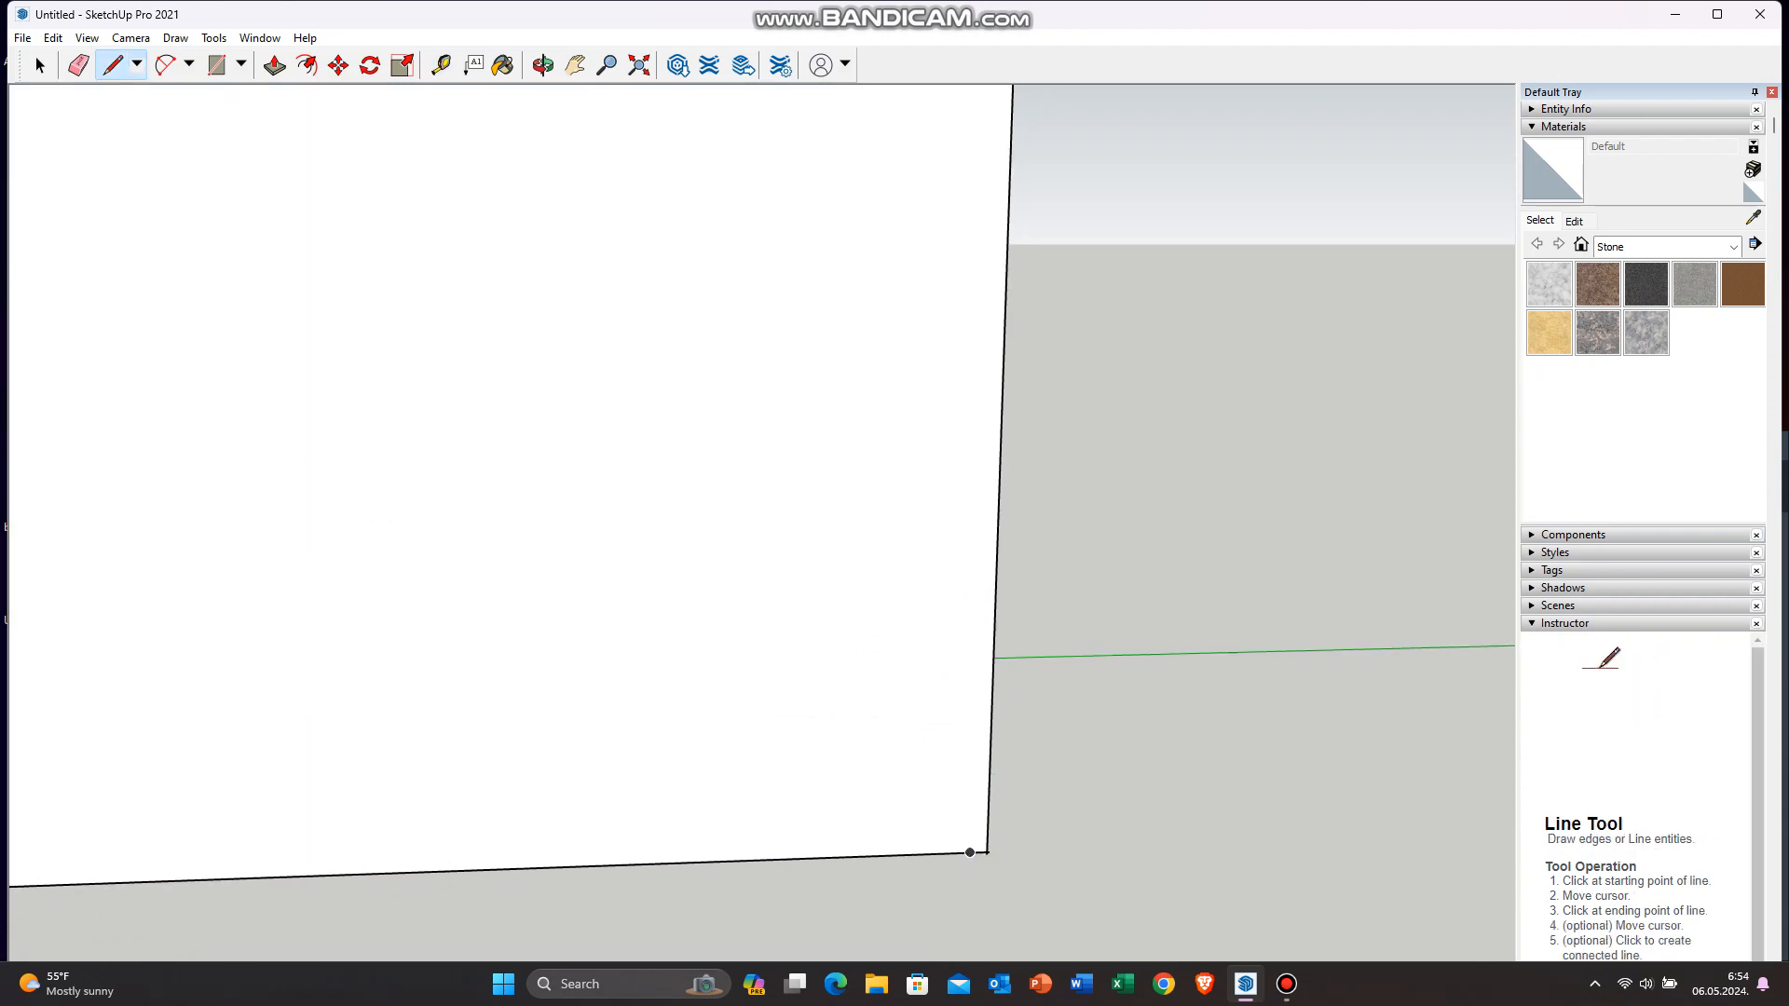
scroll(974, 848, down, 6)
scroll(1016, 373, up, 2)
scroll(968, 416, up, 4)
click(1050, 483)
scroll(1090, 406, down, 3)
Step: Erase the segment of the right vertical line between the two horizontal lines
key(e)
scroll(1048, 576, up, 3)
click(1002, 615)
scroll(1052, 574, down, 2)
Step: Mark a base height at the lower left corner and draw a horizontal base line between the two side lines
scroll(792, 652, down, 3)
key(t)
scroll(299, 855, up, 5)
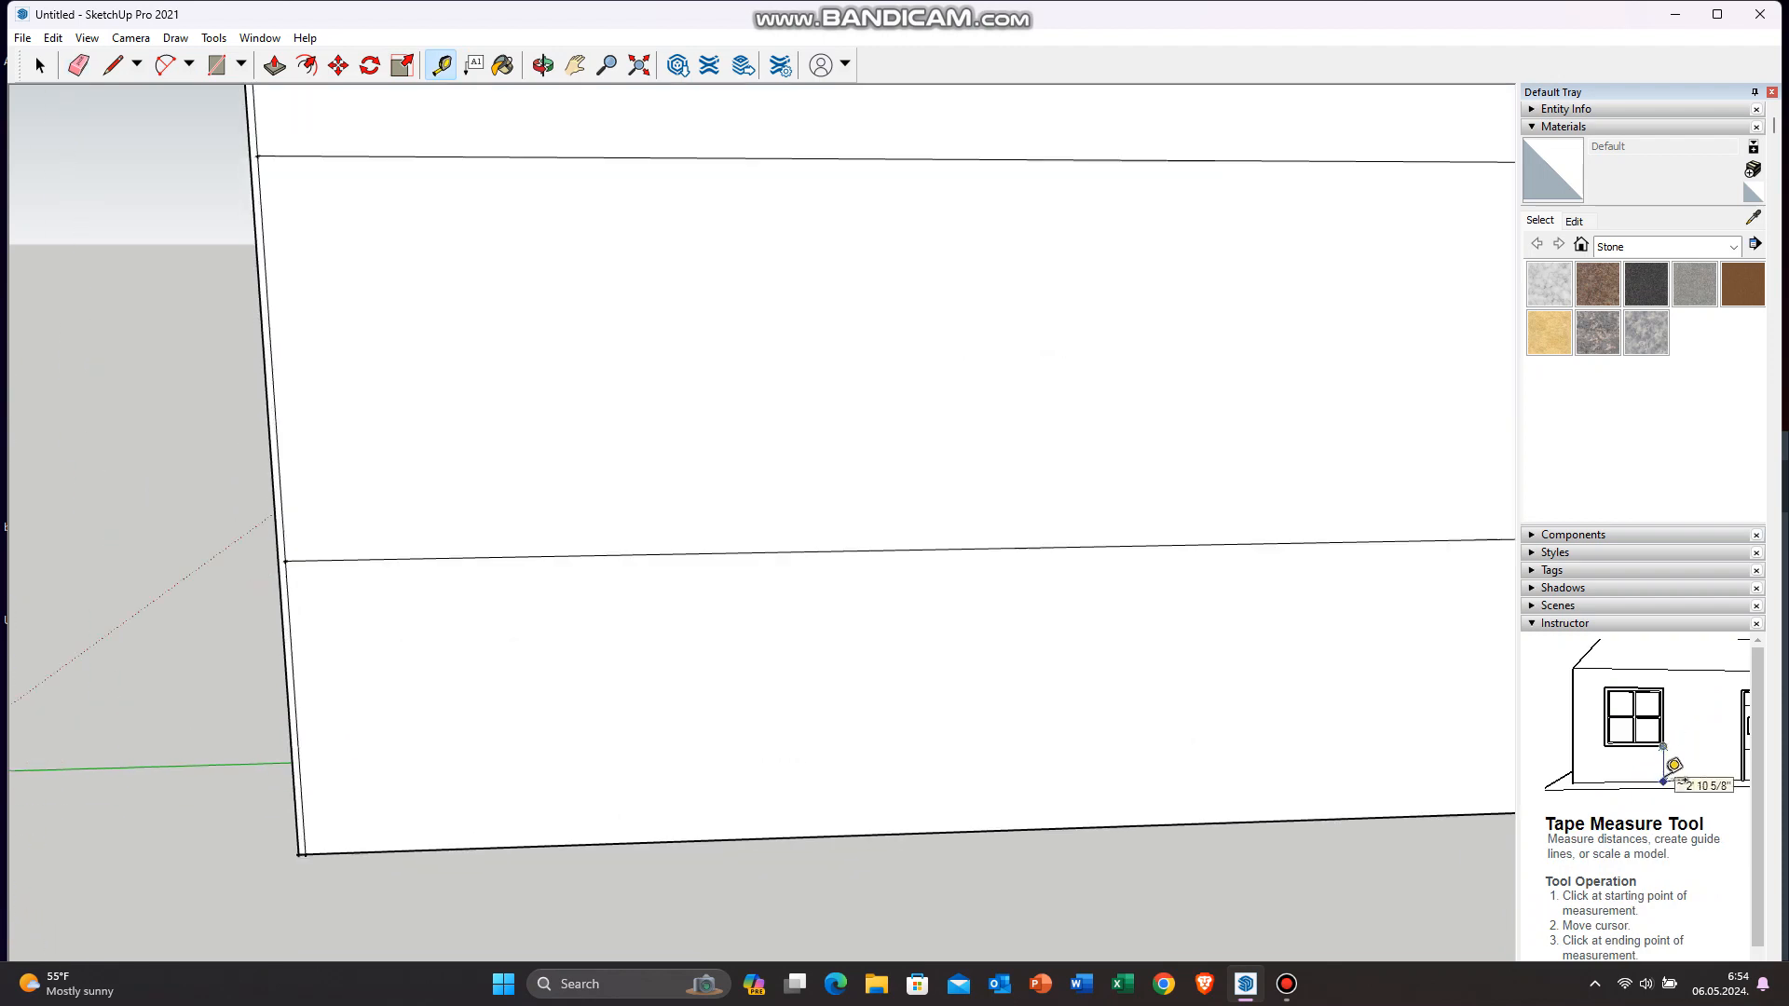
key(l)
click(304, 837)
scroll(303, 837, down, 5)
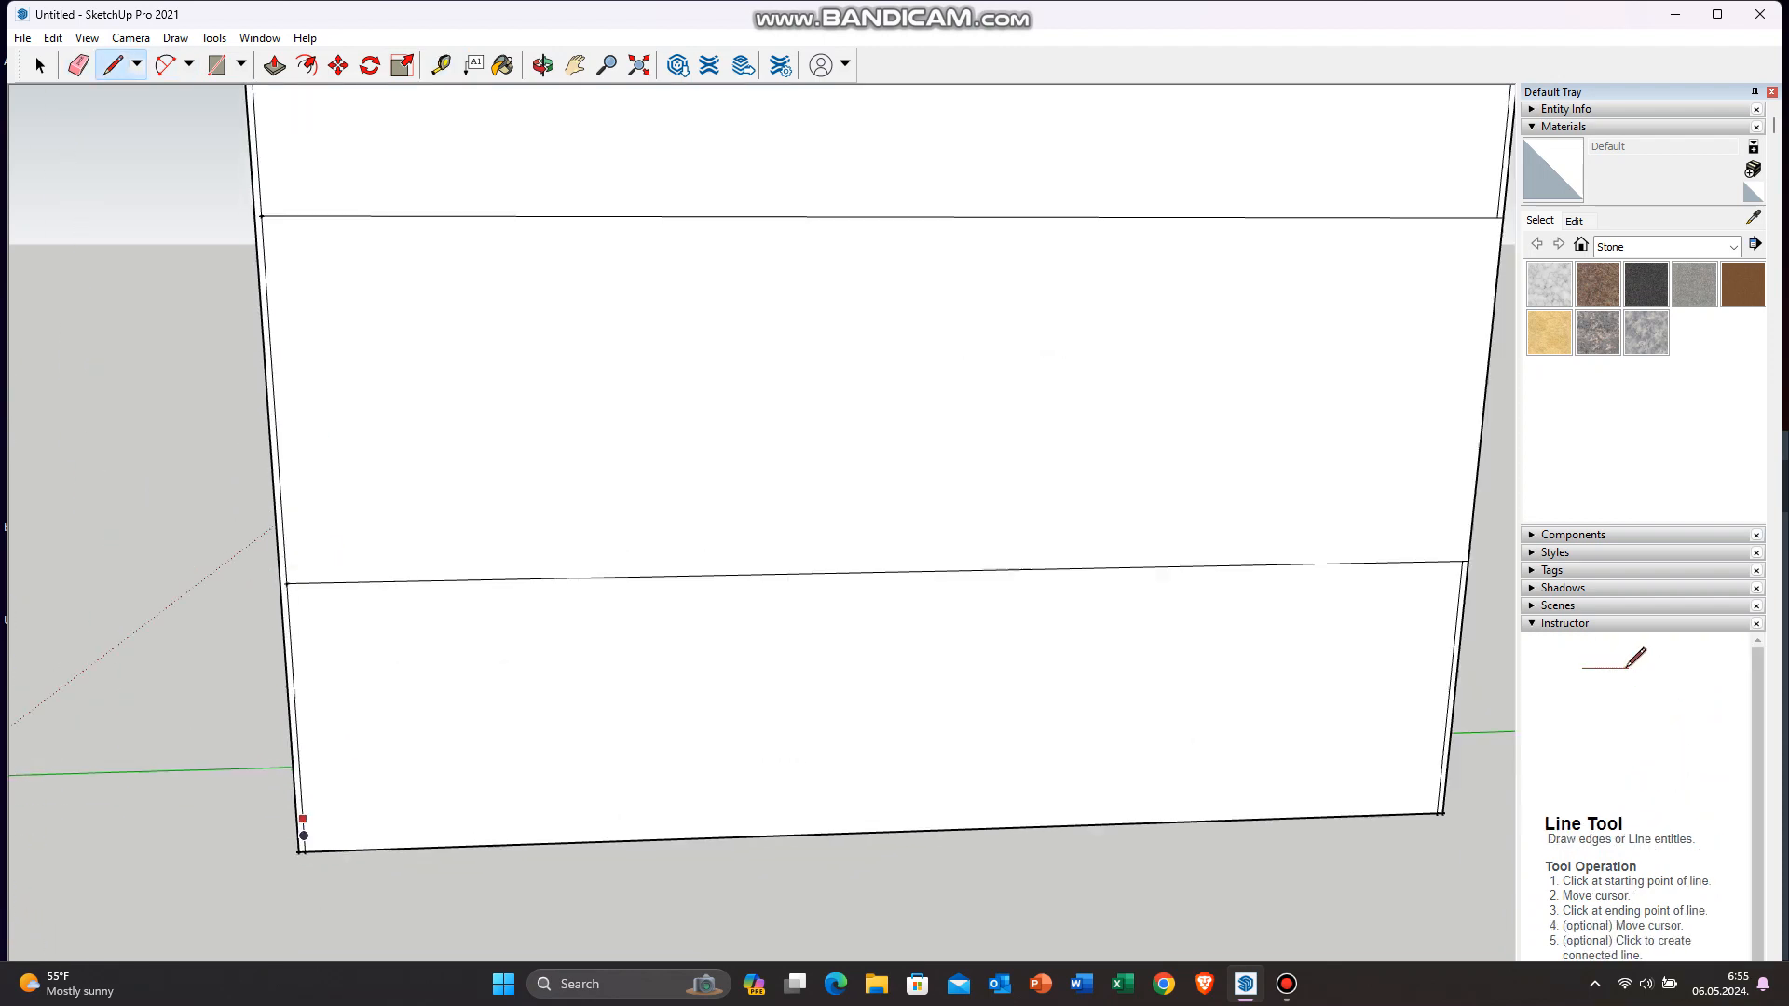
Step: Mark a point on the base line and draw a vertical divider through it over the full height of the front face
key(t)
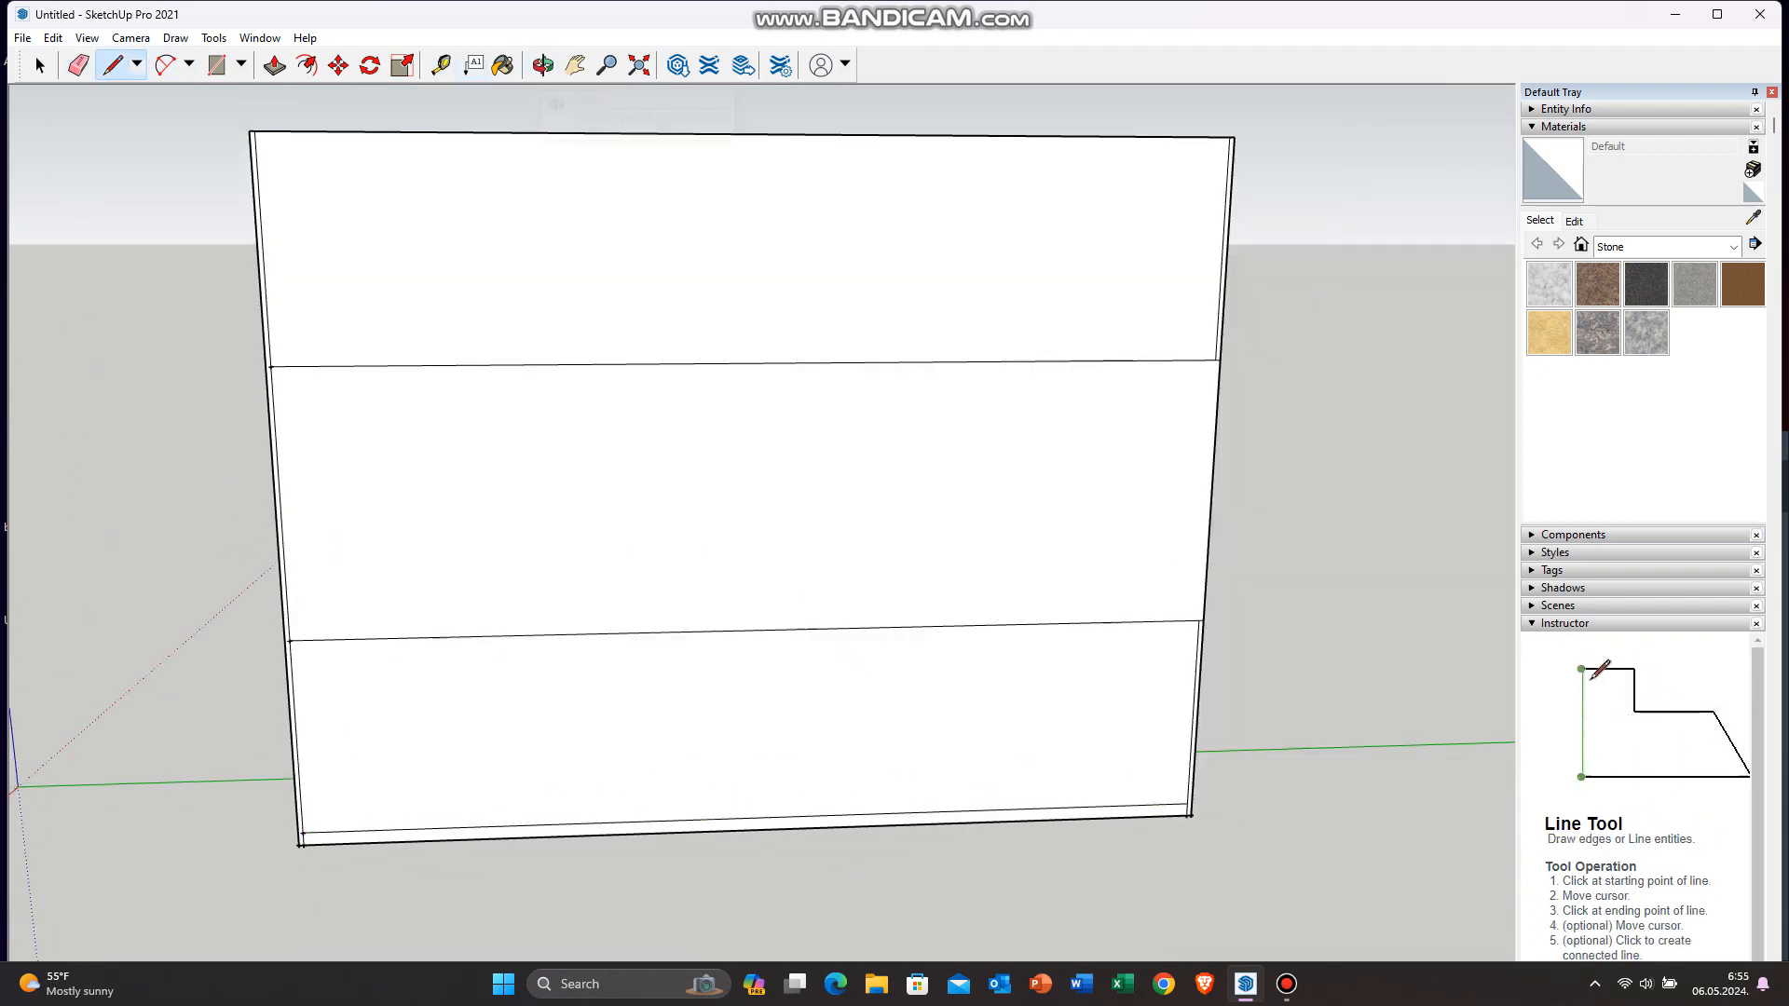
scroll(1191, 815, up, 3)
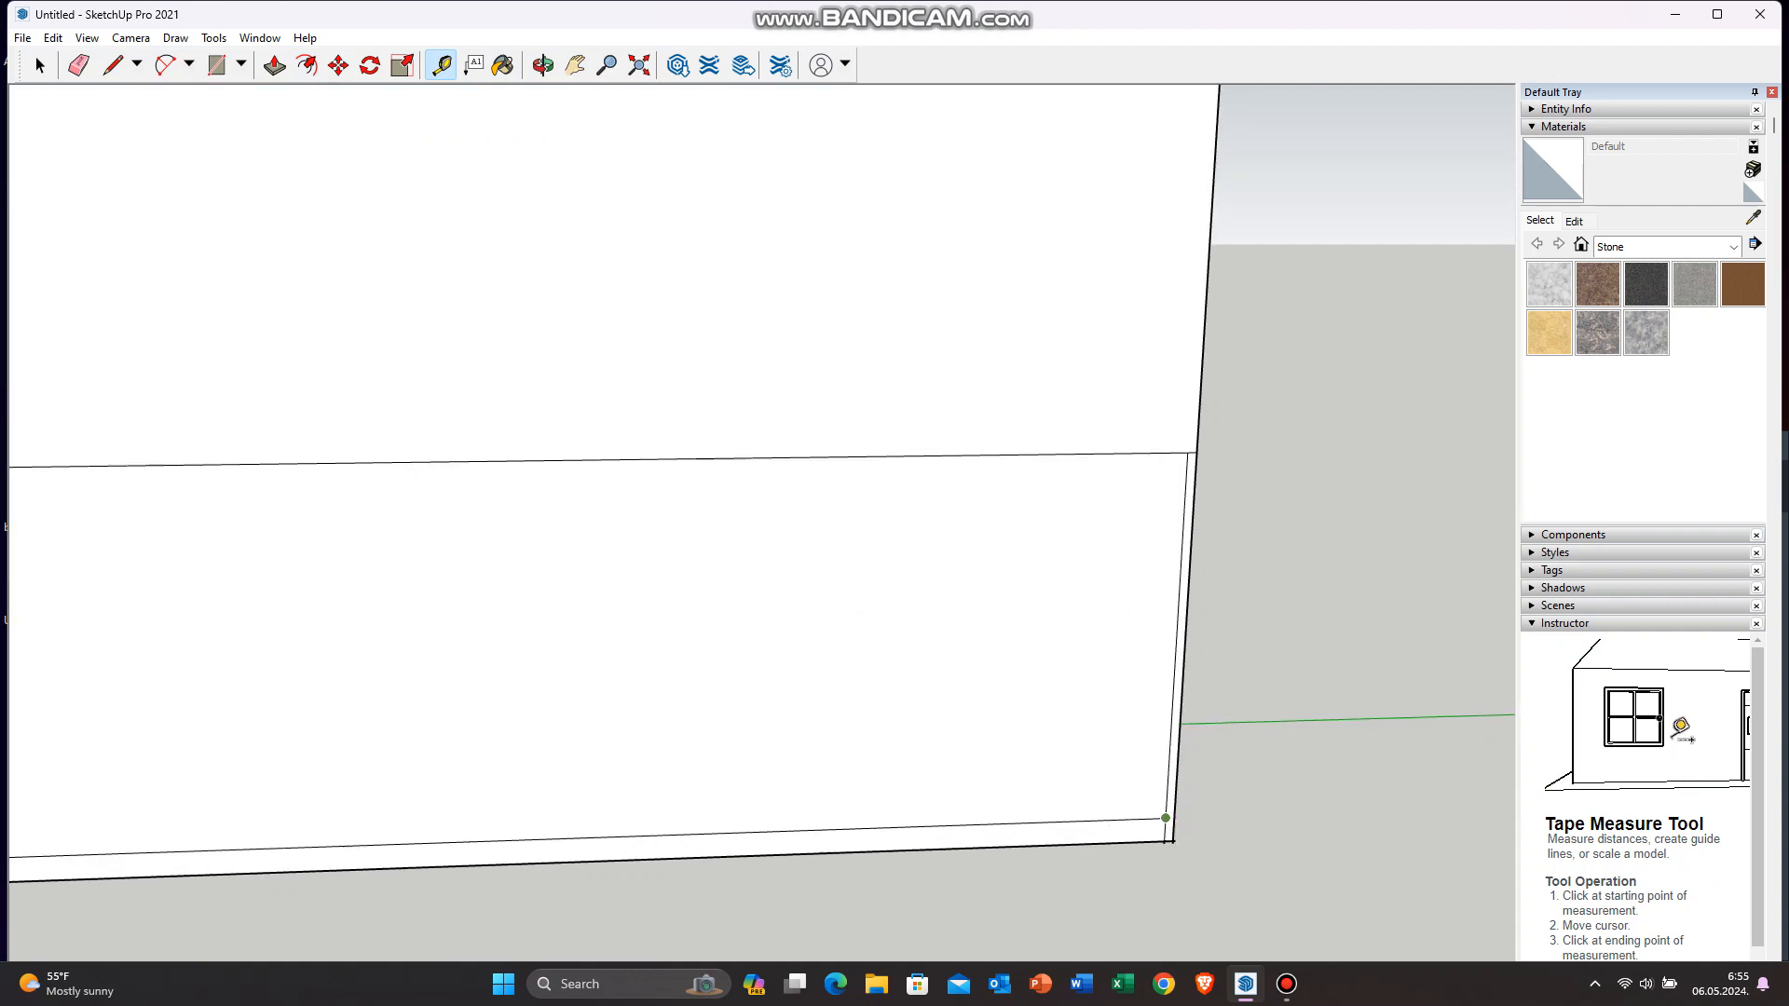
scroll(331, 551, down, 5)
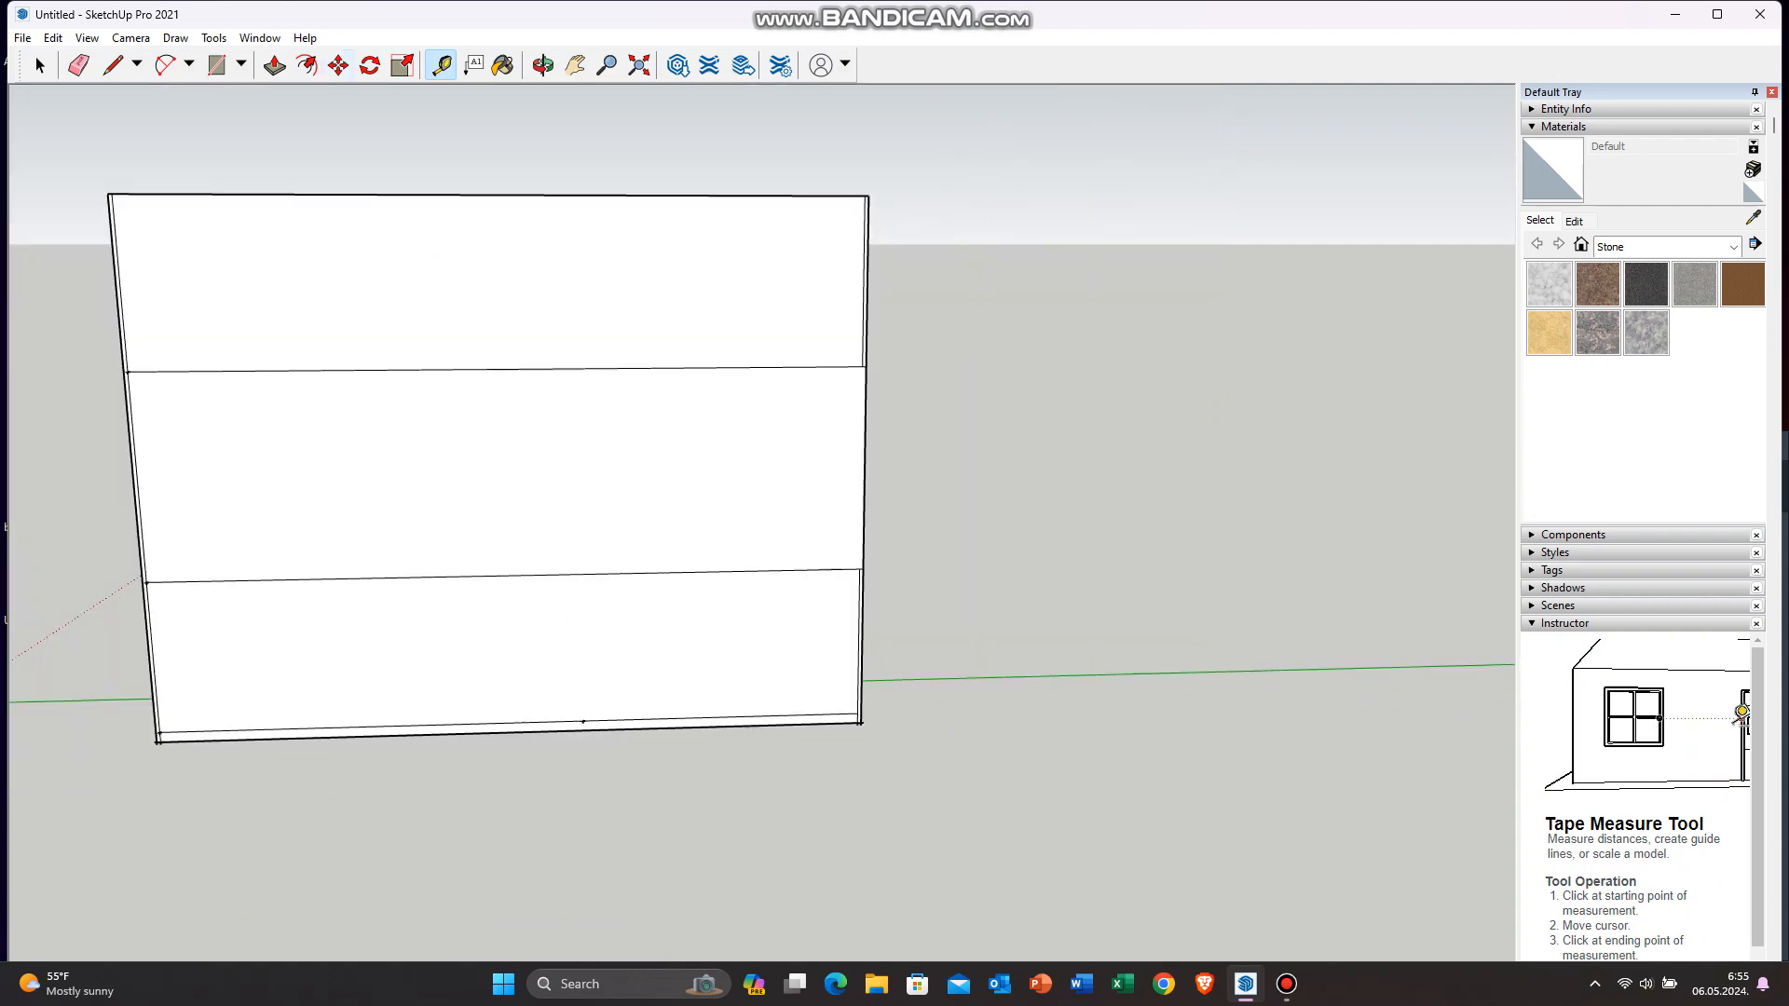
key(l)
scroll(1138, 723, up, 3)
scroll(579, 751, down, 3)
click(579, 756)
click(563, 169)
scroll(564, 169, up, 3)
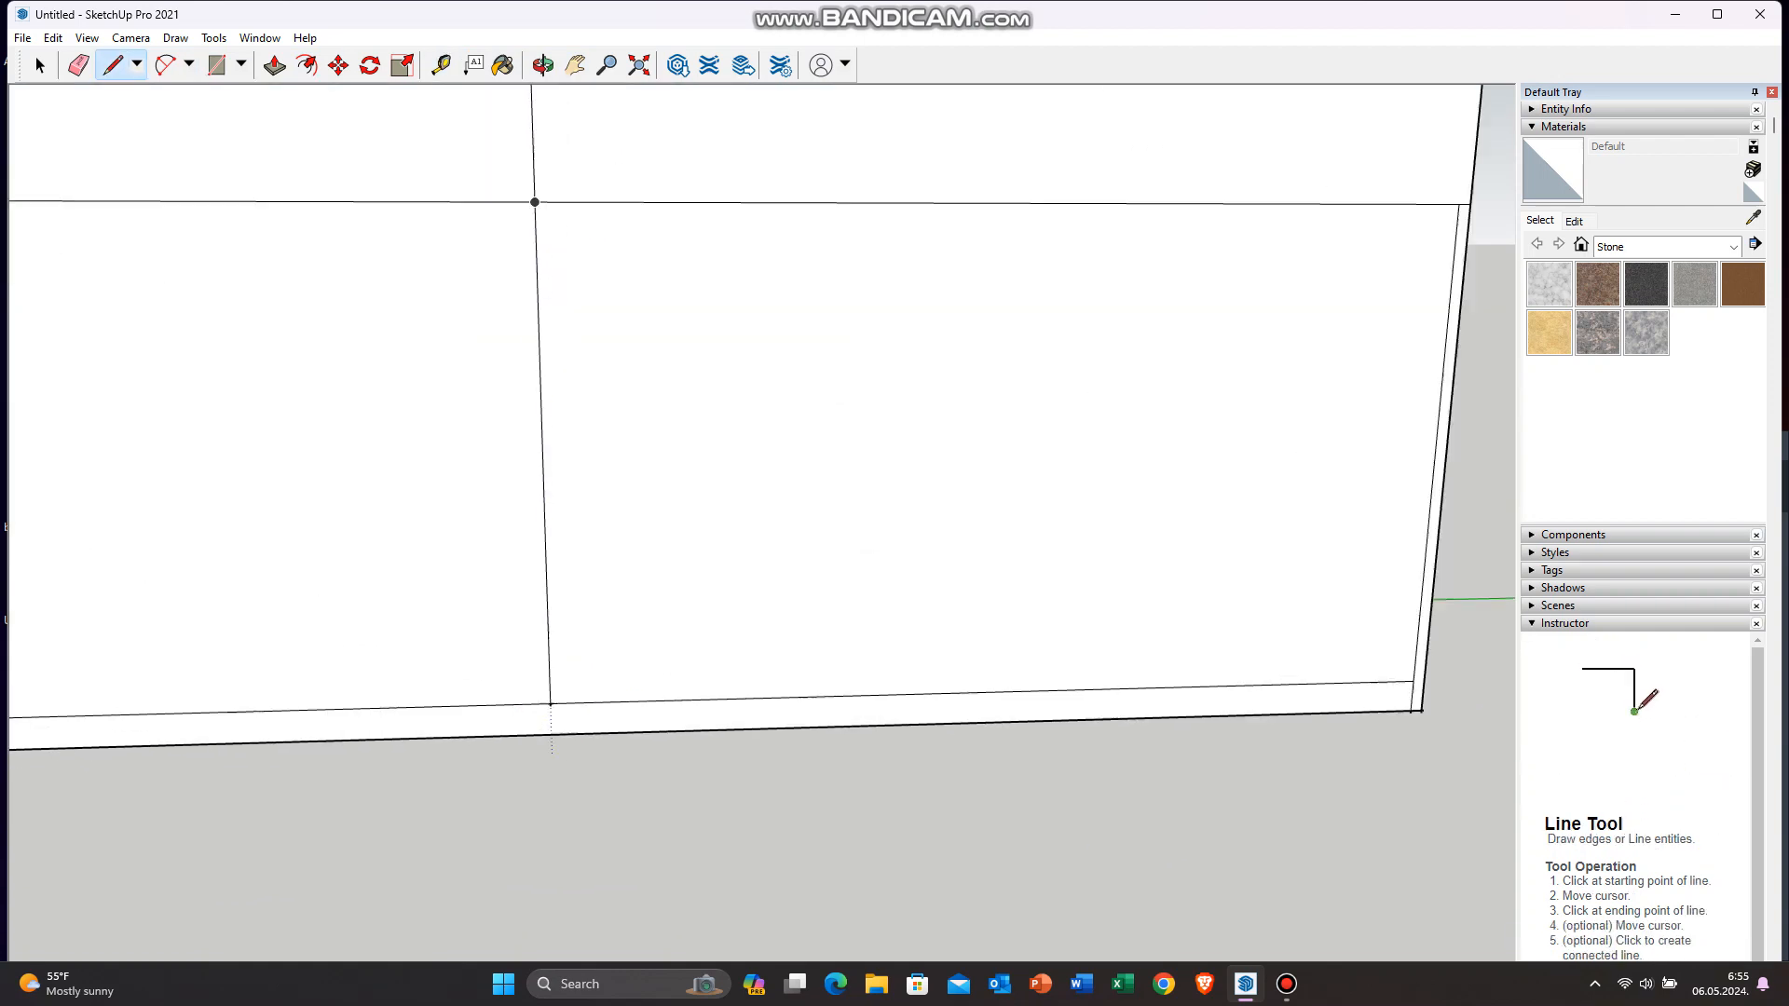
scroll(737, 697, down, 5)
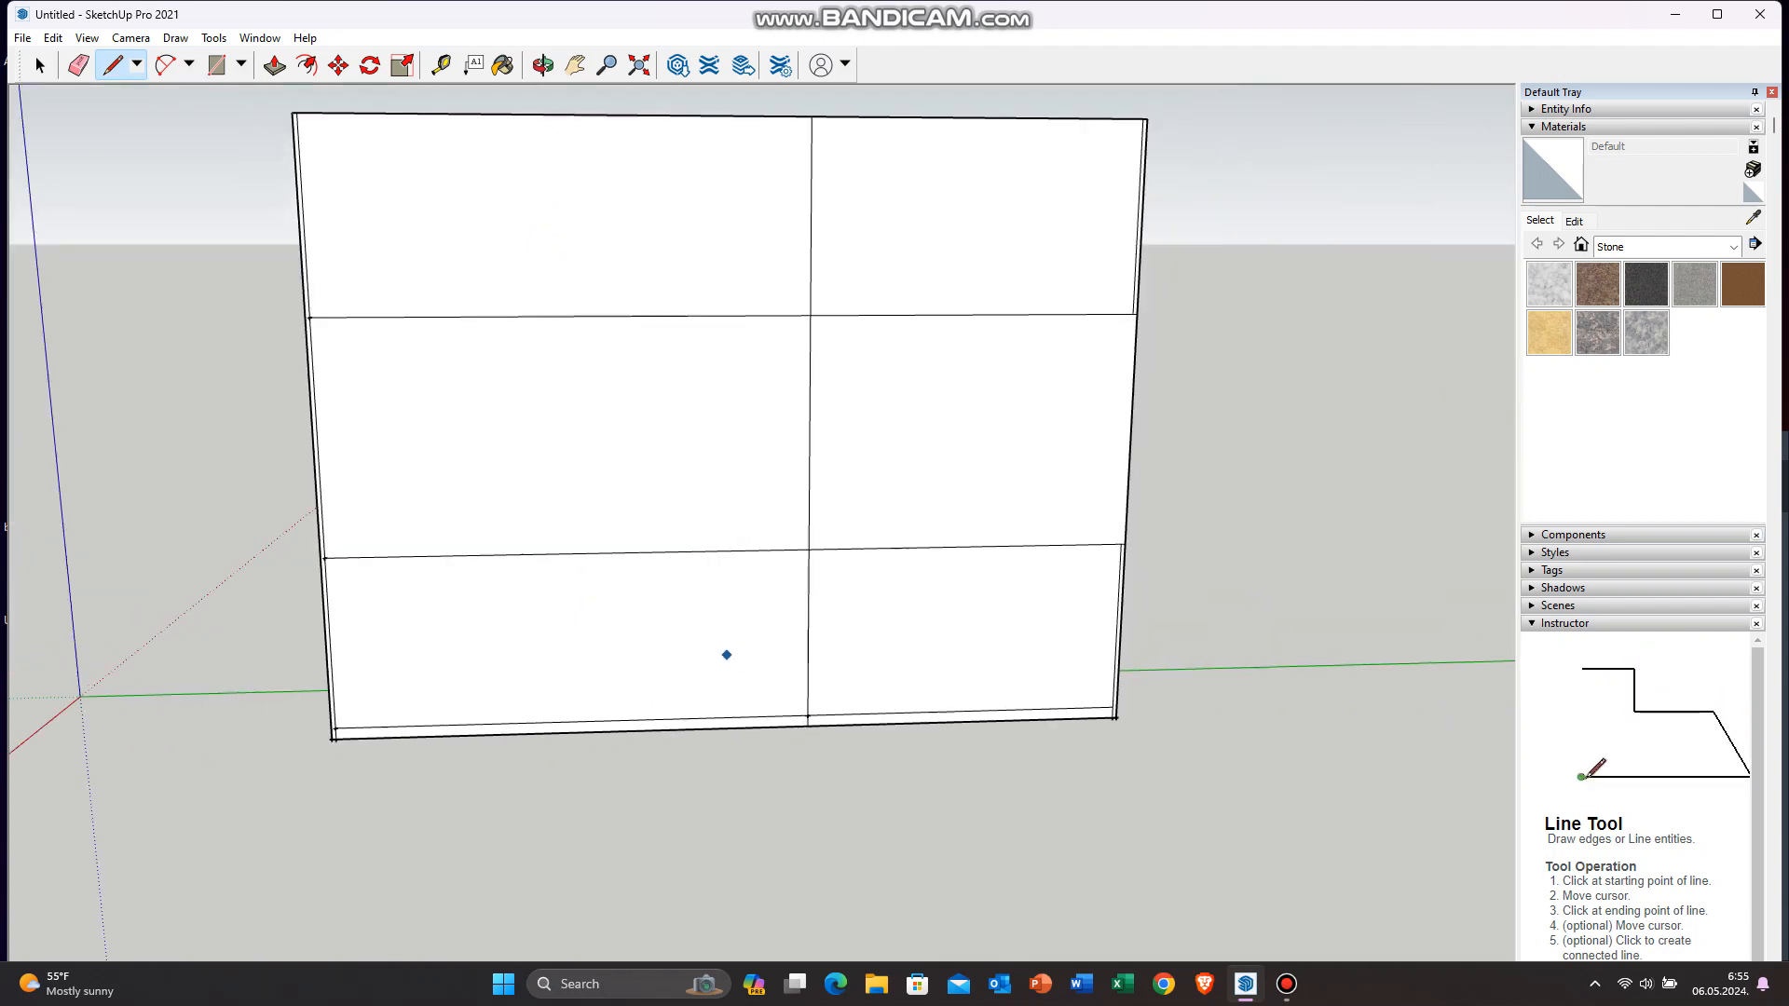
Step: Measure along the bottom edge and draw two more full-height vertical dividers to the left of the first one
key(t)
scroll(807, 716, up, 3)
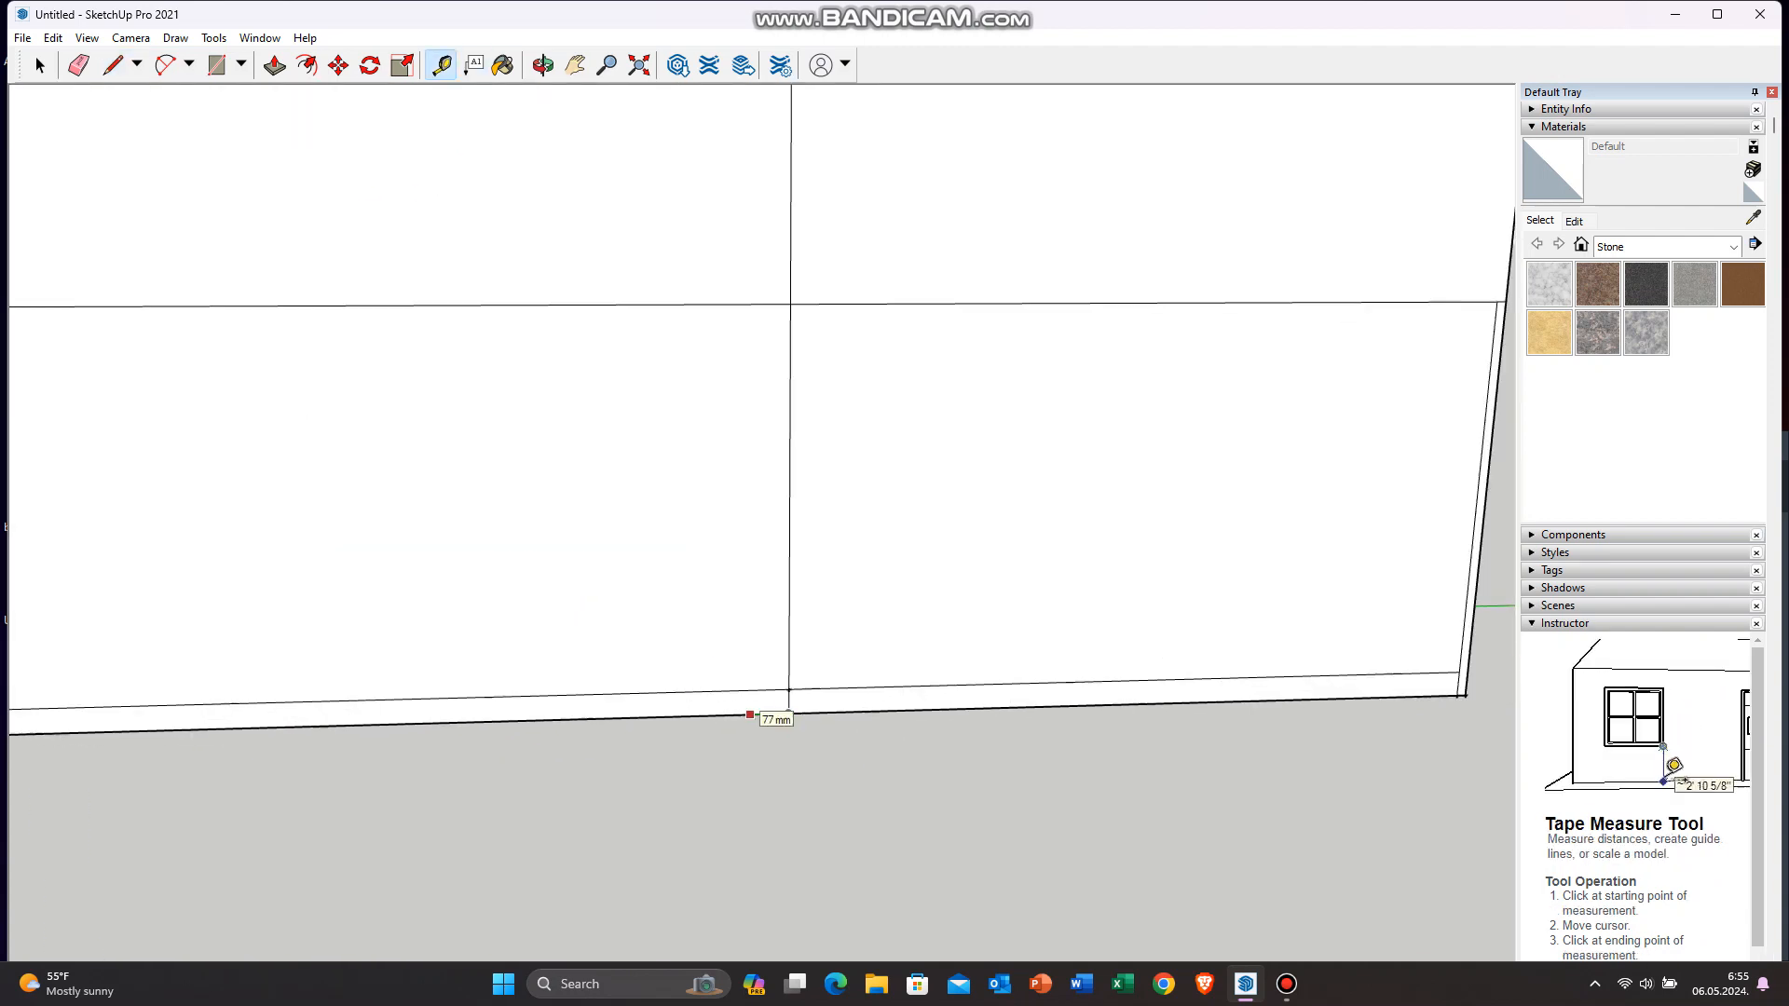
key(l)
click(444, 723)
scroll(578, 671, down, 4)
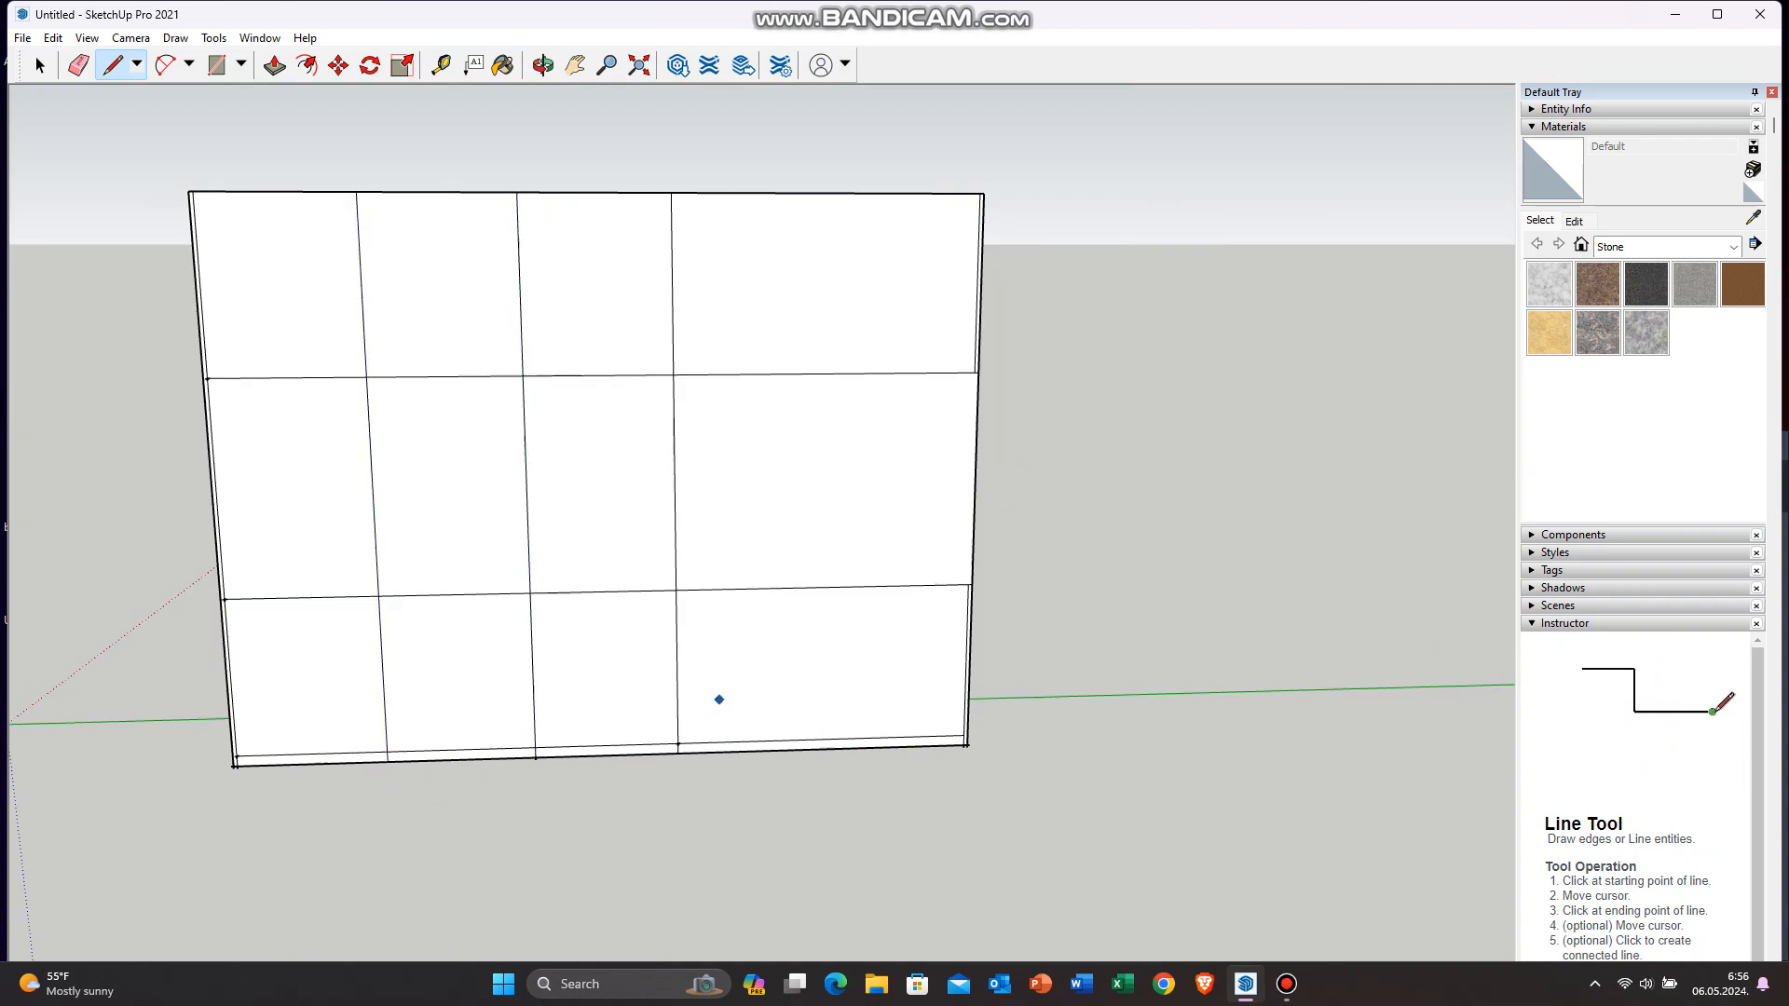
Step: Push the wide middle section on the right of the front face inward to form an open niche
scroll(719, 699, up, 3)
scroll(671, 615, down, 2)
middle_drag(839, 448, 615, 552)
key(p)
click(848, 522)
scroll(932, 242, up, 1)
middle_drag(690, 717, 837, 624)
scroll(837, 624, down, 3)
Step: Mark the top edge of the wide section above the niche and draw a vertical line splitting it in two
scroll(564, 796, up, 3)
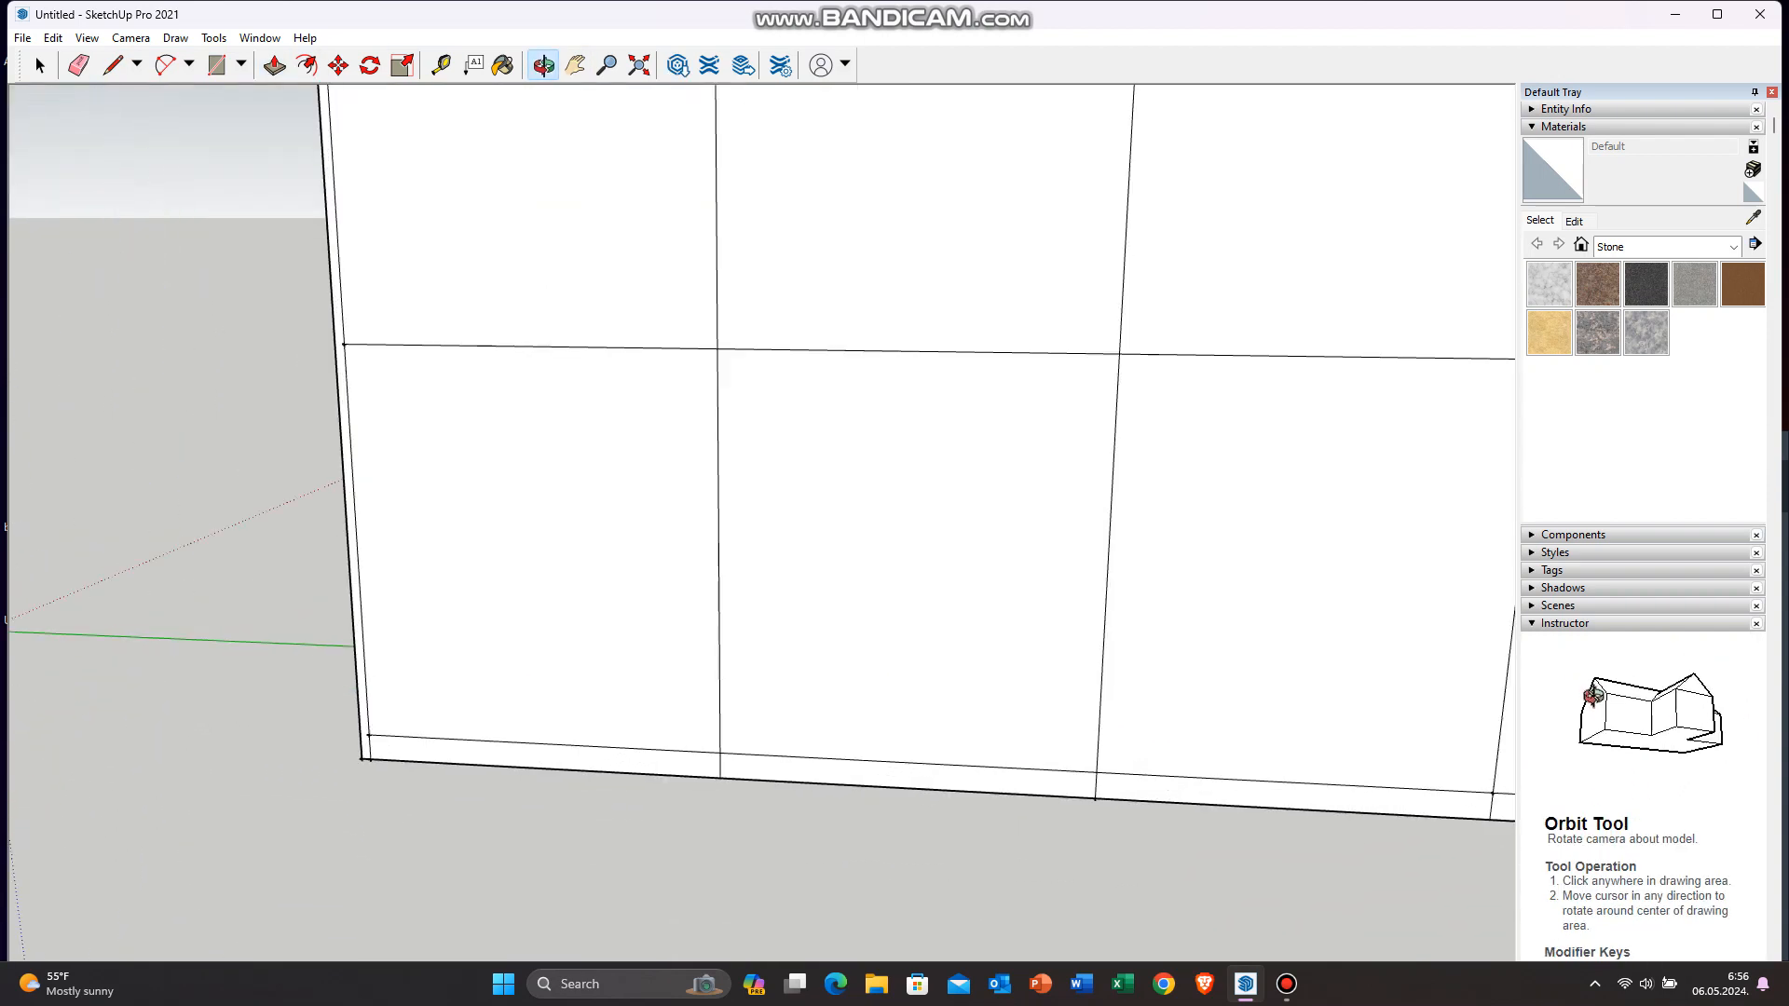
scroll(564, 797, down, 1)
key(t)
scroll(663, 696, up, 2)
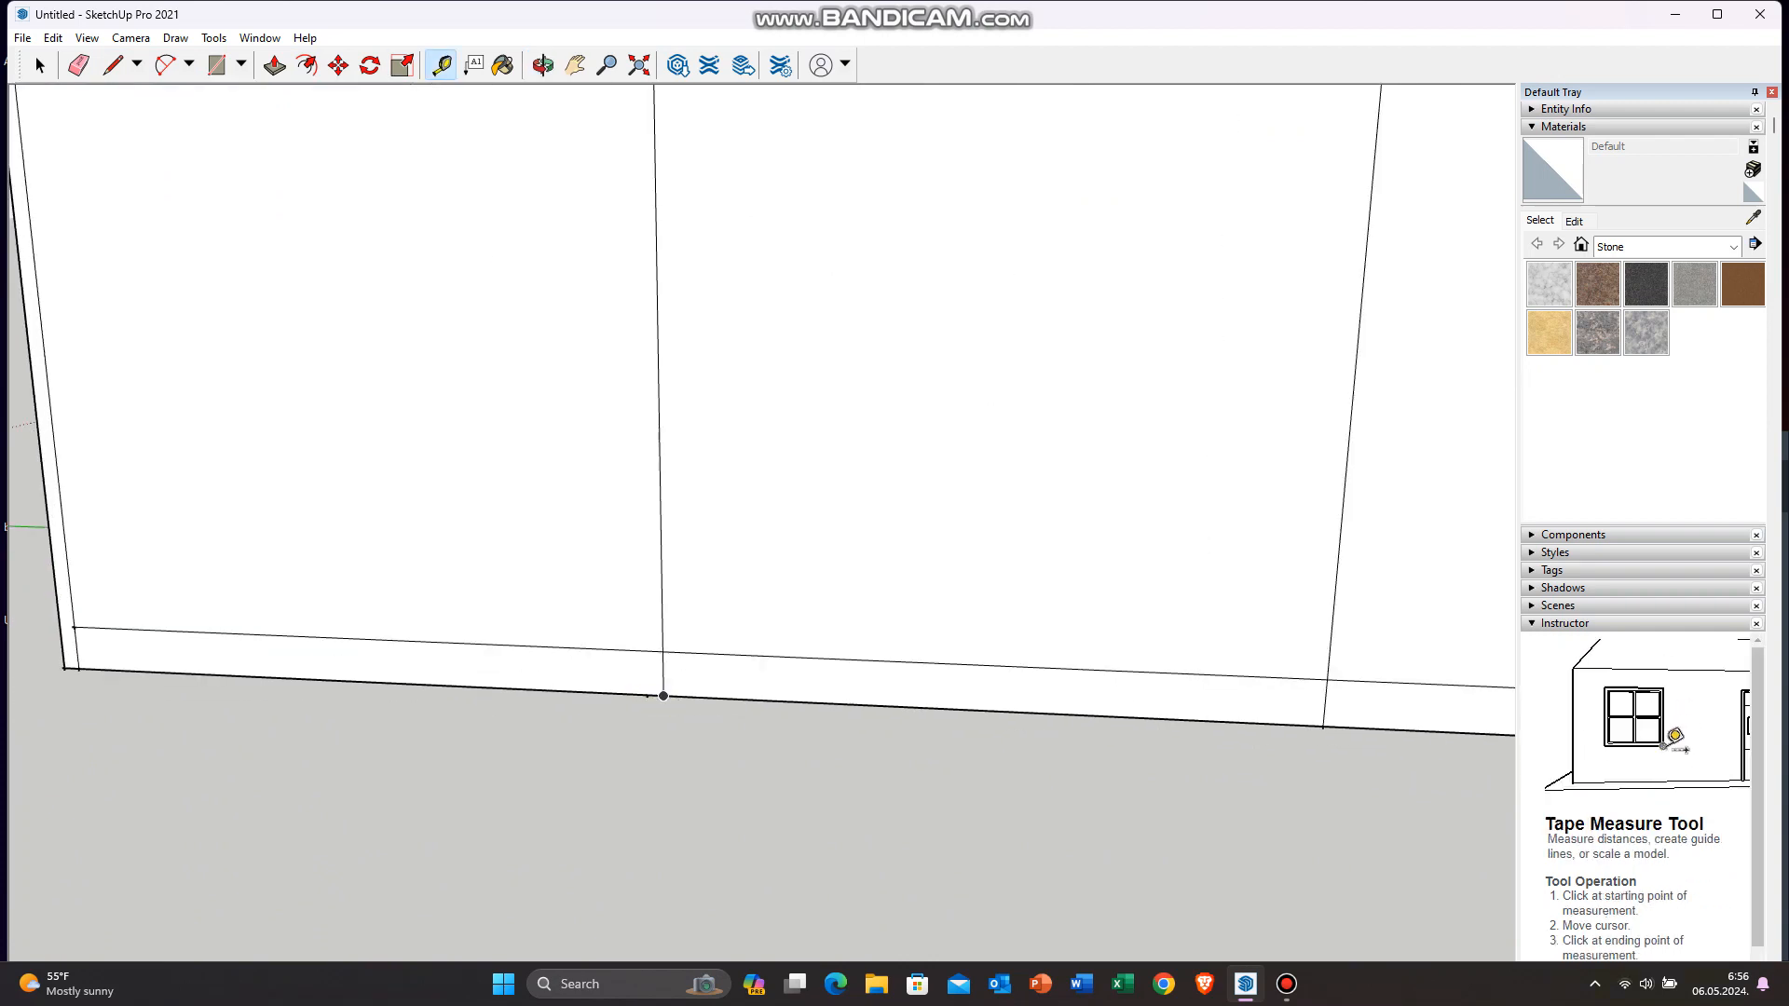
scroll(663, 696, down, 5)
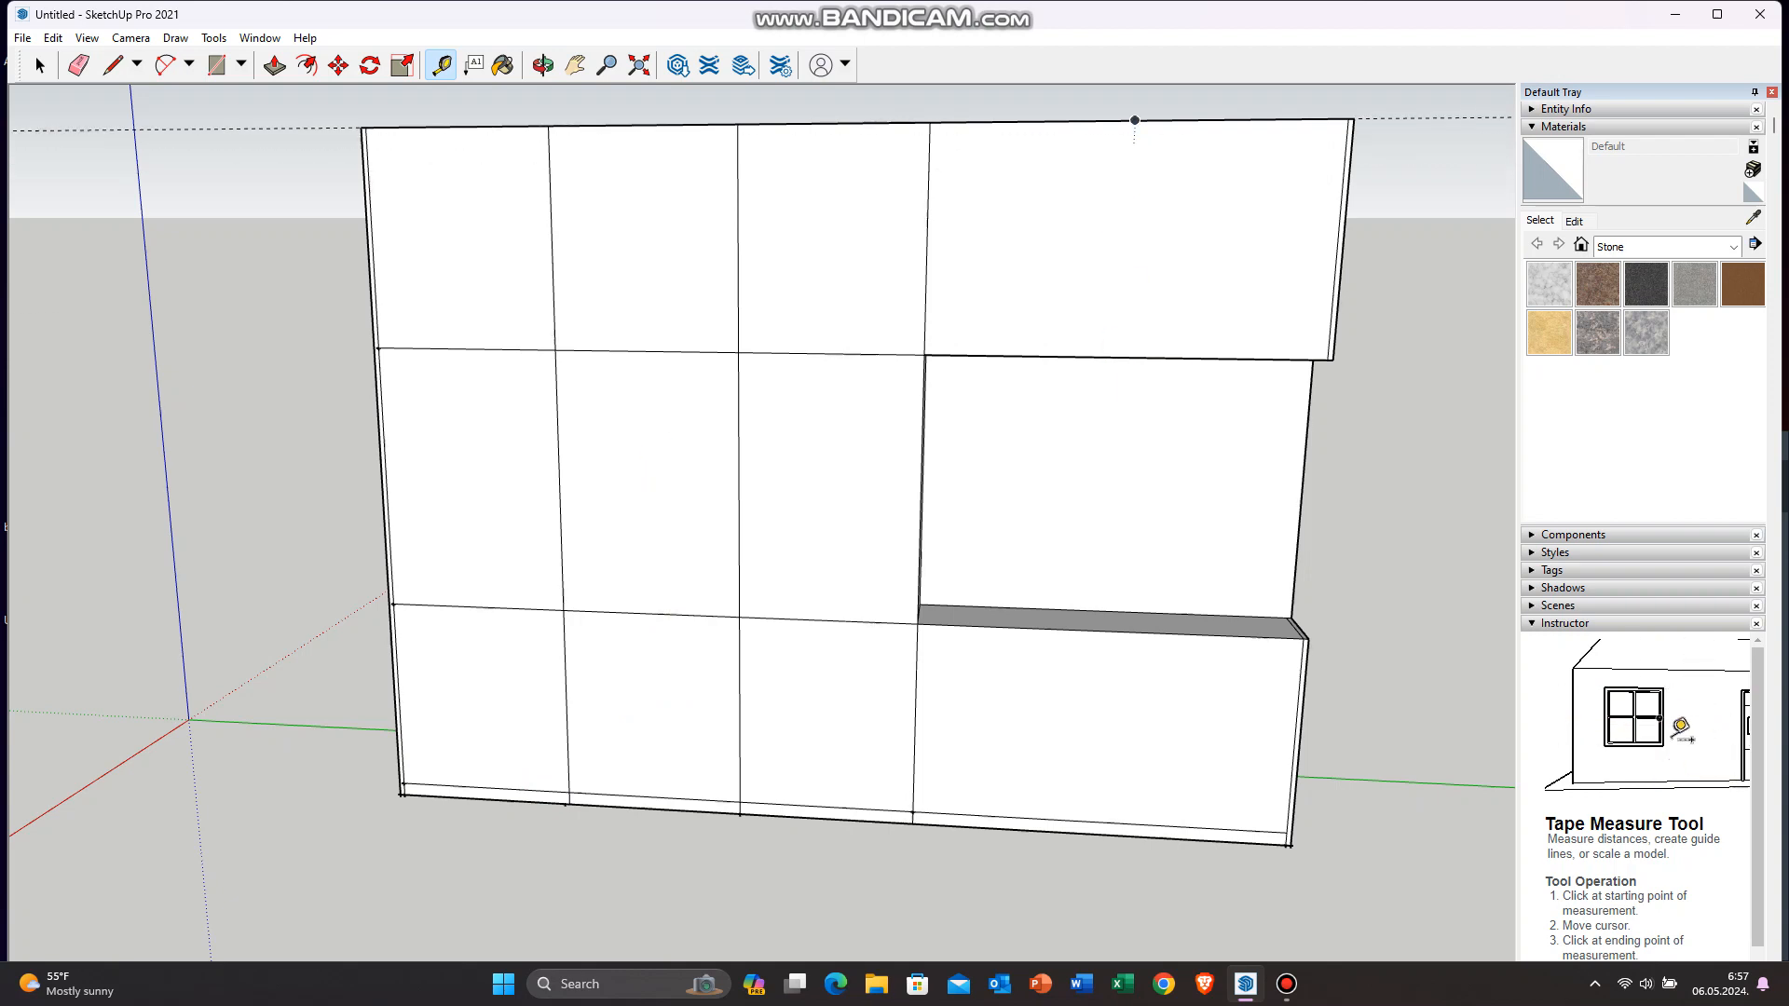
key(l)
click(1135, 120)
click(1122, 358)
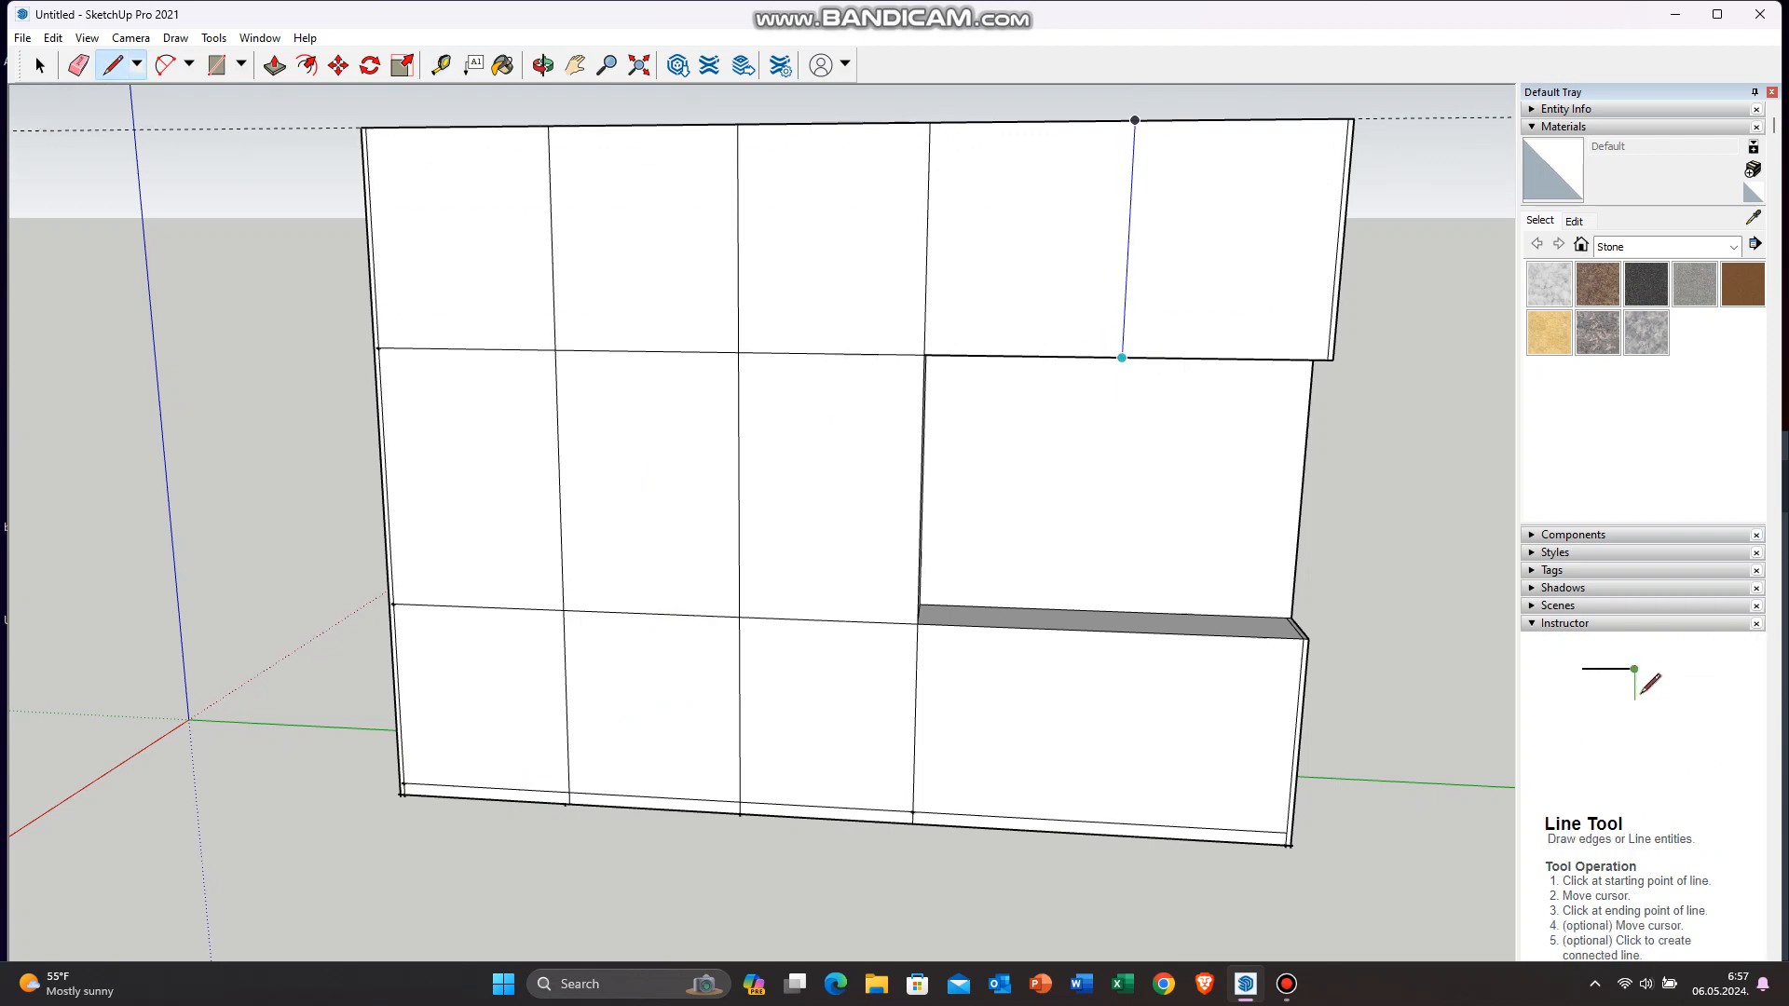
Step: Draw four horizontal lines across the section below the niche to form a thin top strip and four drawer fronts
scroll(923, 634, up, 4)
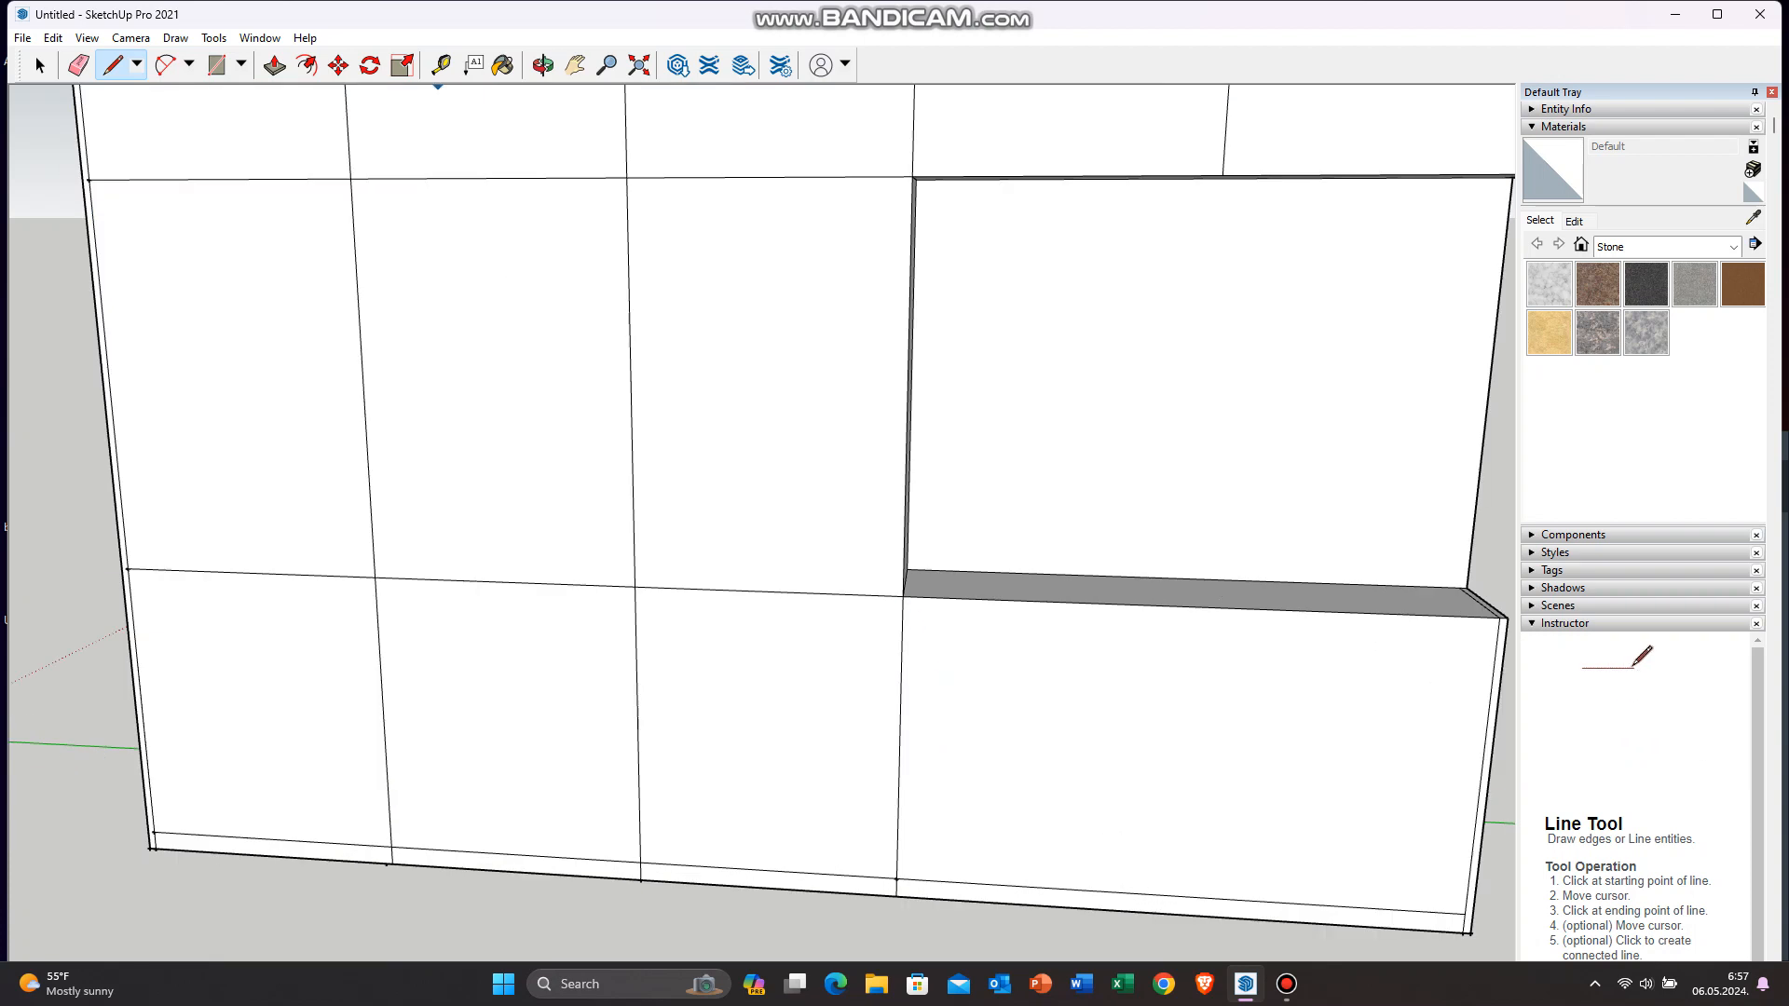
key(t)
key(l)
click(902, 612)
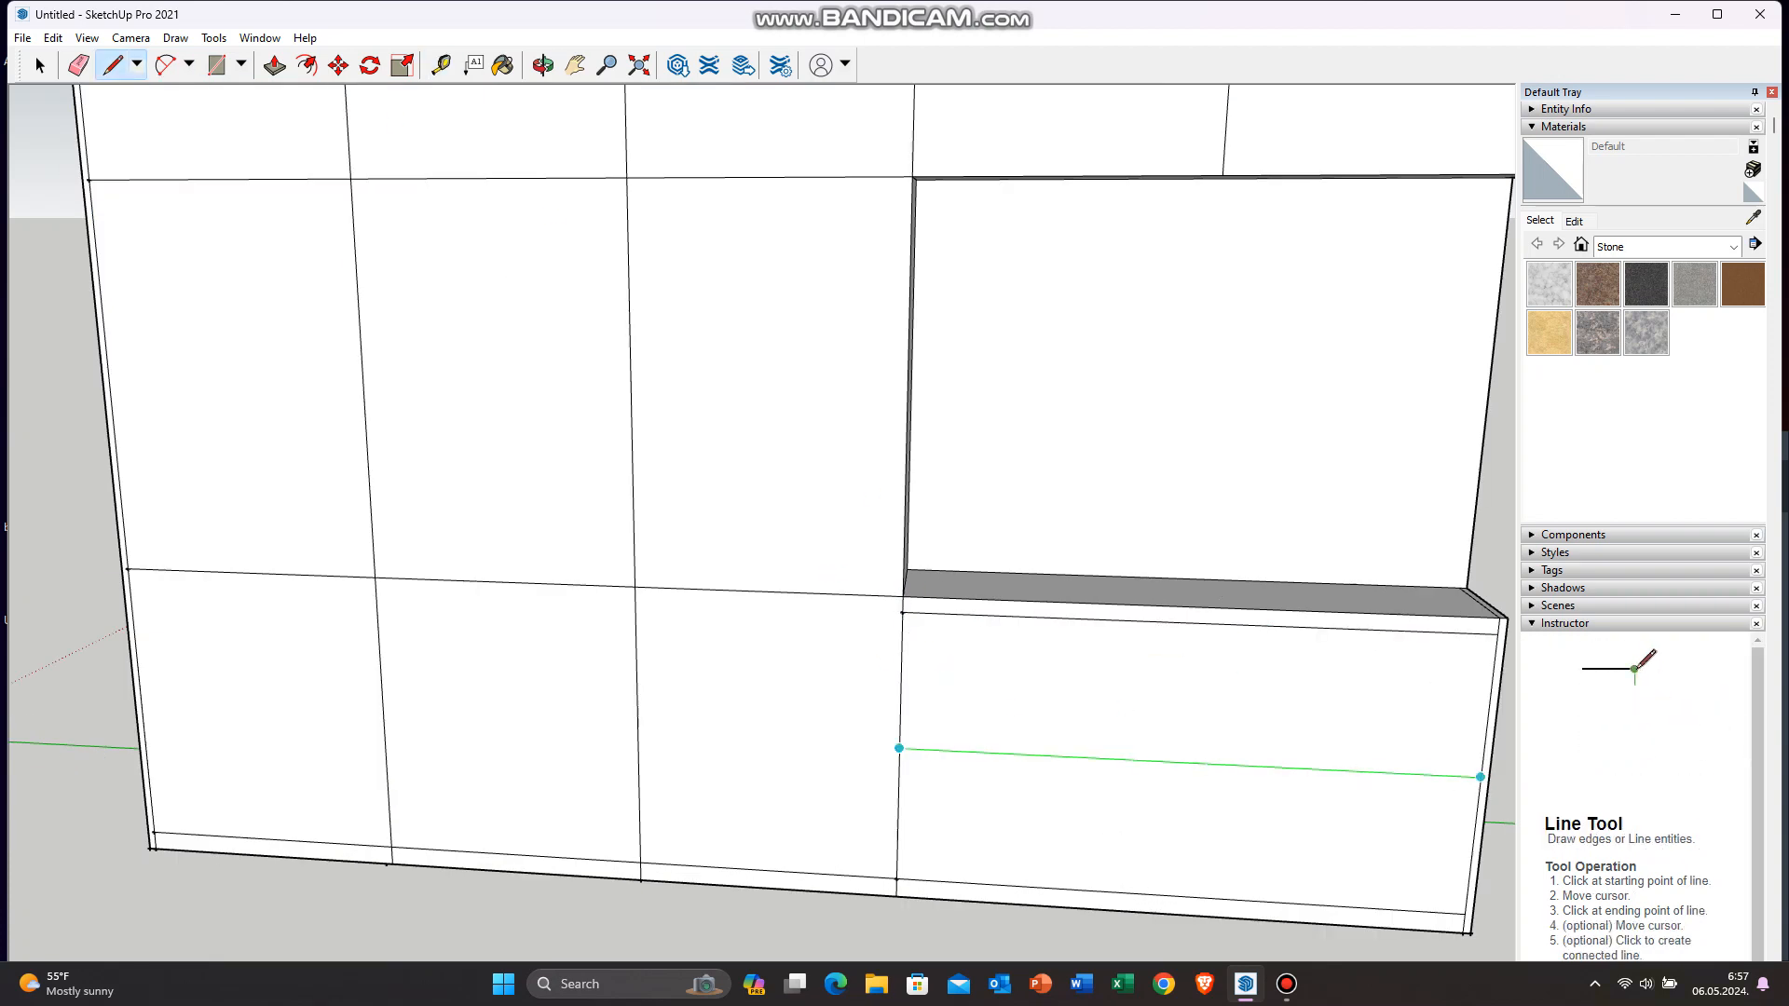
scroll(1047, 820, down, 6)
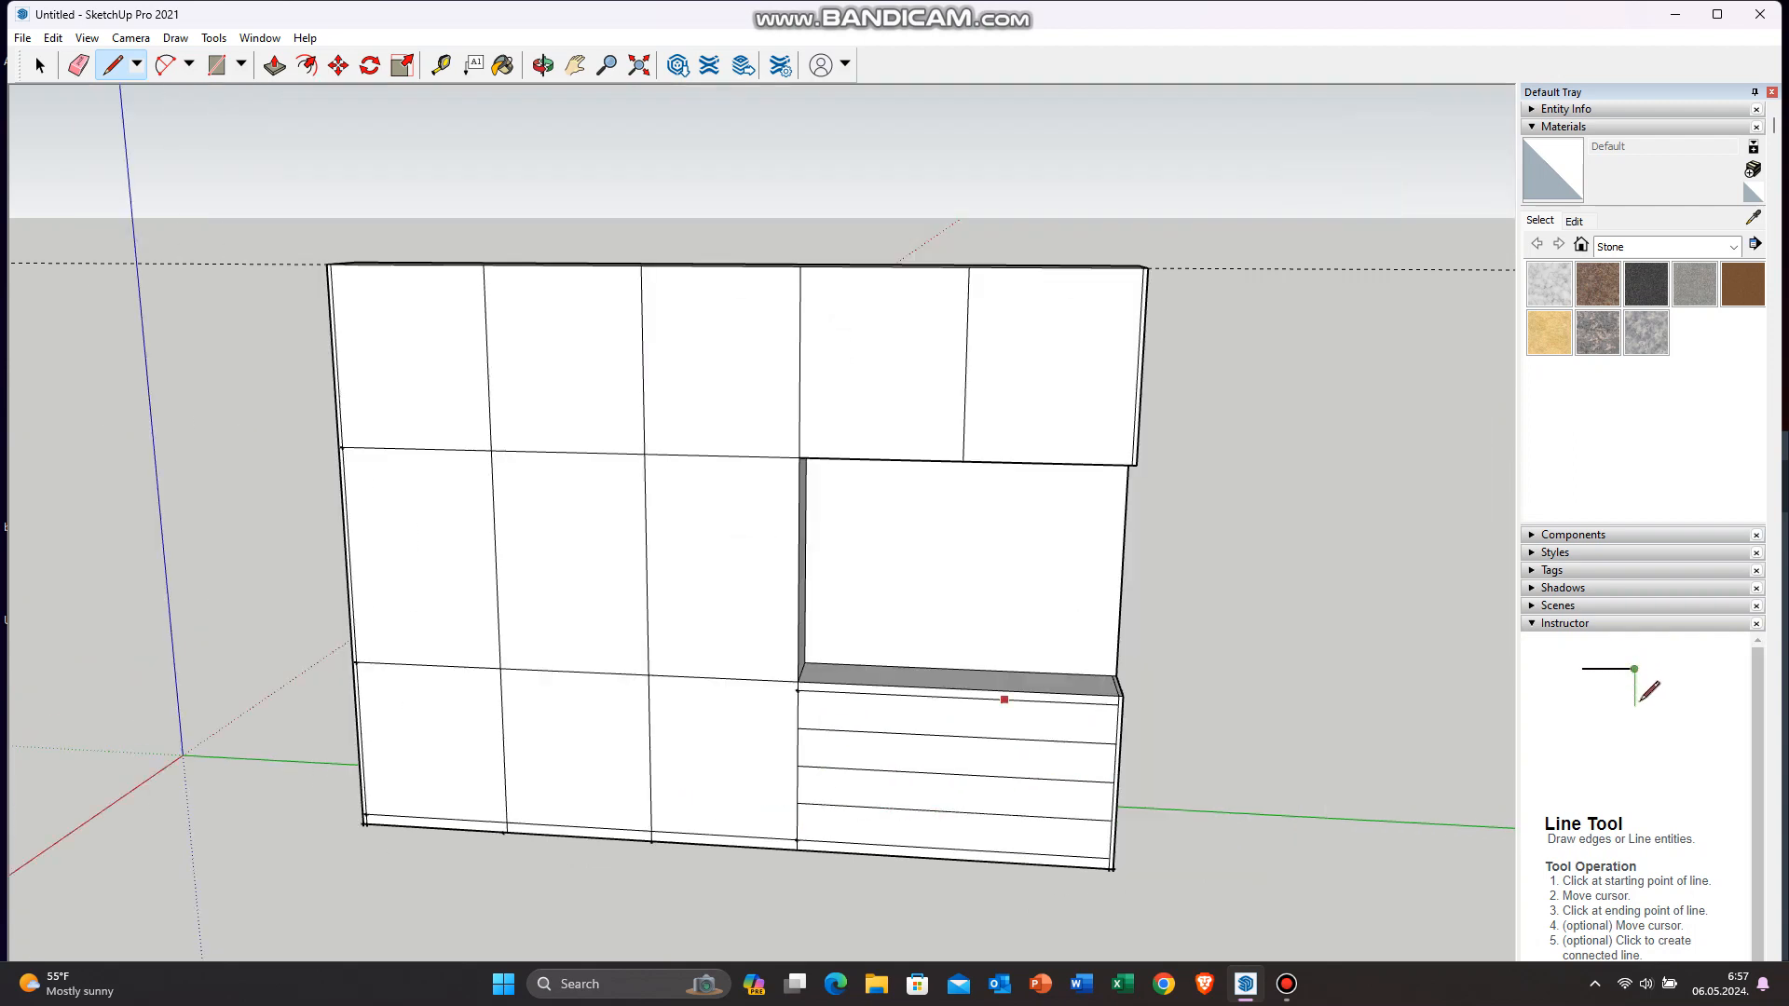
Step: Mark a point 20 mm below the uppermost drawer line on the drawer section's left edge
scroll(704, 745, up, 10)
key(t)
scroll(703, 744, up, 1)
click(716, 613)
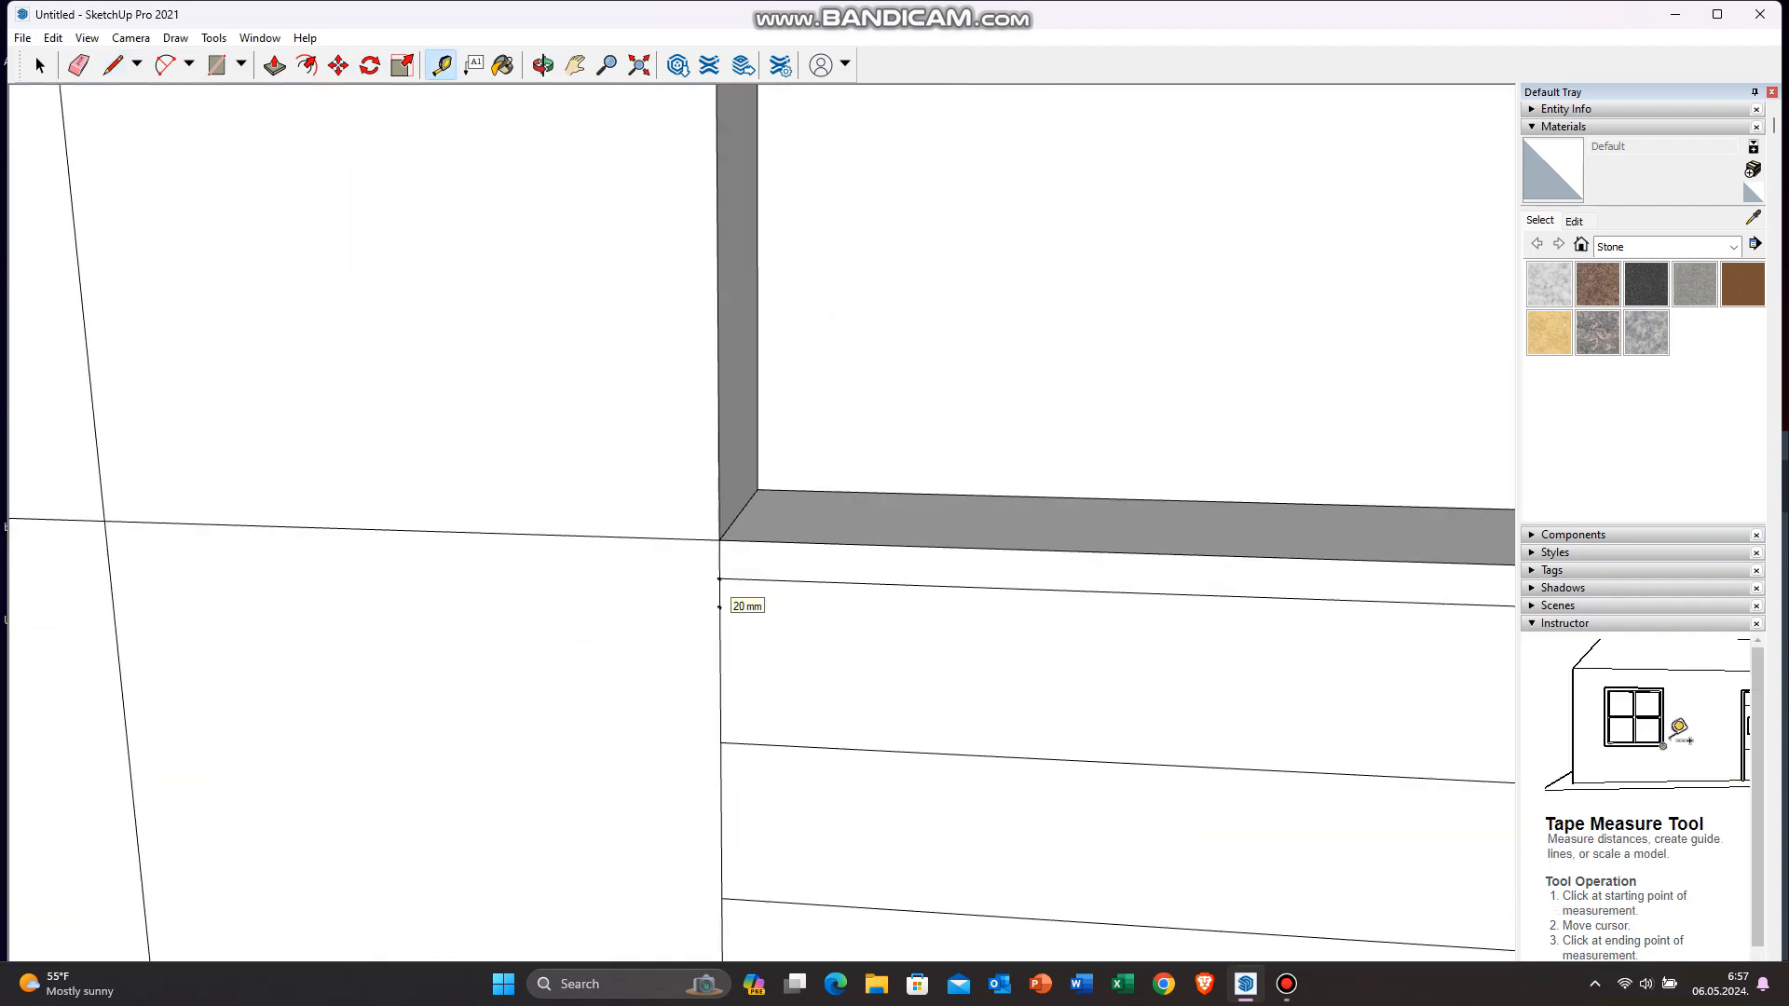
click(719, 608)
scroll(719, 607, down, 1)
key(Return)
Step: Mark the same offset below the other three drawer lines and draw horizontal lines across the drawers from all four marks
scroll(795, 826, up, 3)
click(715, 723)
text(30)
key(Return)
scroll(844, 692, down, 3)
scroll(795, 886, up, 3)
click(748, 774)
key(l)
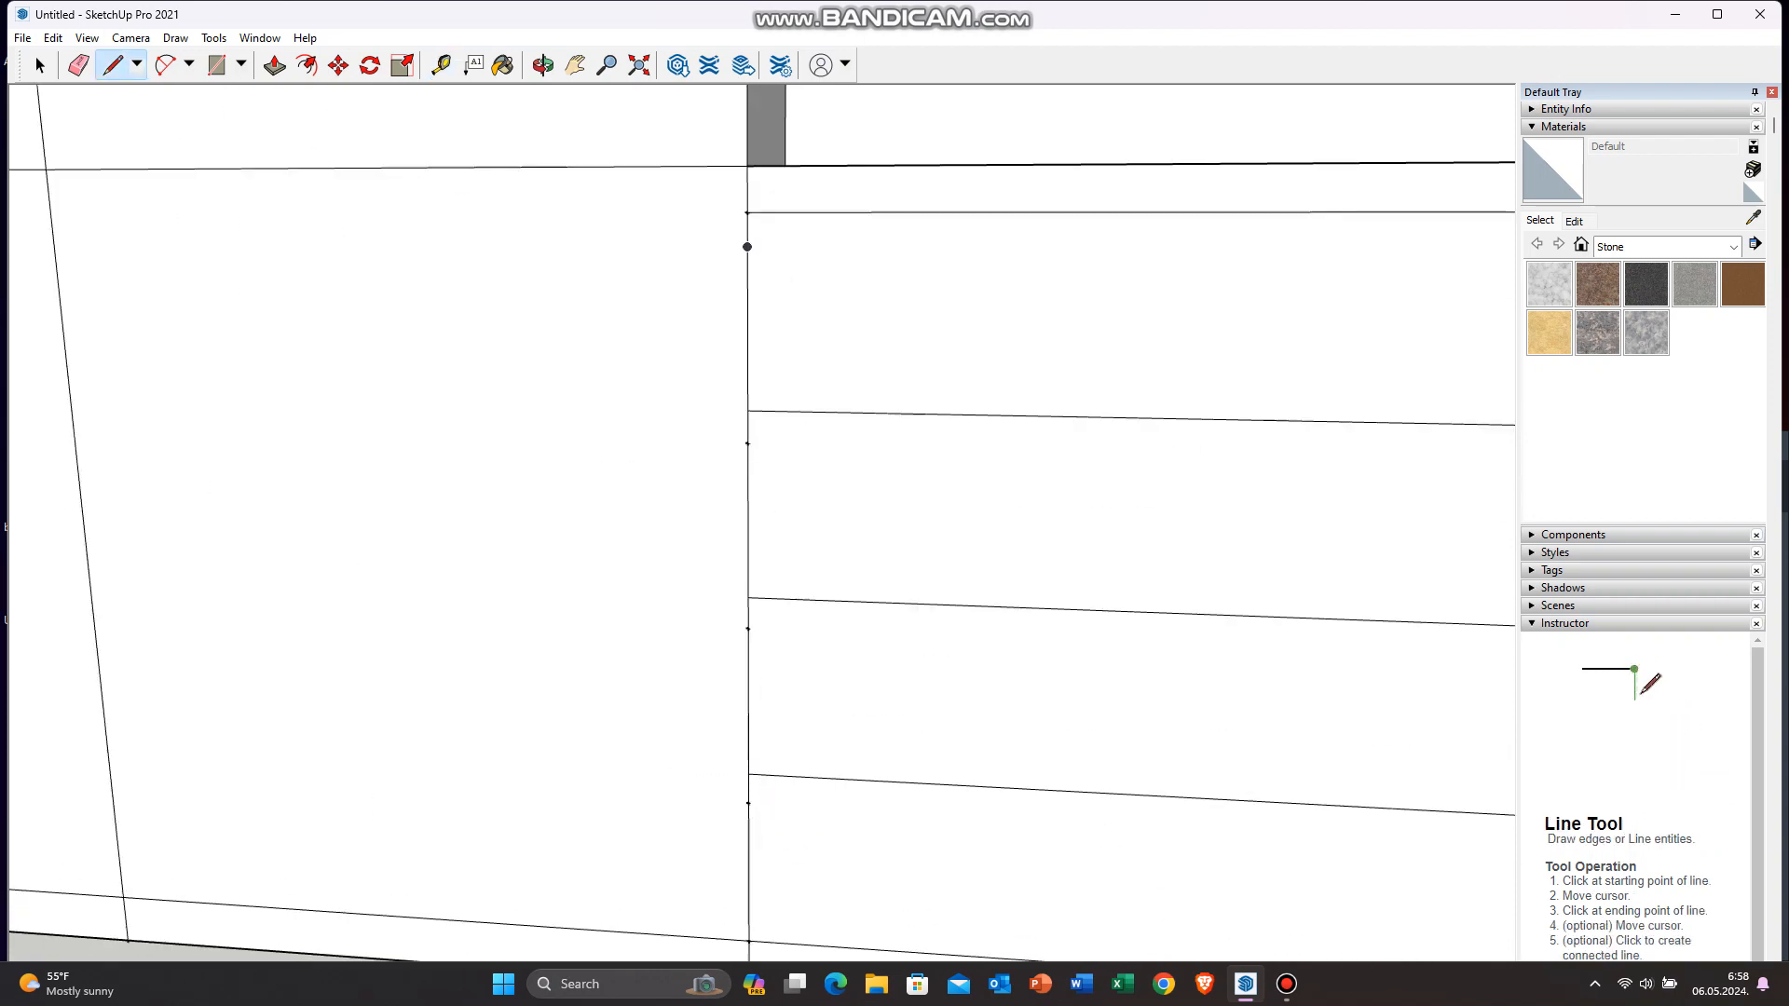
scroll(643, 265, down, 3)
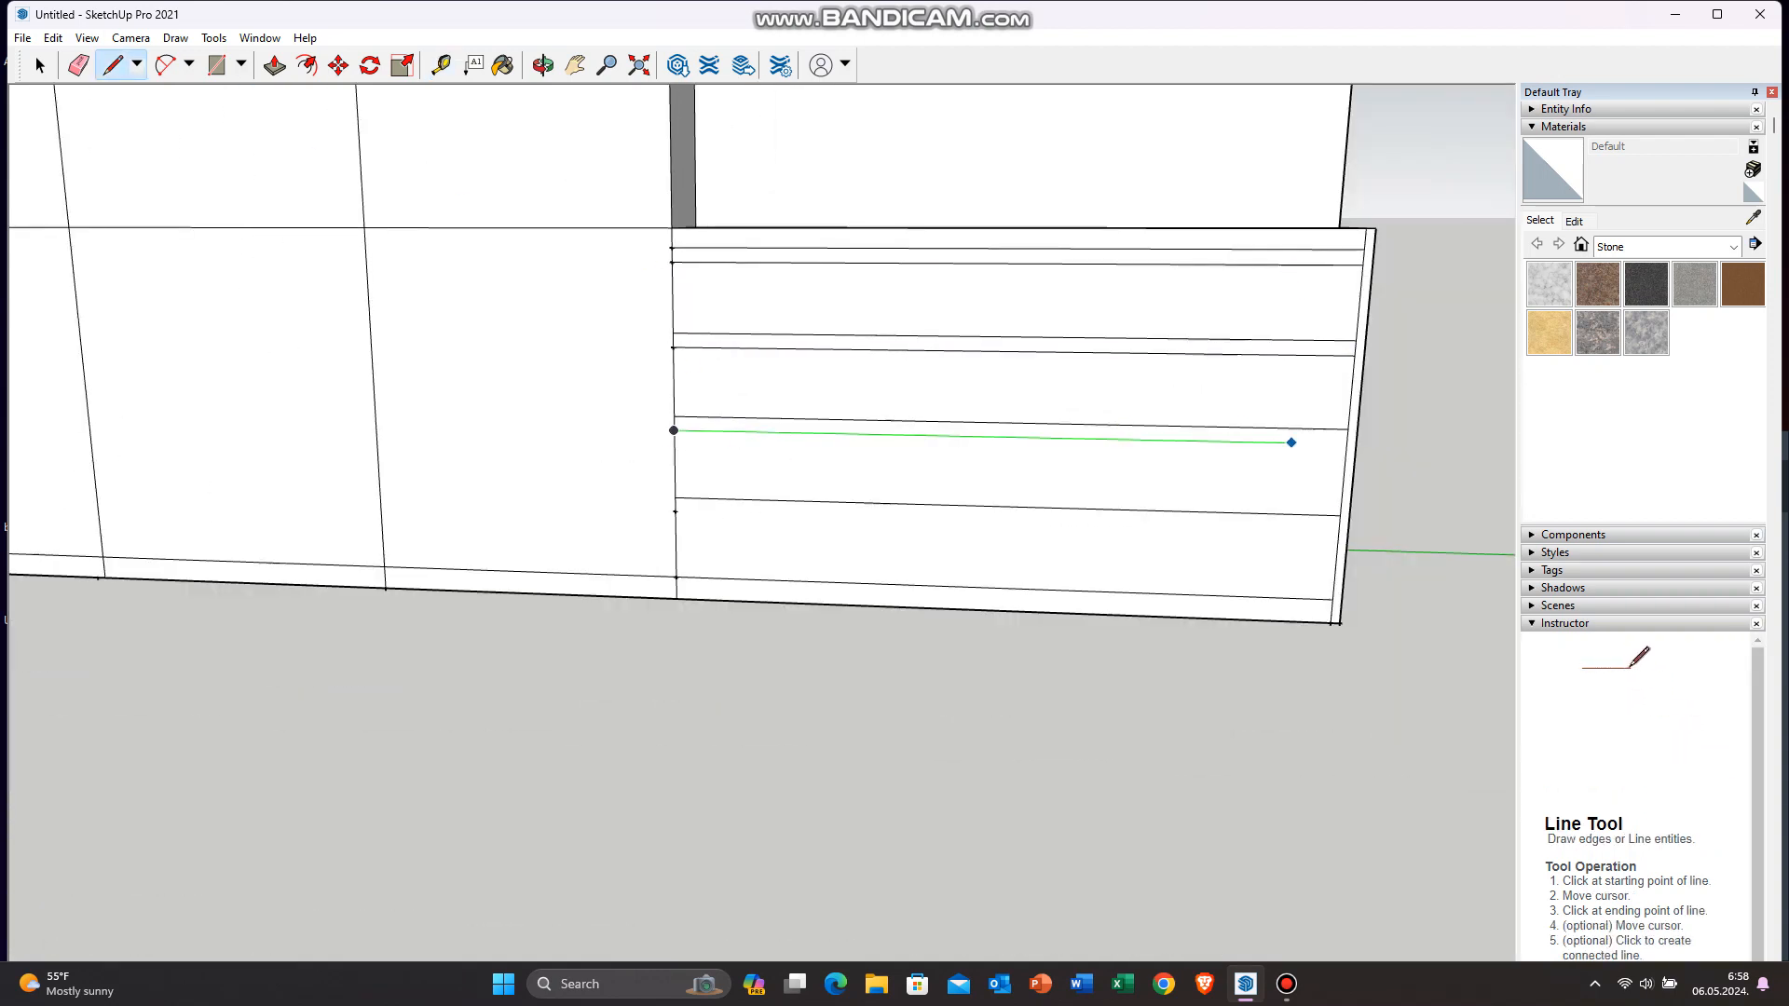
Step: Push the four narrow strips along the tops of the drawers inward to form handle grooves
middle_drag(586, 510, 471, 606)
key(p)
scroll(1169, 401, up, 1)
double_click(1039, 325)
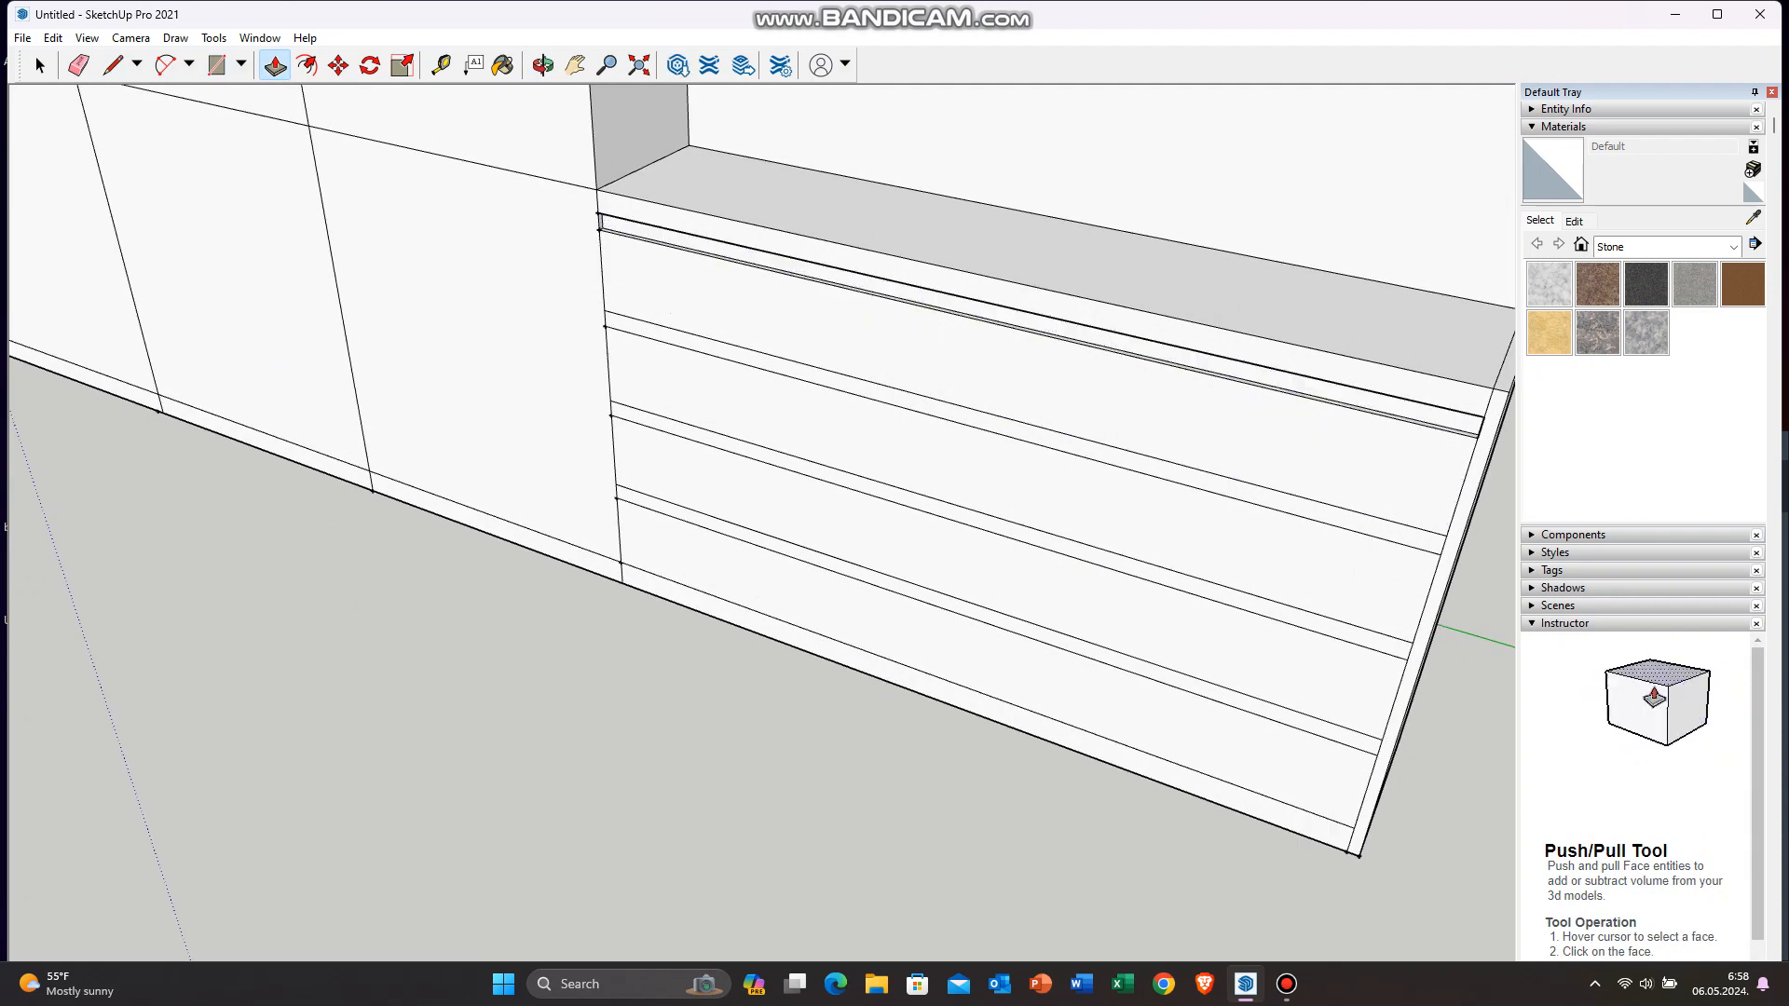
double_click(1025, 432)
double_click(1025, 534)
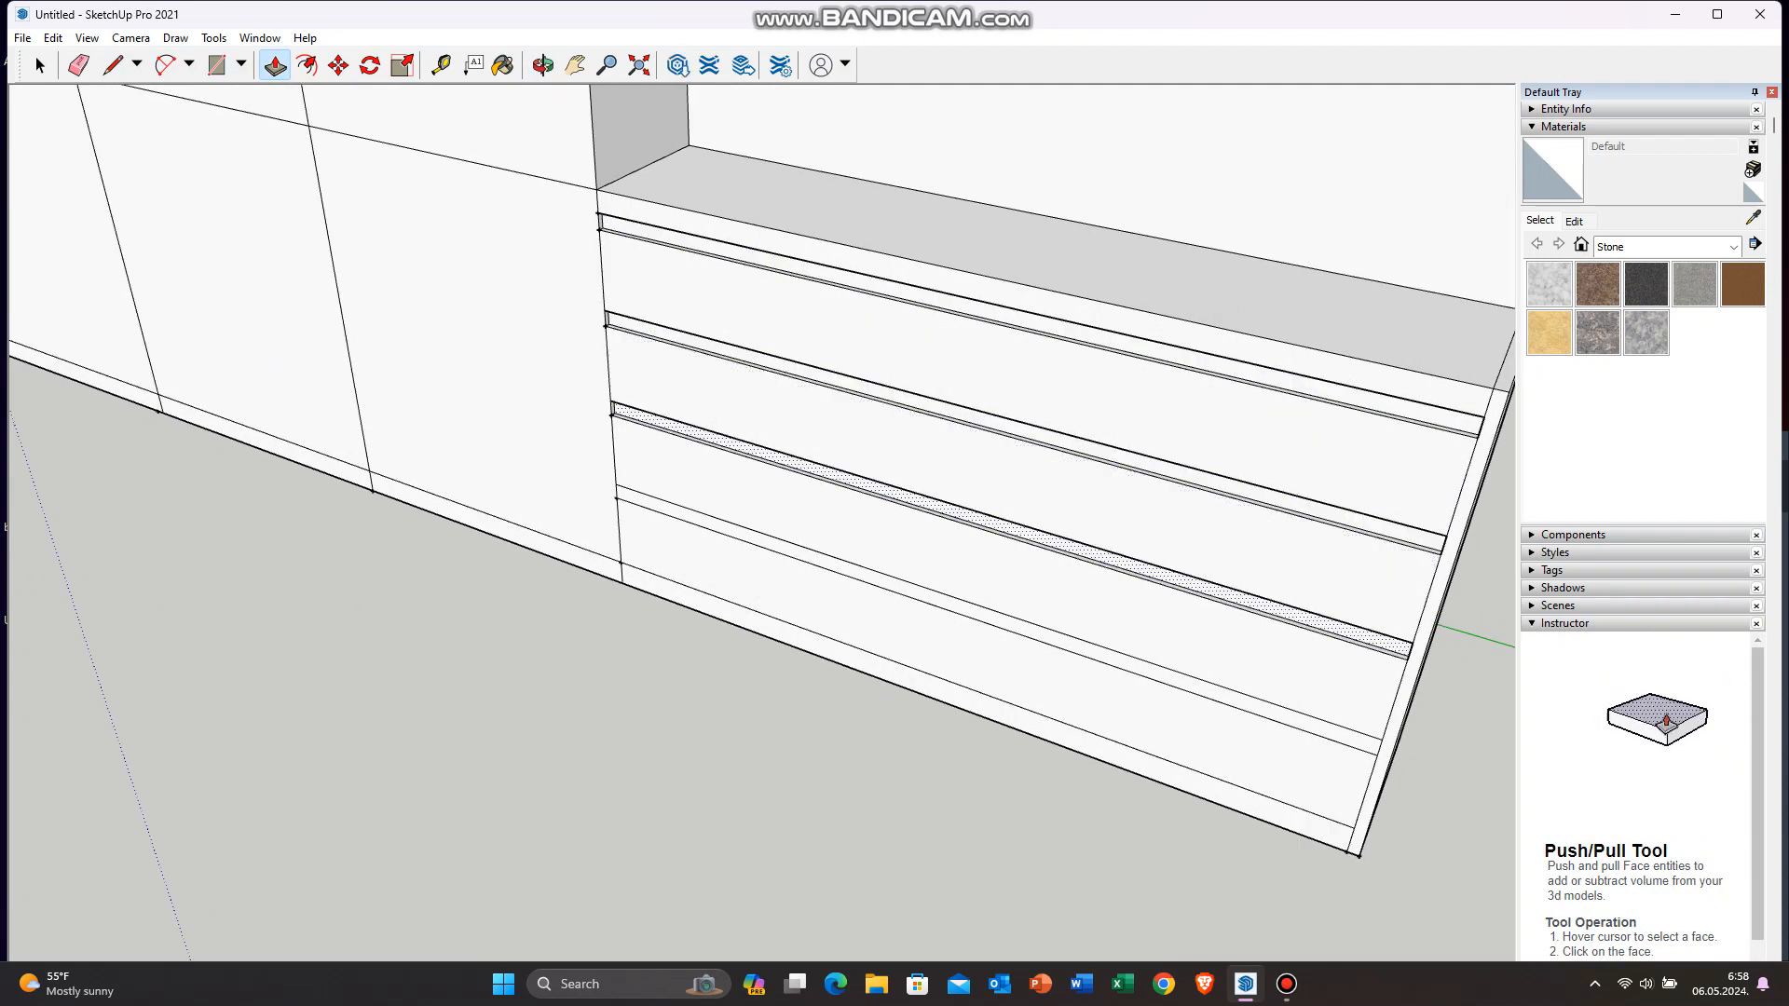
double_click(1249, 703)
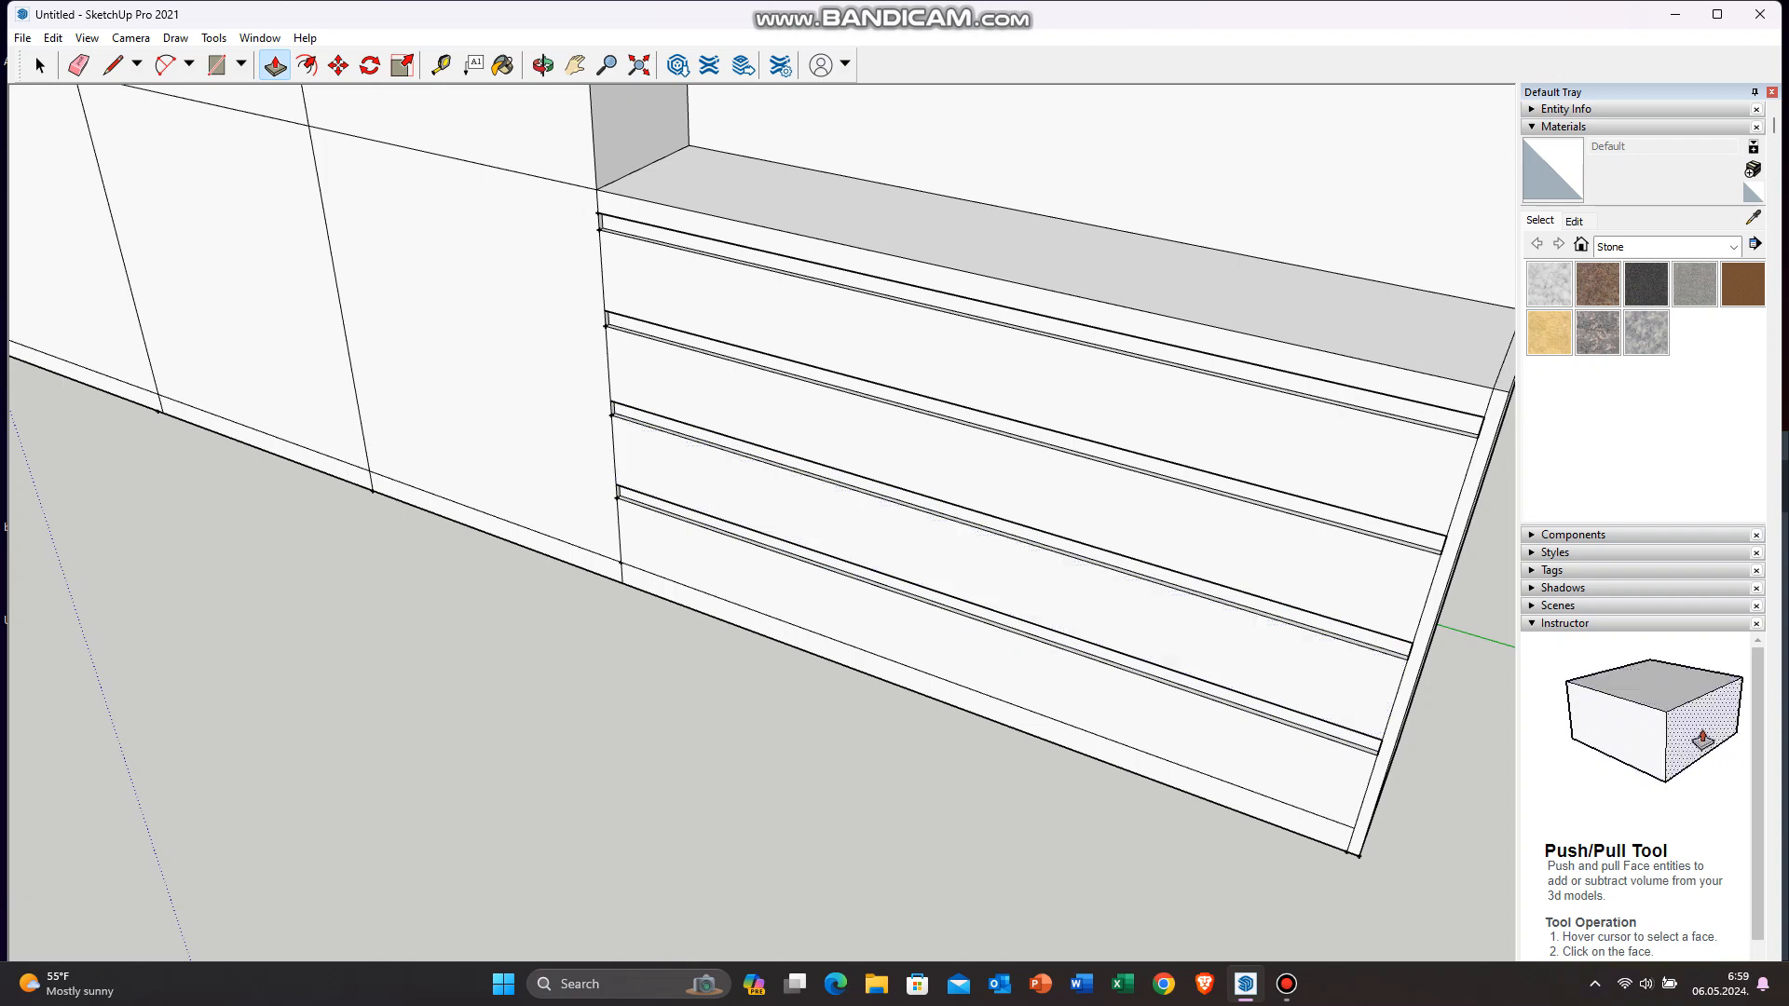
Step: Push the base strip under the doors and drawers inward and erase the leftover edges along its lower edge
double_click(978, 706)
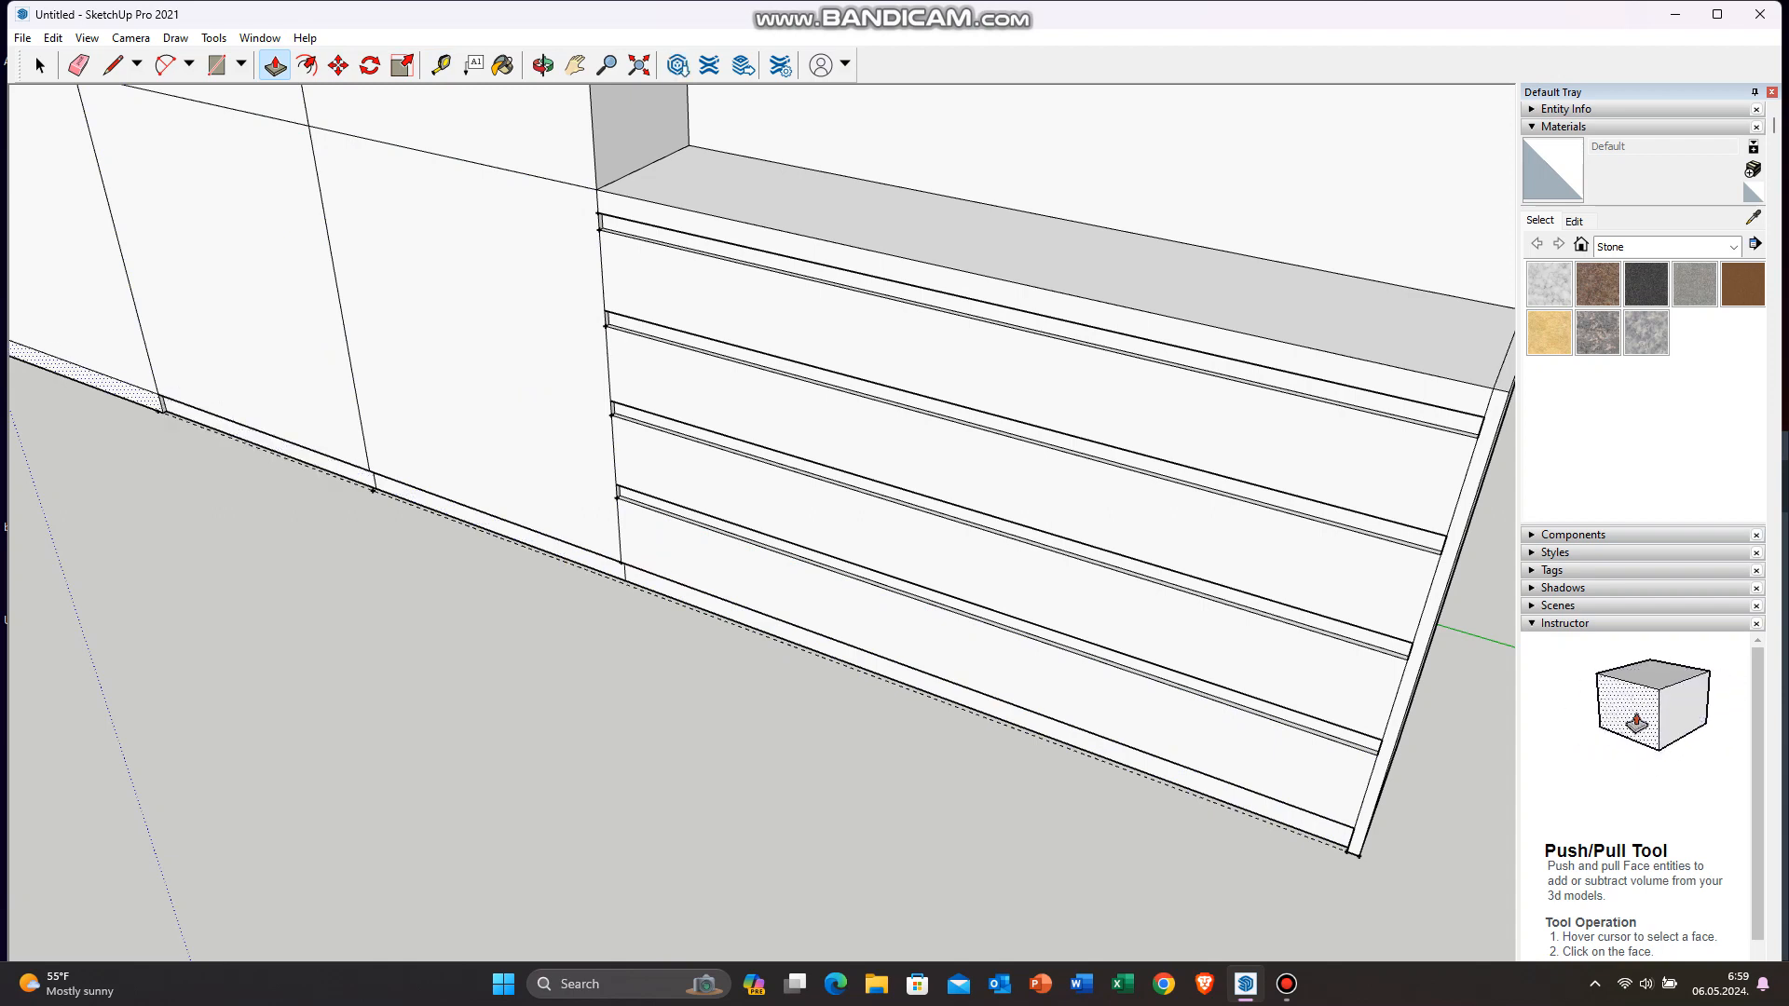
scroll(140, 391, down, 3)
scroll(214, 428, up, 7)
key(e)
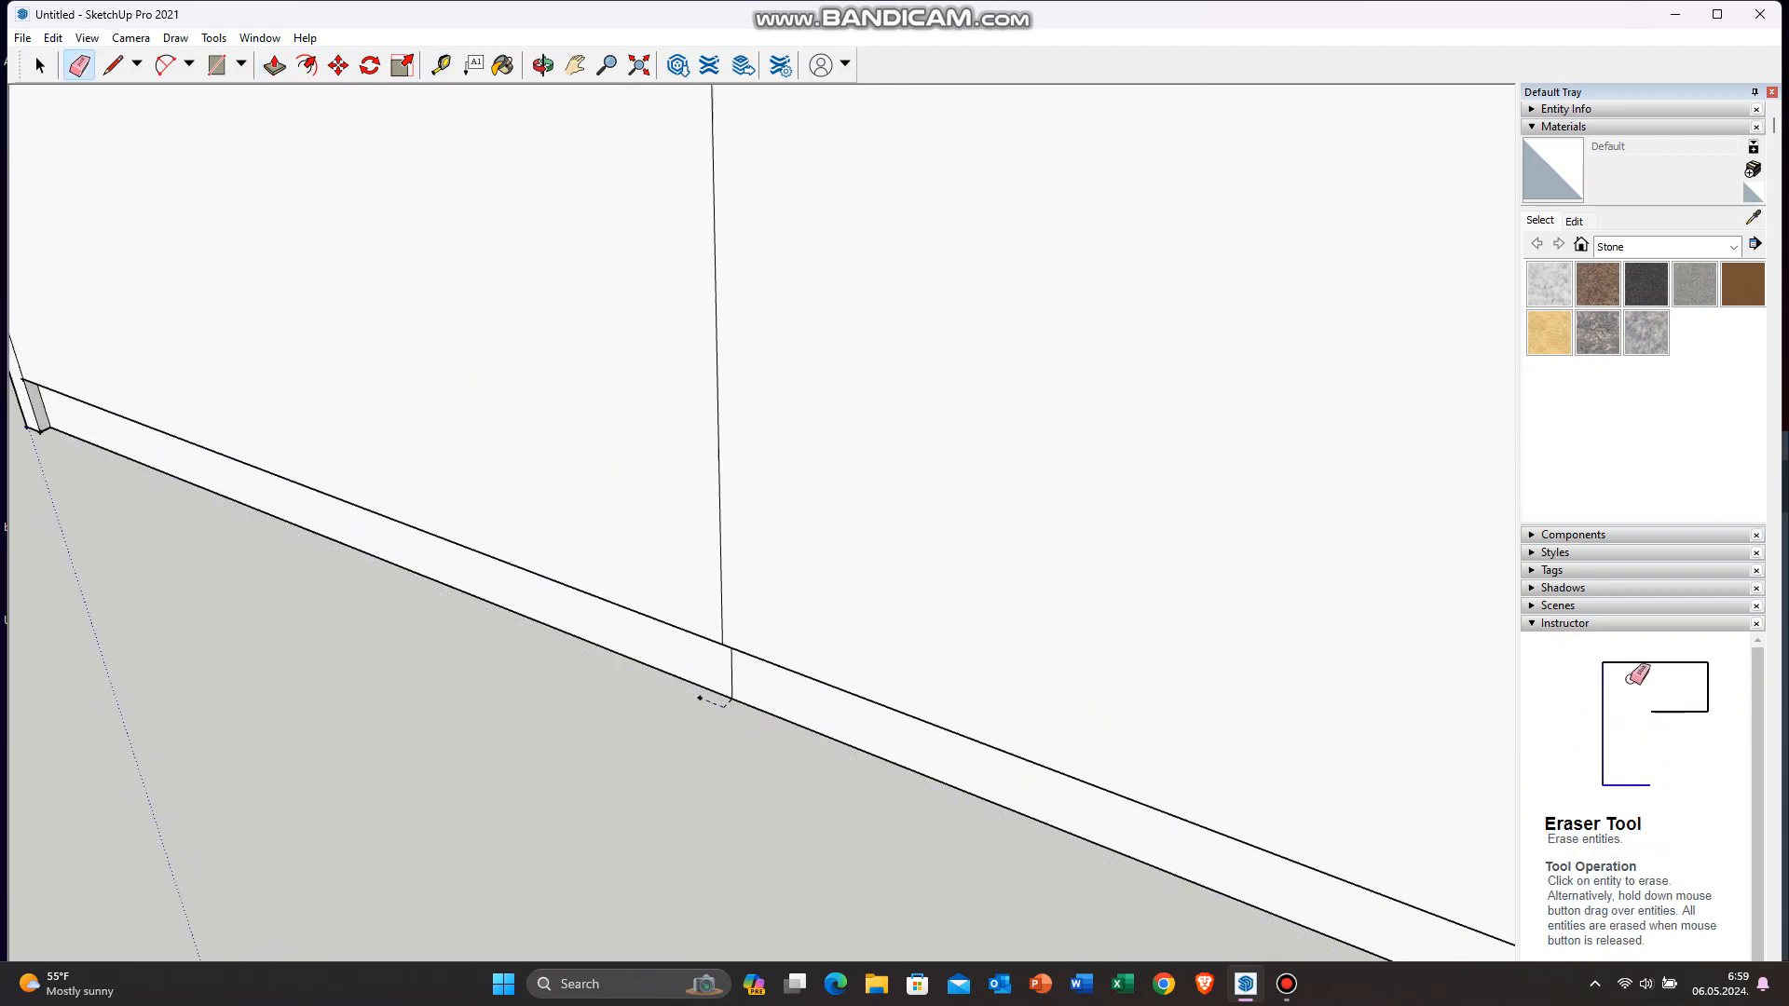
scroll(524, 684, down, 7)
scroll(748, 781, up, 8)
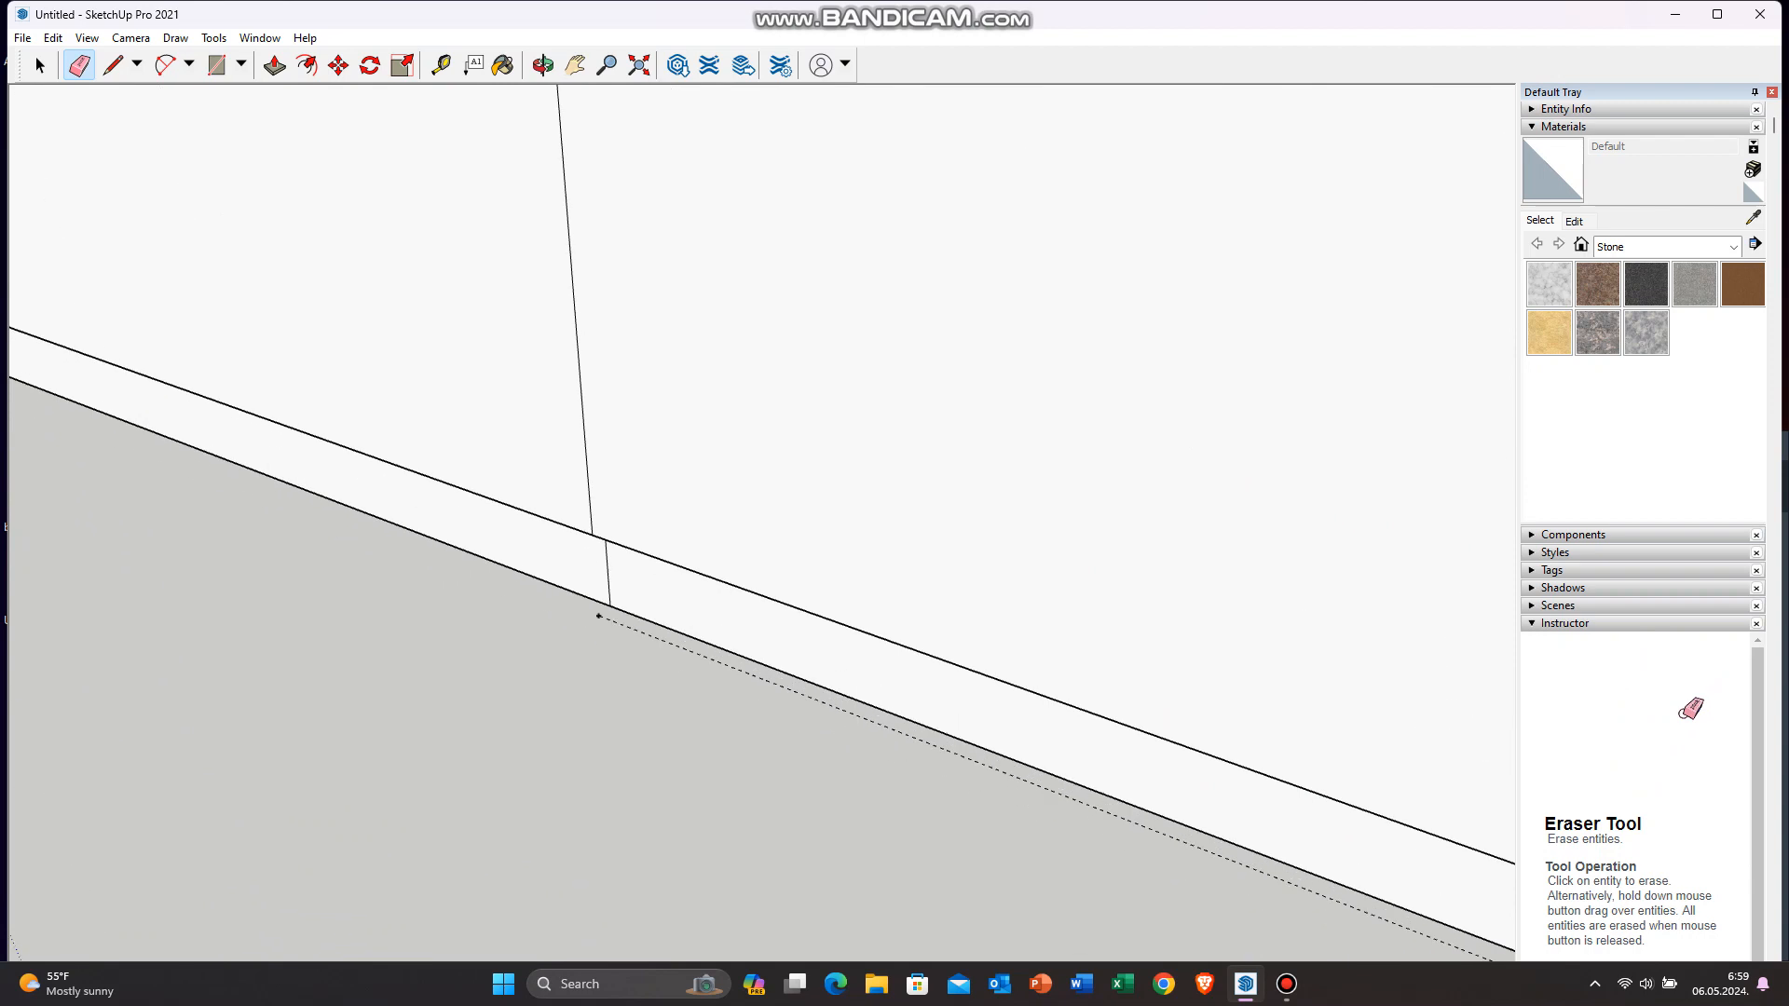
scroll(438, 671, down, 7)
scroll(1072, 868, up, 3)
scroll(960, 844, down, 4)
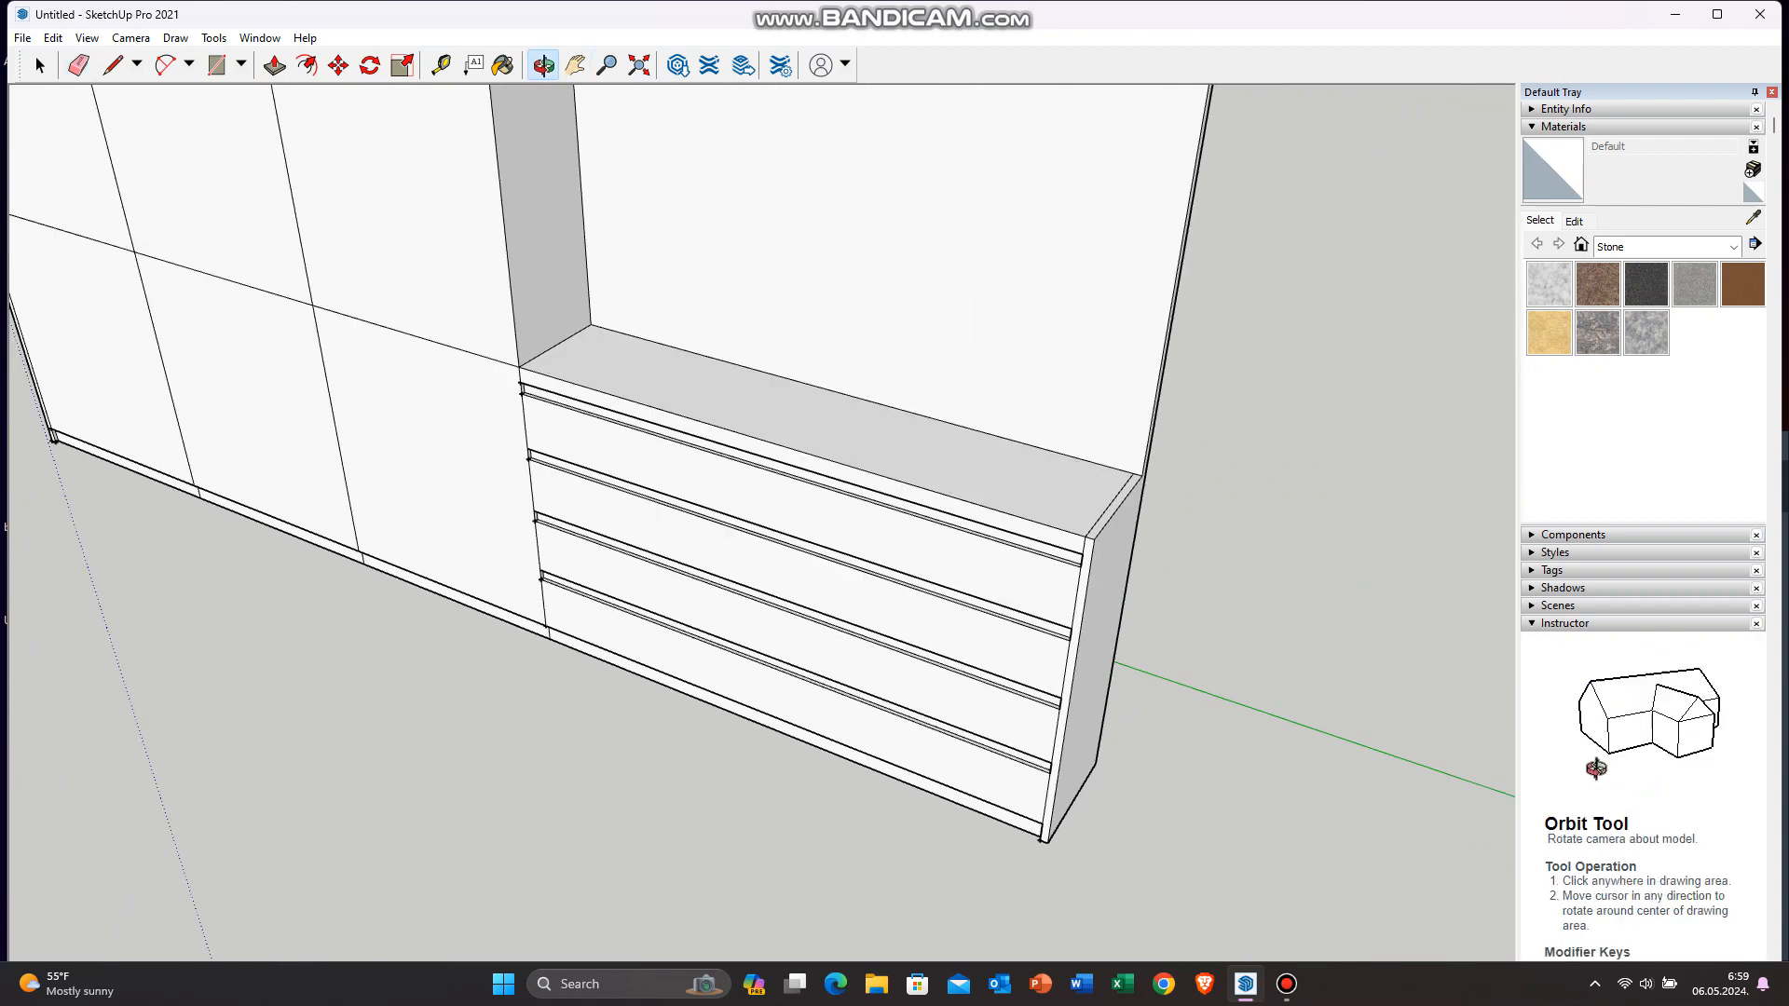
Step: Mark points on both sides of the divider between the two doors above the niche and draw vertical lines up from them
middle_drag(959, 843, 806, 802)
scroll(806, 801, down, 4)
scroll(855, 550, up, 5)
scroll(854, 549, down, 1)
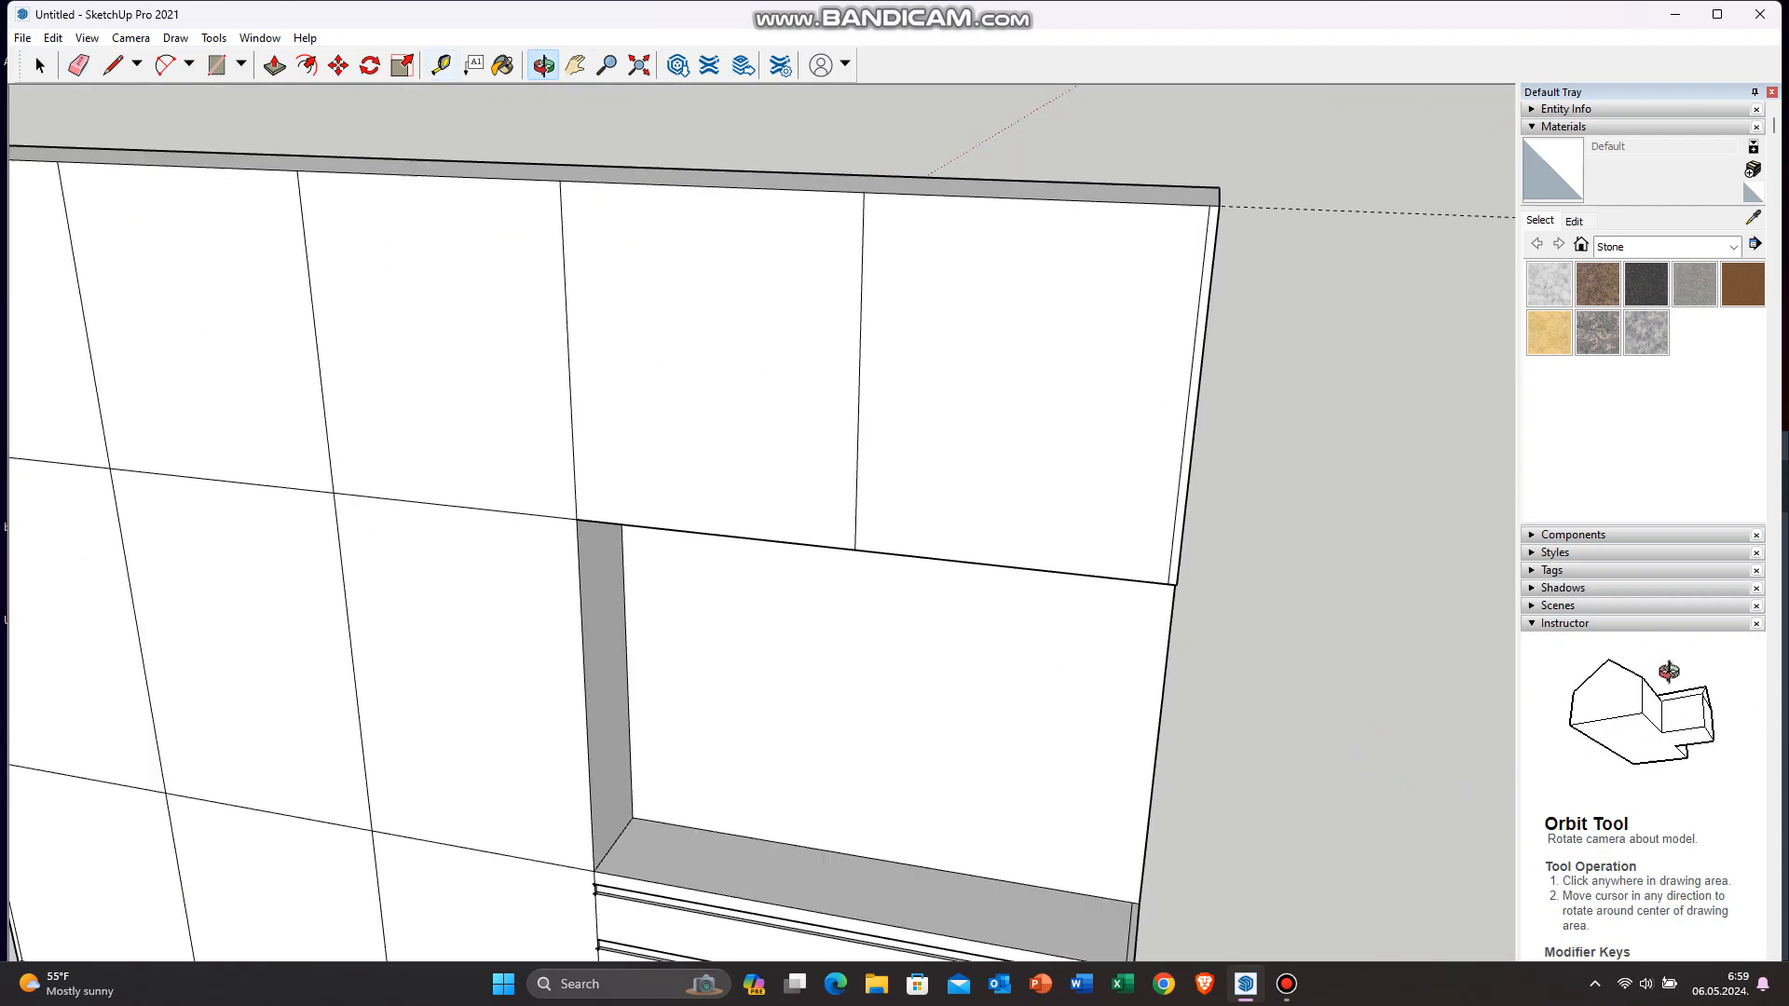
key(t)
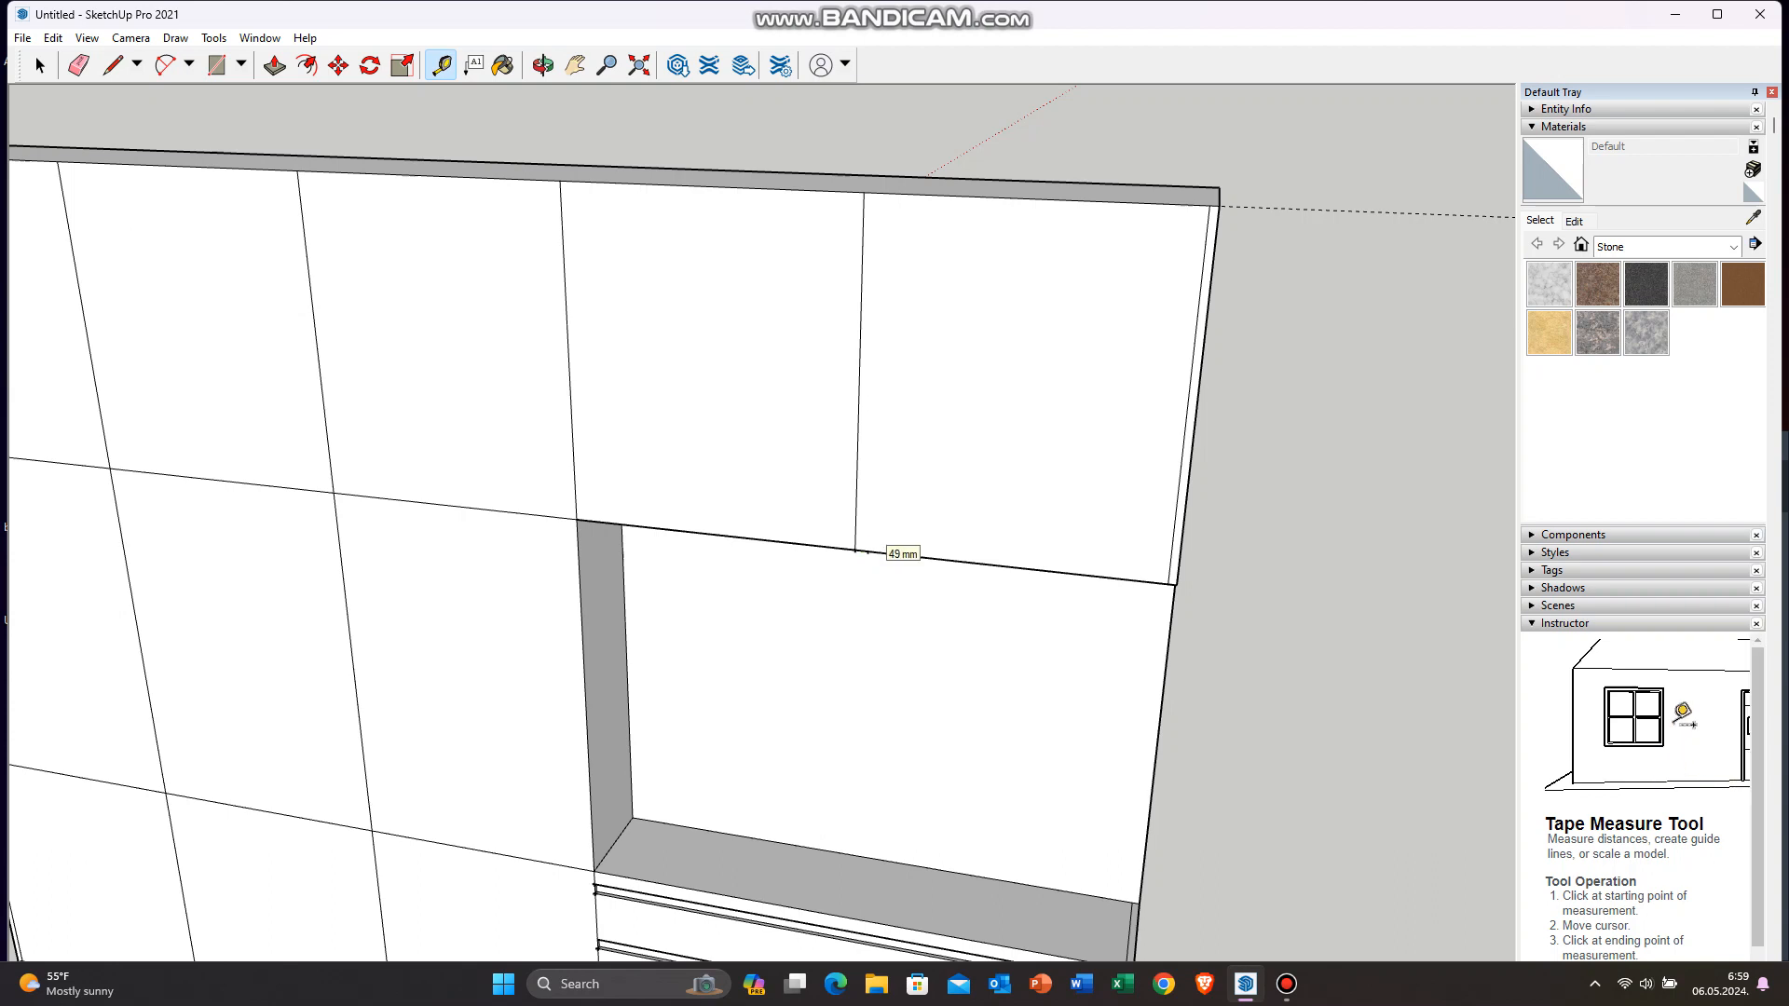
key(l)
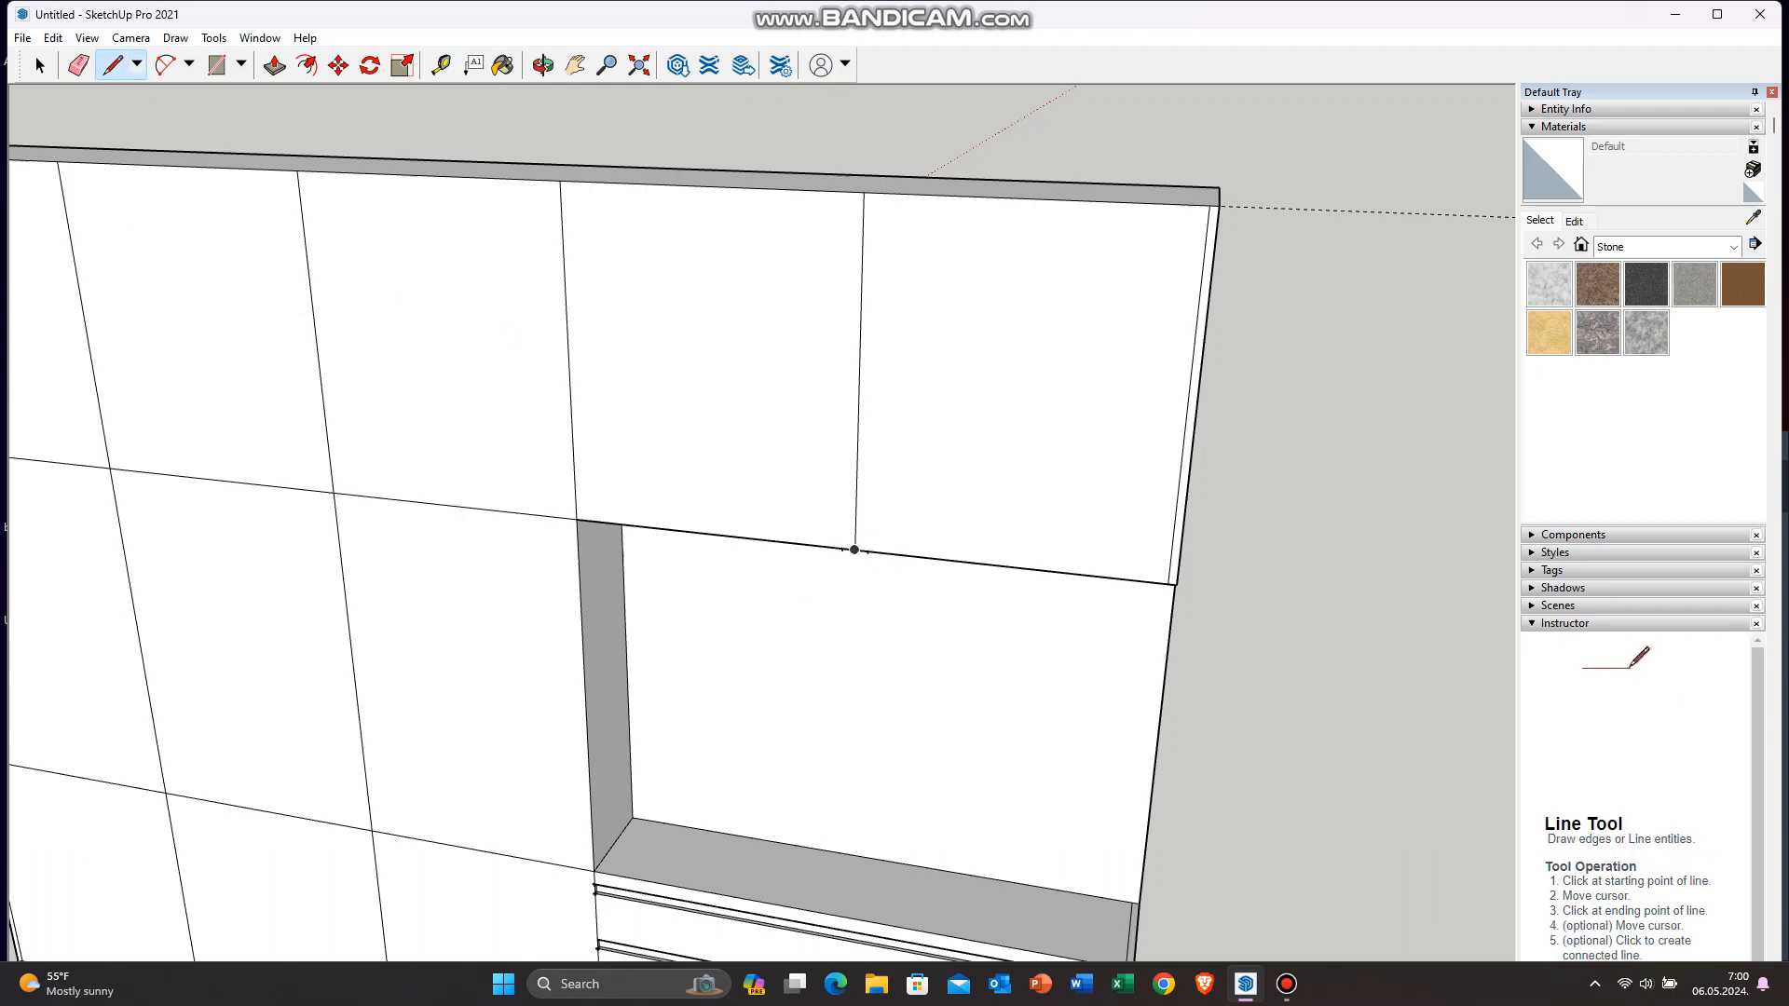
scroll(886, 553, up, 5)
click(844, 555)
scroll(844, 647, down, 6)
click(854, 306)
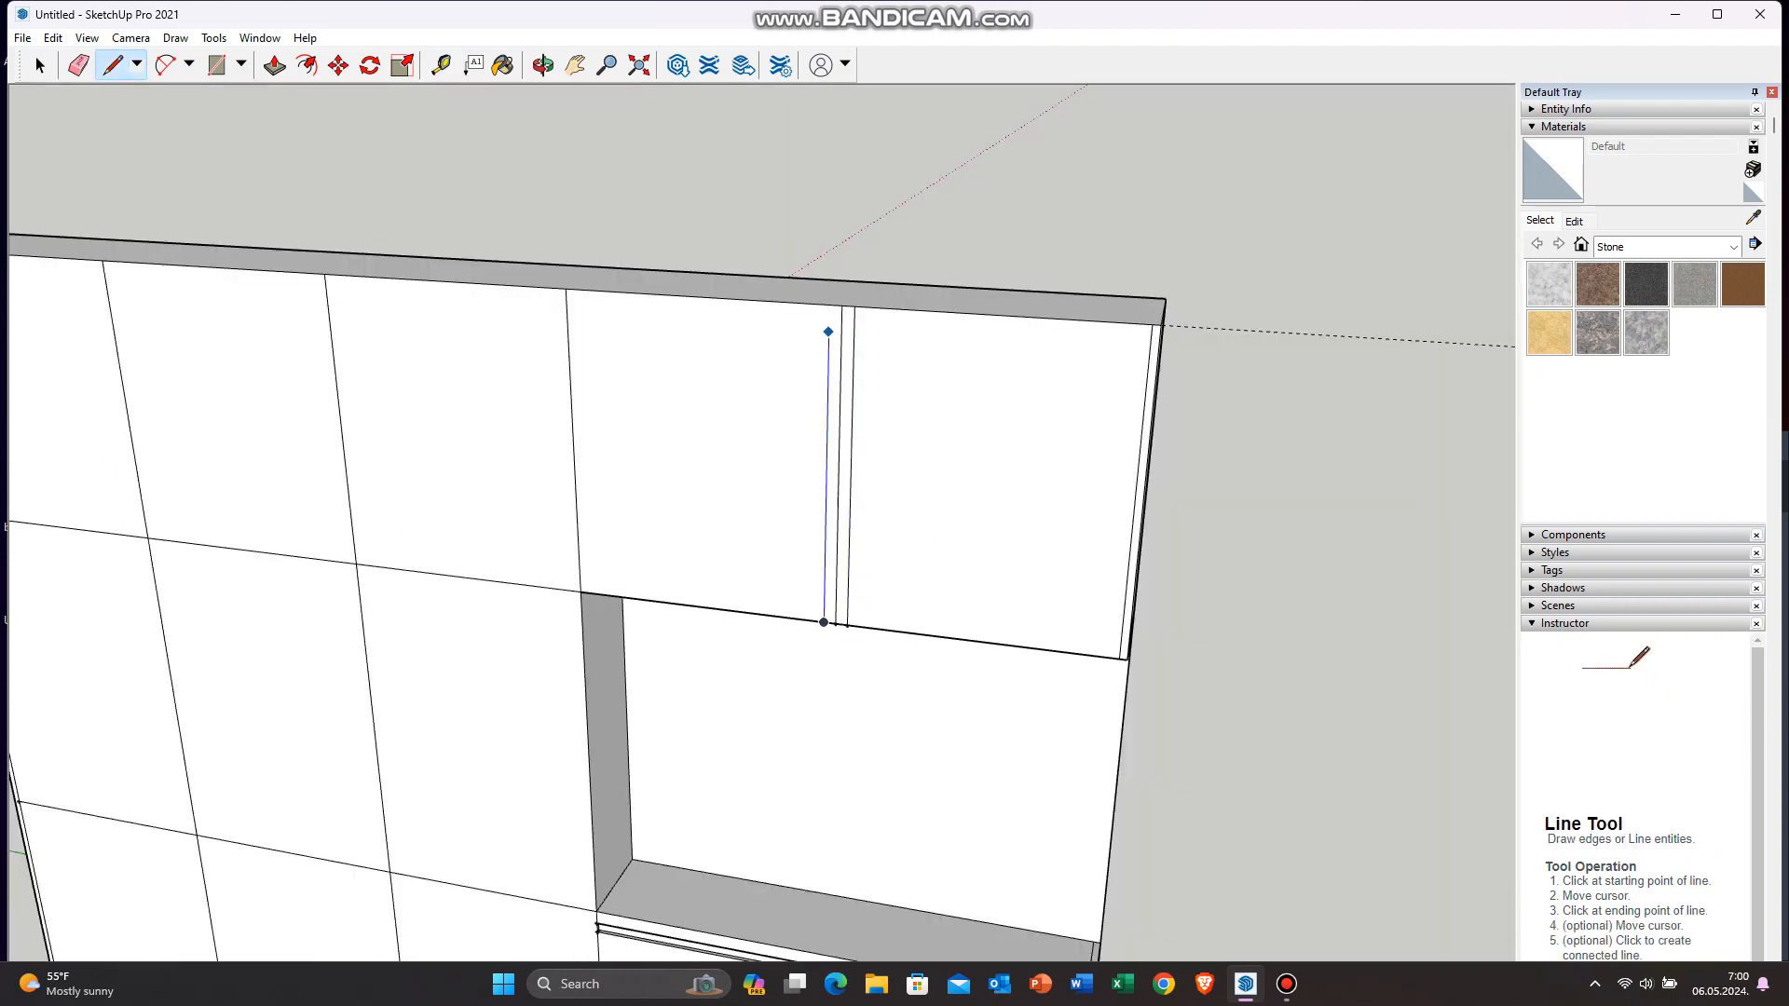
key(Escape)
scroll(1030, 633, down, 3)
scroll(739, 863, up, 3)
Step: Mark an offset point beside the lower ends of the tall-door dividers, just above the recessed base
key(t)
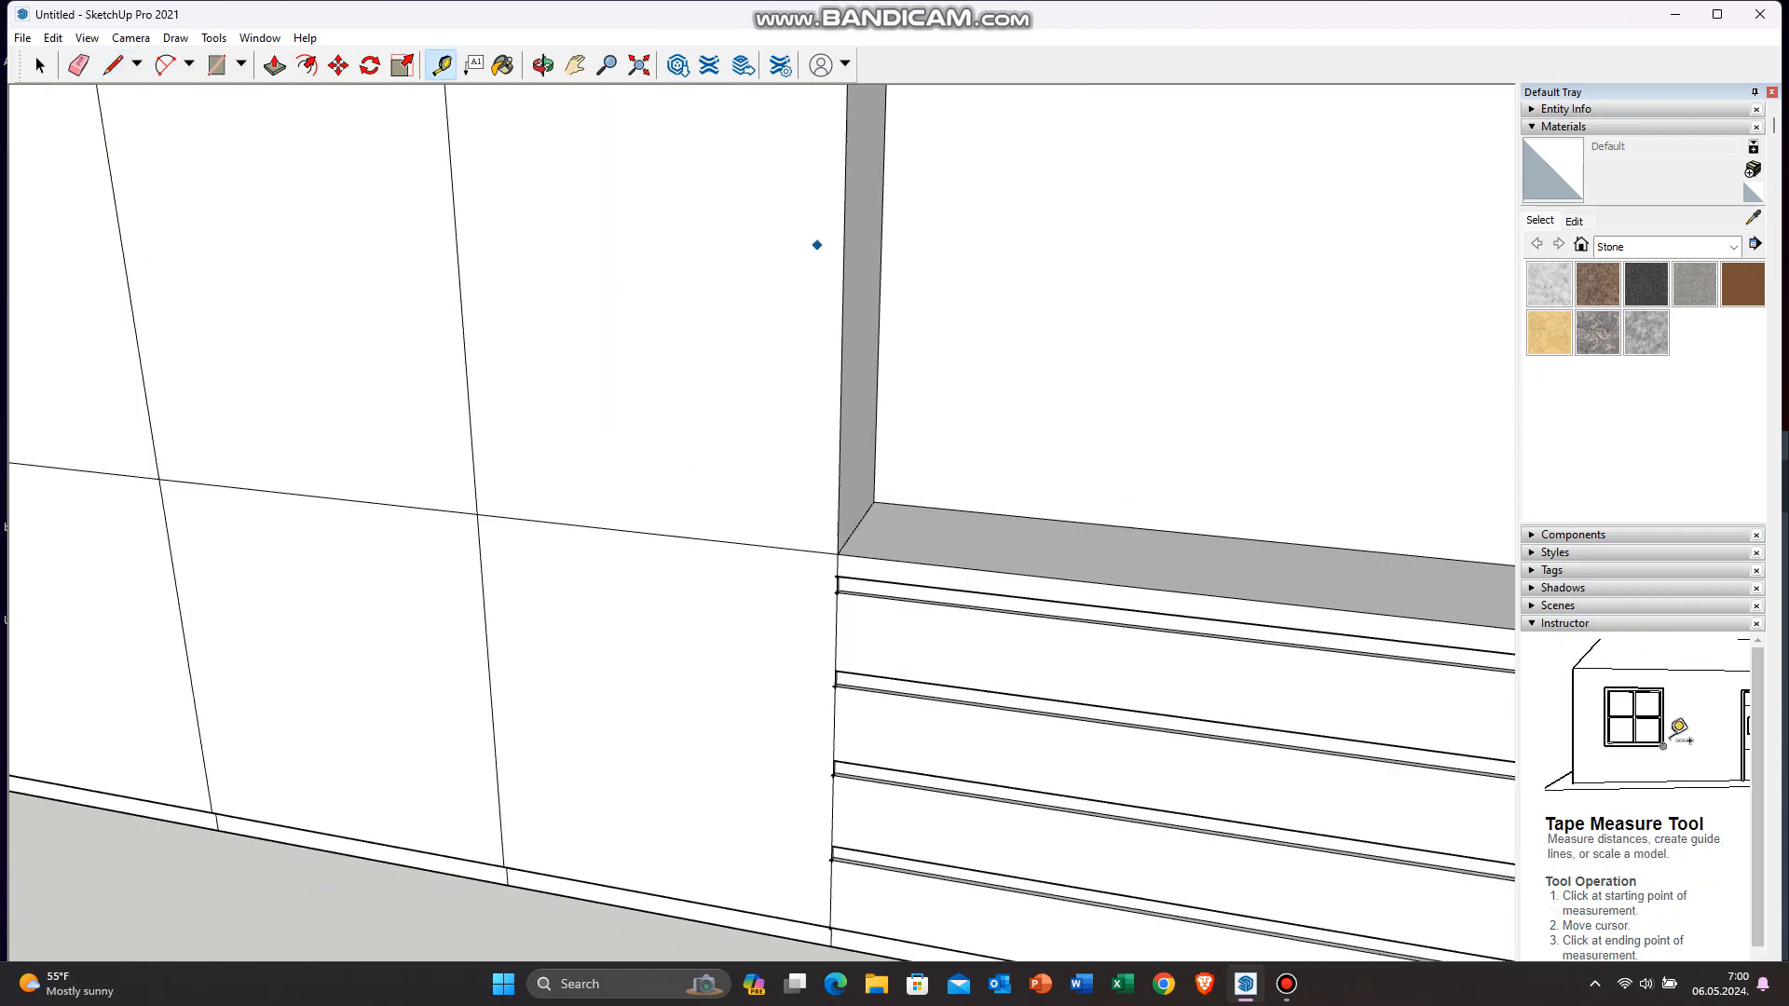
scroll(836, 758, up, 3)
scroll(745, 811, down, 3)
scroll(579, 774, up, 5)
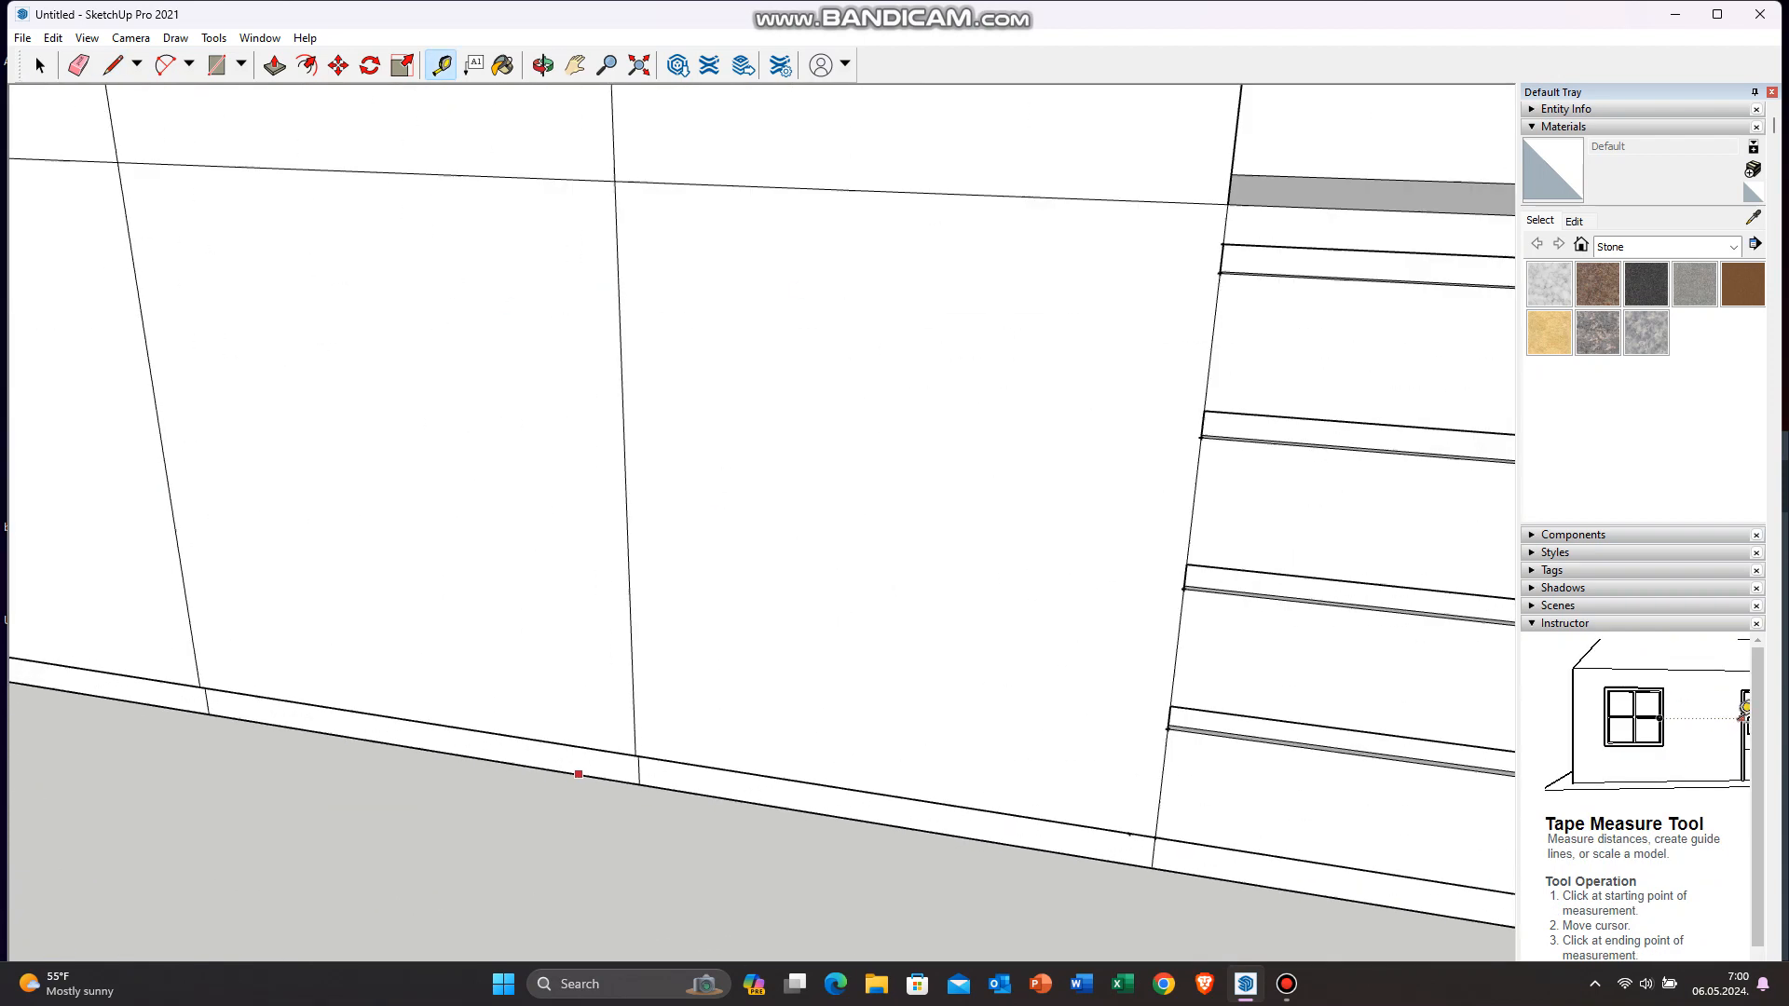
scroll(632, 740, down, 3)
scroll(668, 745, up, 4)
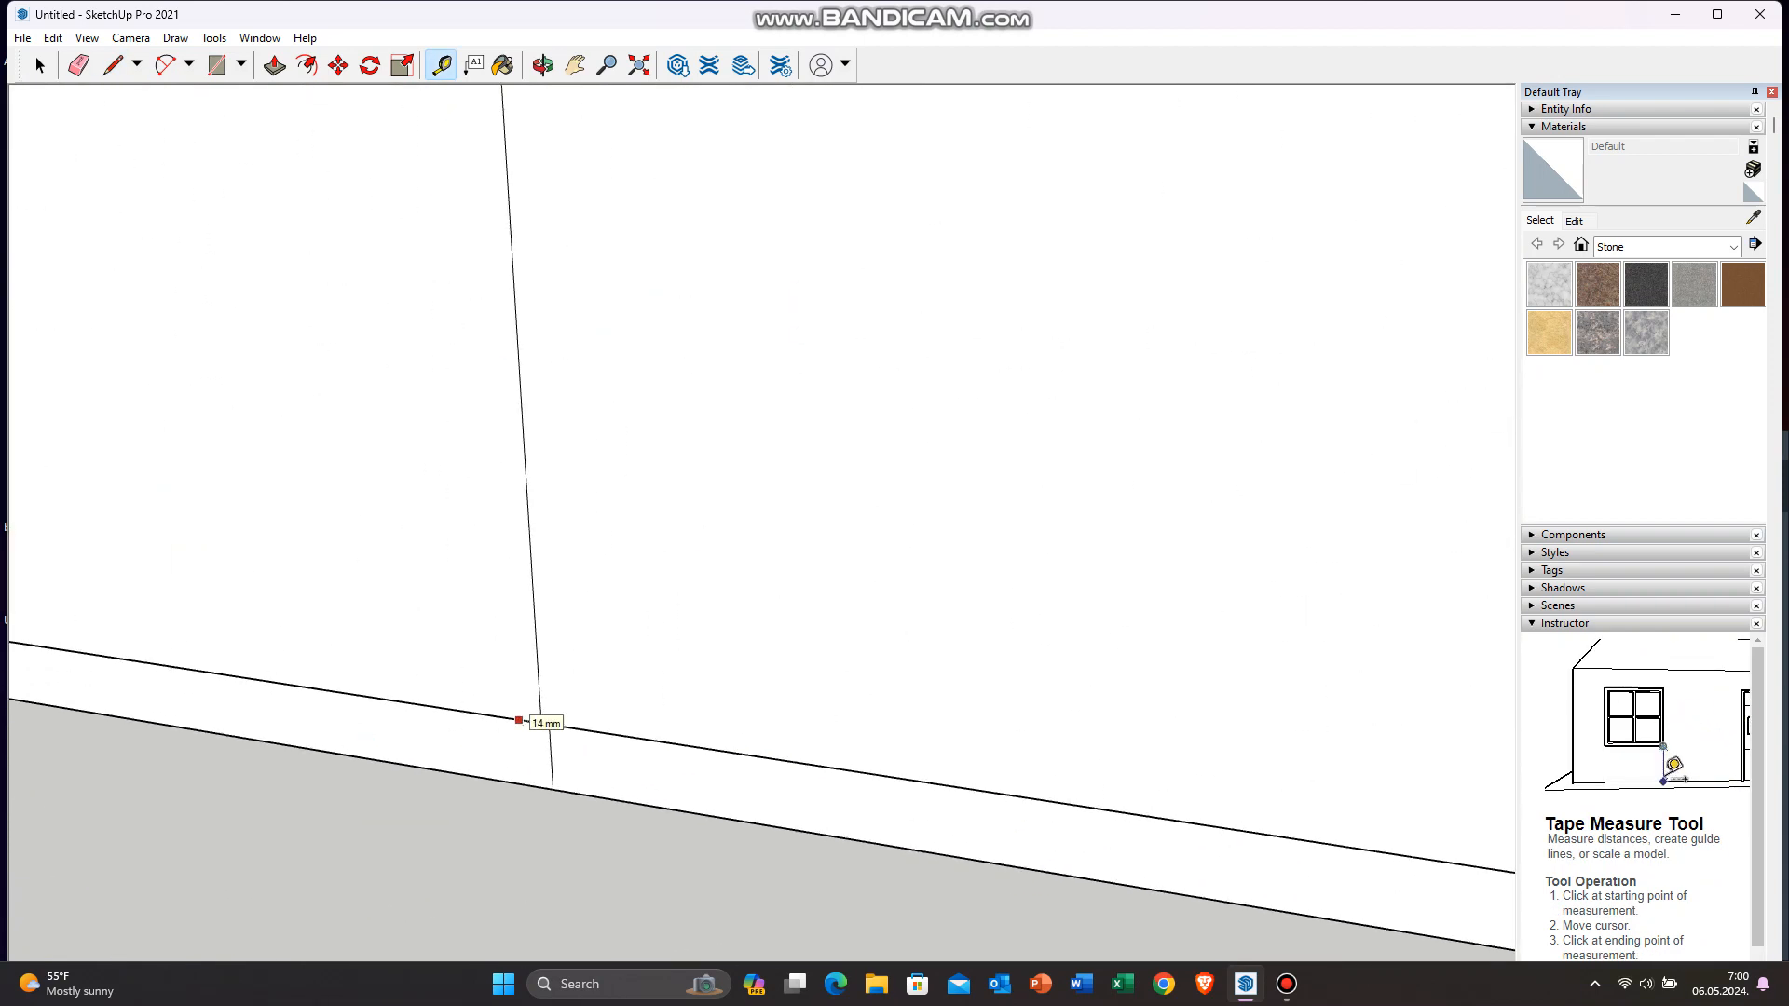
Step: Draw full-height vertical lines from the marks beside the three tall-door dividers to outline narrow handle strips
key(l)
scroll(522, 727, down, 6)
scroll(476, 271, up, 4)
scroll(476, 270, down, 5)
scroll(848, 745, up, 5)
click(799, 770)
scroll(811, 820, down, 6)
scroll(817, 326, up, 4)
click(859, 271)
scroll(858, 272, down, 5)
scroll(882, 827, up, 5)
click(882, 827)
scroll(850, 826, down, 5)
scroll(925, 238, up, 4)
click(924, 239)
scroll(703, 451, down, 5)
Step: Push the two narrow strips beside the divider between the doors above the niche inward as handle grooves
key(p)
scroll(1109, 457, up, 4)
scroll(1037, 602, down, 1)
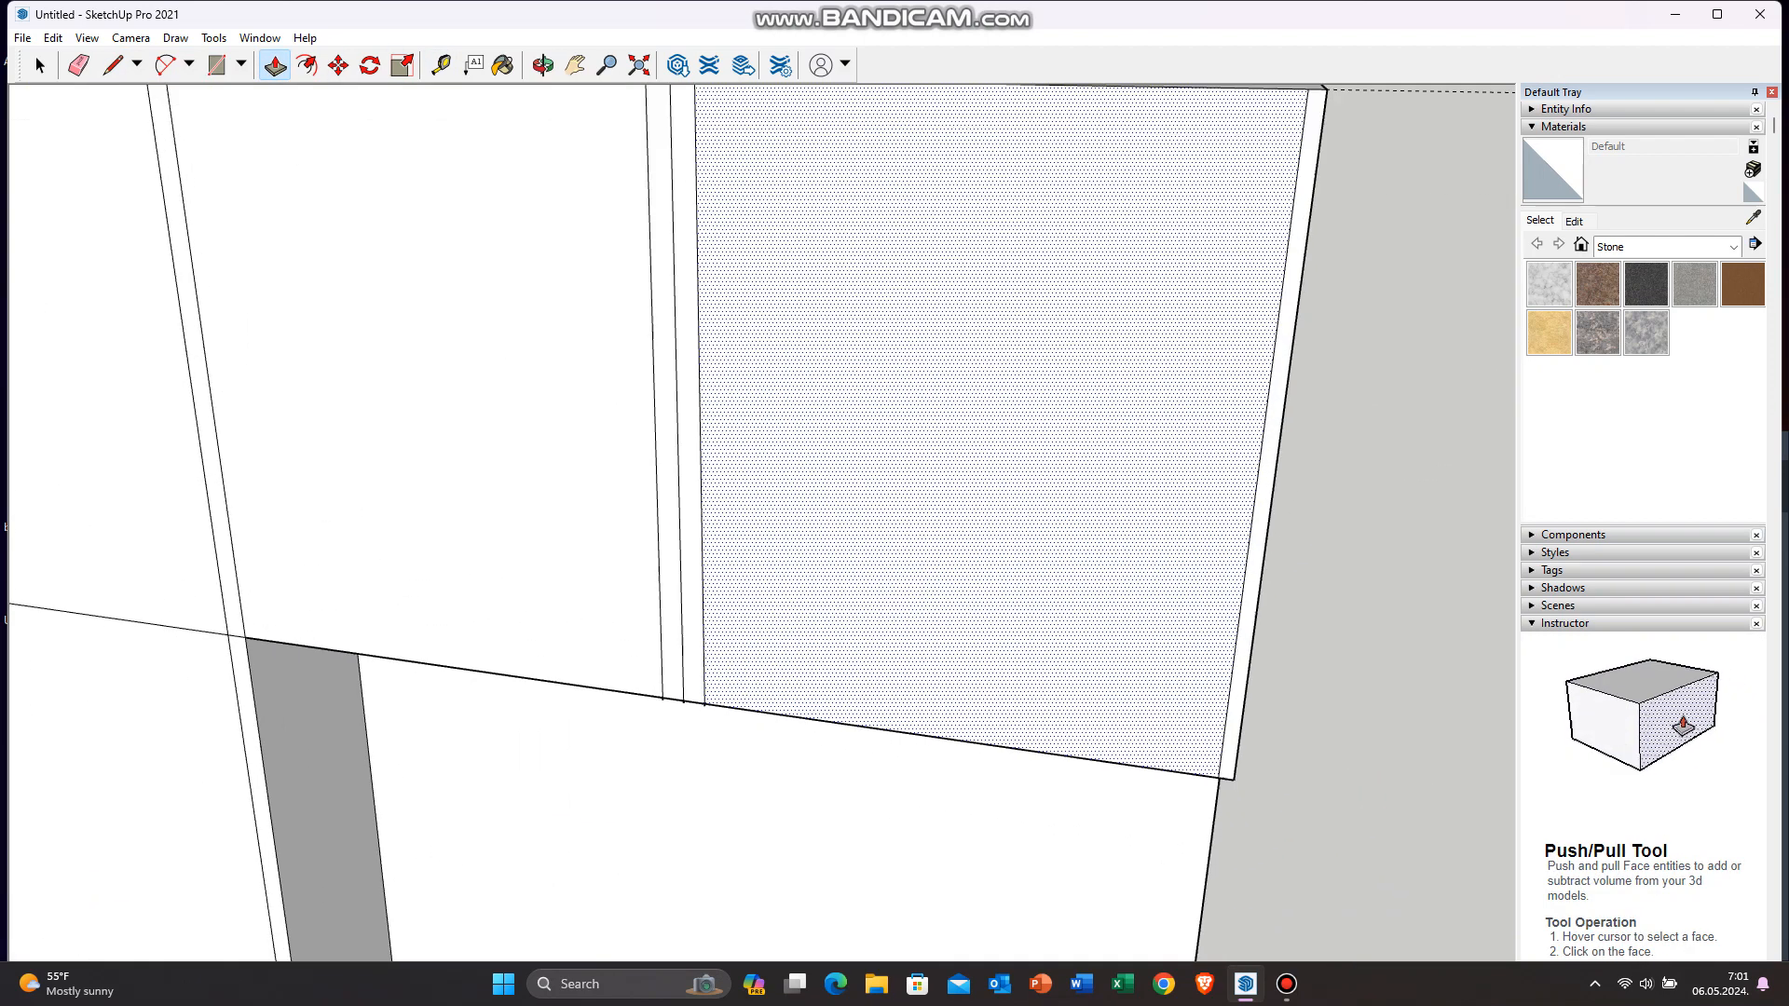
scroll(1037, 602, down, 3)
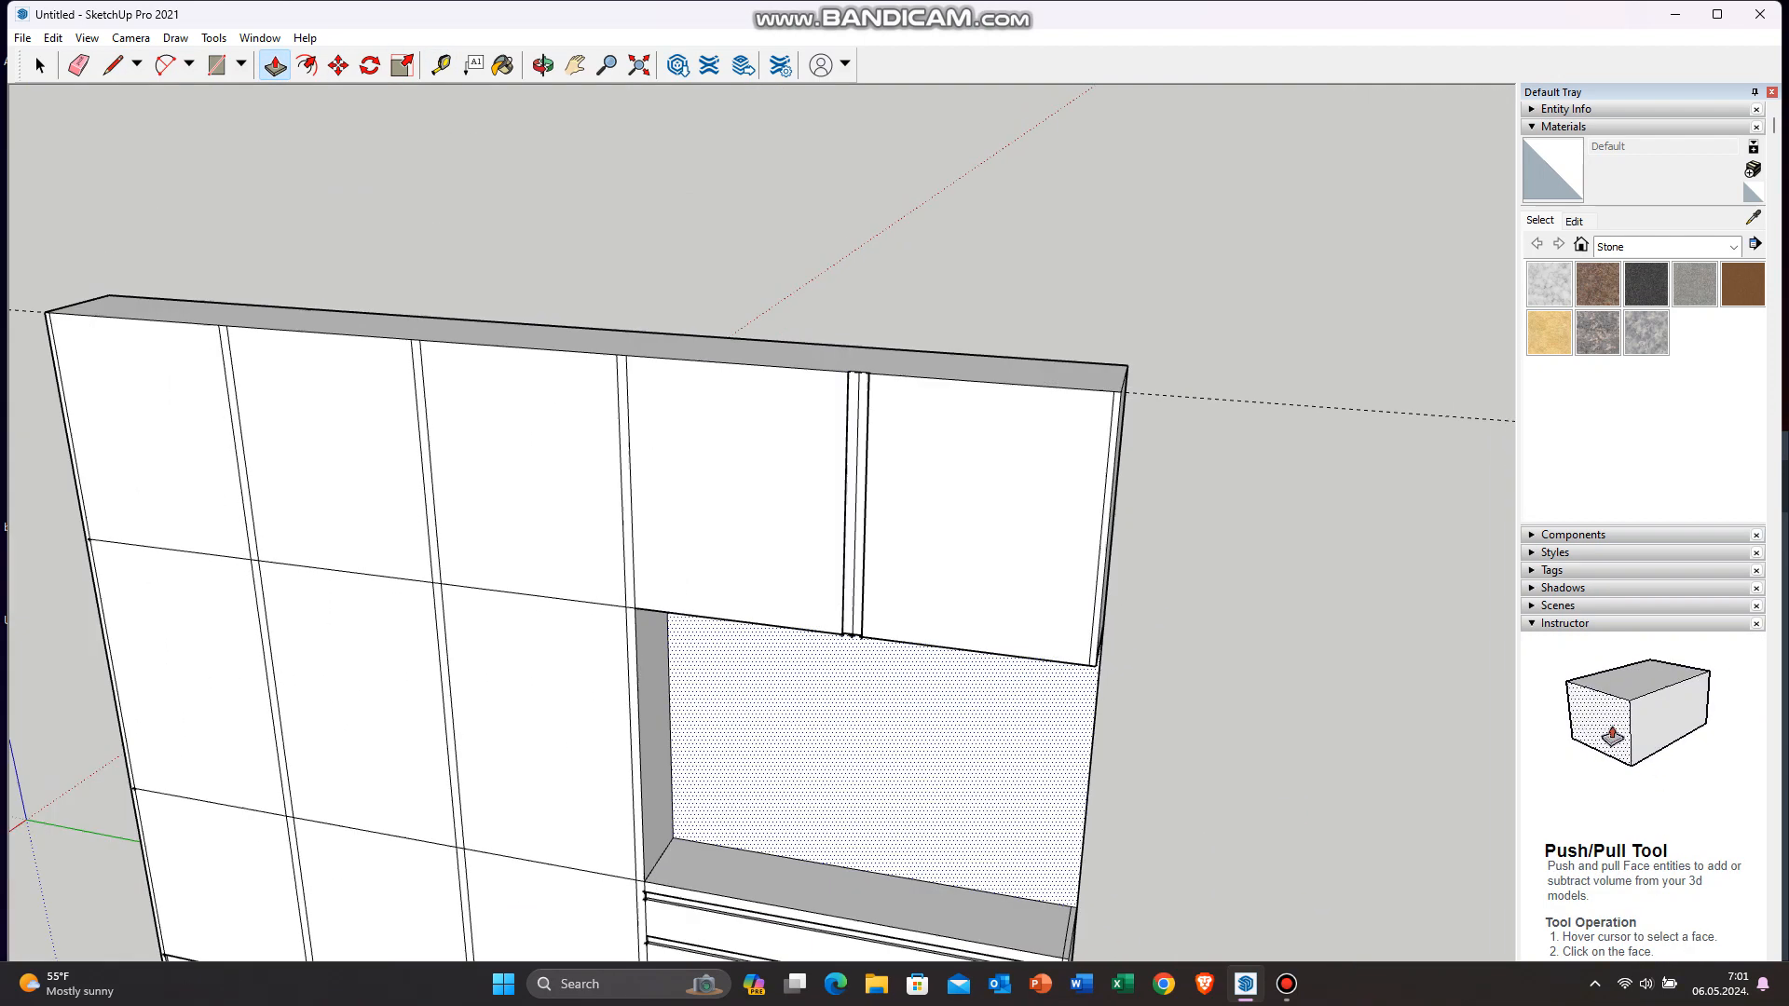
scroll(632, 473, up, 2)
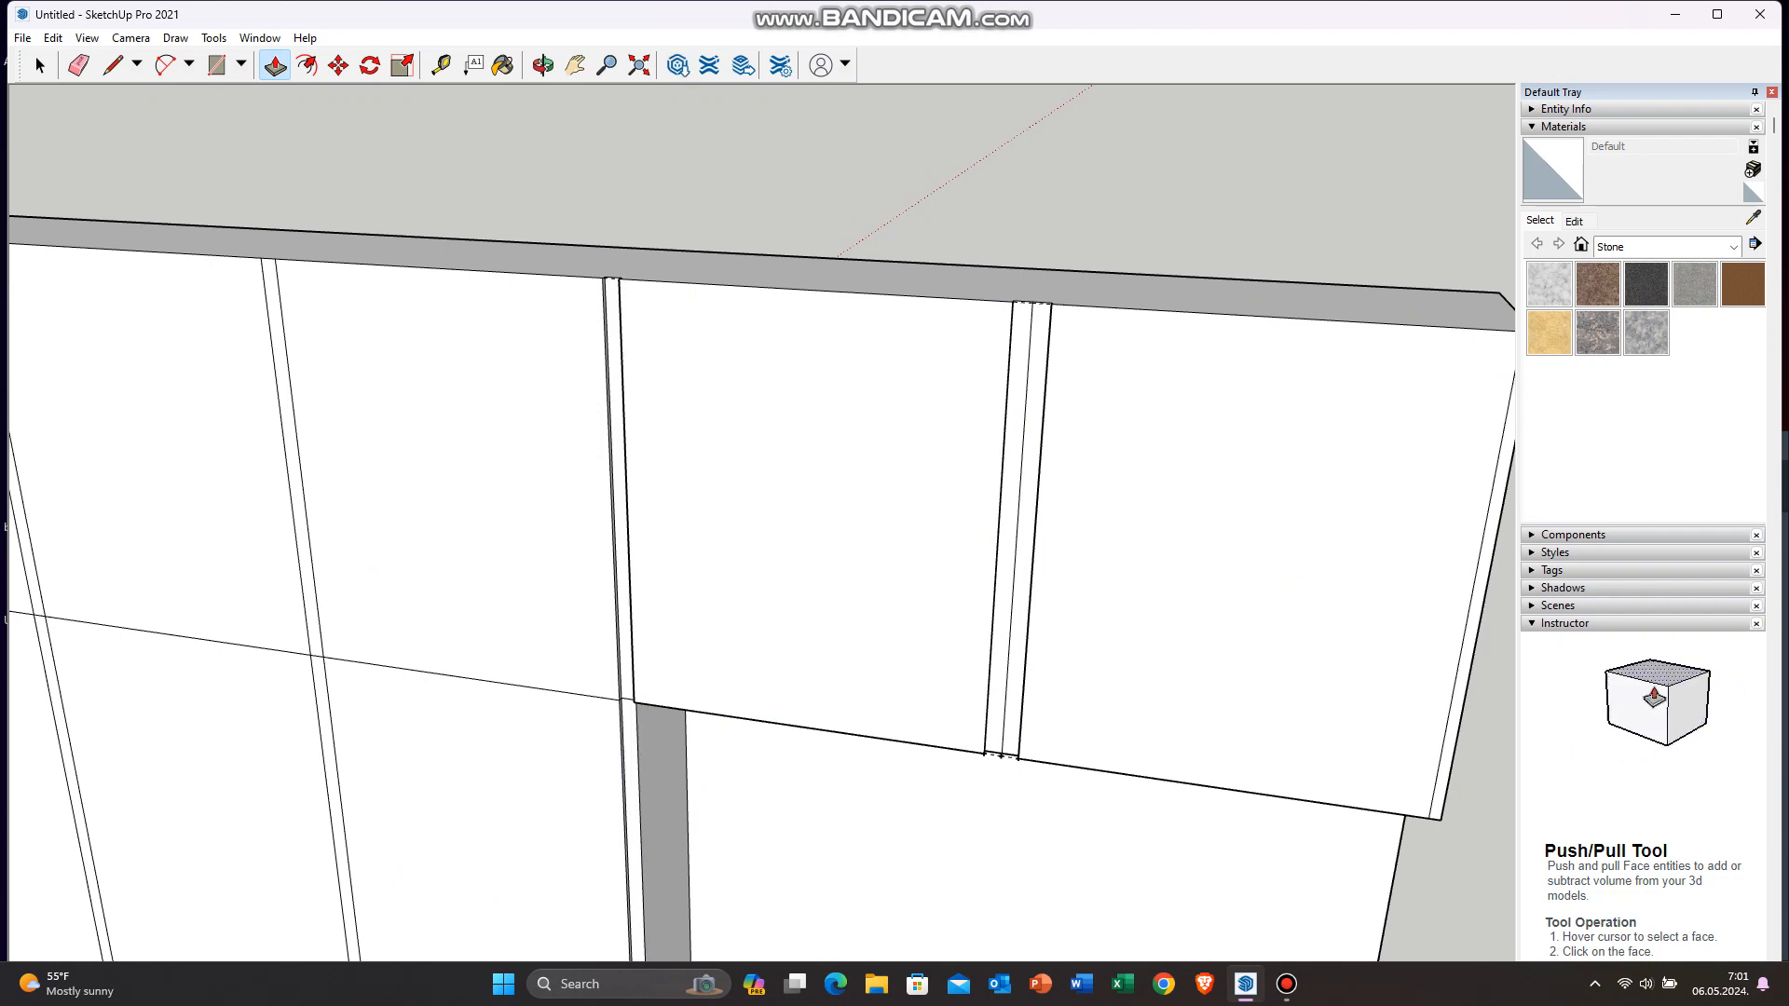
Step: Push the narrow strips along the three tall-door dividers inward in every row to form handle grooves
scroll(816, 622, down, 5)
scroll(782, 712, up, 6)
scroll(741, 689, down, 5)
scroll(650, 522, up, 6)
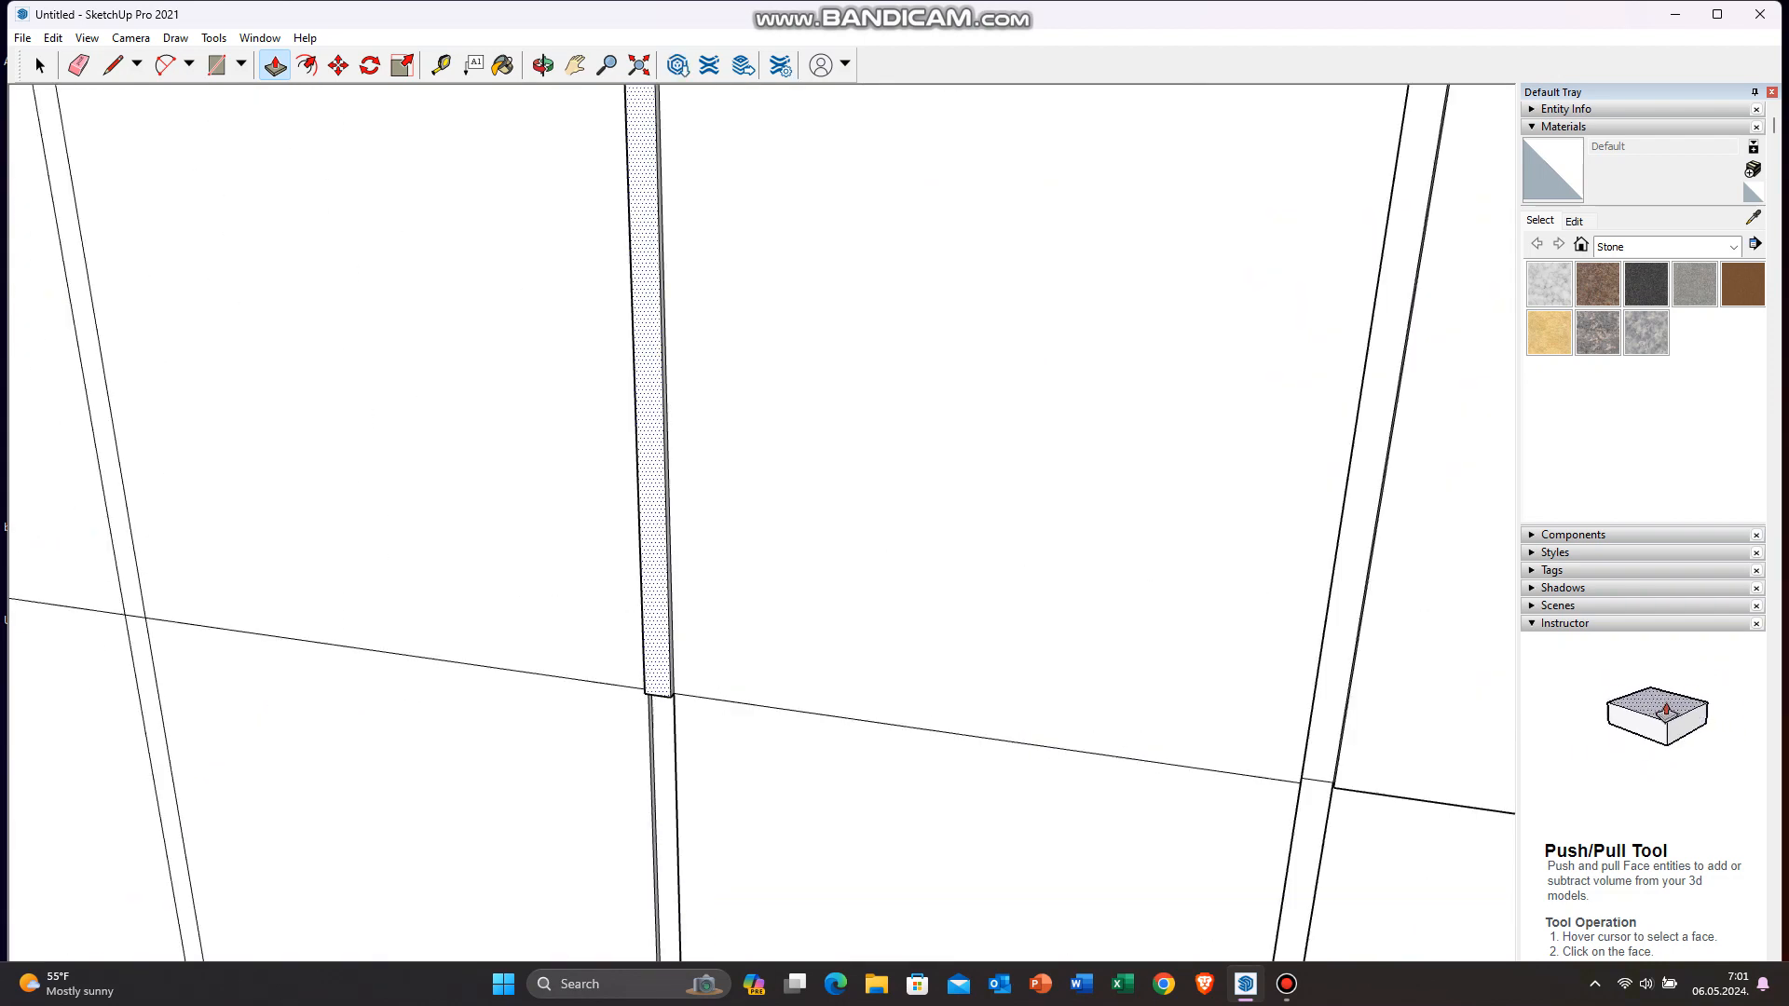
scroll(659, 634, down, 3)
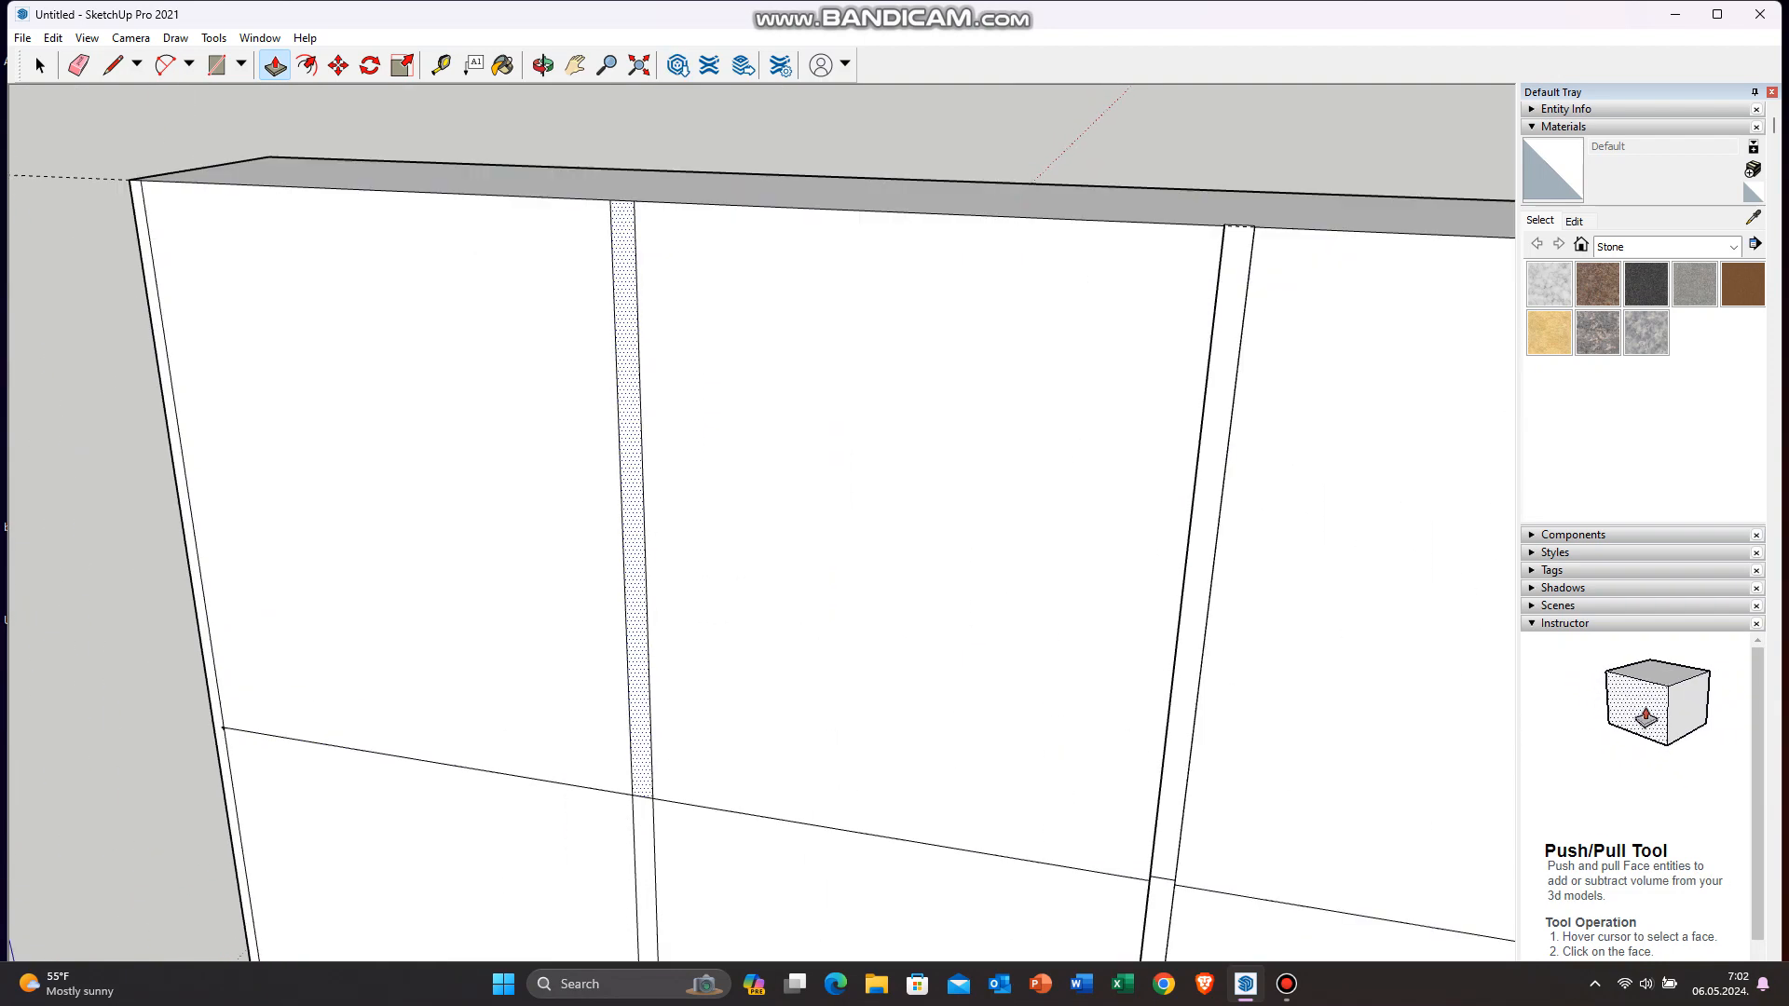
scroll(659, 779, down, 3)
scroll(709, 708, up, 4)
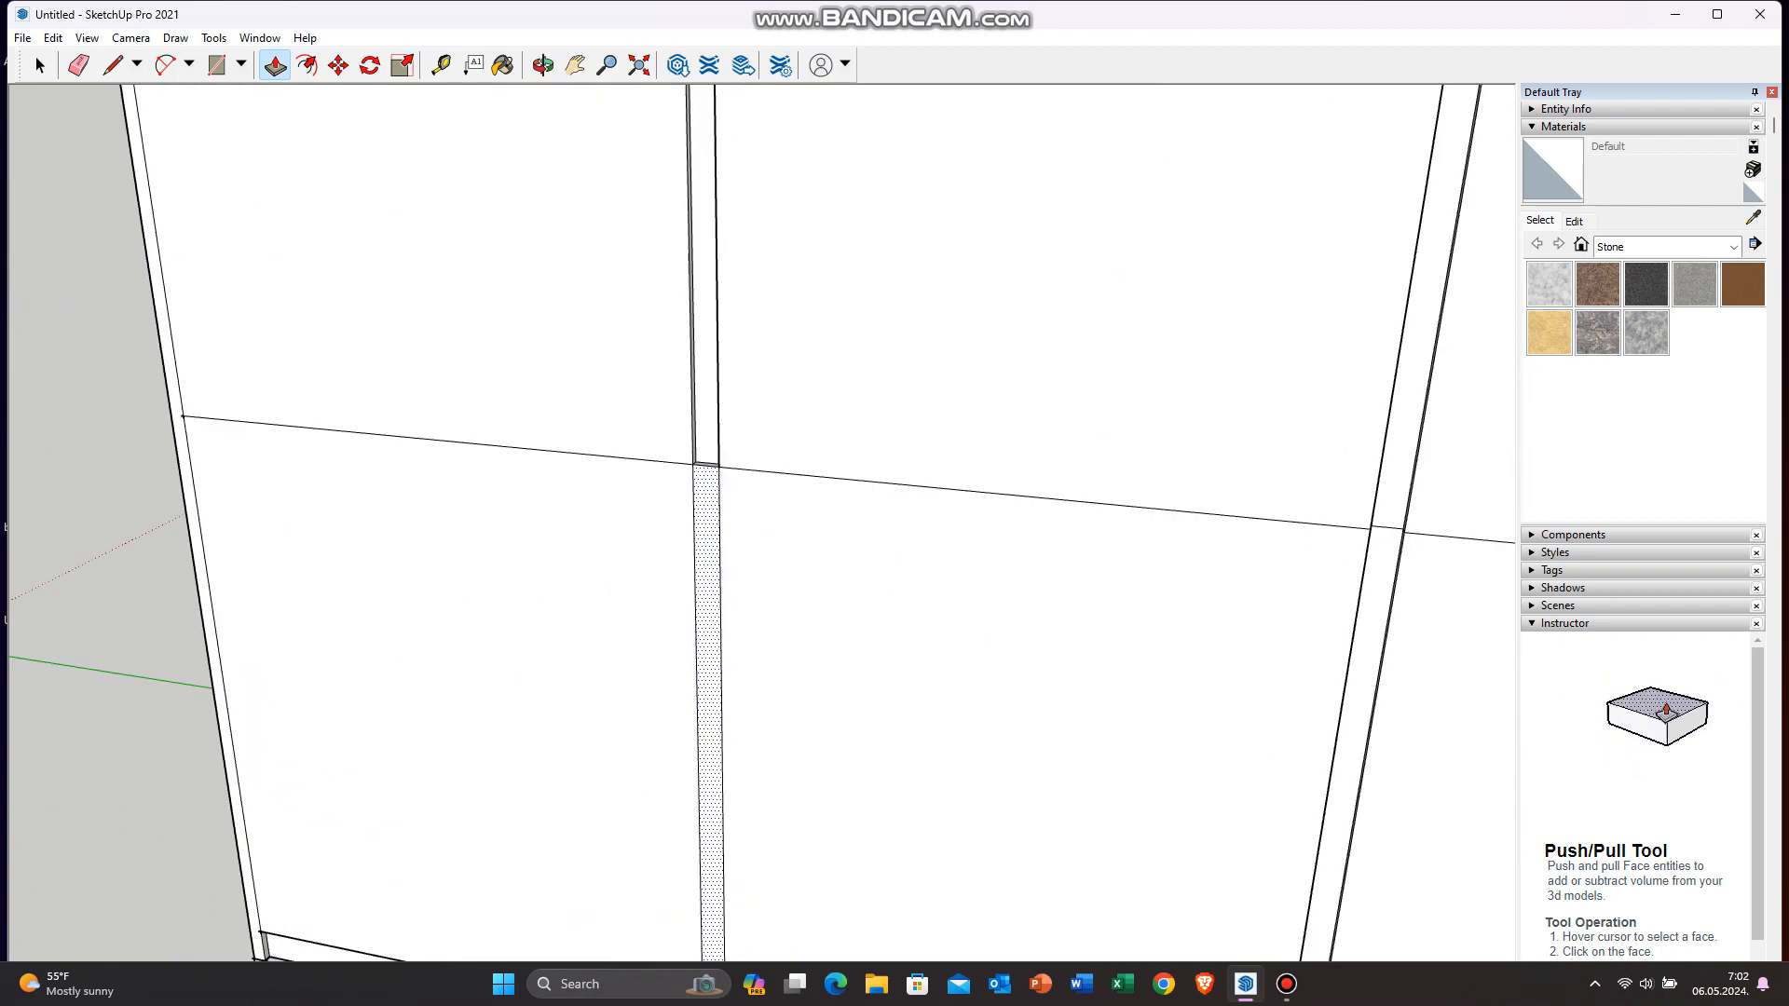
scroll(708, 708, down, 5)
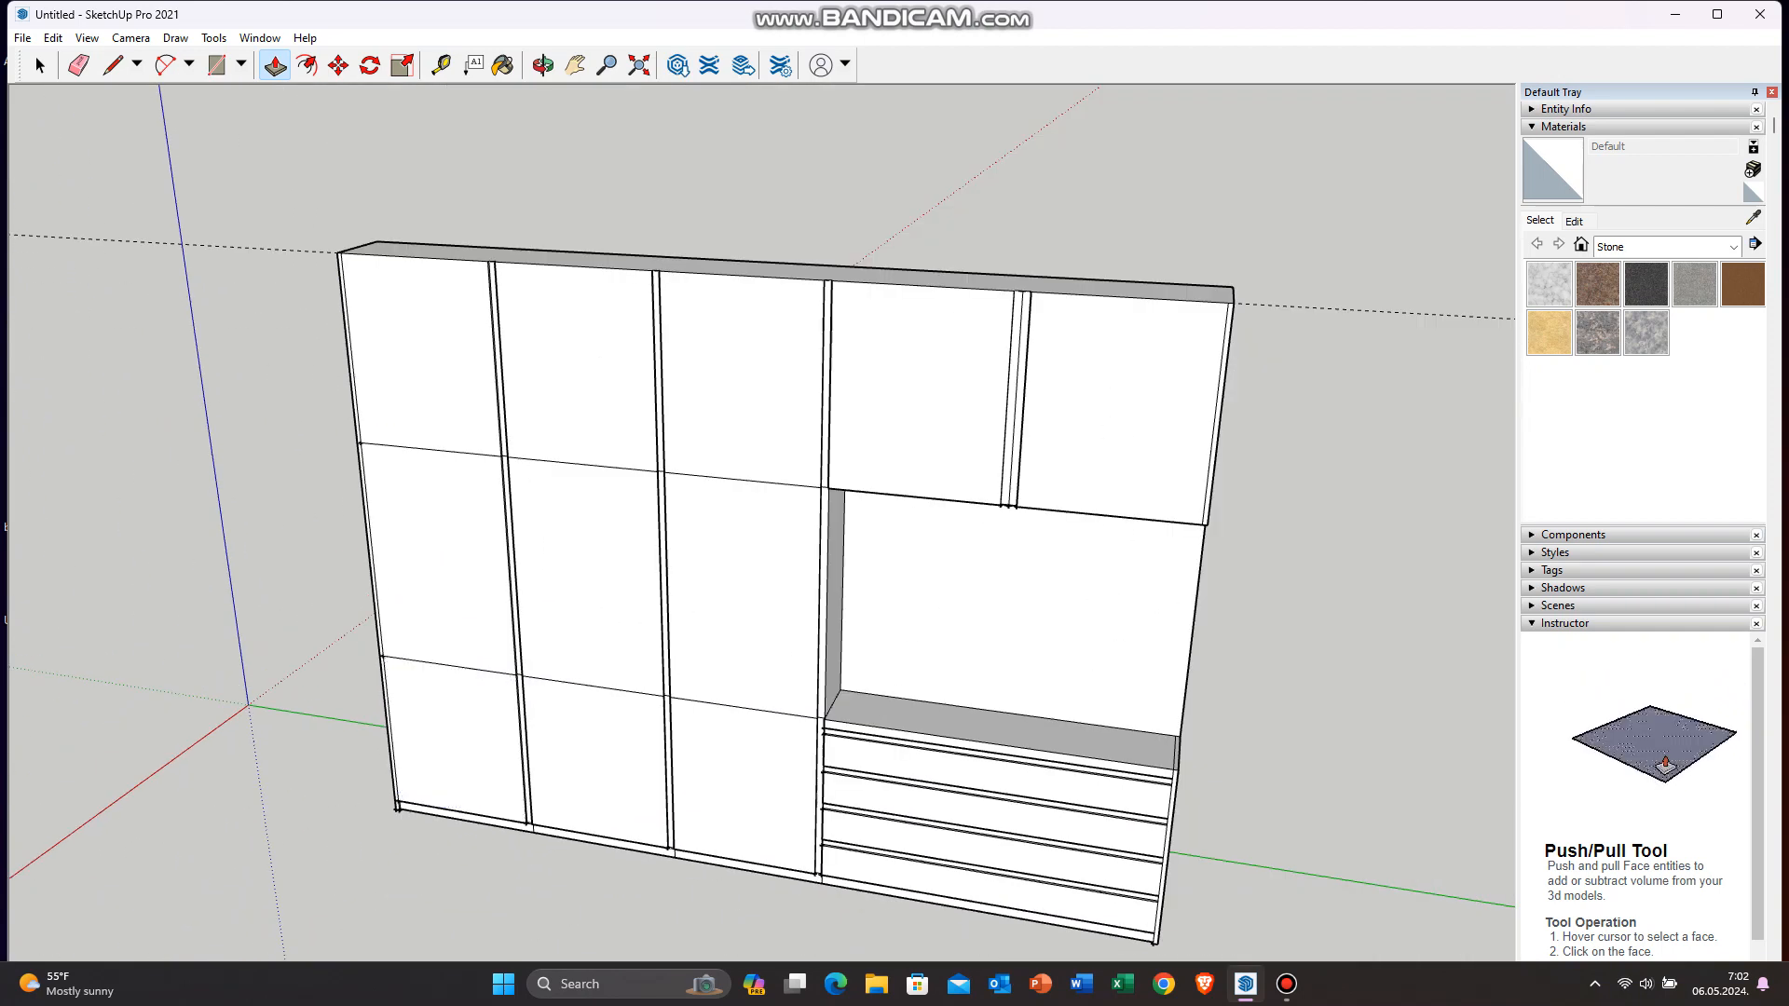
Step: Show the whole cabinet front and export the view as a 2D graphic named "slika 3"
middle_drag(708, 596, 672, 426)
key(e)
click(542, 64)
scroll(688, 363, up, 2)
scroll(688, 364, down, 1)
click(22, 38)
mouse_move(59, 379)
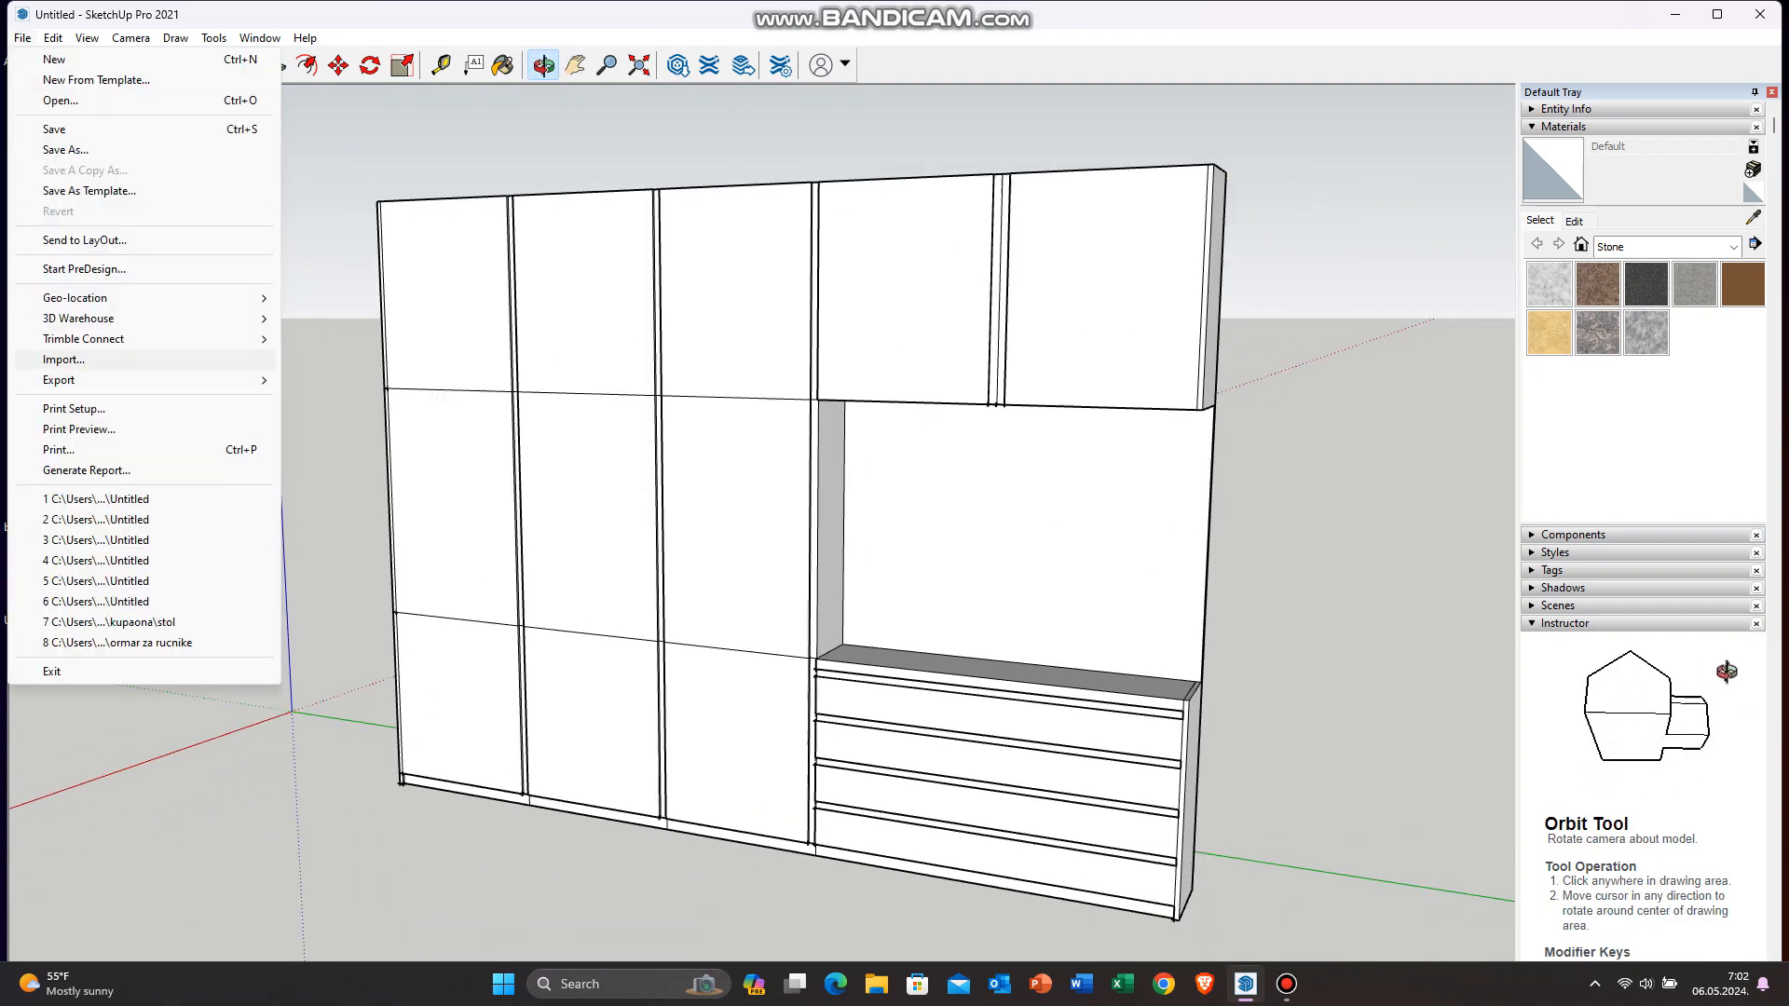
click(342, 400)
scroll(392, 256, down, 6)
double_click(392, 281)
click(391, 454)
text(slika 3)
key(Return)
Step: Pull the groove strips at the first two tall-door dividers back out flush in the upper and middle rows
key(e)
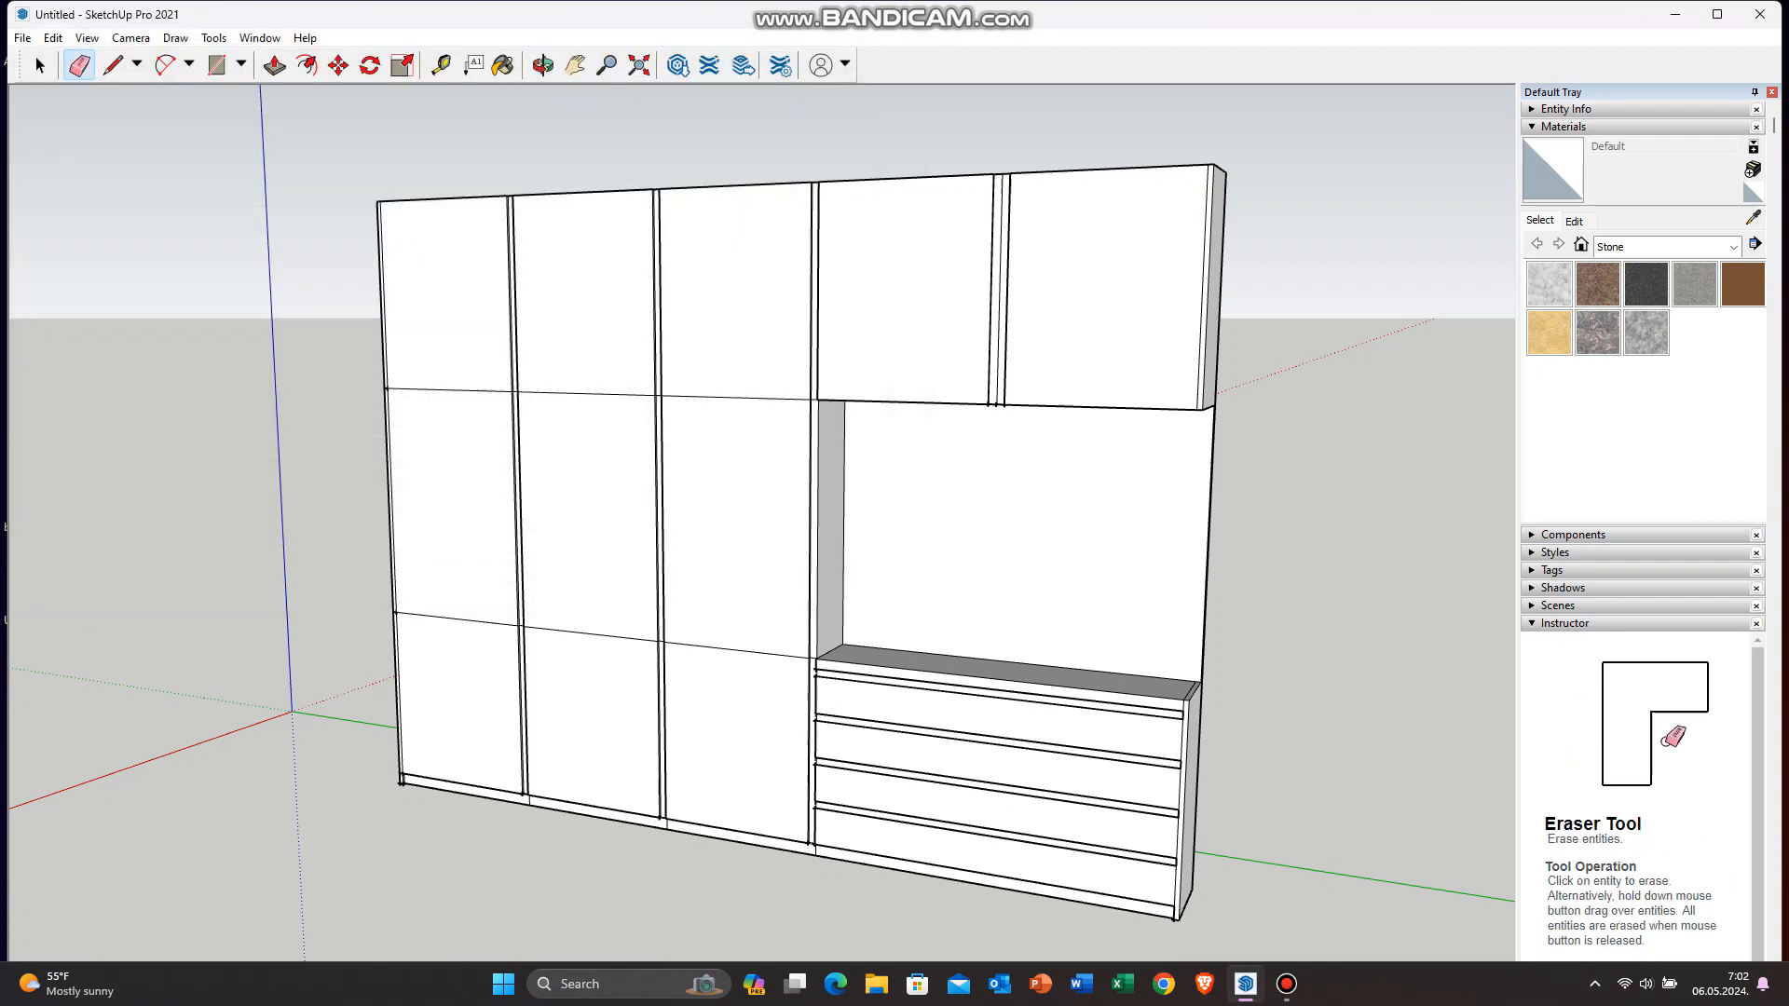
scroll(421, 312, up, 3)
key(p)
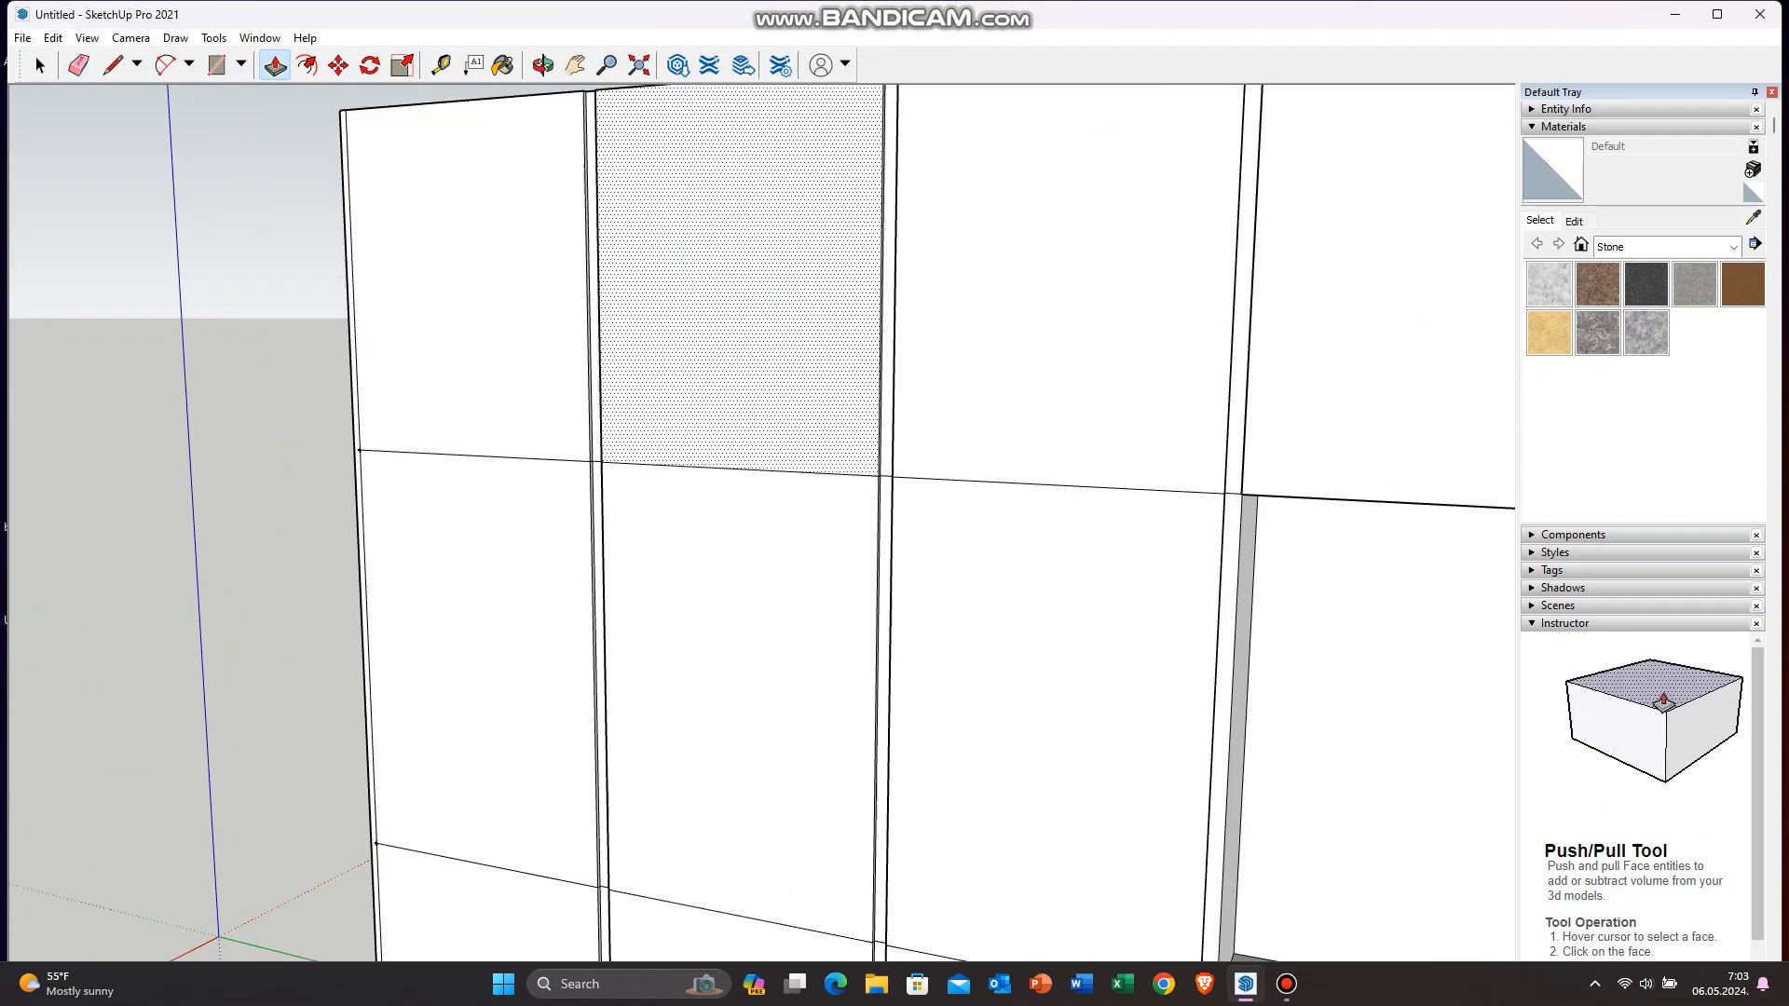
scroll(573, 279, up, 3)
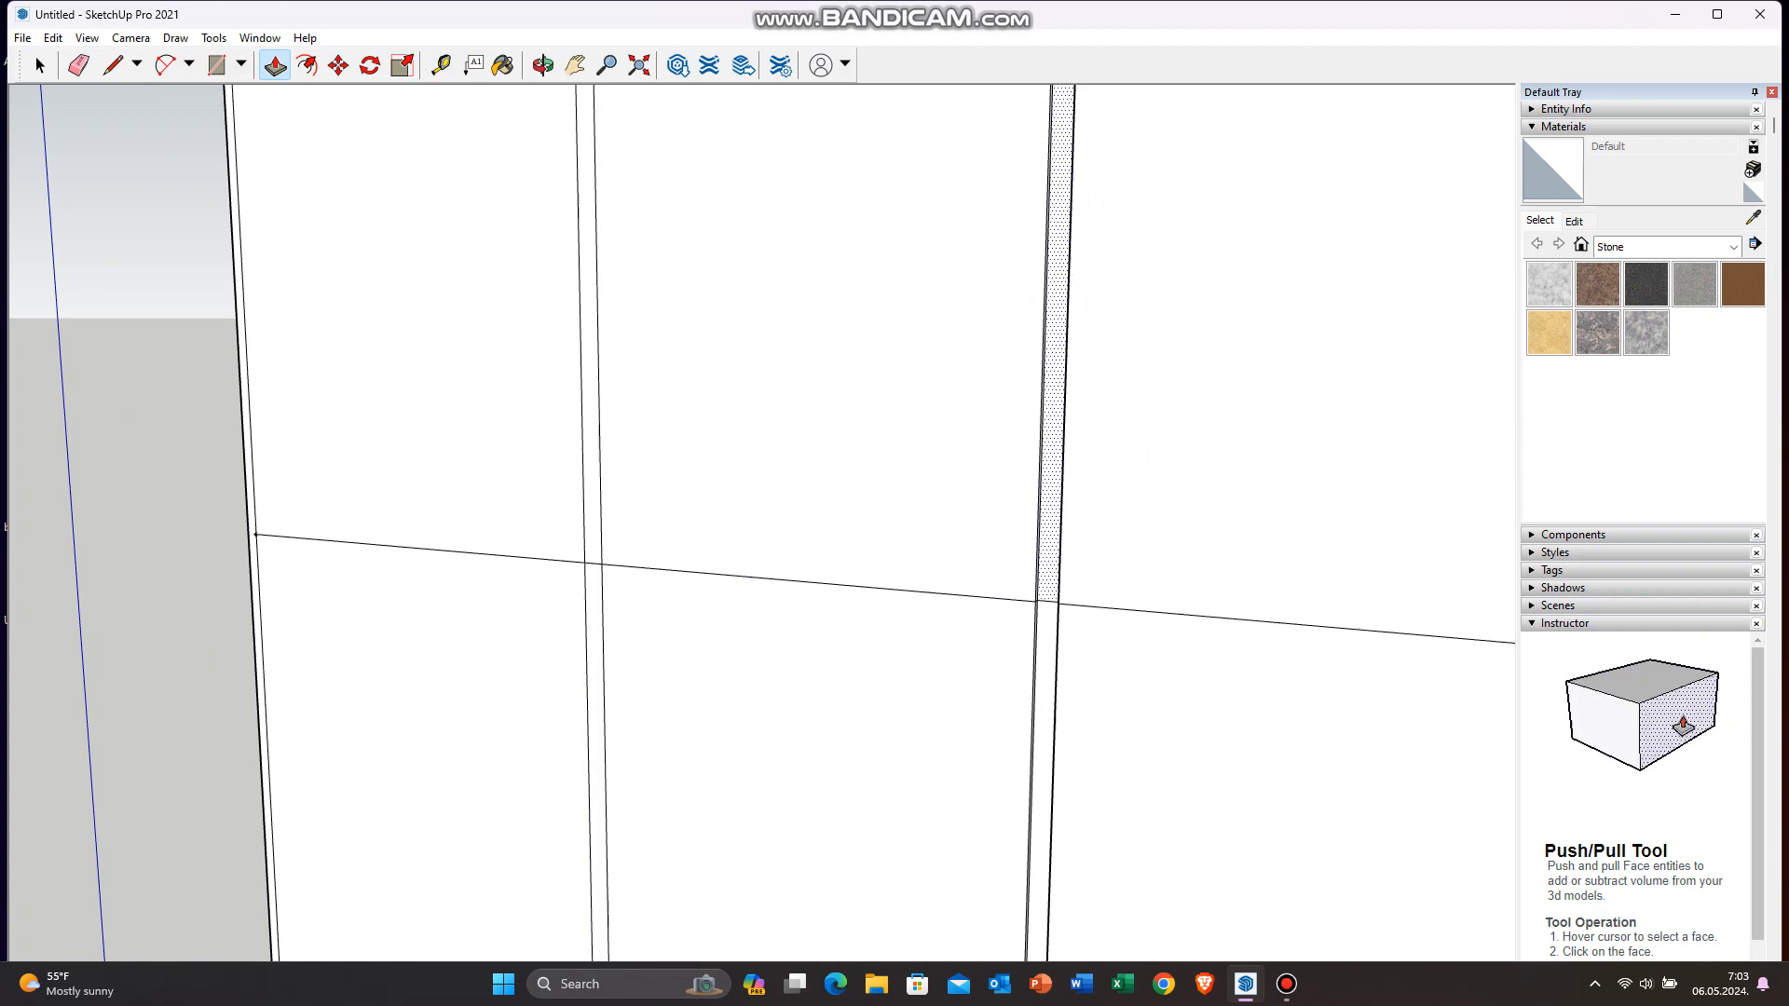
scroll(1071, 372, down, 3)
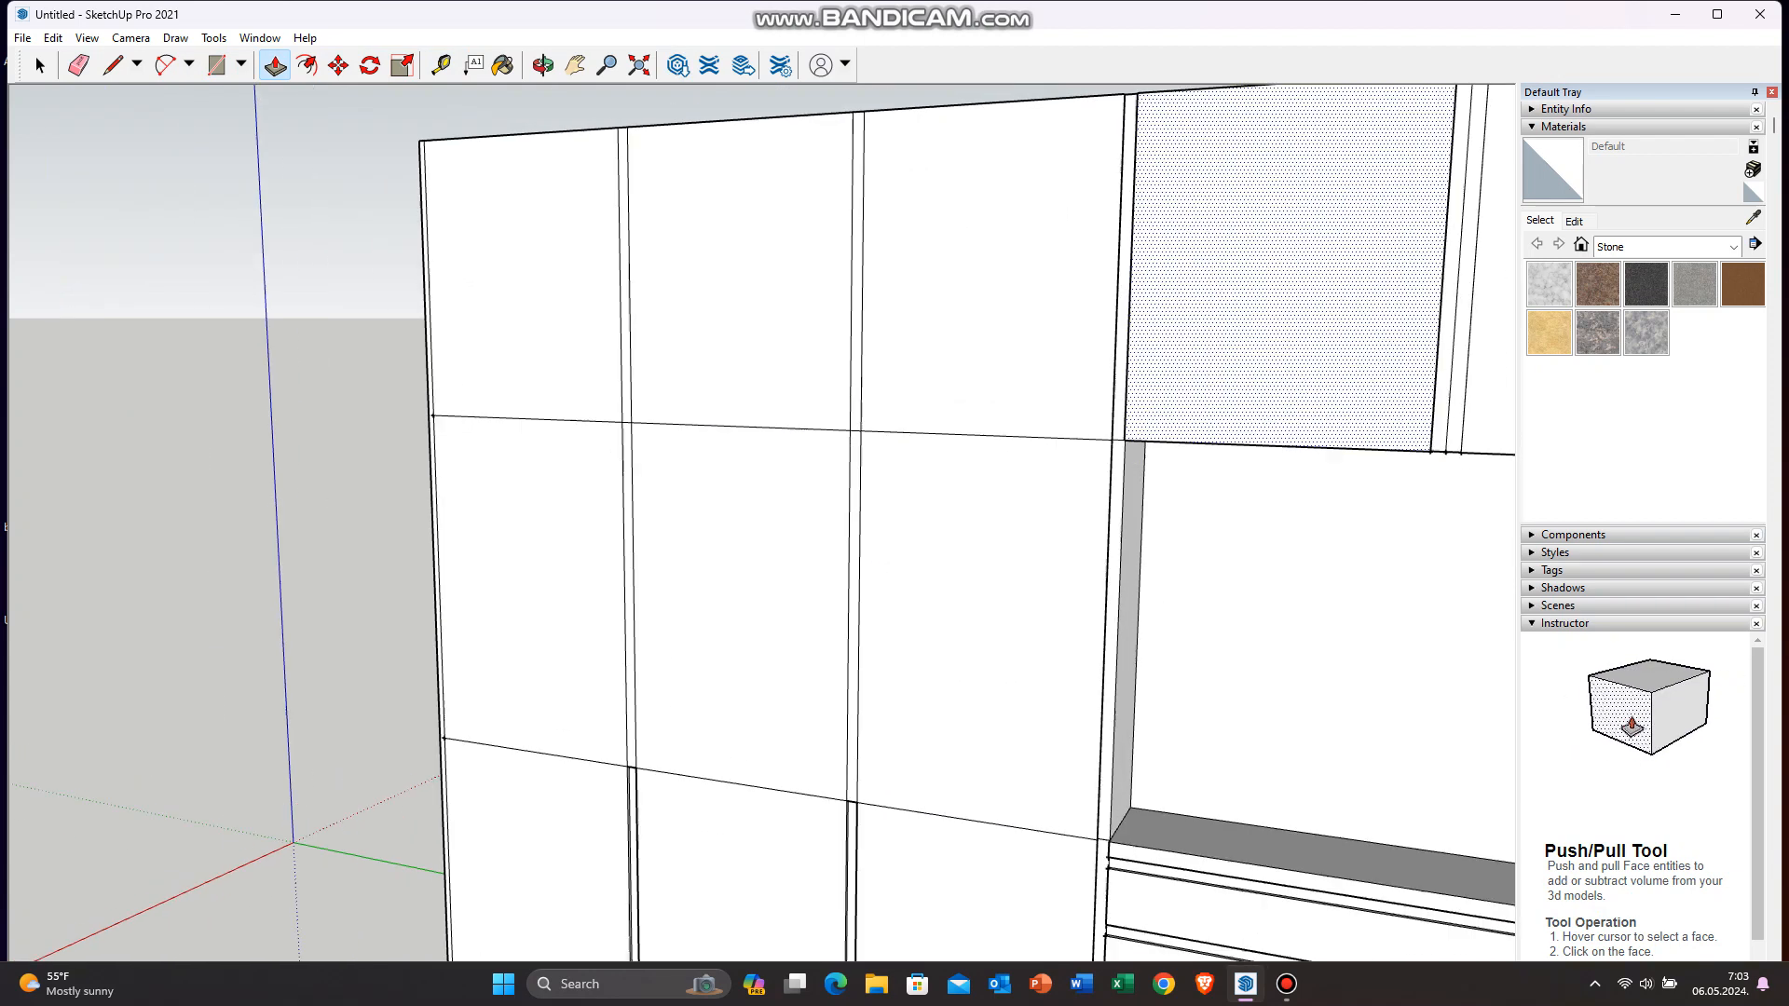
Step: Pull the groove strips along the divider beside the niche and between the doors above the niche back out flush
scroll(1072, 372, up, 3)
click(1049, 329)
scroll(1050, 243, down, 2)
scroll(1062, 746, up, 2)
click(1048, 657)
click(1042, 653)
scroll(932, 559, down, 2)
scroll(1156, 354, up, 3)
click(1169, 326)
click(1184, 317)
click(1199, 326)
click(1176, 336)
scroll(1011, 487, down, 4)
scroll(843, 480, up, 4)
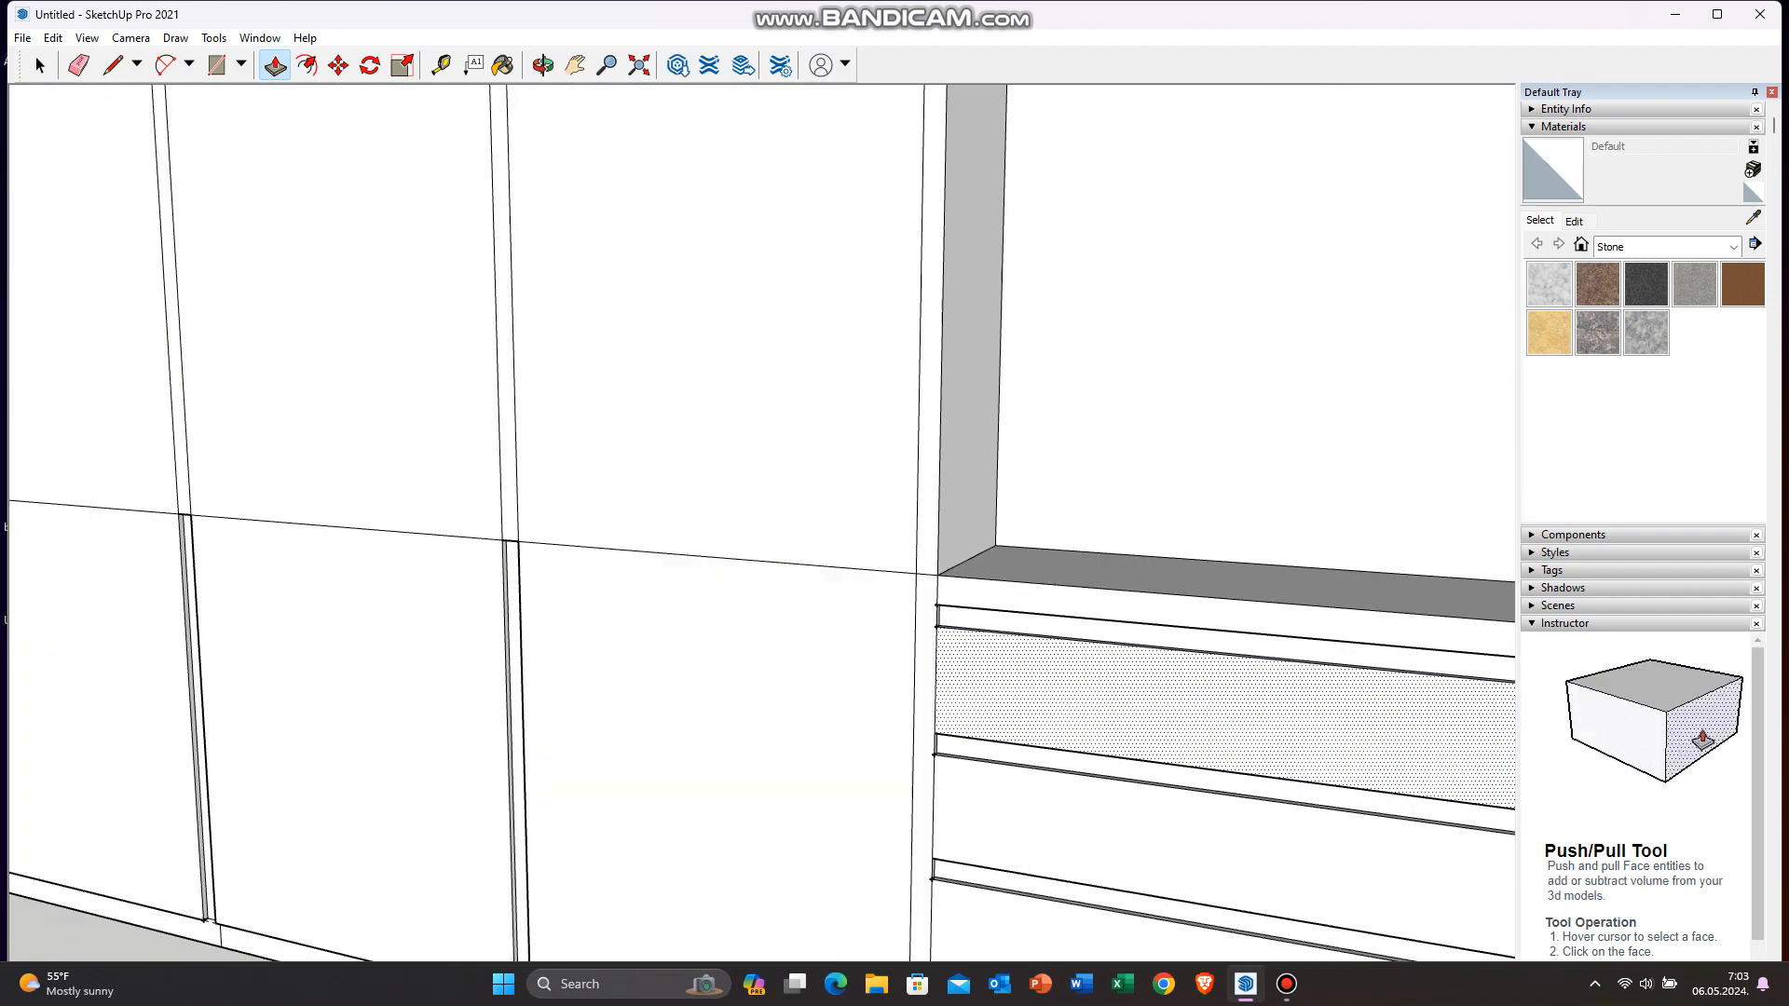
Step: Pull the groove strips between the bottom-row doors back out flush with the fronts
scroll(79, 680, up, 4)
click(414, 652)
click(393, 645)
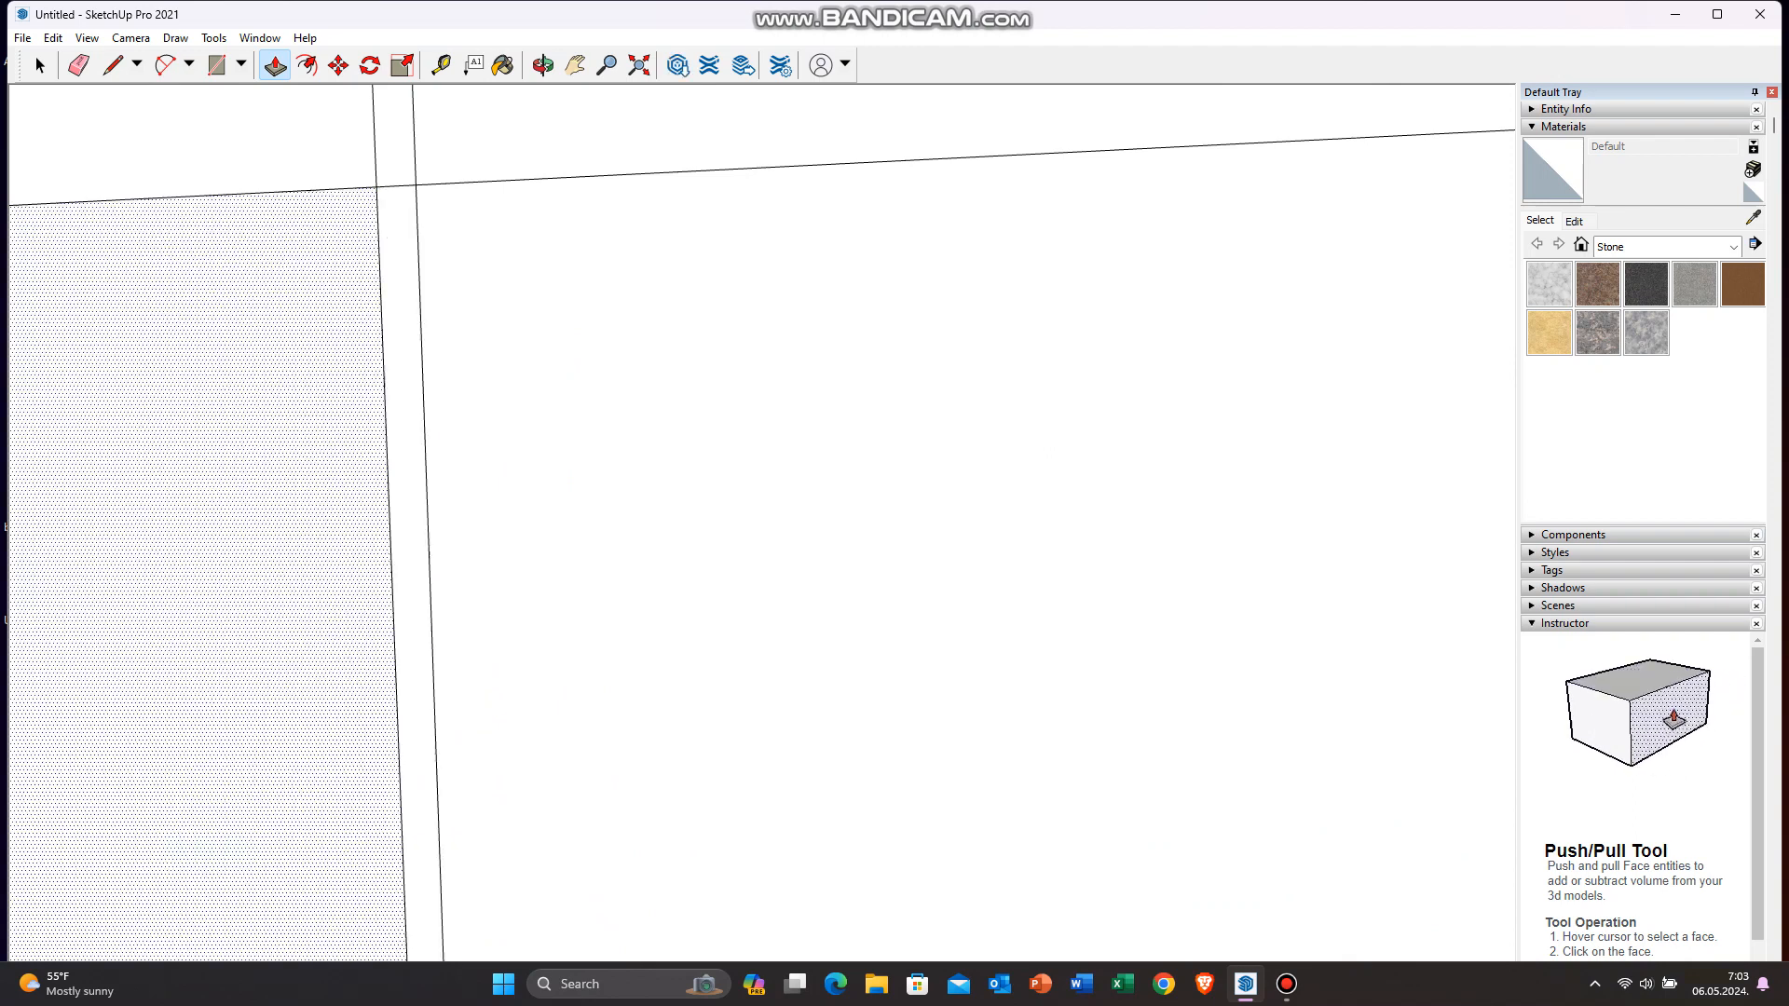
Step: Erase the extra vertical lines beside the dividers in the upper row of the tall doors
scroll(383, 641, down, 6)
key(e)
scroll(386, 545, up, 5)
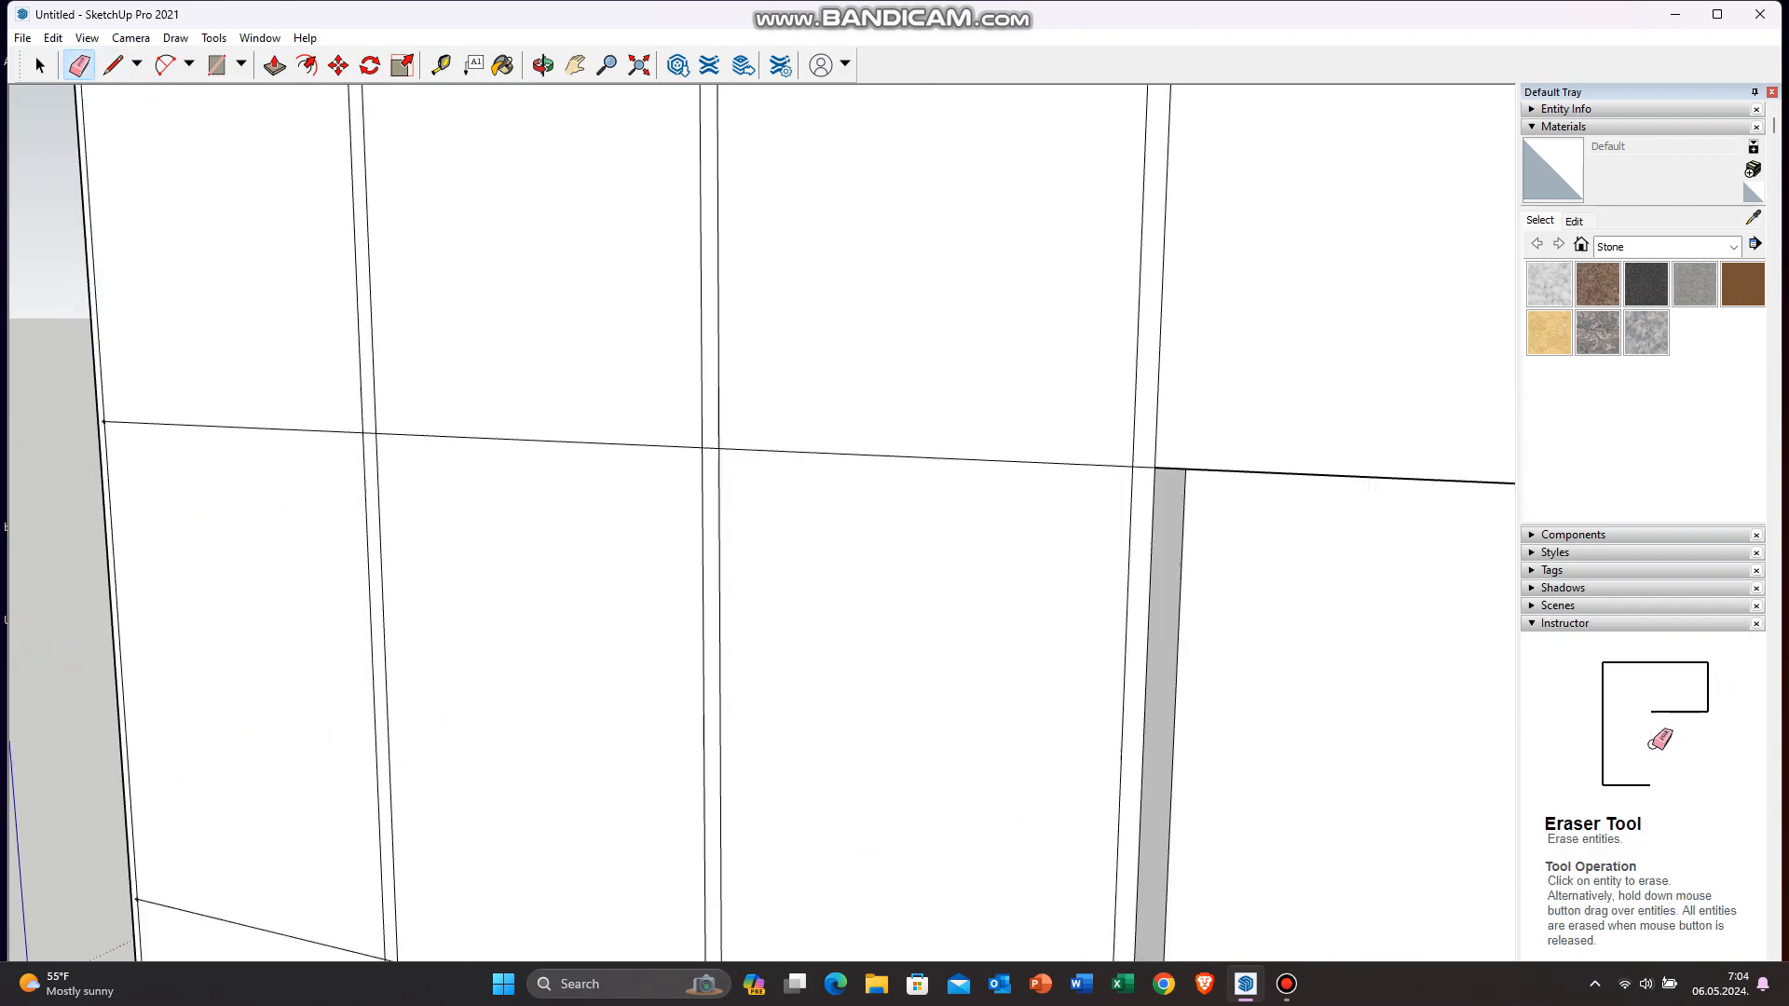
scroll(1247, 382, down, 5)
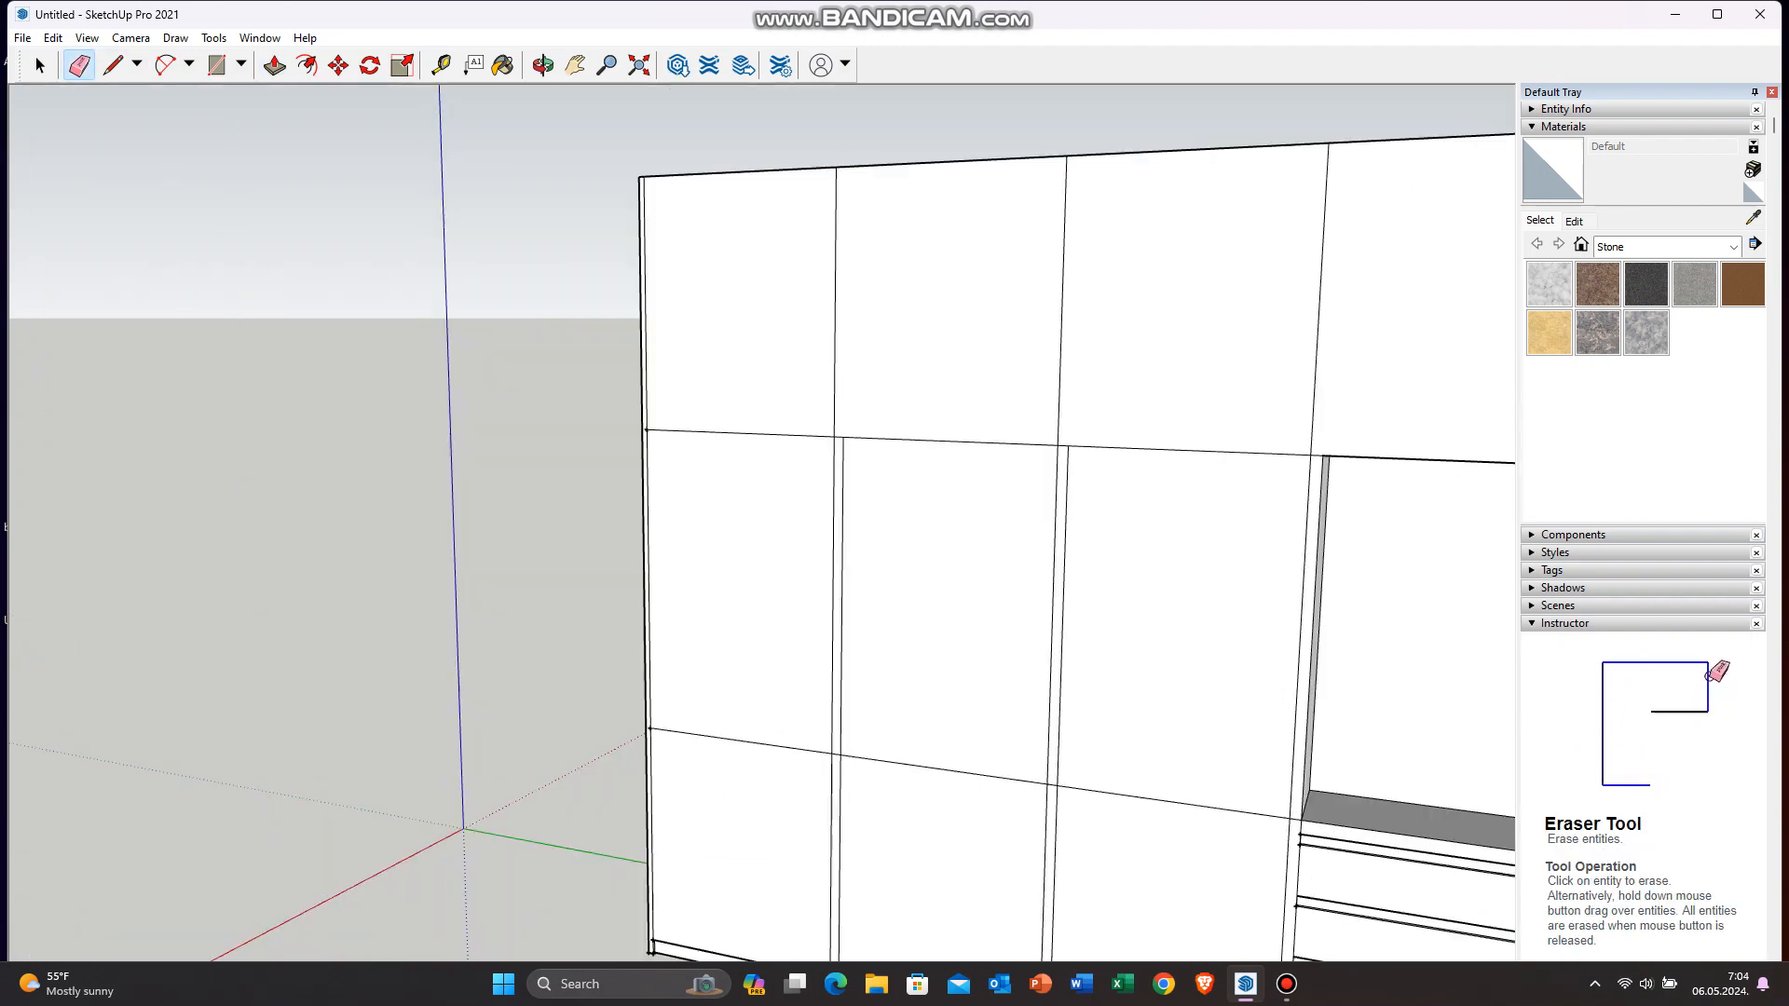
scroll(1332, 773, up, 4)
scroll(1269, 689, down, 2)
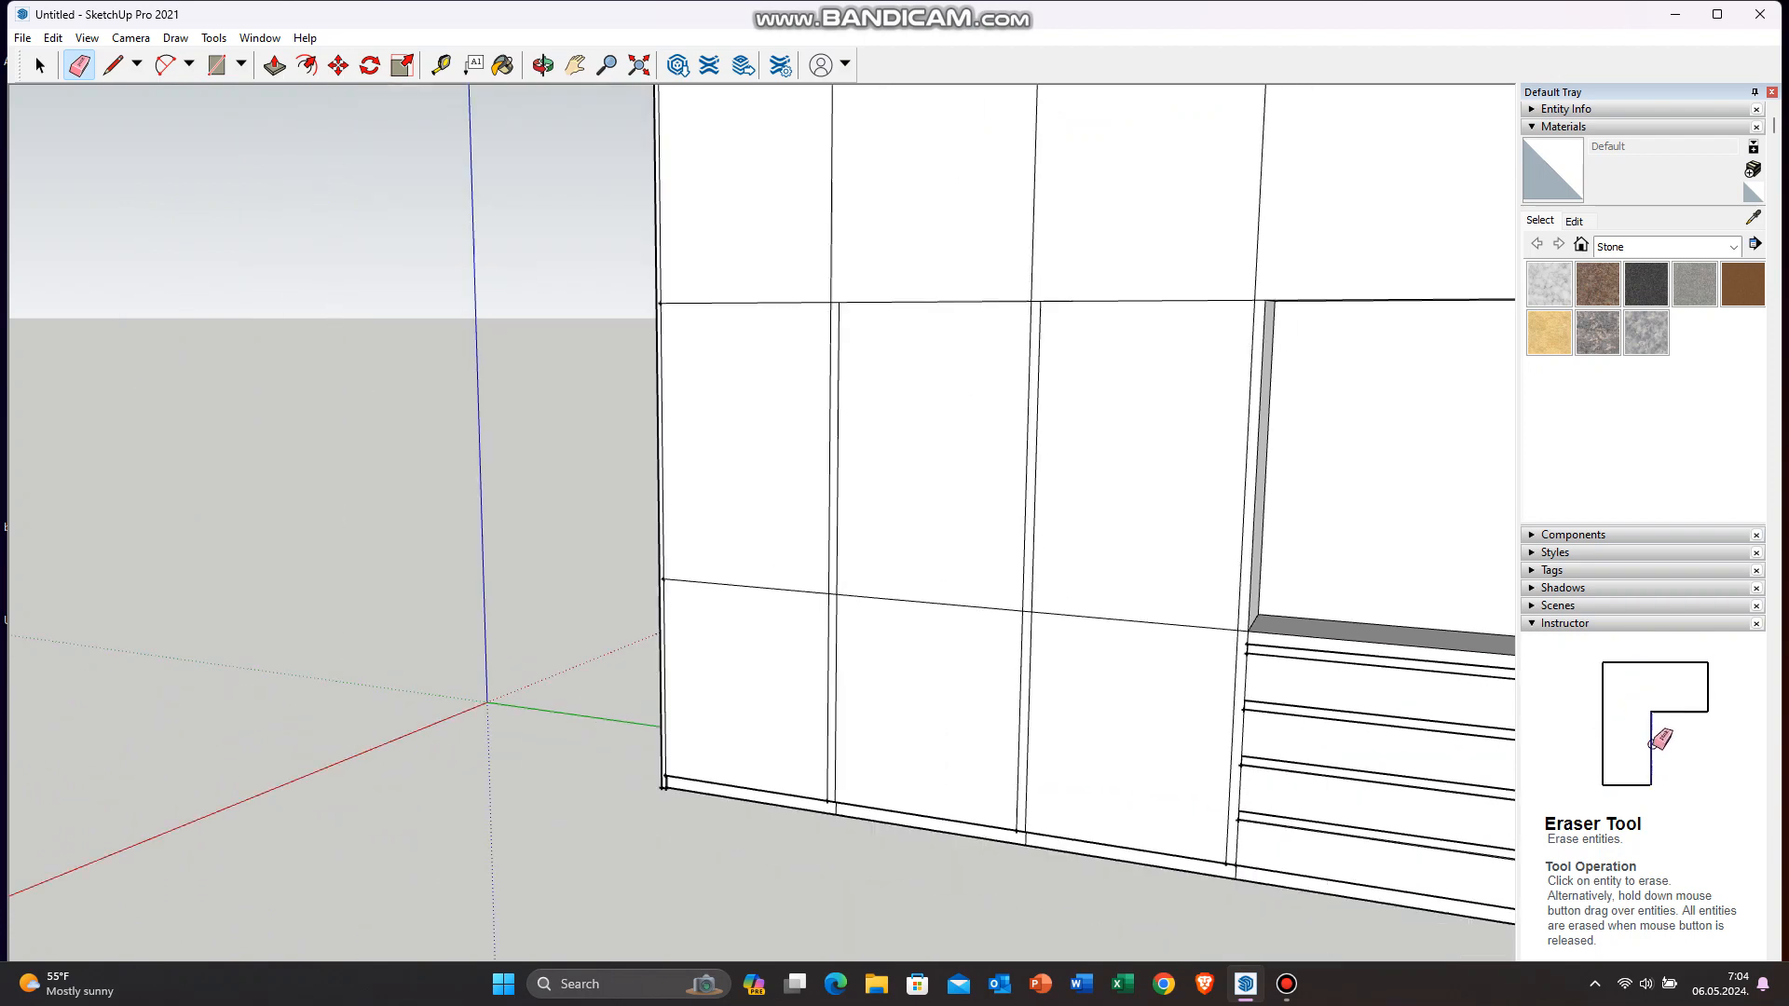
Step: Undo the last erasure and erase the extra vertical line on the doors directly beside the niche
click(52, 37)
click(70, 59)
scroll(662, 516, down, 4)
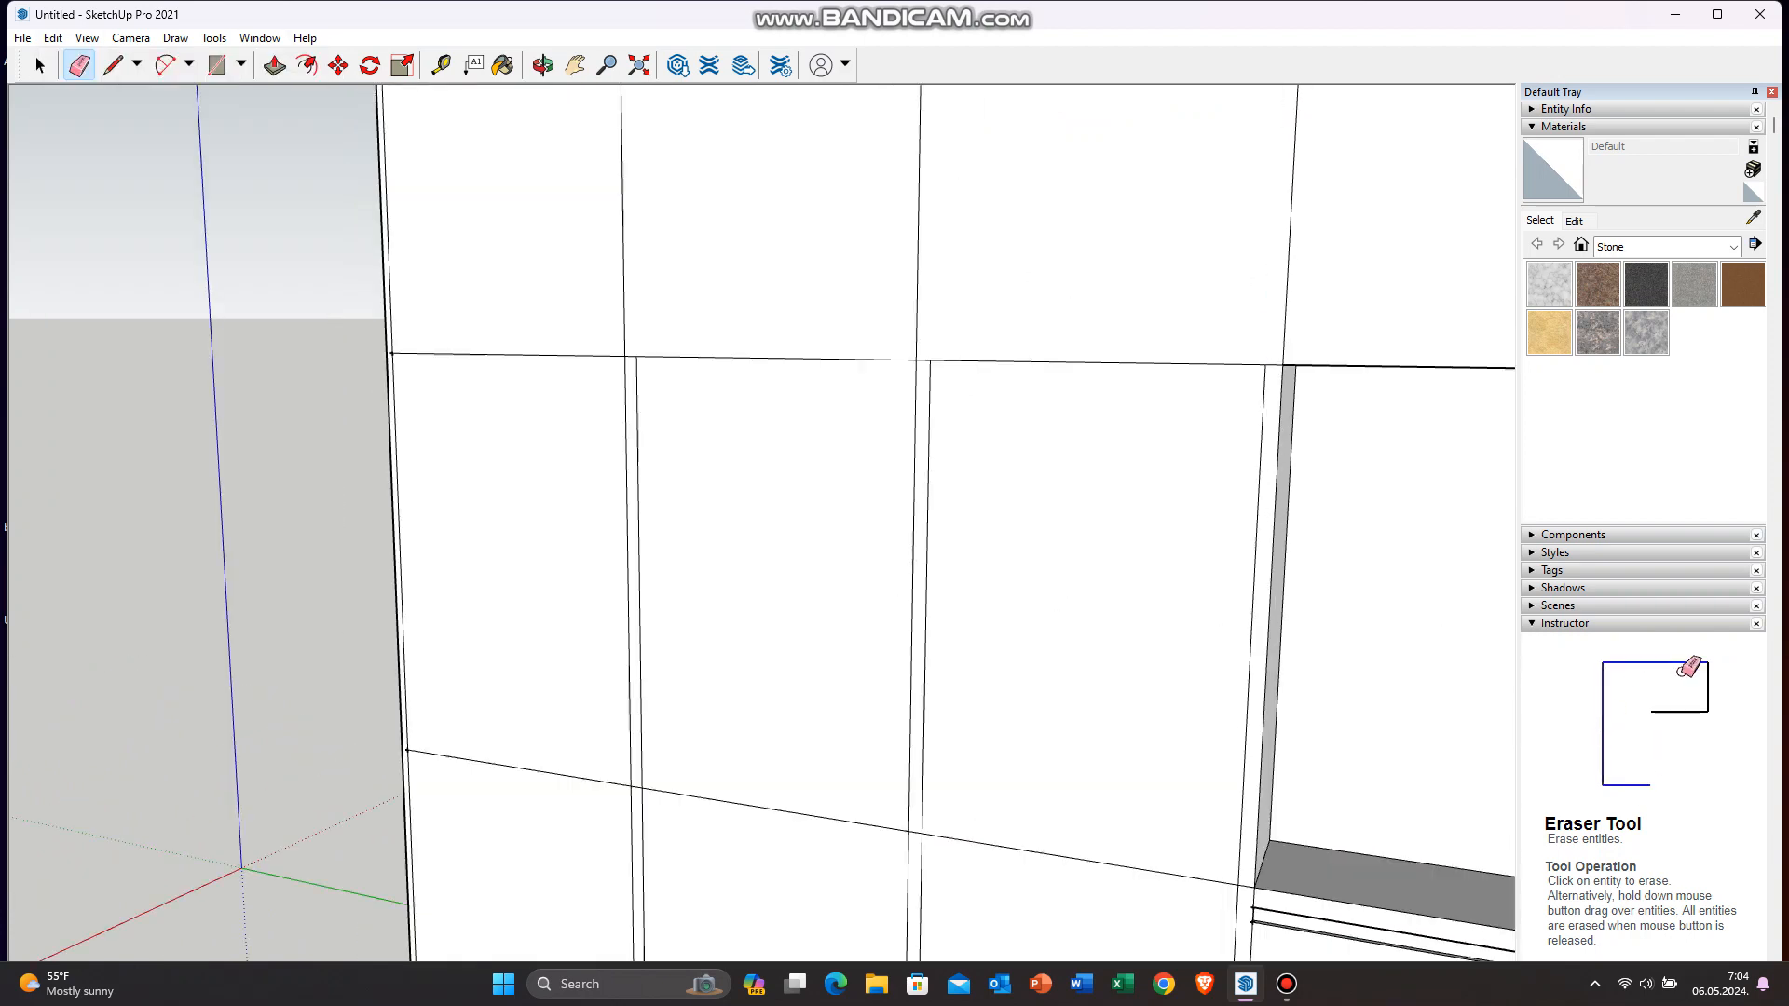
scroll(1239, 242, up, 3)
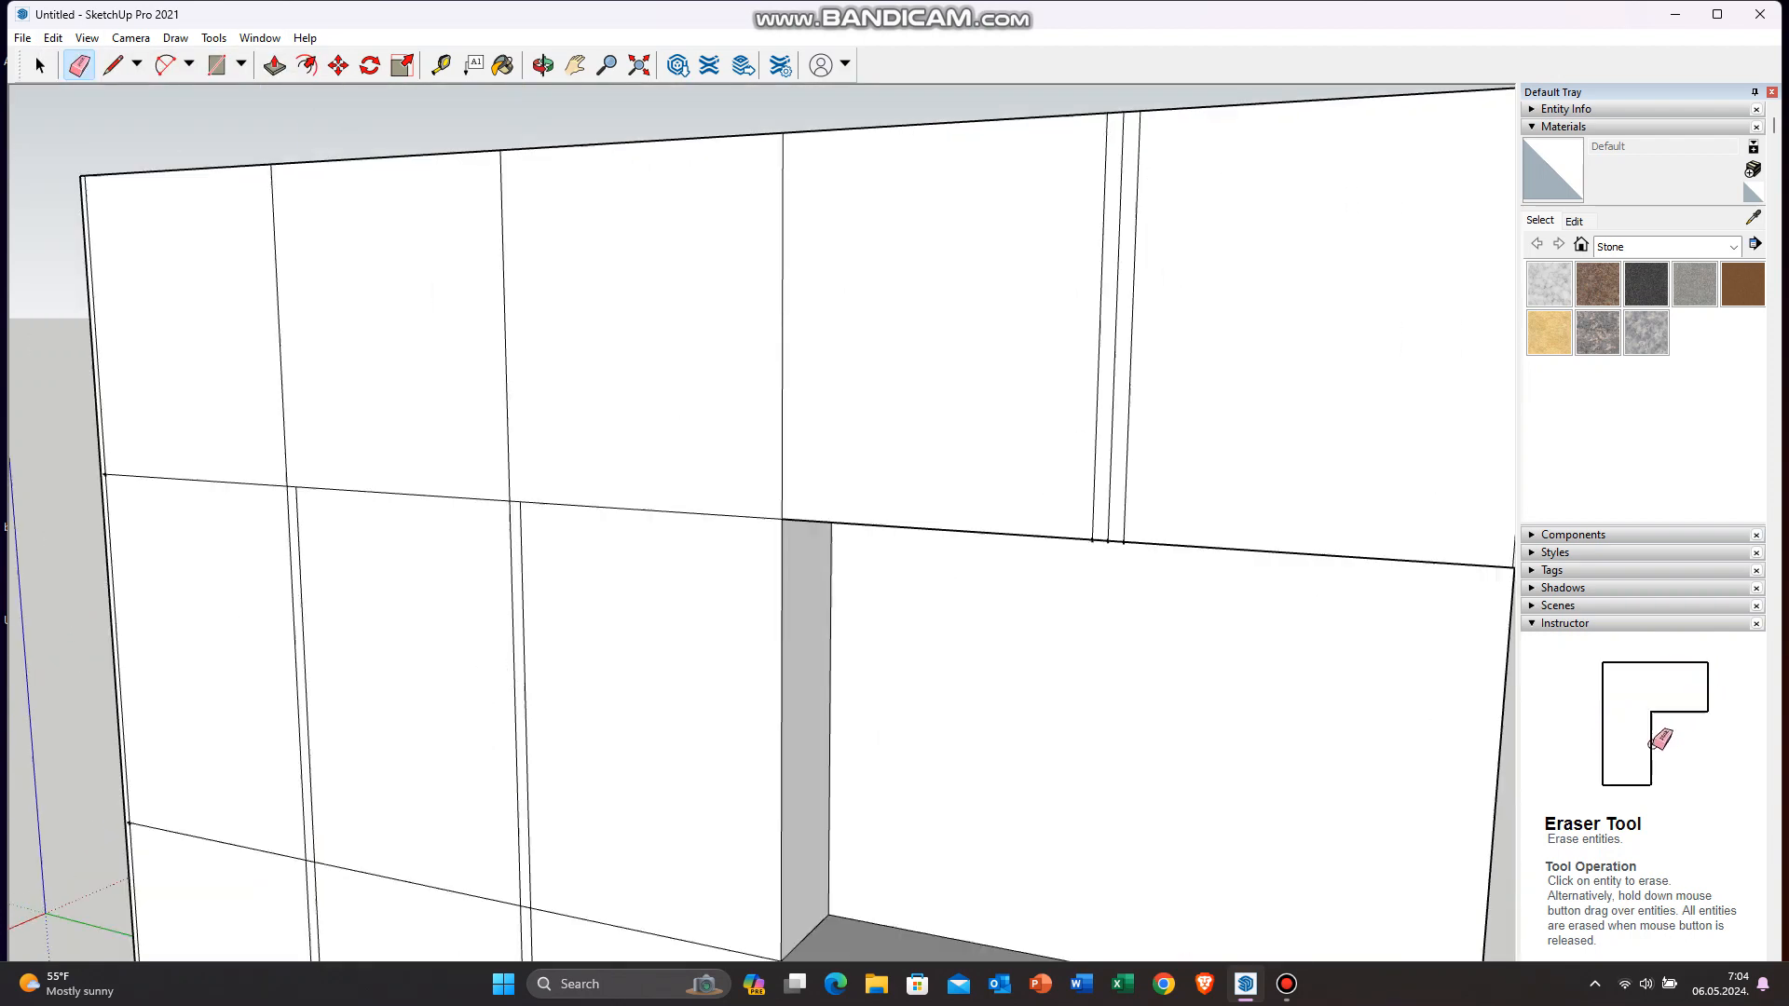
Step: Erase the three vertical lines between the two doors above the niche
drag(1150, 263, 1081, 277)
scroll(830, 328, down, 2)
scroll(484, 553, up, 2)
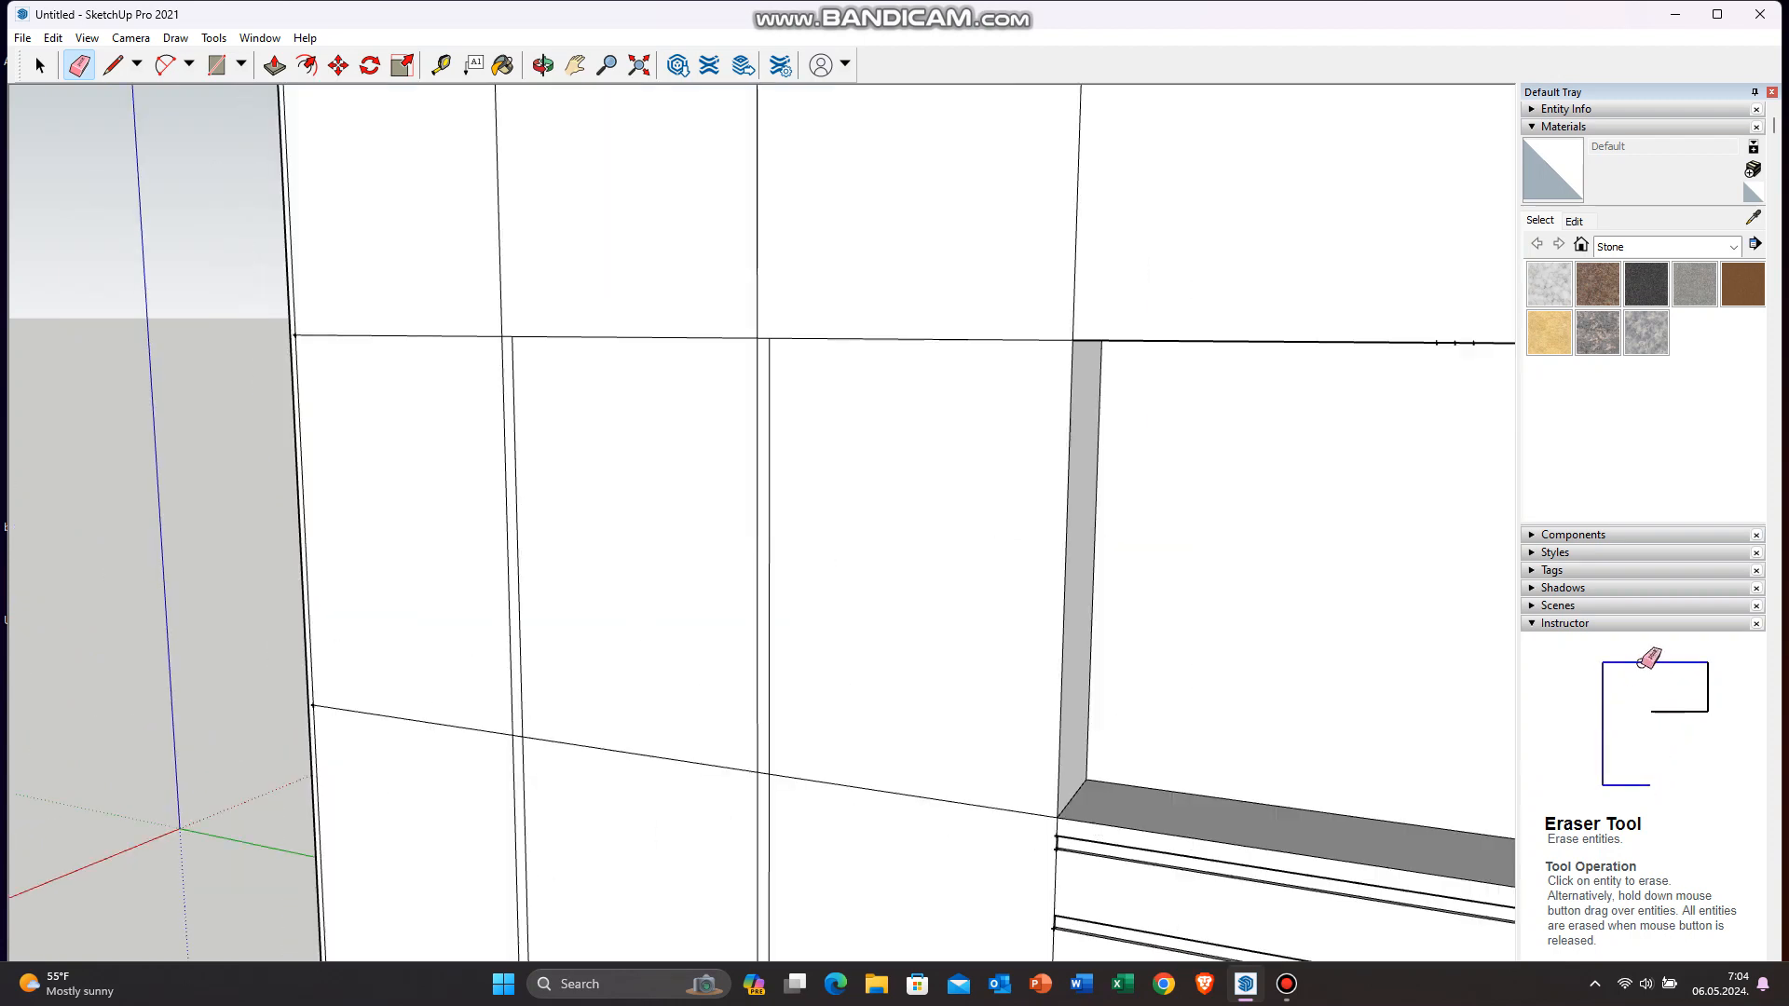
Step: Erase the extra vertical lines beside the first two dividers in the middle and bottom door rows
scroll(489, 522, up, 2)
click(970, 652)
scroll(951, 643, down, 2)
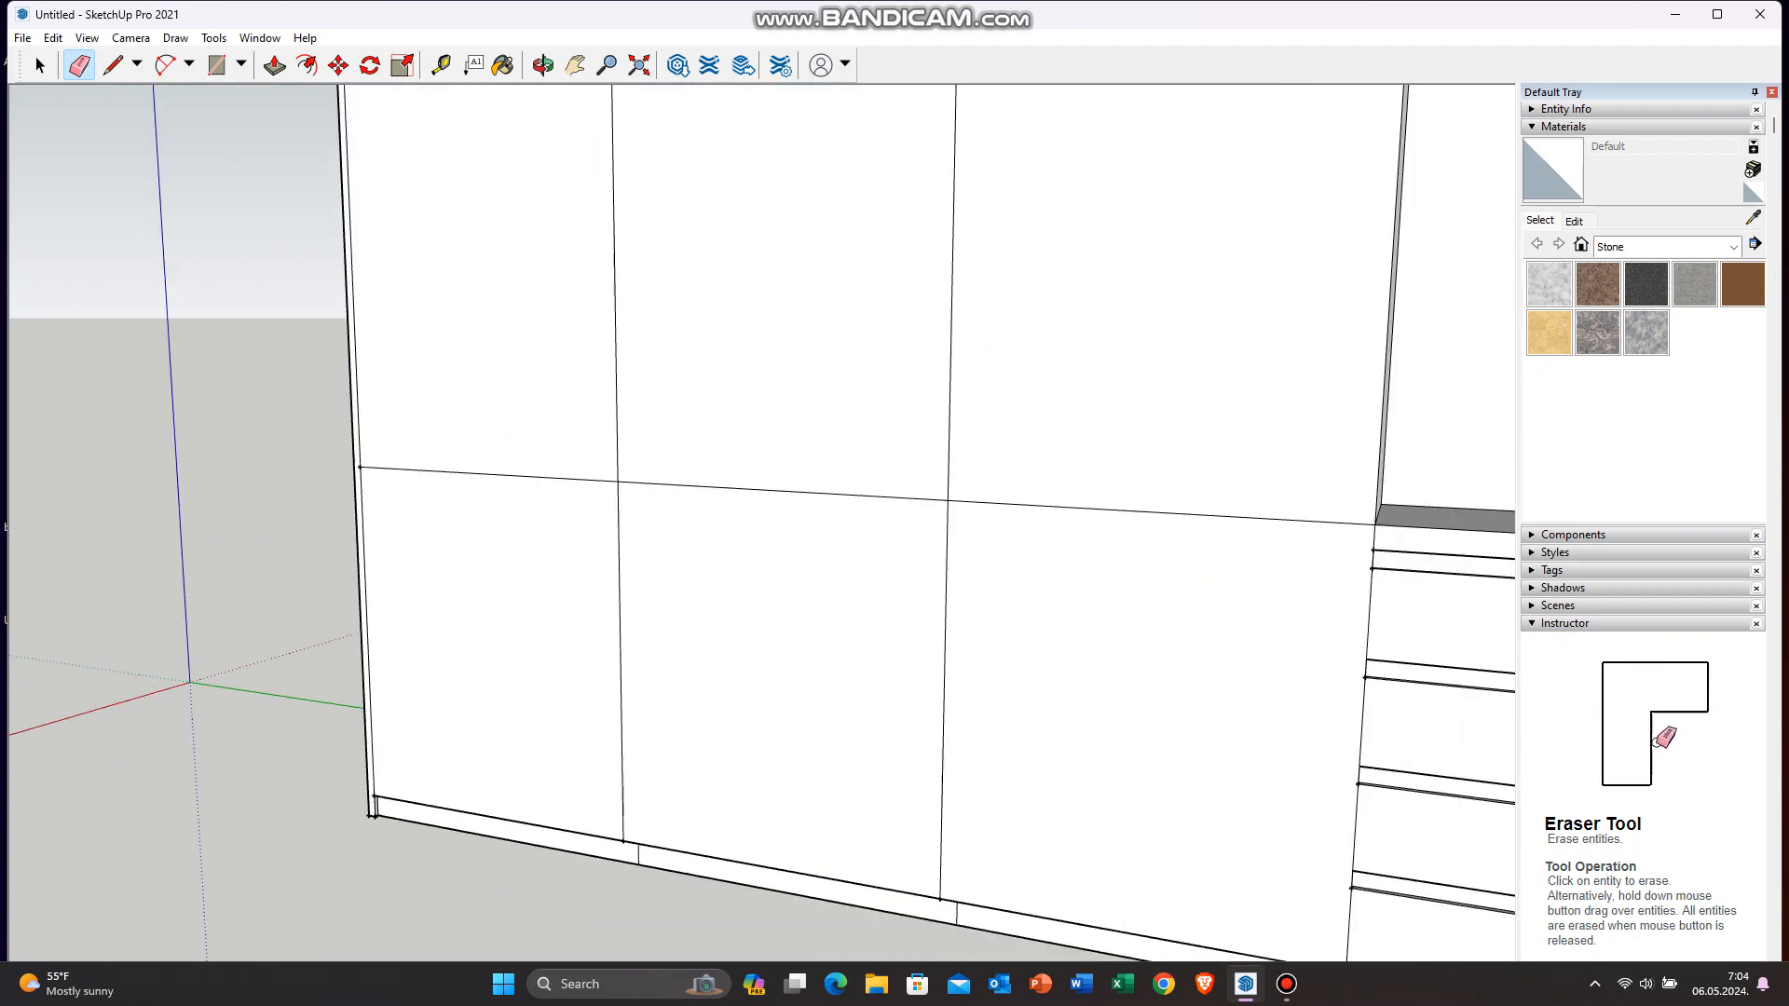
Step: Mark offset points around the lower ends of the tall-door dividers along the top edge of the base
key(t)
scroll(607, 834, up, 4)
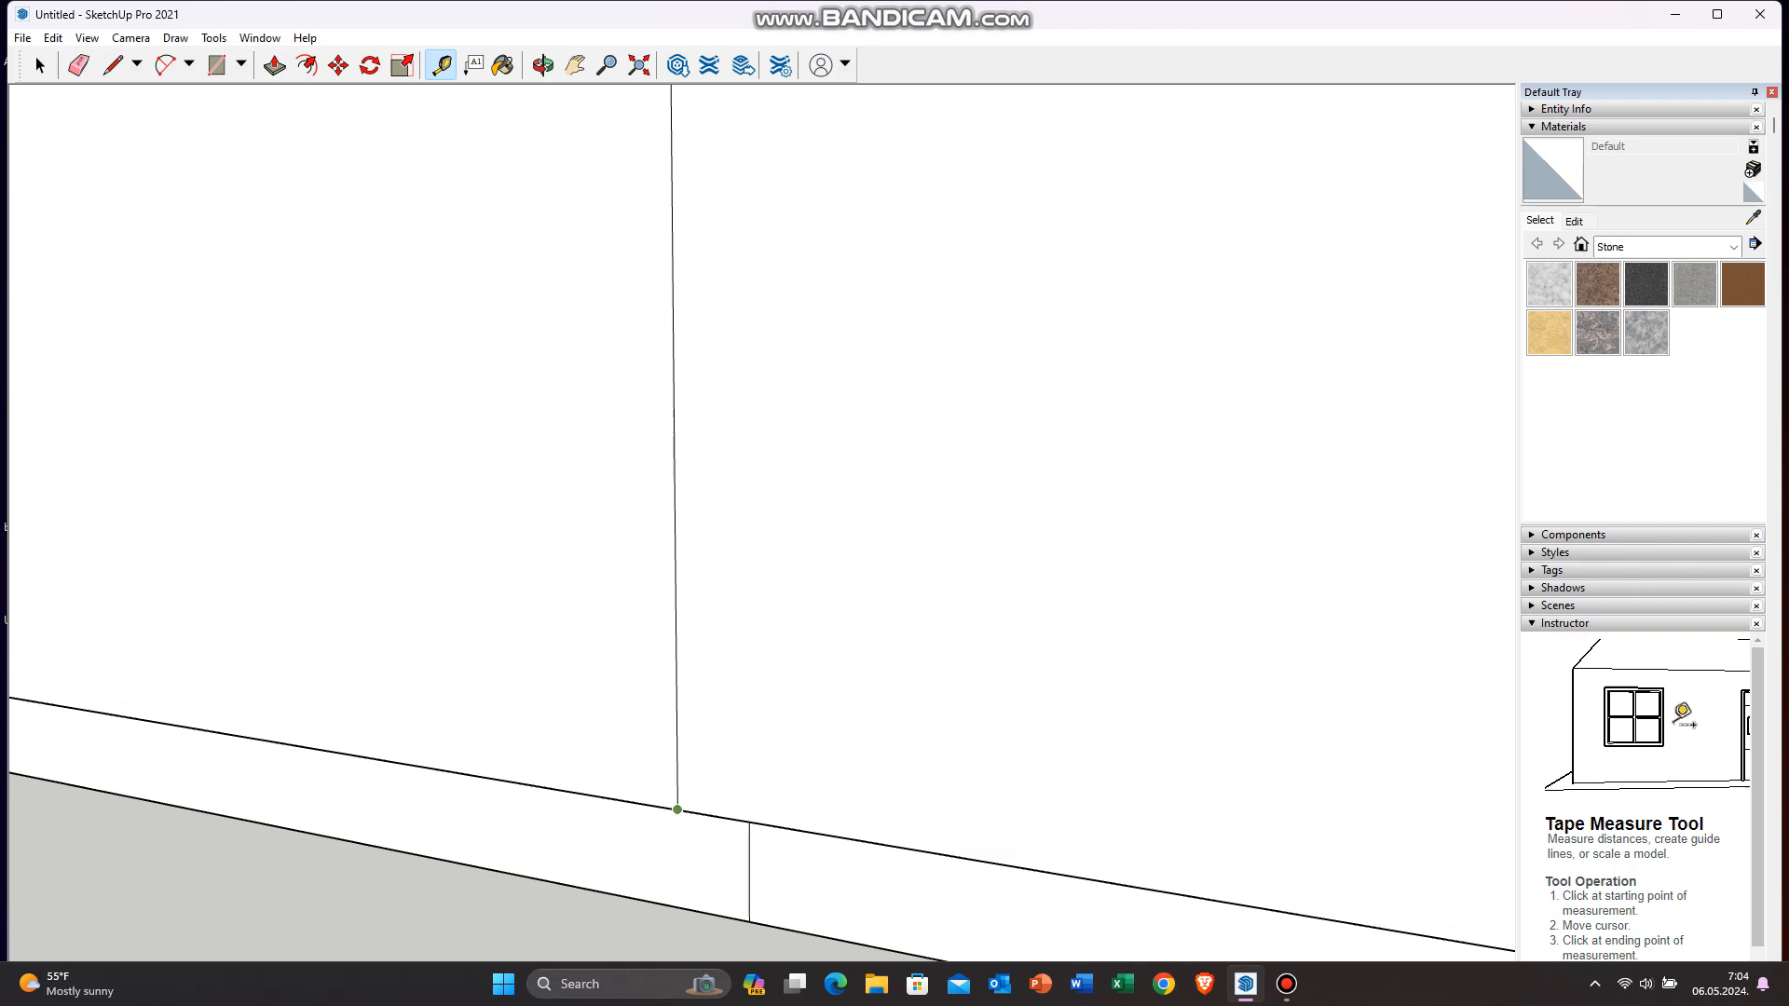
scroll(587, 744, down, 3)
scroll(117, 722, up, 3)
scroll(1121, 835, down, 3)
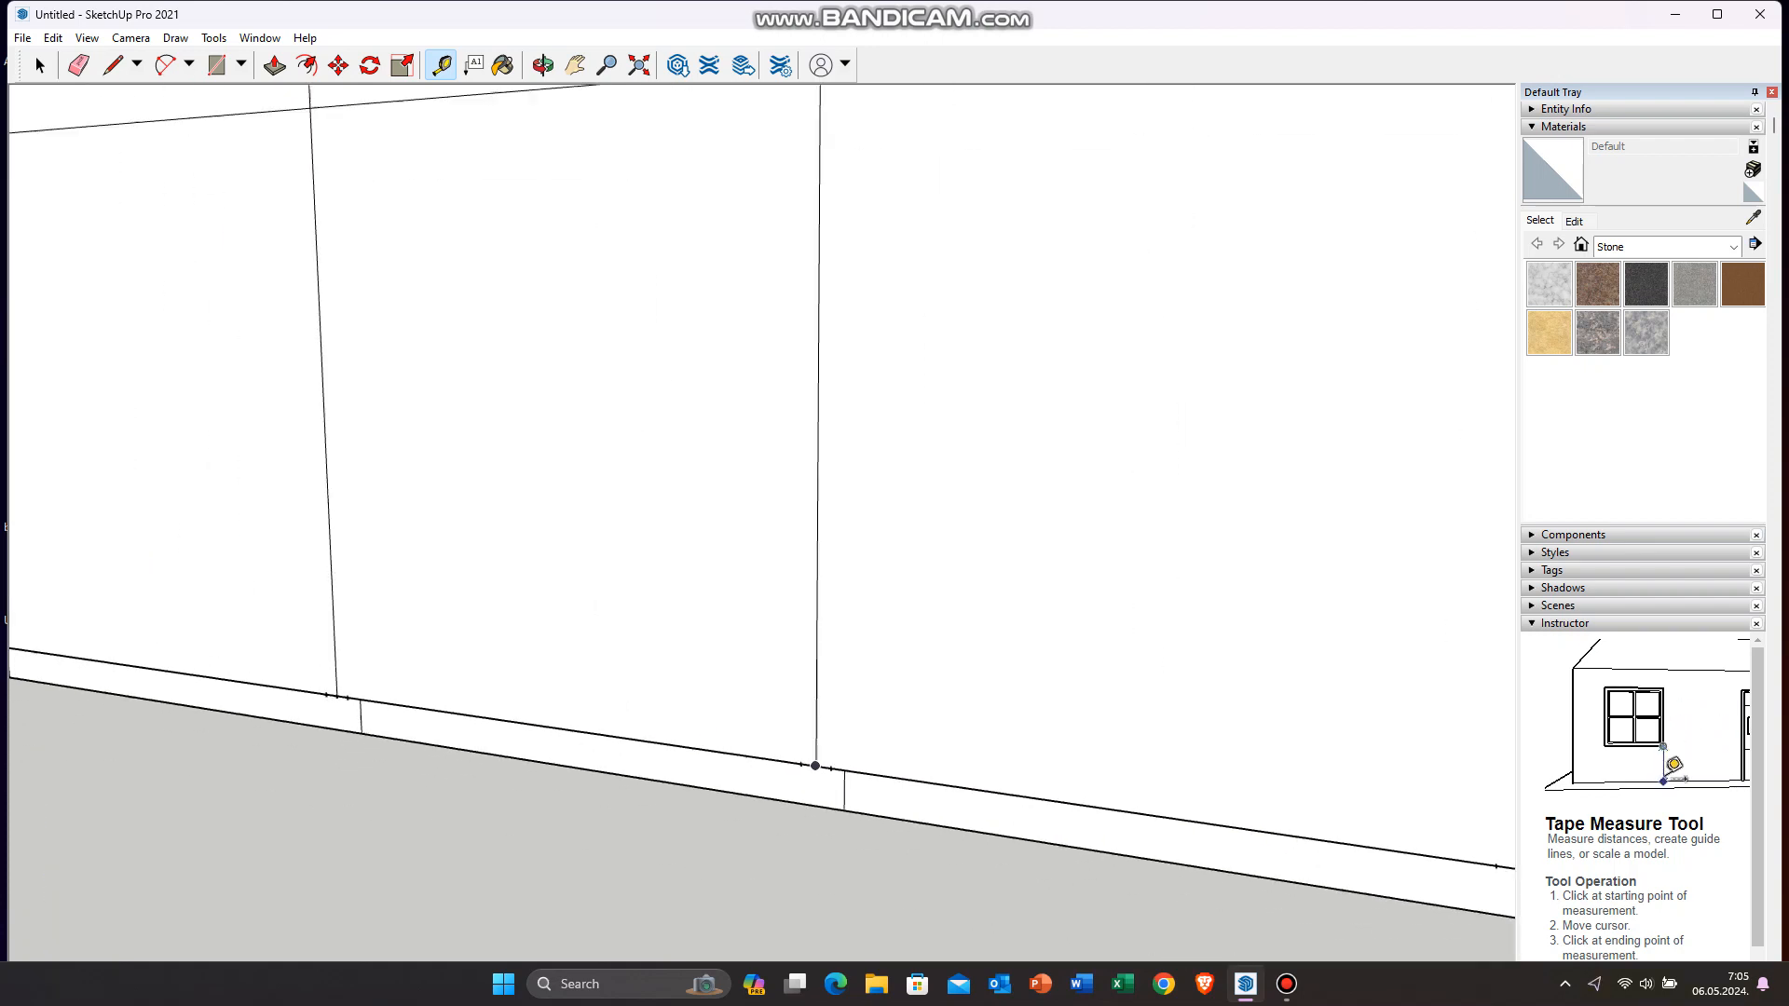
scroll(1095, 808, up, 3)
scroll(1102, 807, down, 4)
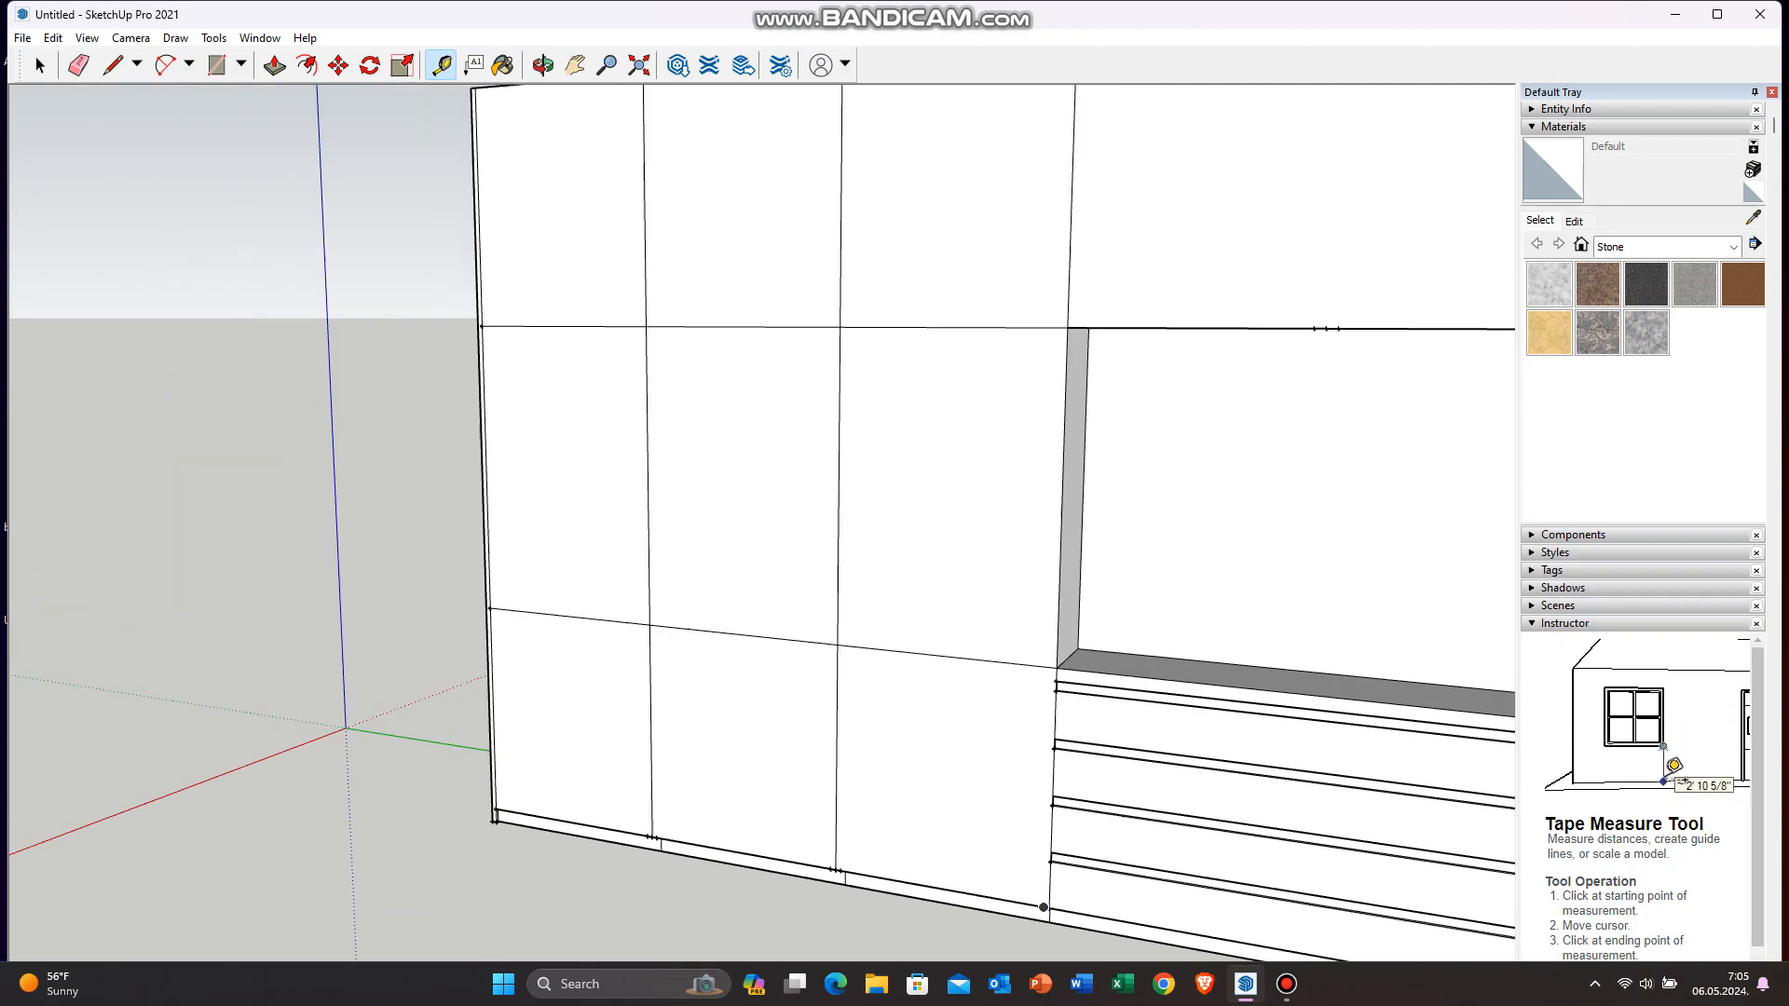
Step: Mark offset points beside the divider next to the drawers, at the wide upper door's edges and just above the base
scroll(990, 587, up, 4)
scroll(990, 588, down, 4)
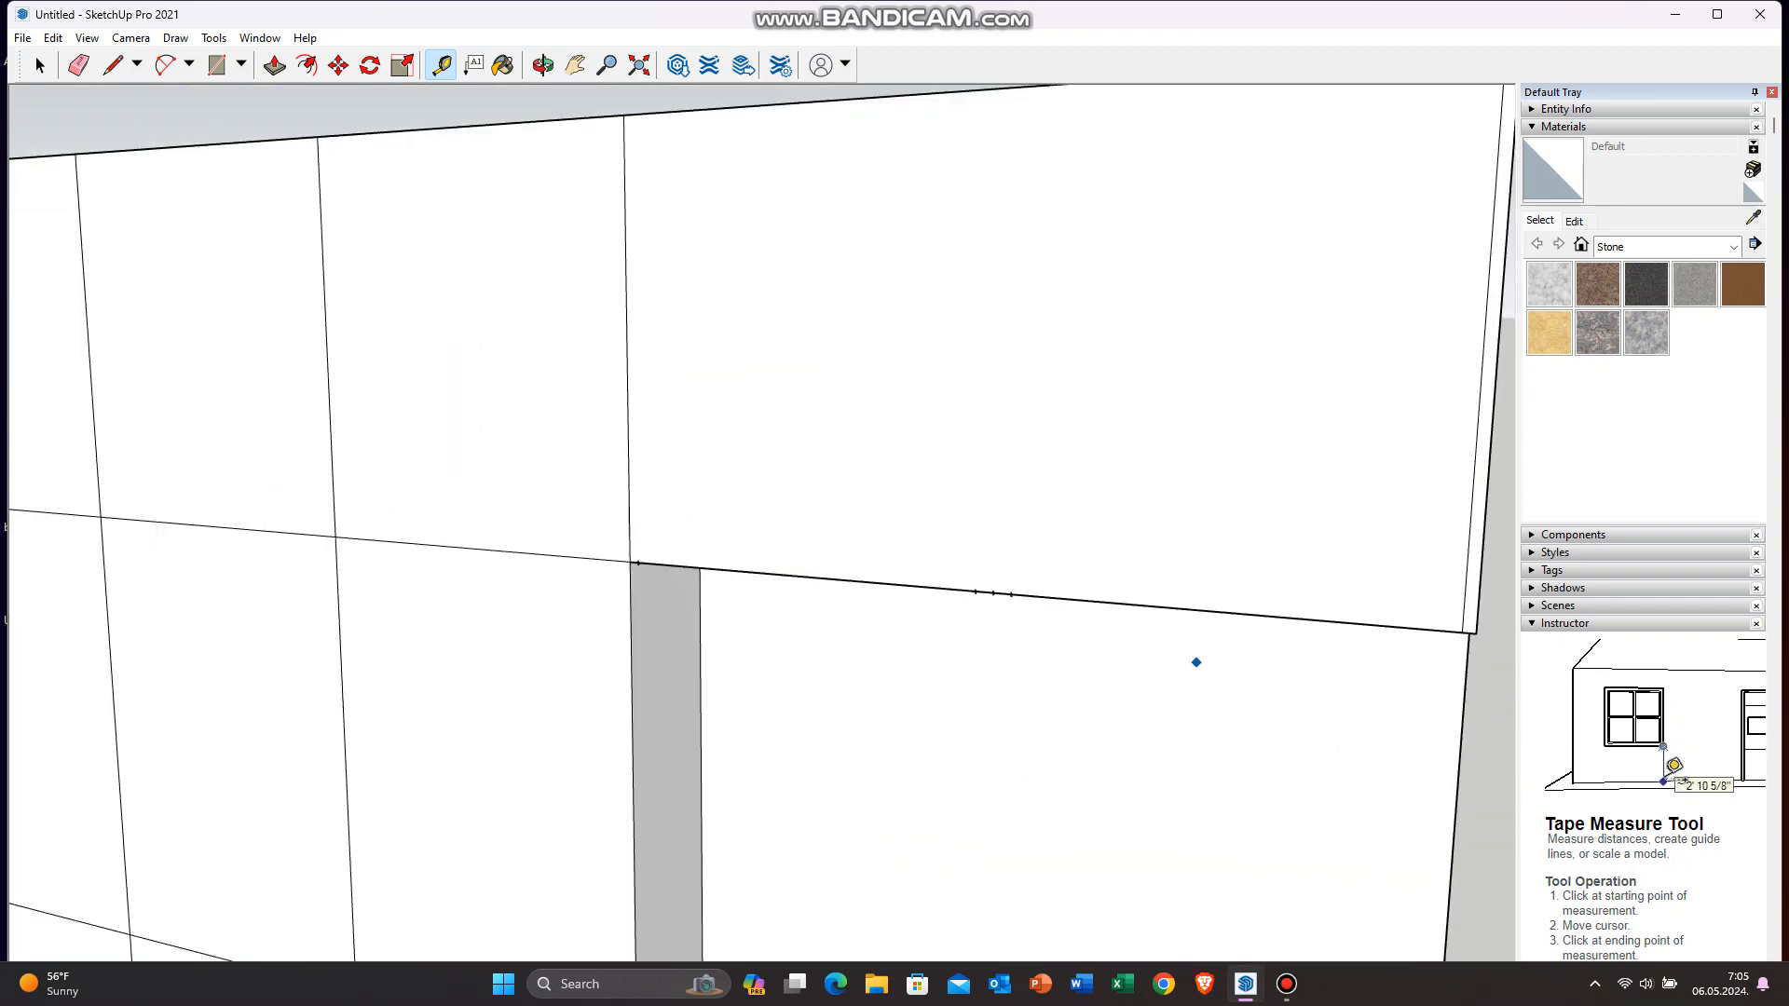
scroll(1351, 345, up, 4)
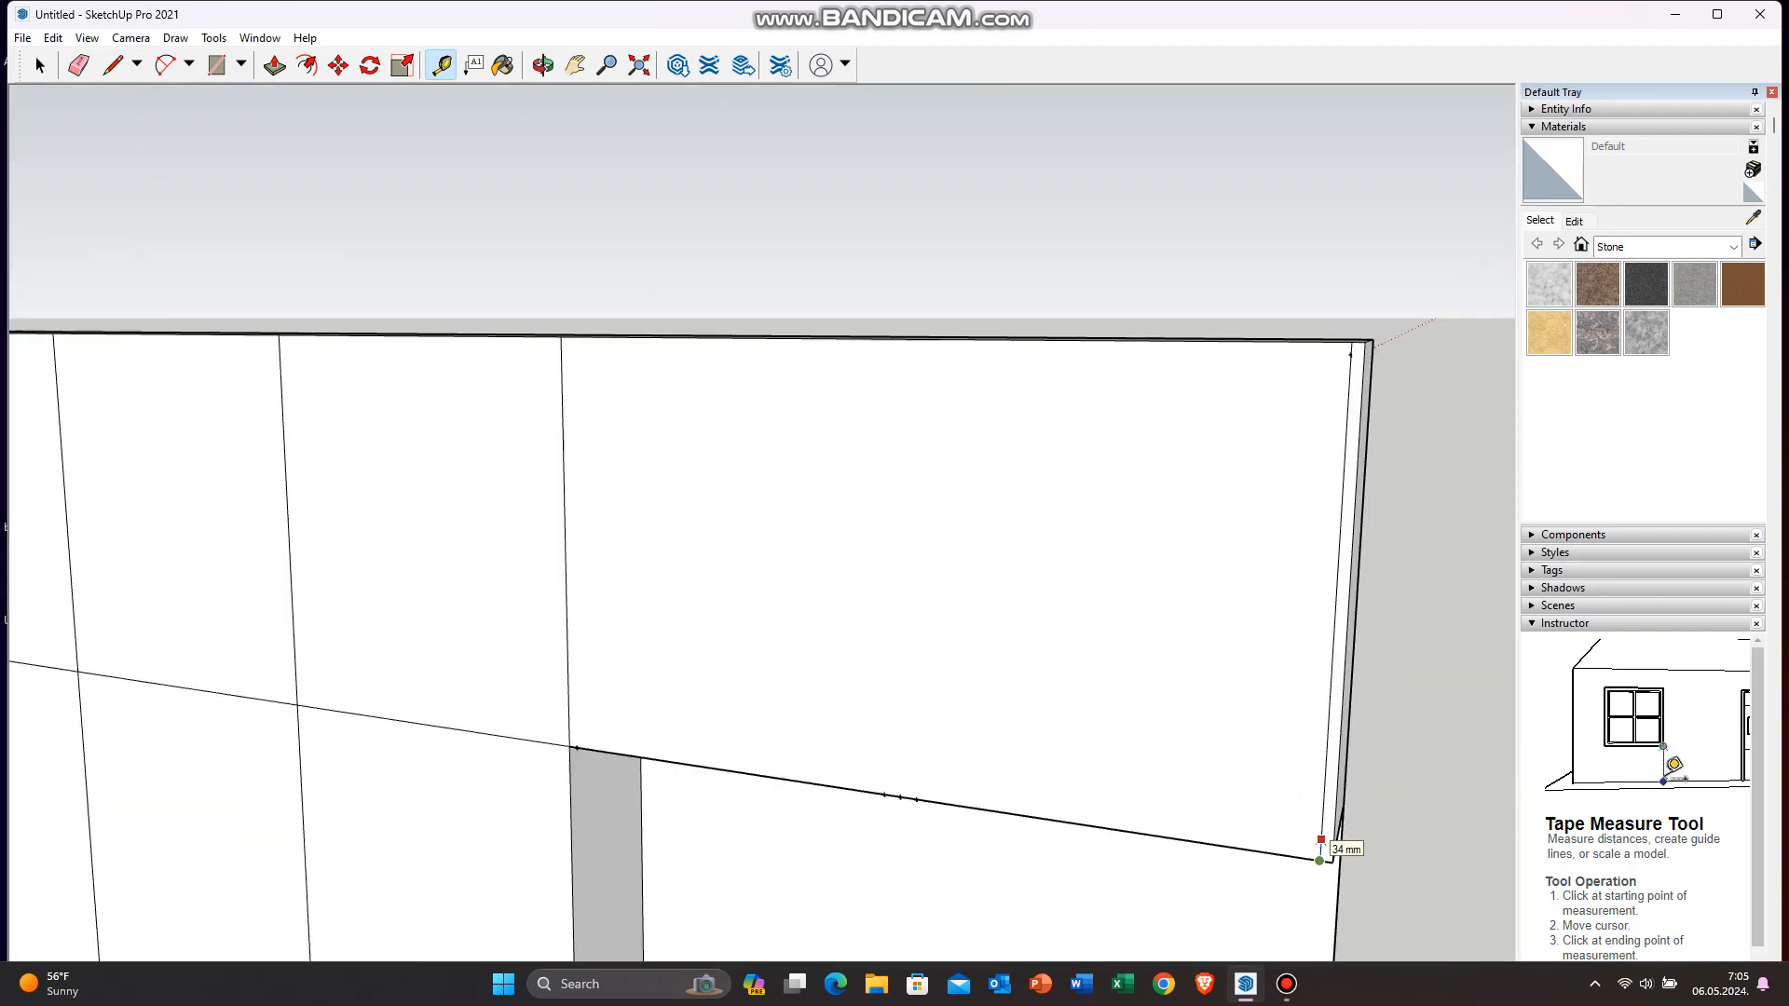
scroll(1322, 850, down, 4)
scroll(735, 798, up, 5)
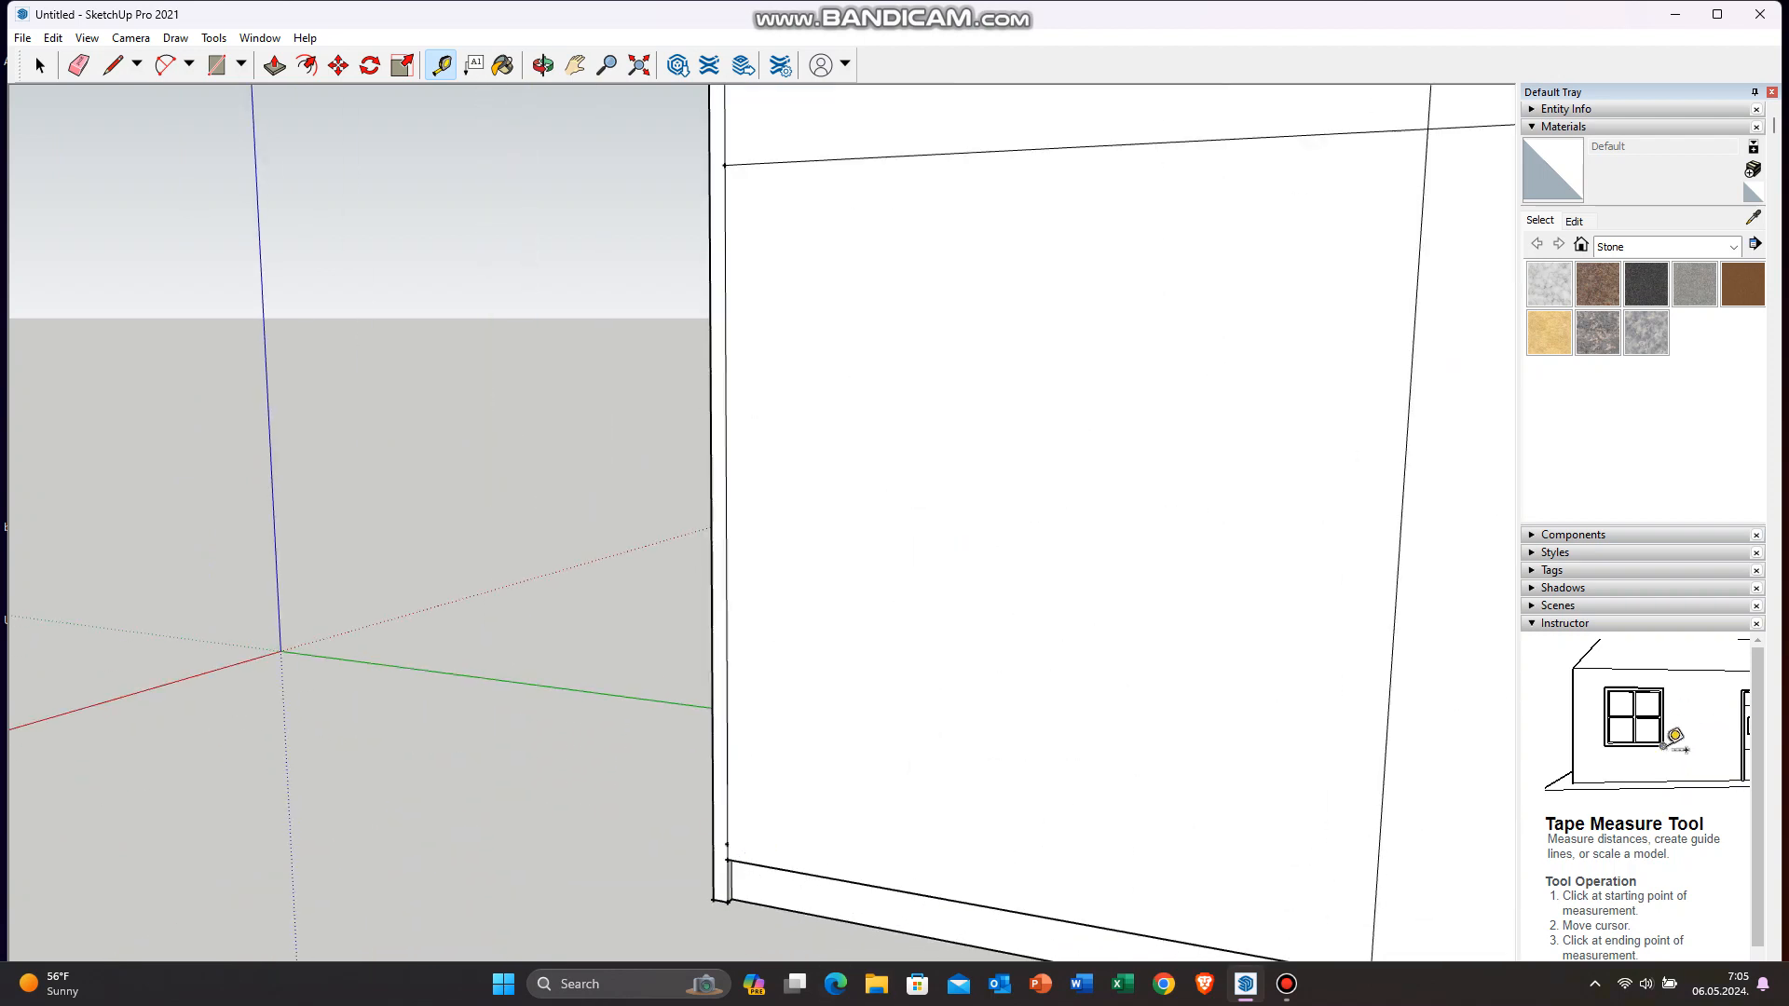
Step: Draw a line parallel to the base along the lower end of the three tall-door columns
key(l)
scroll(560, 605, down, 2)
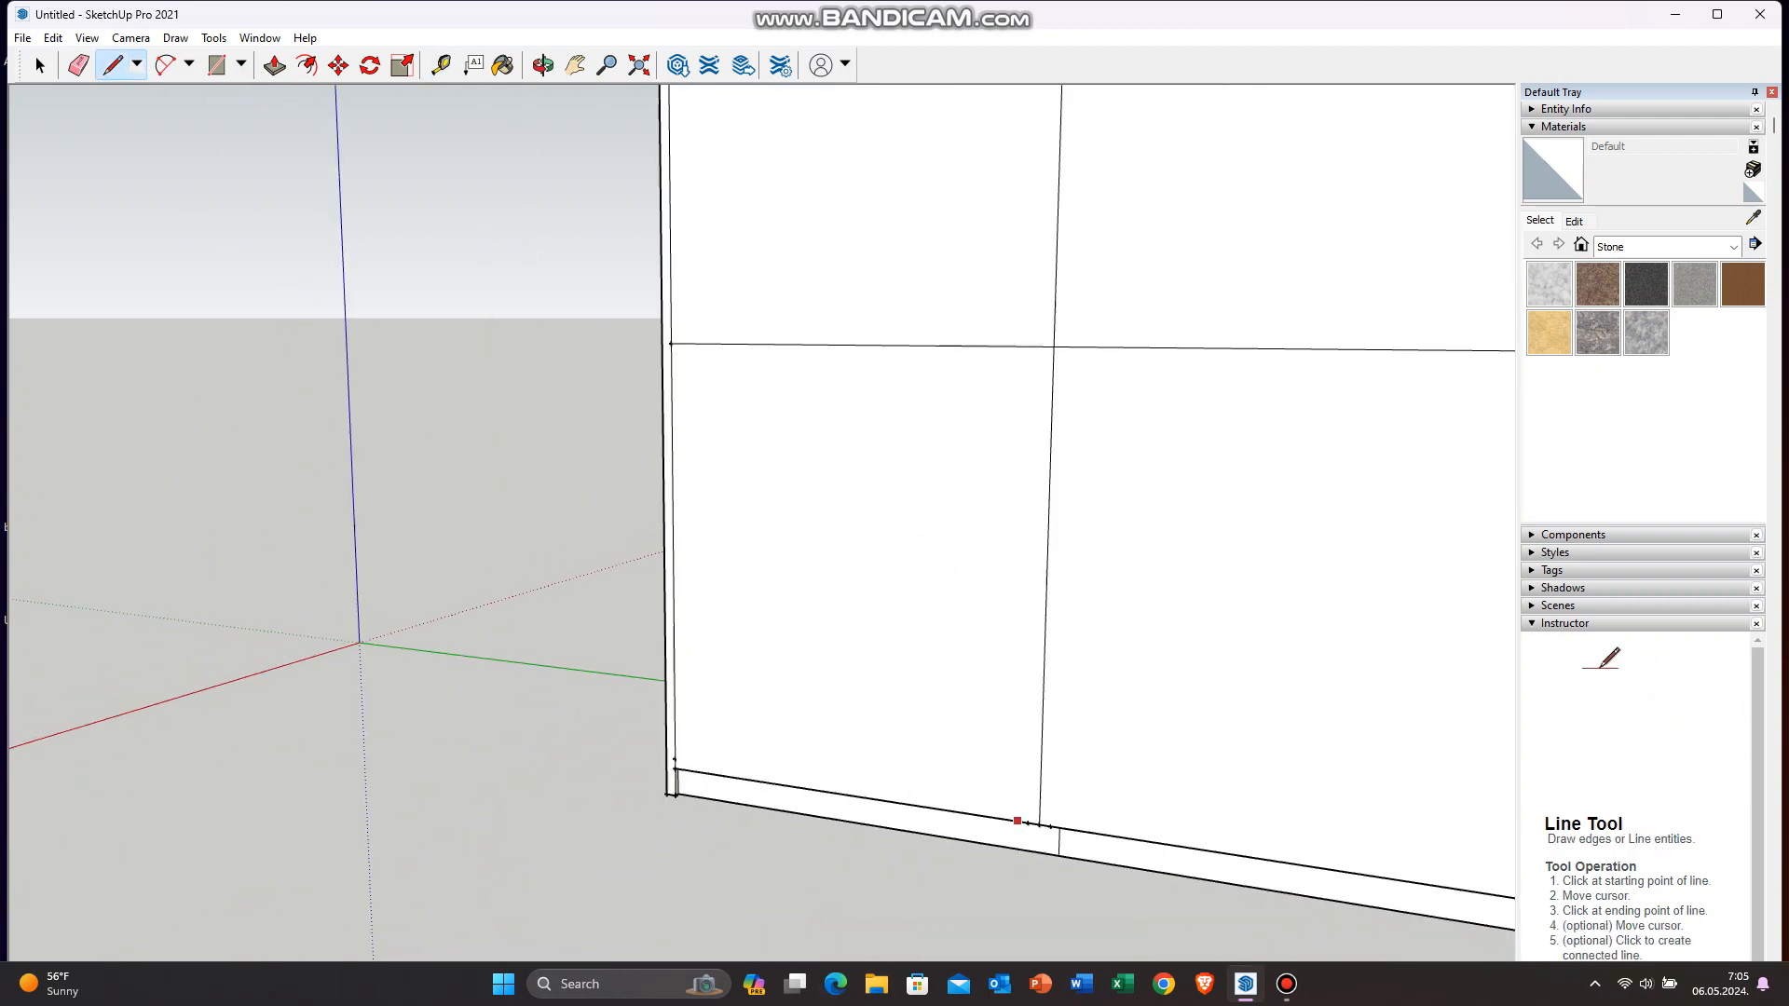
scroll(675, 759, down, 2)
click(1294, 897)
Step: Draw a line just below the cabinet's top edge, running across the full width of the doors
scroll(857, 865, down, 8)
scroll(559, 398, up, 7)
scroll(531, 535, down, 7)
scroll(1072, 574, up, 6)
click(1279, 470)
scroll(1279, 470, down, 7)
scroll(494, 559, up, 7)
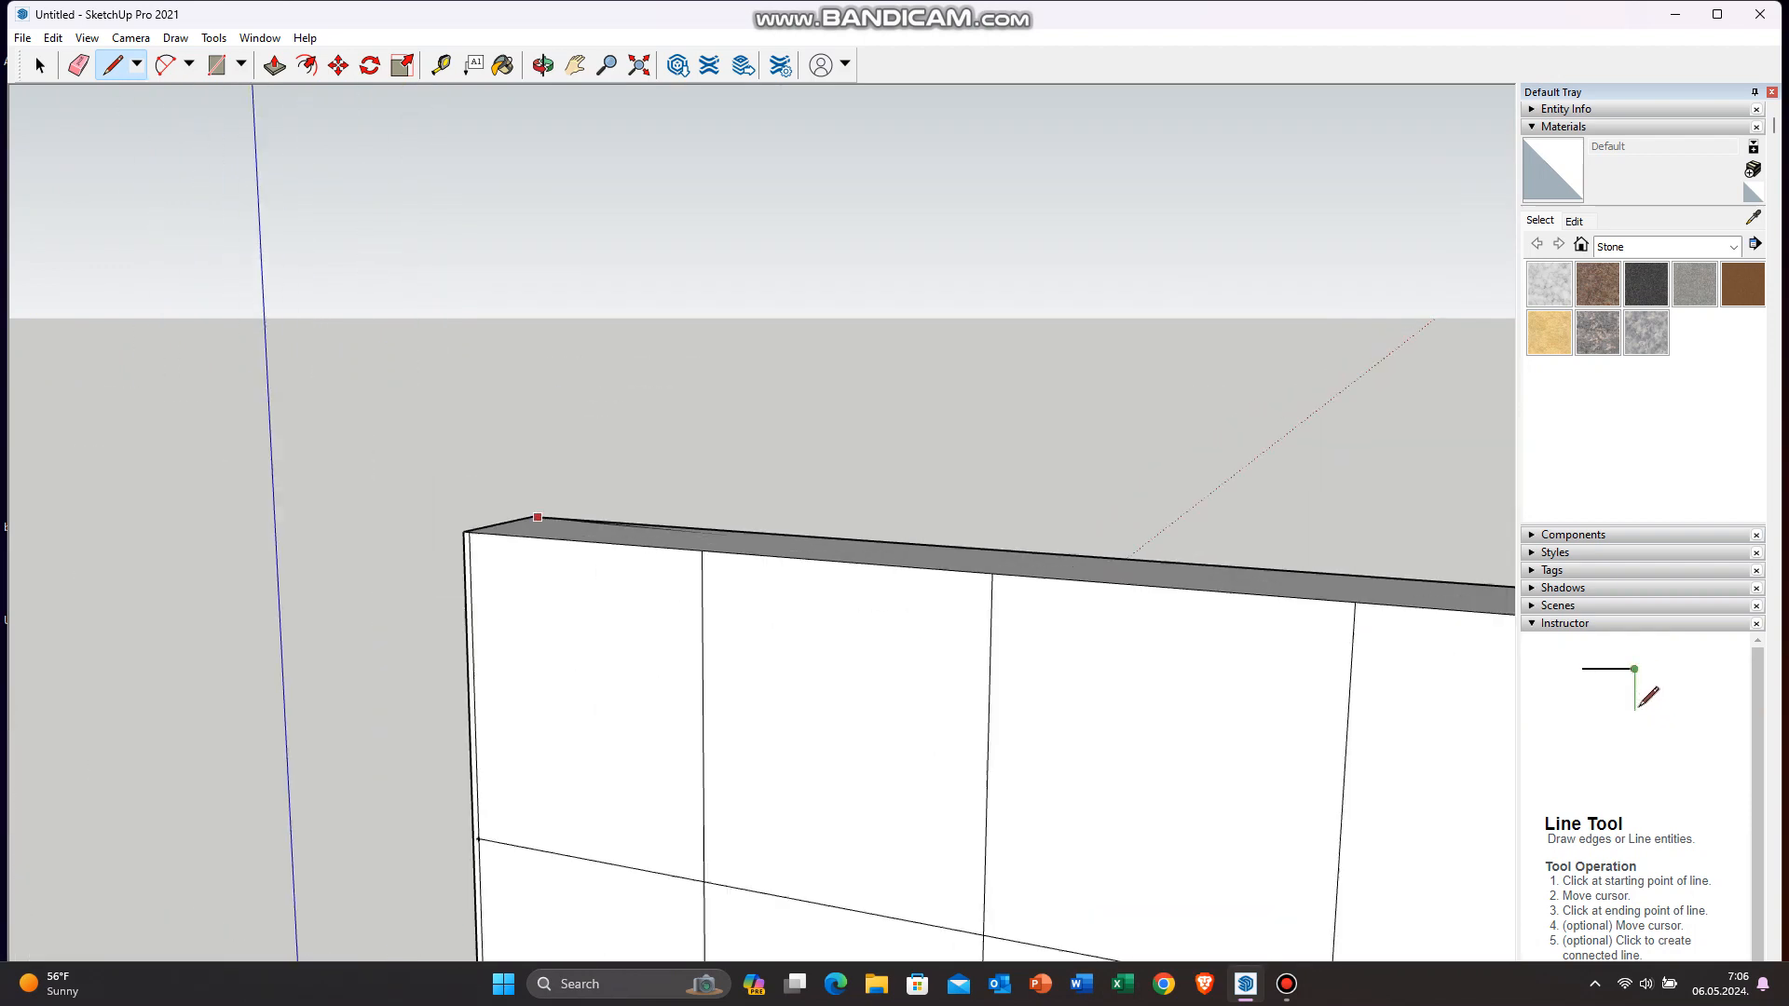
click(499, 432)
scroll(480, 368, down, 5)
click(1286, 984)
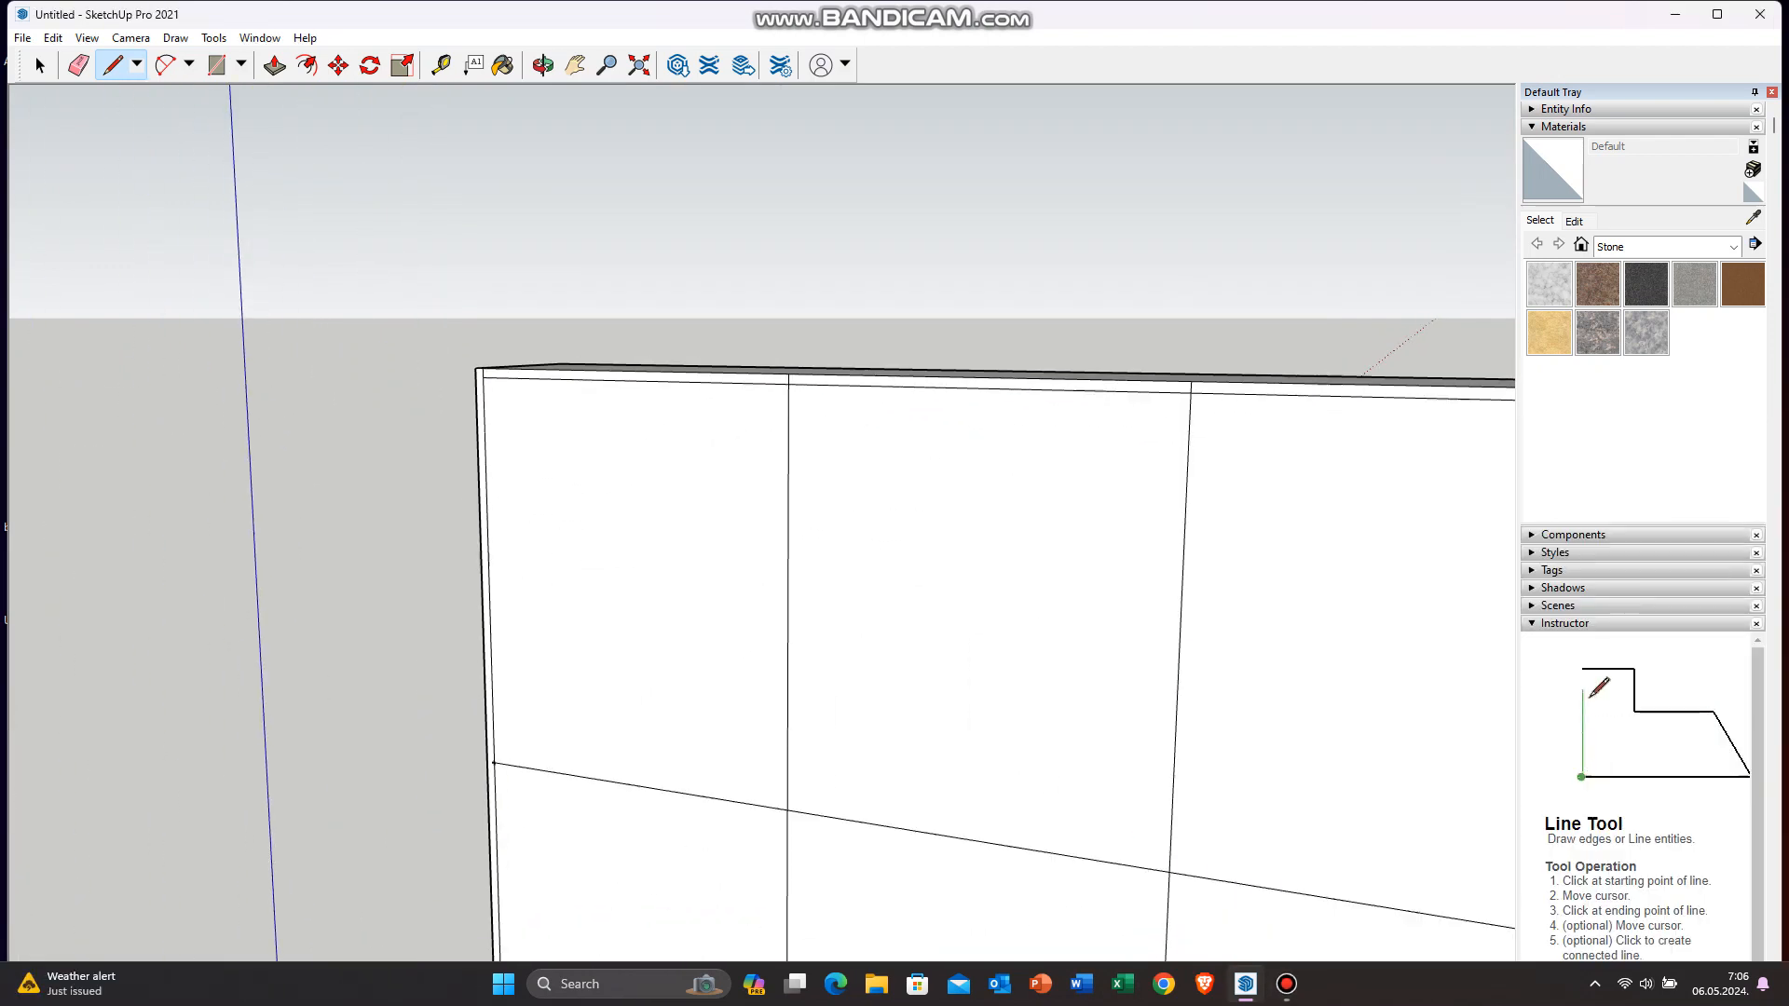
Step: Mark offset points above and below the two horizontal door dividers along the cabinet's left side edge
key(t)
scroll(468, 679, up, 3)
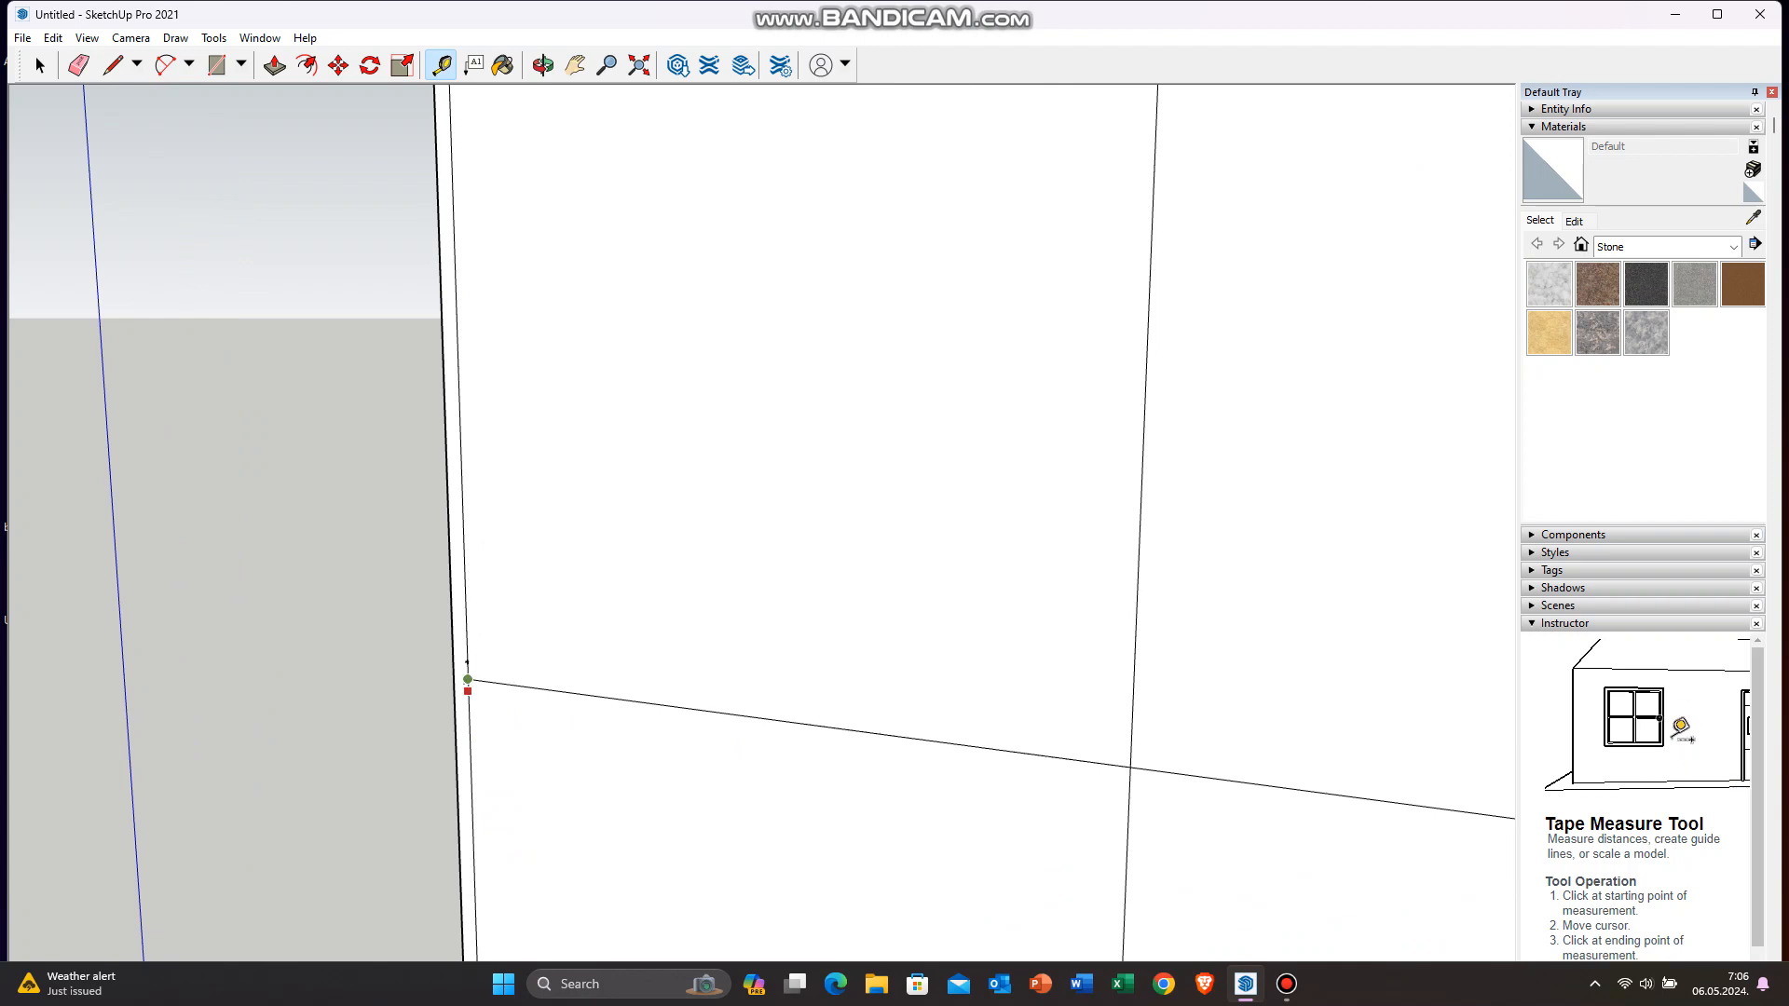
scroll(468, 679, down, 5)
scroll(481, 637, up, 5)
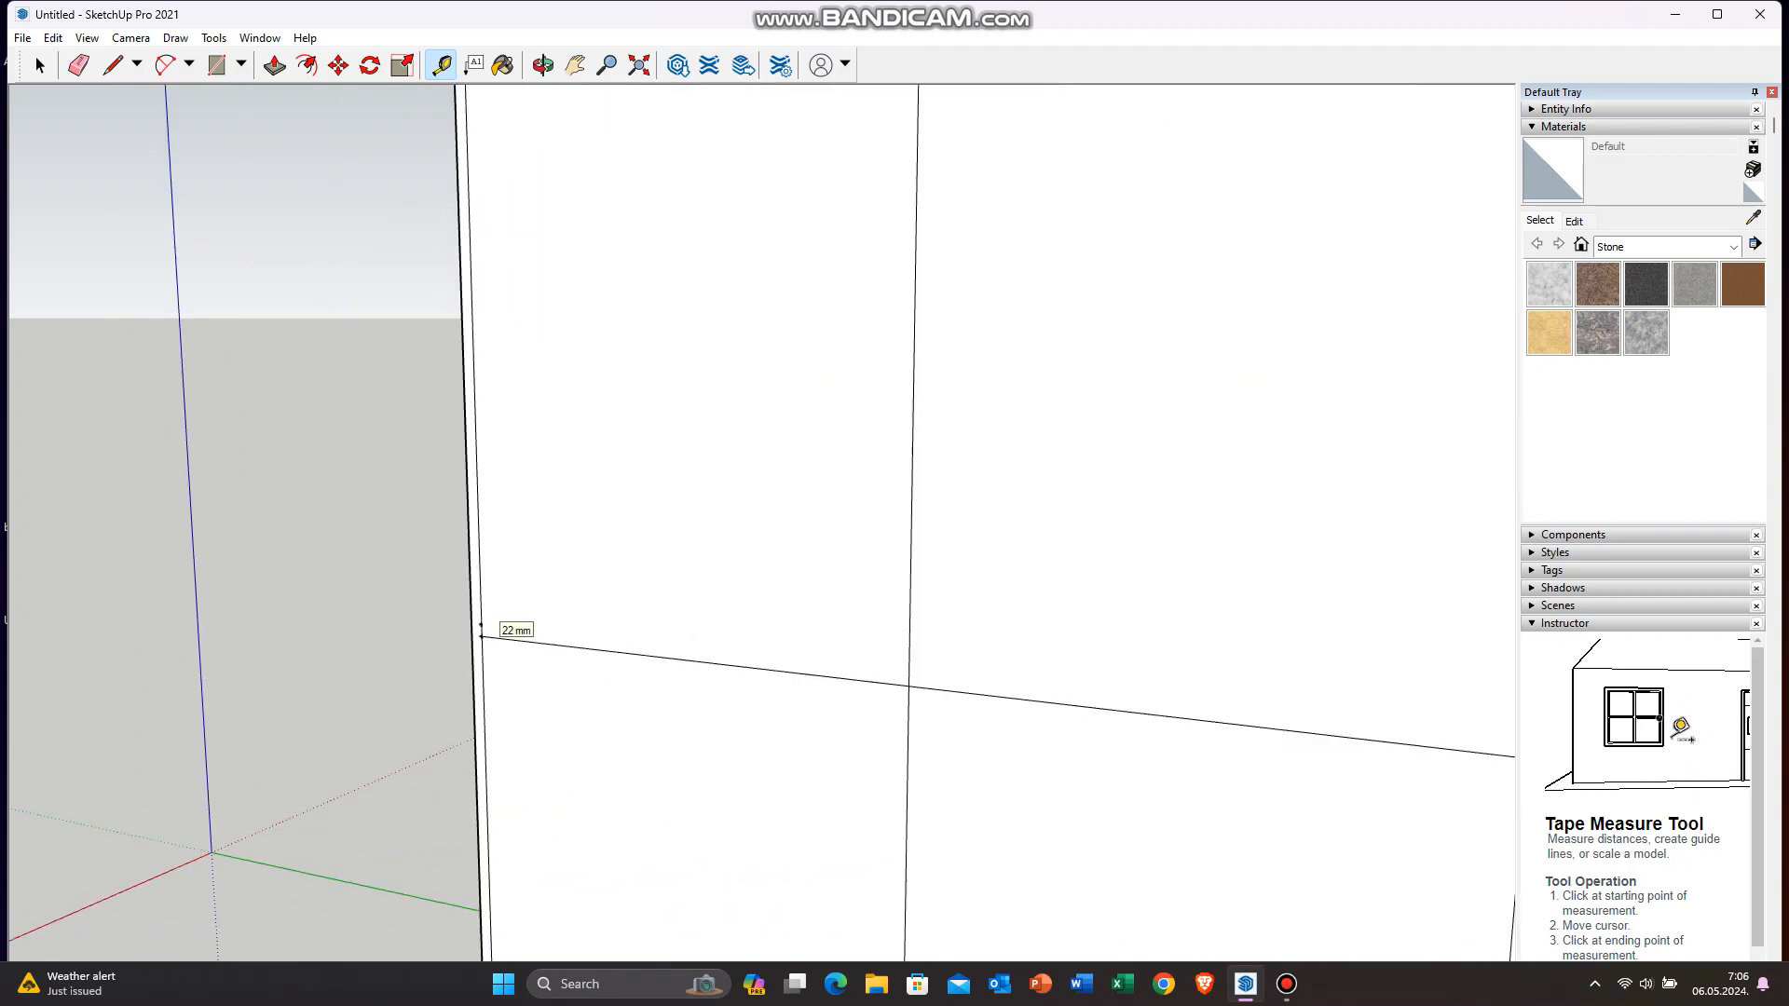
scroll(481, 636, down, 5)
Step: Draw parallel lines above and below the upper horizontal divider, extending the upper line across the wide door
key(l)
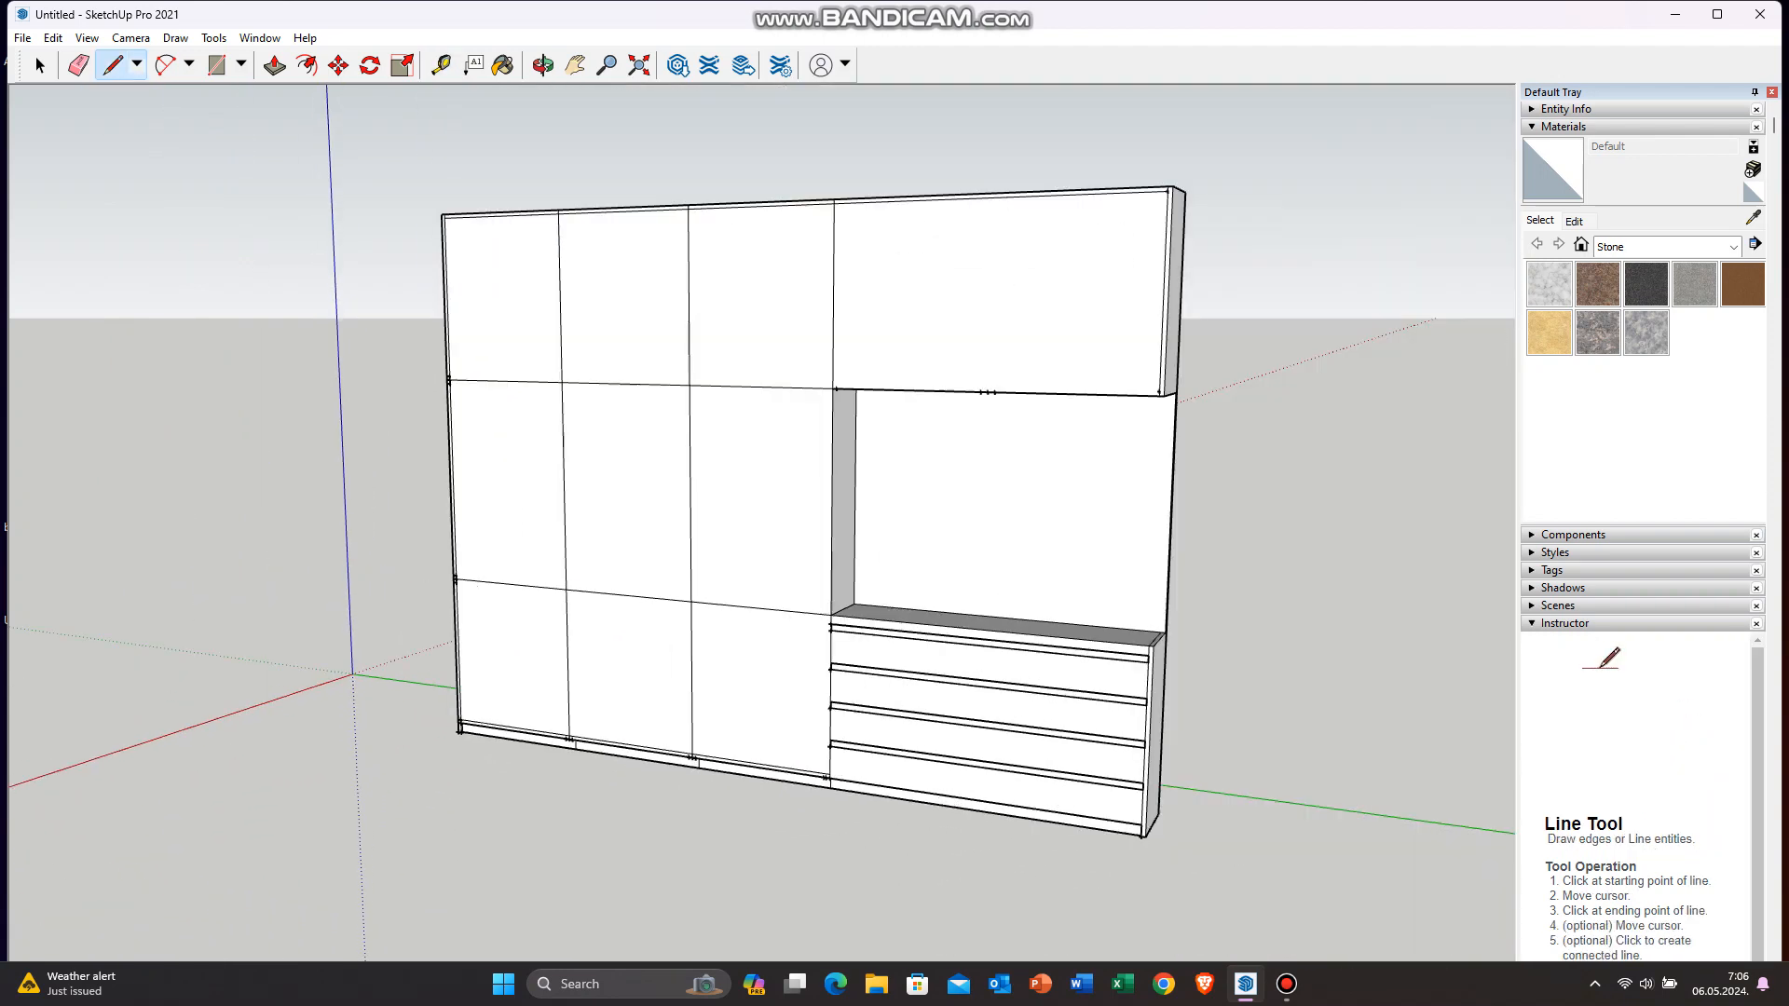
scroll(456, 423, up, 5)
click(455, 399)
scroll(455, 399, down, 6)
scroll(1206, 467, up, 4)
click(1206, 466)
scroll(1206, 467, down, 3)
scroll(214, 449, up, 3)
click(142, 355)
scroll(1265, 419, down, 5)
scroll(511, 532, up, 5)
Step: Draw parallel lines above and below the lower horizontal divider across the three door columns
scroll(477, 578, up, 5)
click(487, 519)
scroll(480, 545, down, 6)
scroll(1202, 622, up, 4)
click(1282, 605)
scroll(1010, 457, down, 4)
Step: Draw vertical lines on both sides of the first vertical divider, from the base to the cabinet's top edge
scroll(1010, 457, up, 5)
click(711, 716)
scroll(711, 715, down, 6)
scroll(708, 279, up, 5)
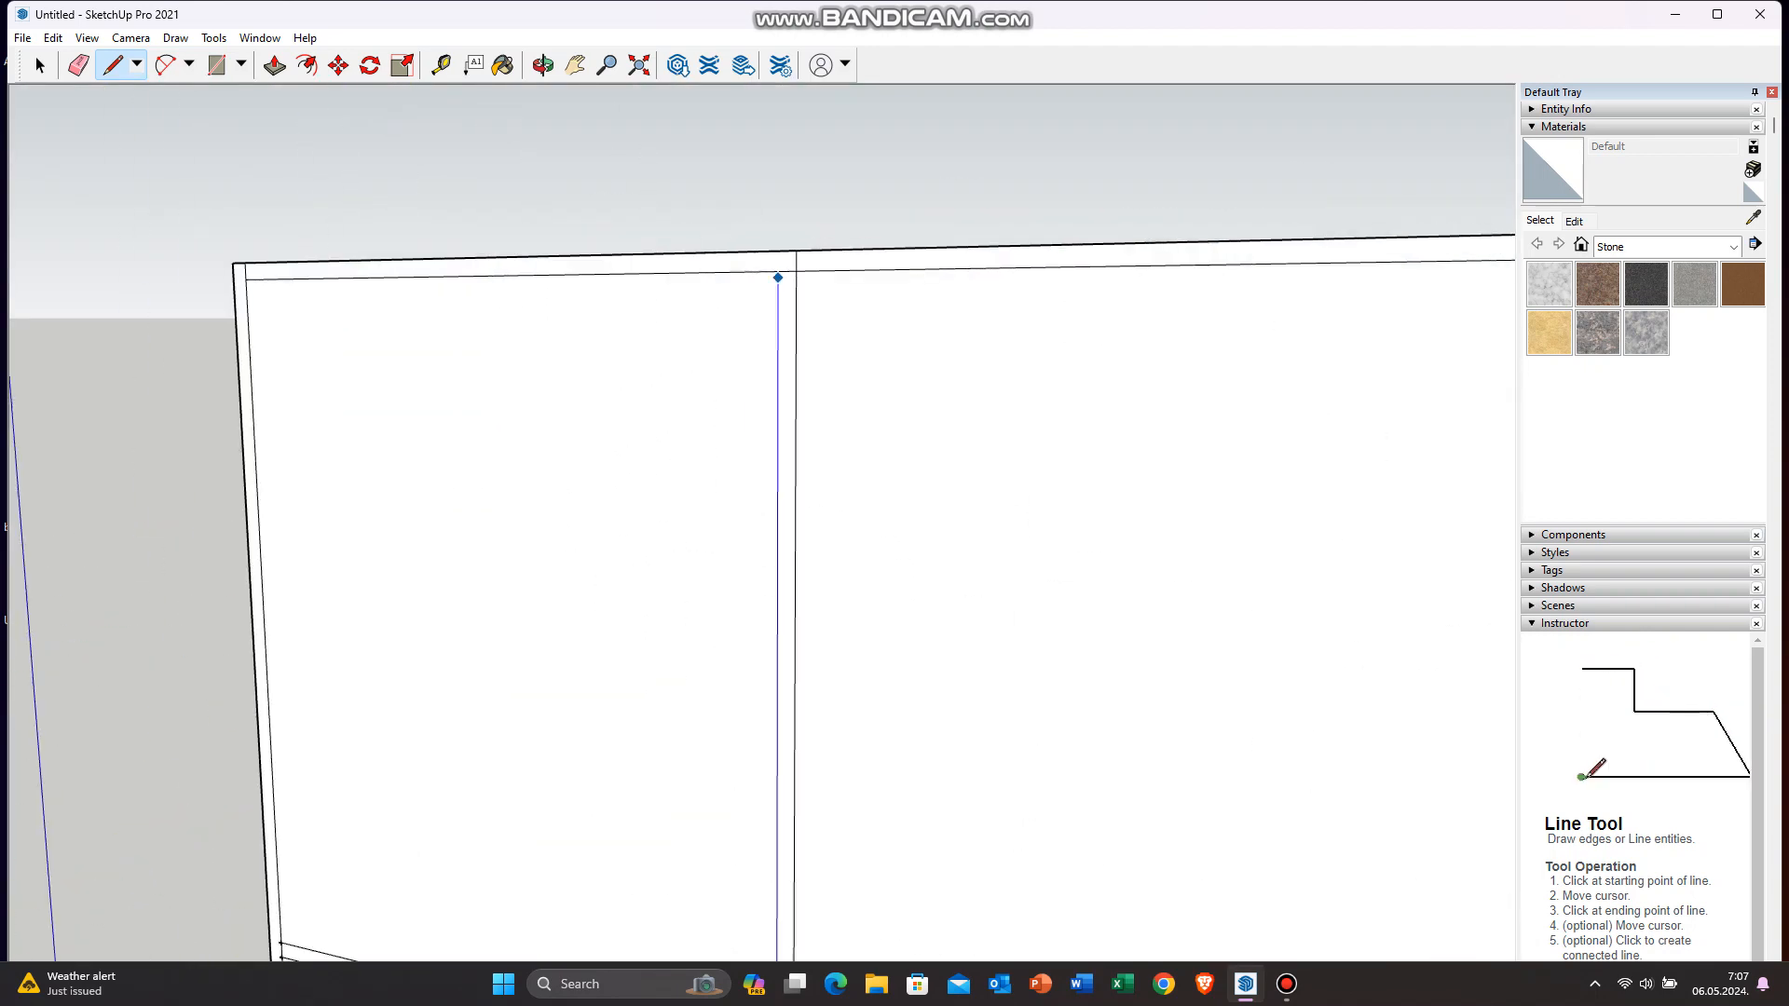
click(778, 251)
scroll(755, 250, down, 5)
scroll(782, 839, up, 6)
click(673, 738)
scroll(679, 731, down, 7)
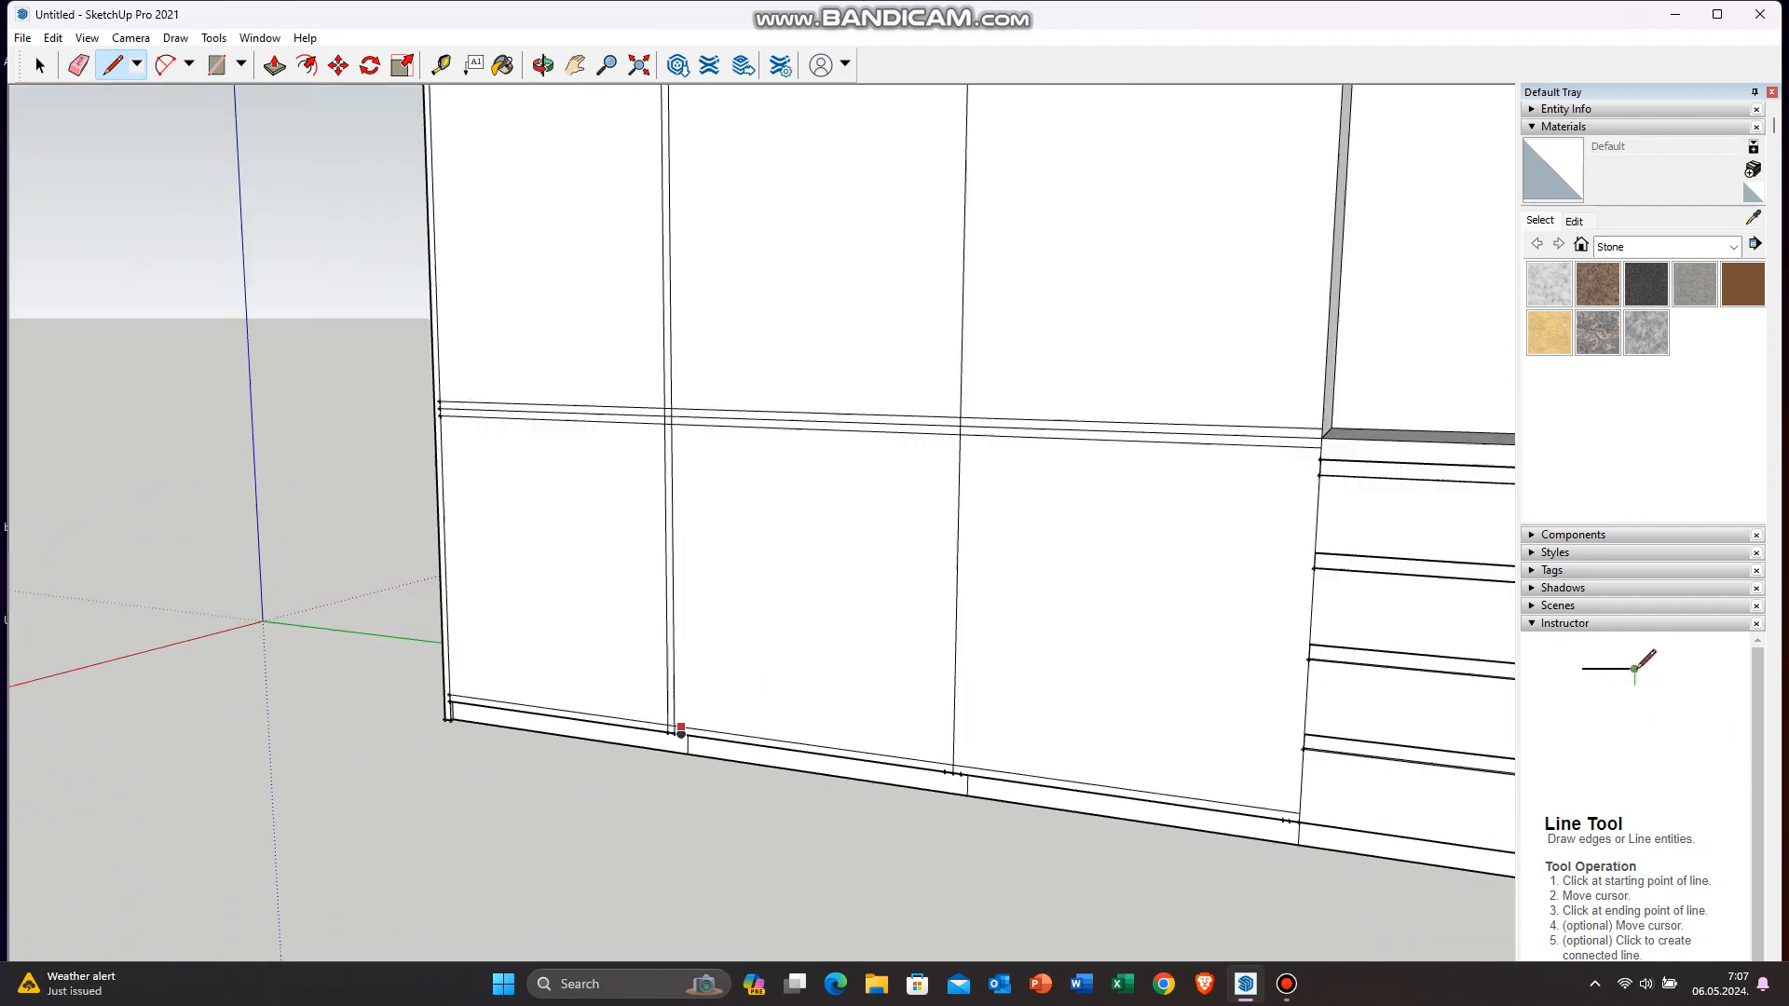
scroll(675, 242, up, 3)
scroll(710, 378, up, 6)
click(575, 353)
Step: Draw vertical lines on both sides of the second vertical divider, from the base to the cabinet's top edge
scroll(687, 293, down, 7)
scroll(803, 828, up, 6)
click(842, 723)
scroll(840, 828, down, 5)
scroll(842, 823, down, 3)
scroll(831, 275, up, 6)
click(902, 269)
scroll(831, 274, down, 7)
scroll(853, 876, up, 8)
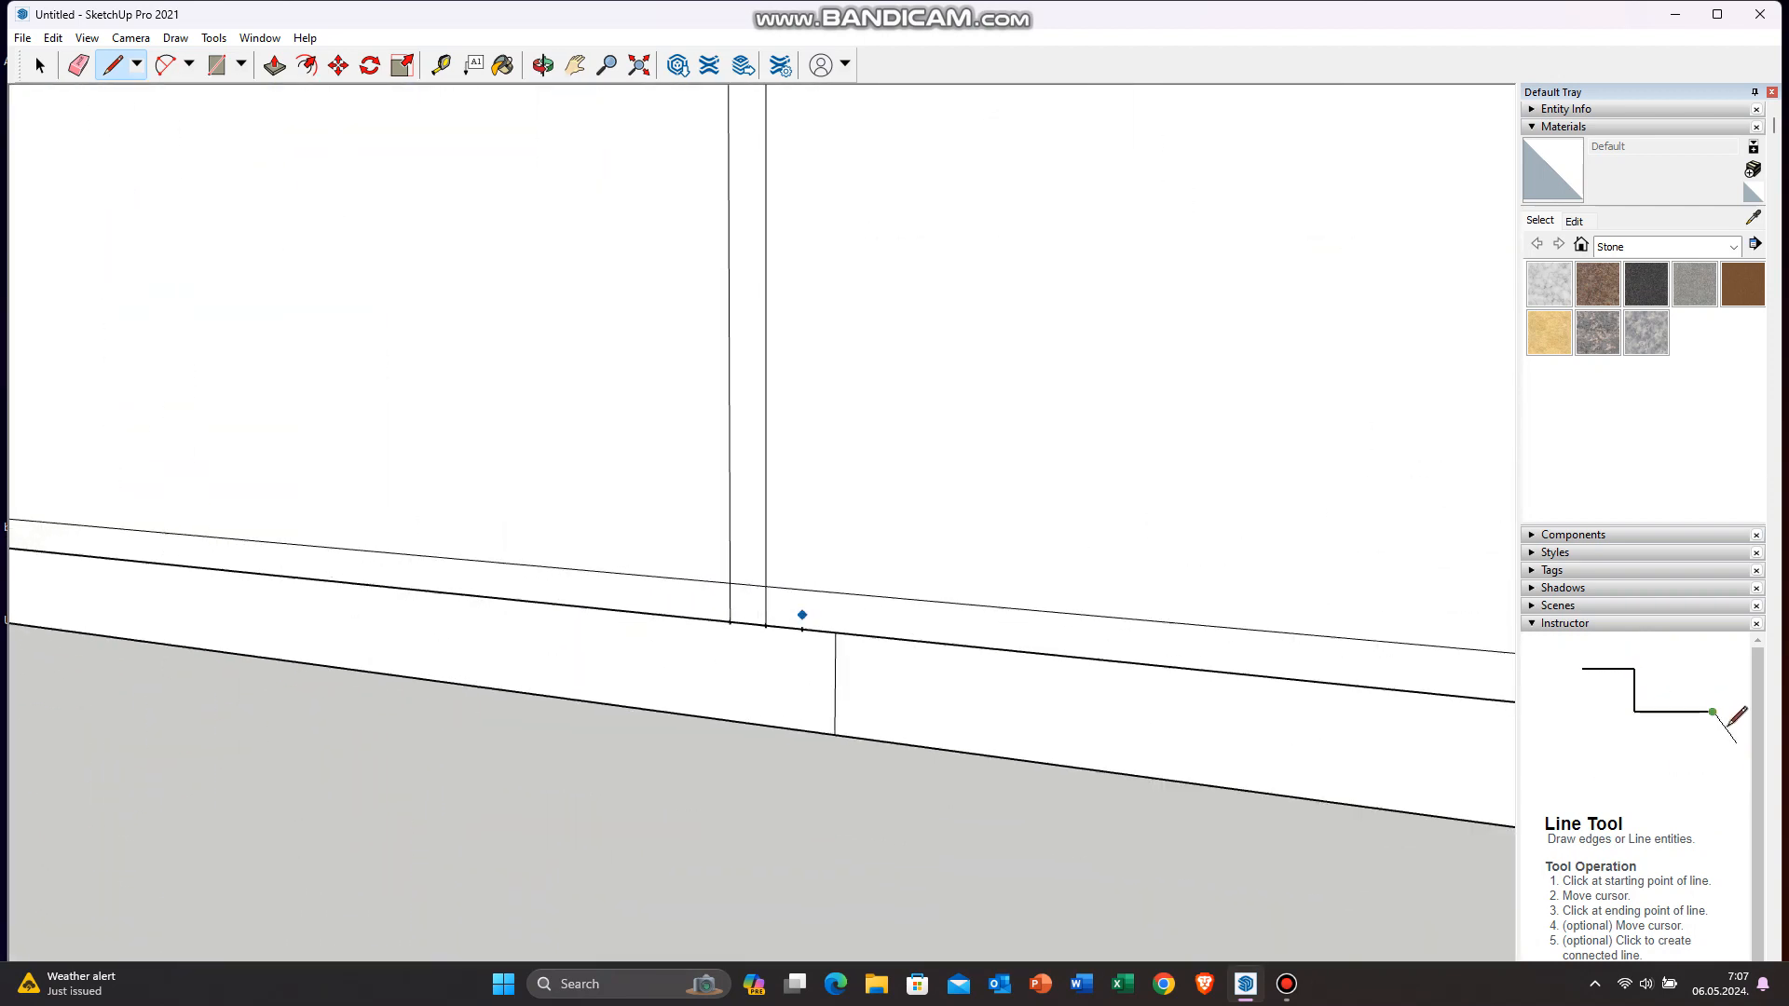
click(829, 647)
scroll(836, 722, down, 4)
scroll(831, 691, down, 4)
Step: Draw a full-height vertical line left of the third divider and one on its right from the niche to the top
scroll(932, 746, up, 6)
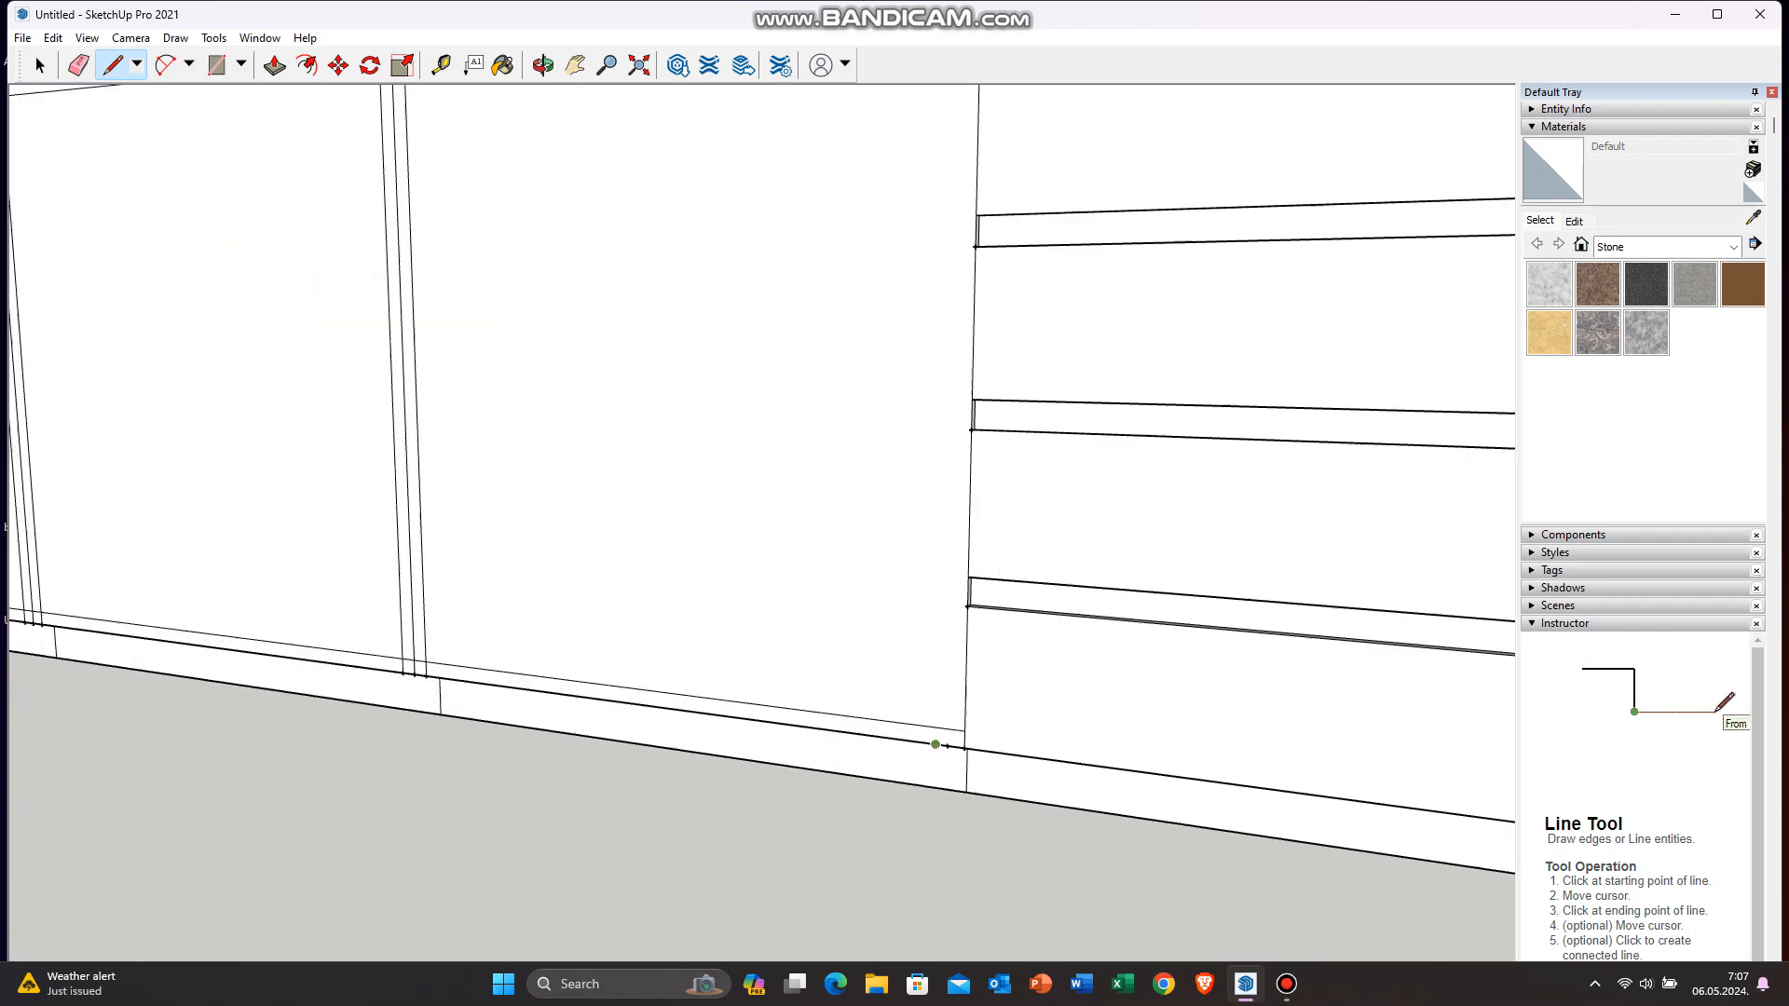
click(939, 760)
scroll(939, 773, down, 6)
scroll(927, 328, up, 7)
click(986, 356)
scroll(842, 351, down, 6)
scroll(895, 606, up, 7)
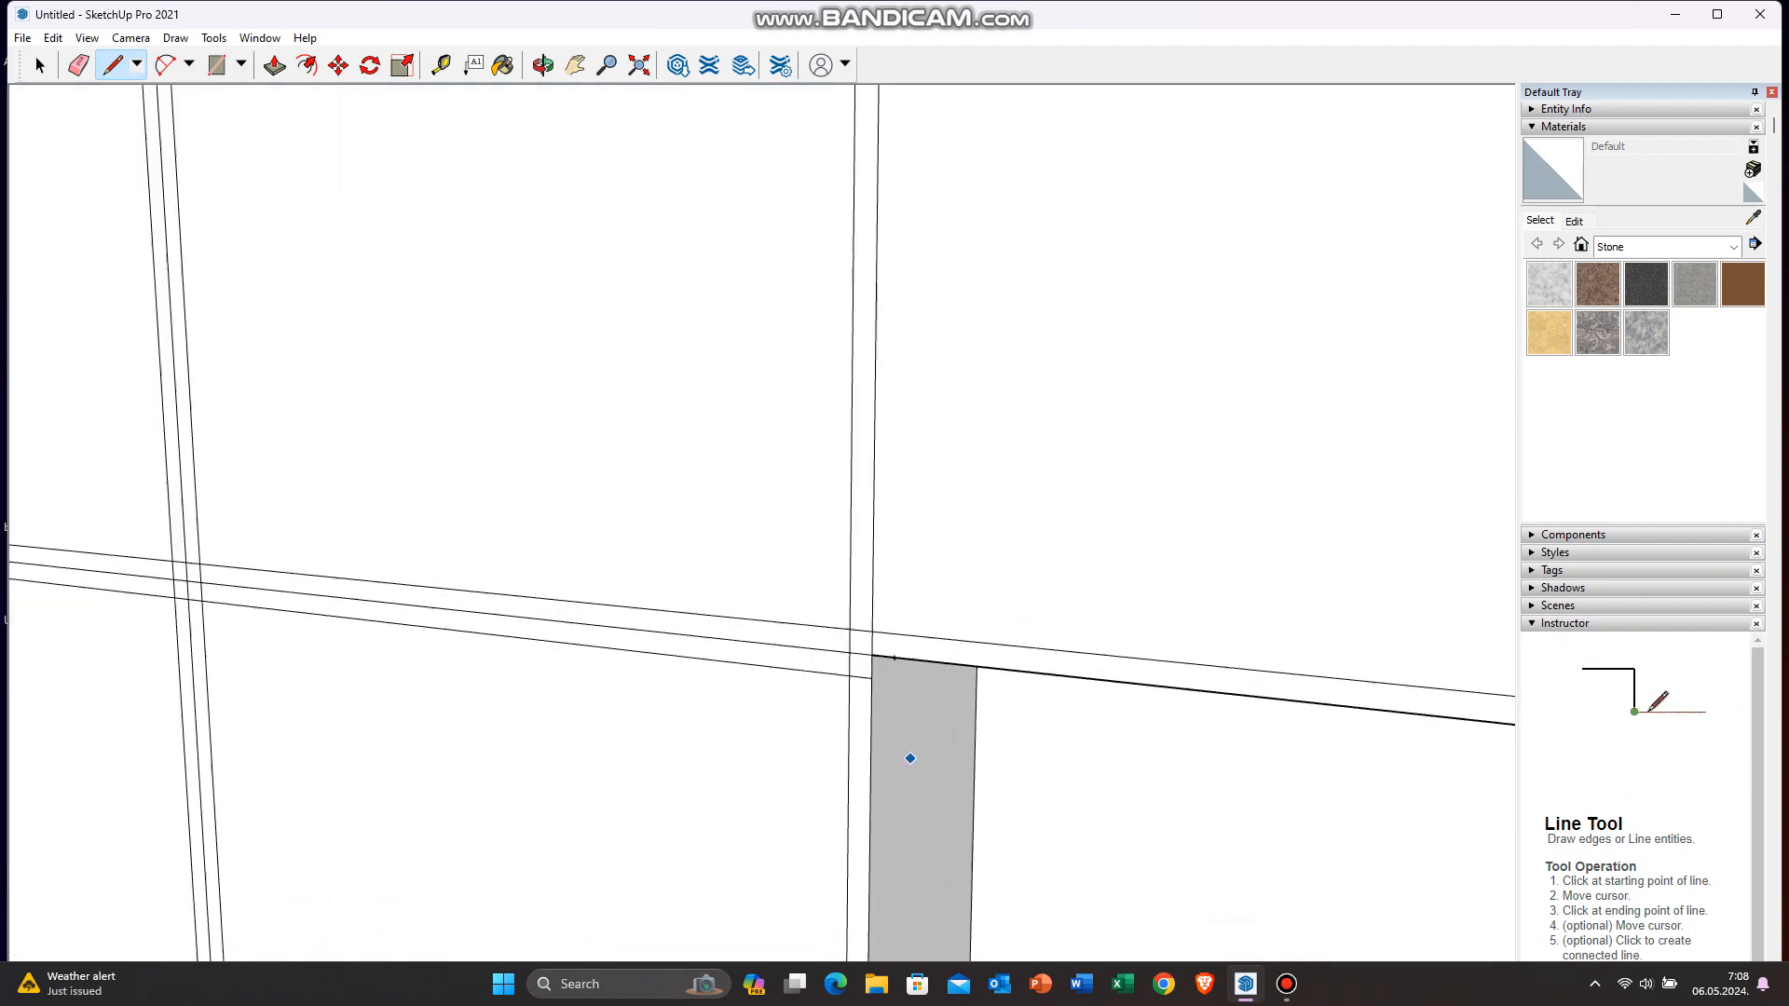
click(893, 602)
click(78, 64)
click(113, 65)
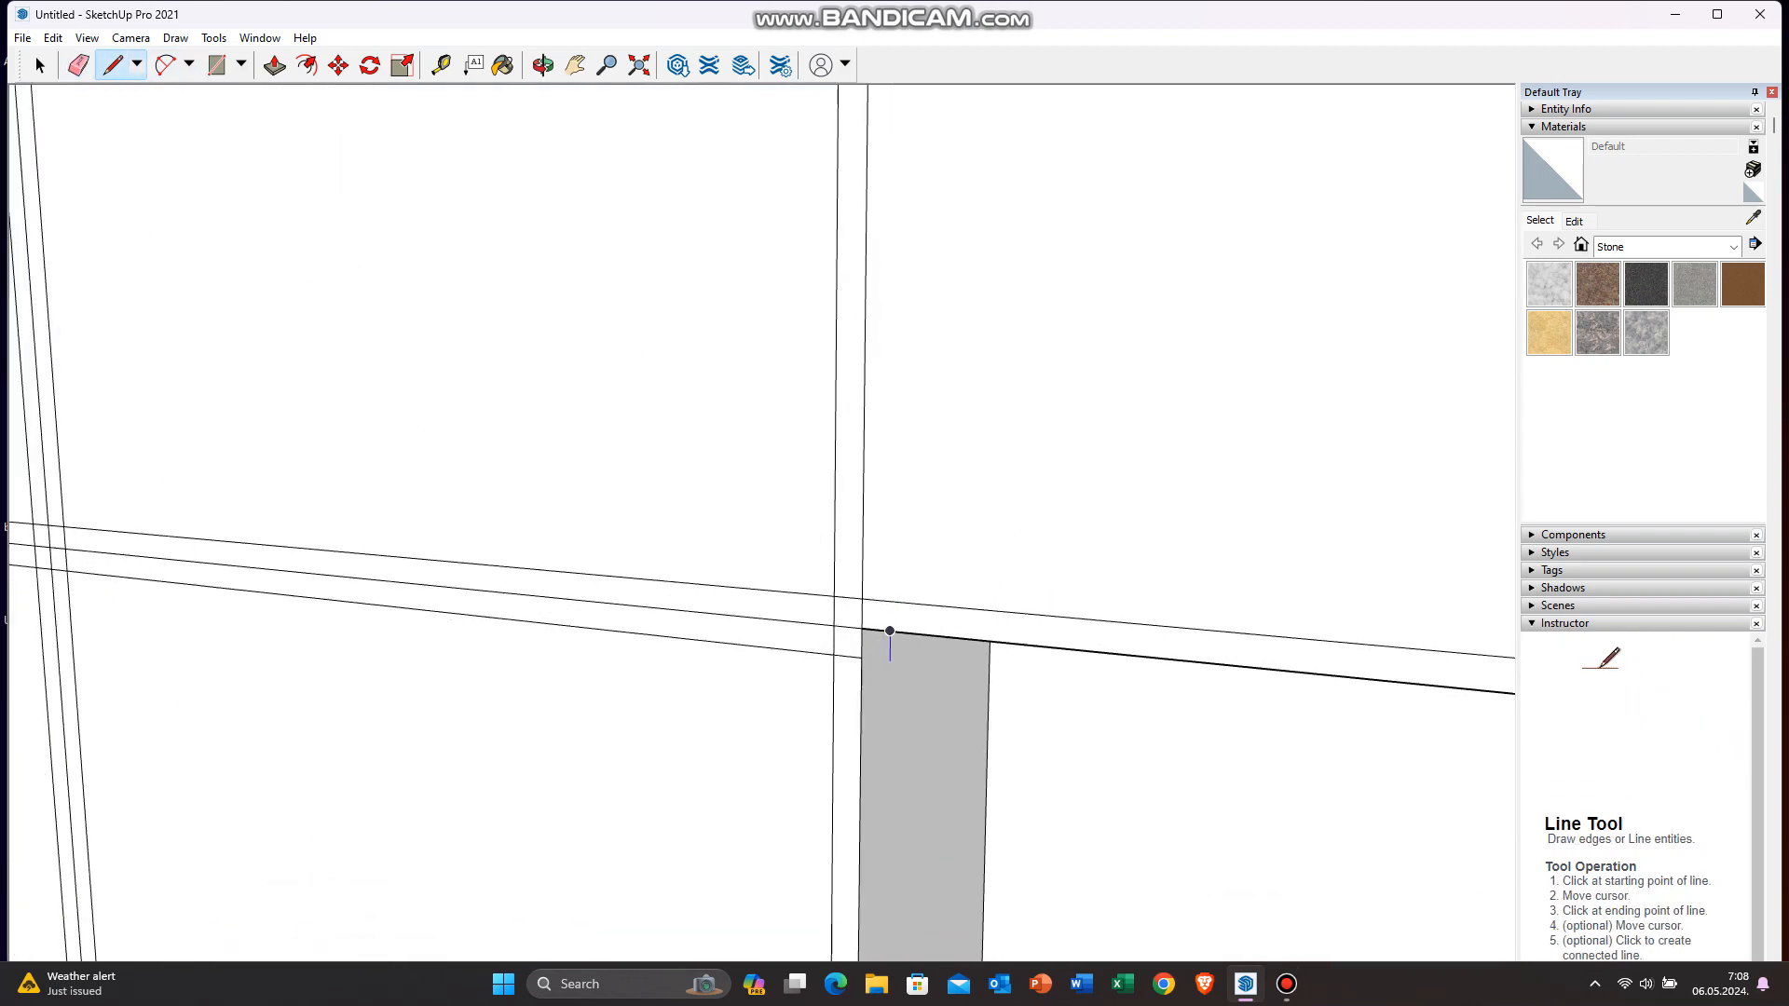
click(890, 631)
scroll(890, 631, down, 7)
scroll(915, 298, up, 6)
click(840, 280)
scroll(841, 280, down, 5)
scroll(942, 236, down, 5)
scroll(1283, 524, down, 1)
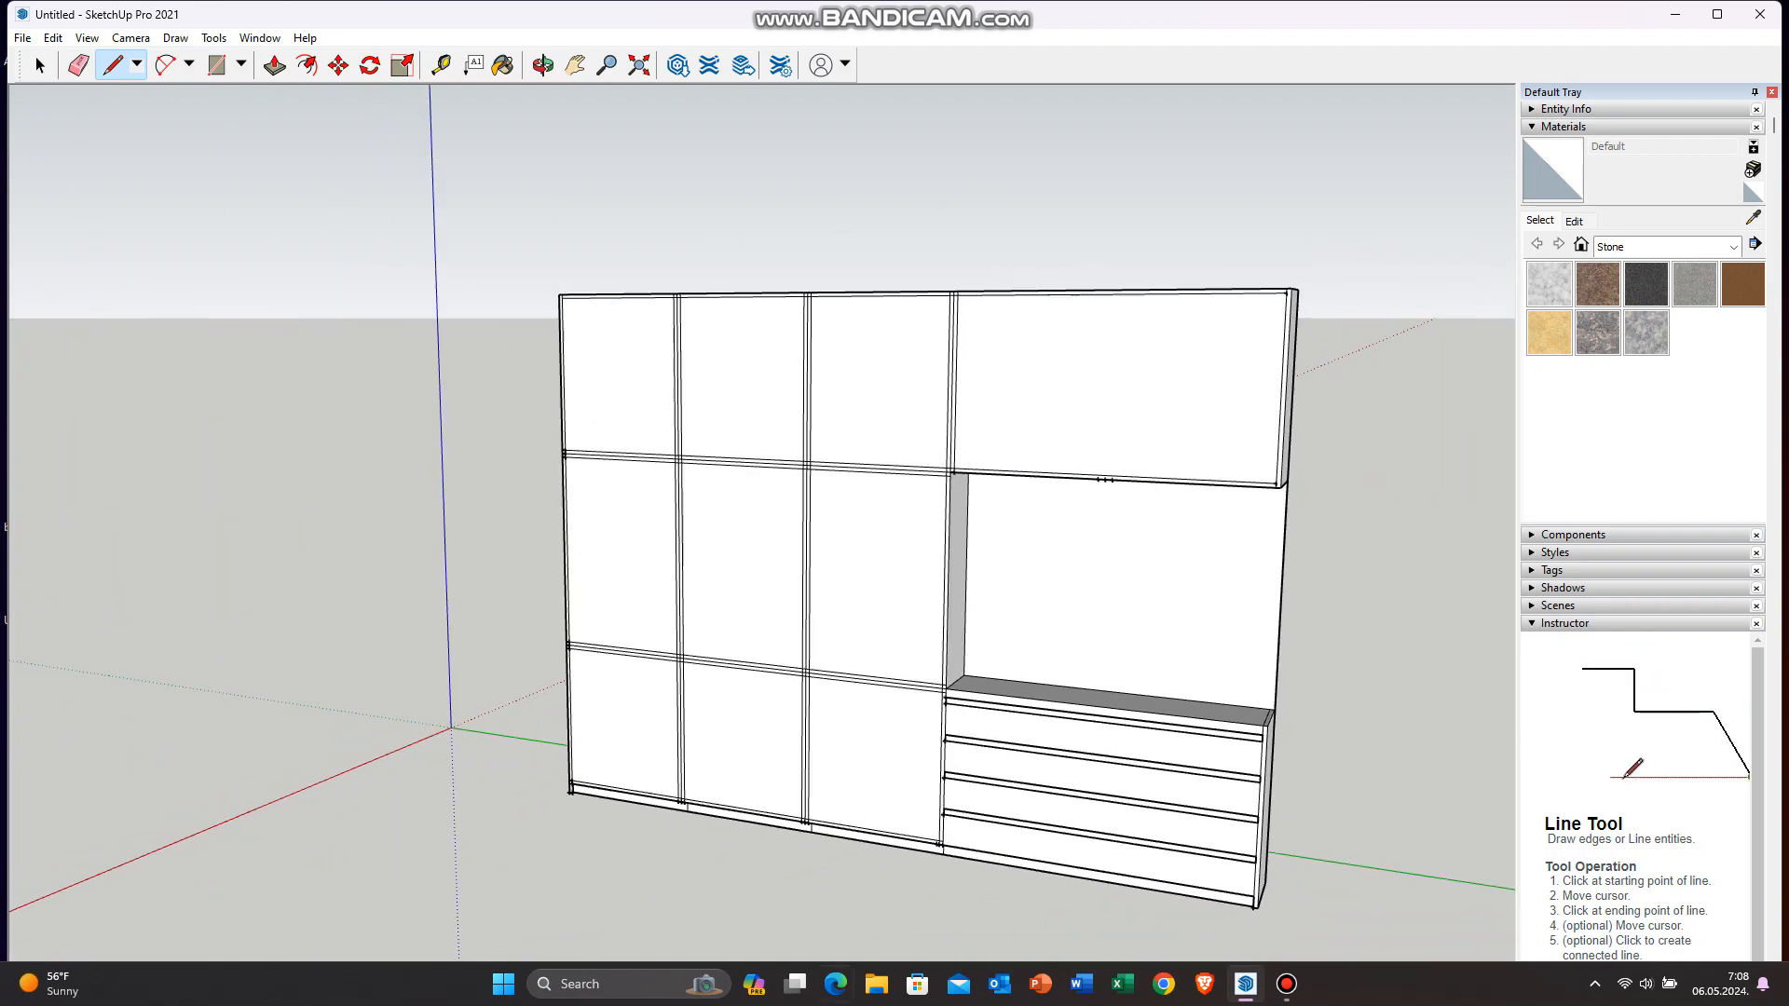
Step: Mark two pairs of closely spaced points along the left side edge of the bottom door row, undoing a misplaced mark
scroll(559, 790, up, 6)
click(442, 64)
scroll(569, 787, up, 2)
key(Escape)
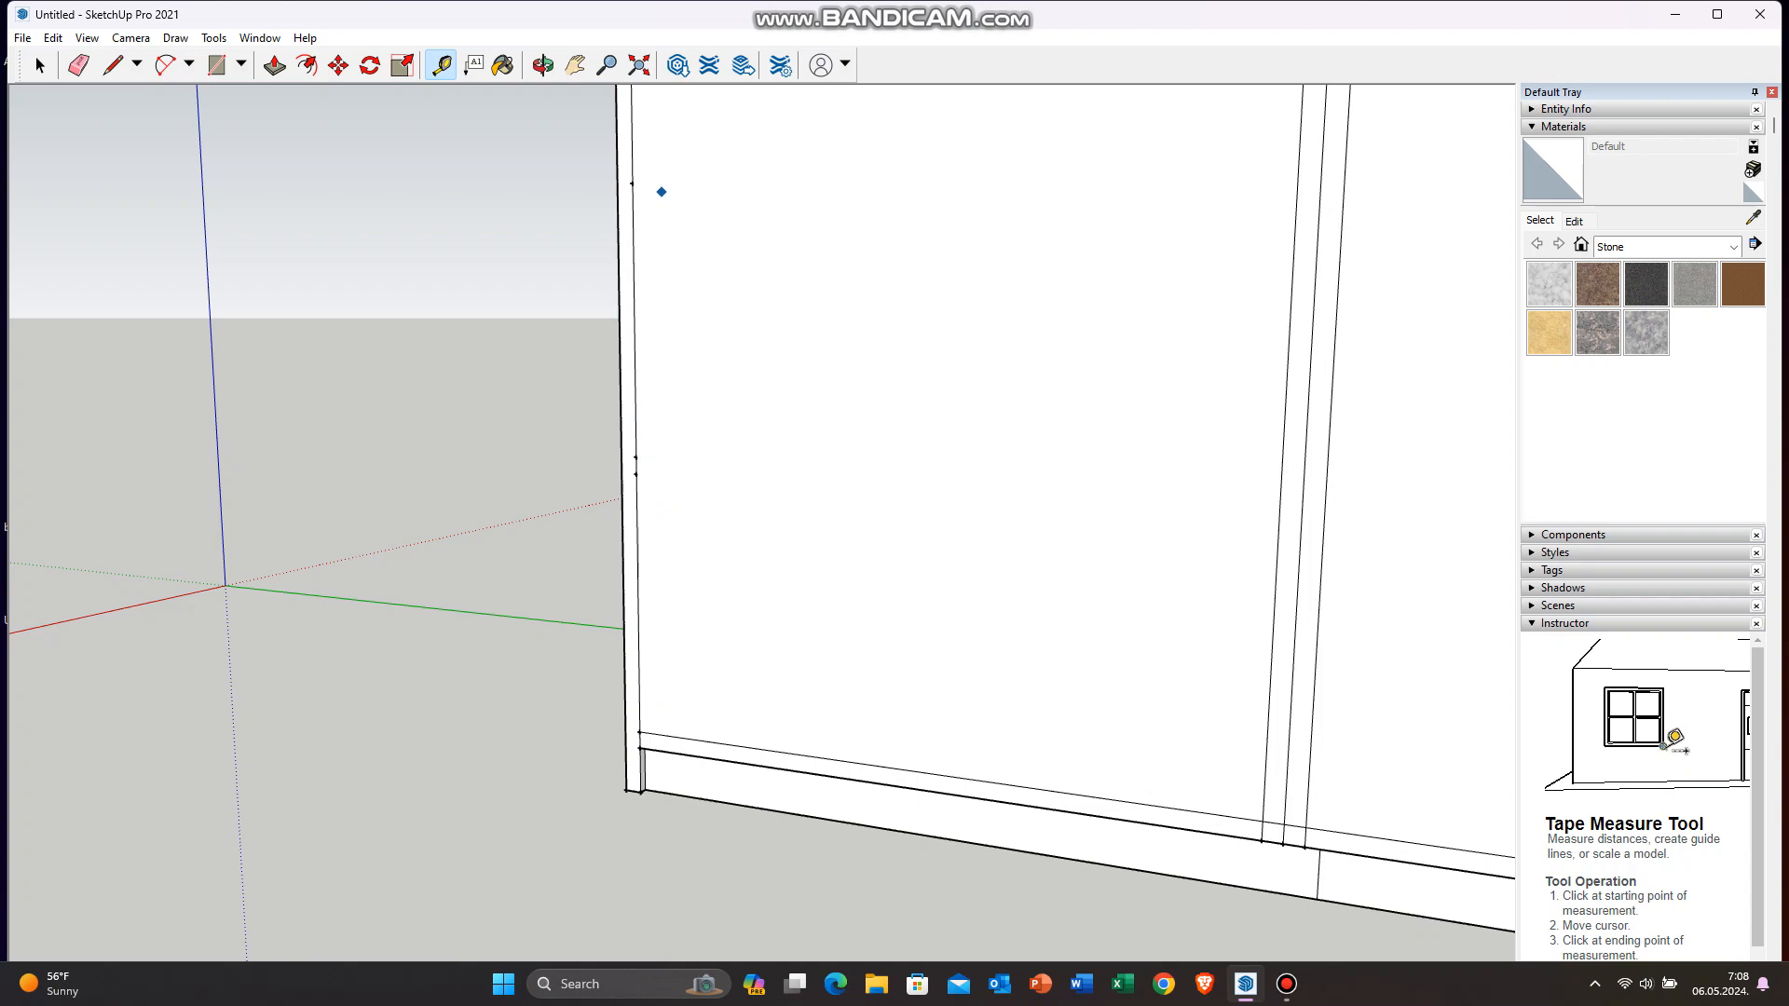
scroll(635, 393, down, 2)
click(53, 37)
click(103, 60)
scroll(651, 562, up, 2)
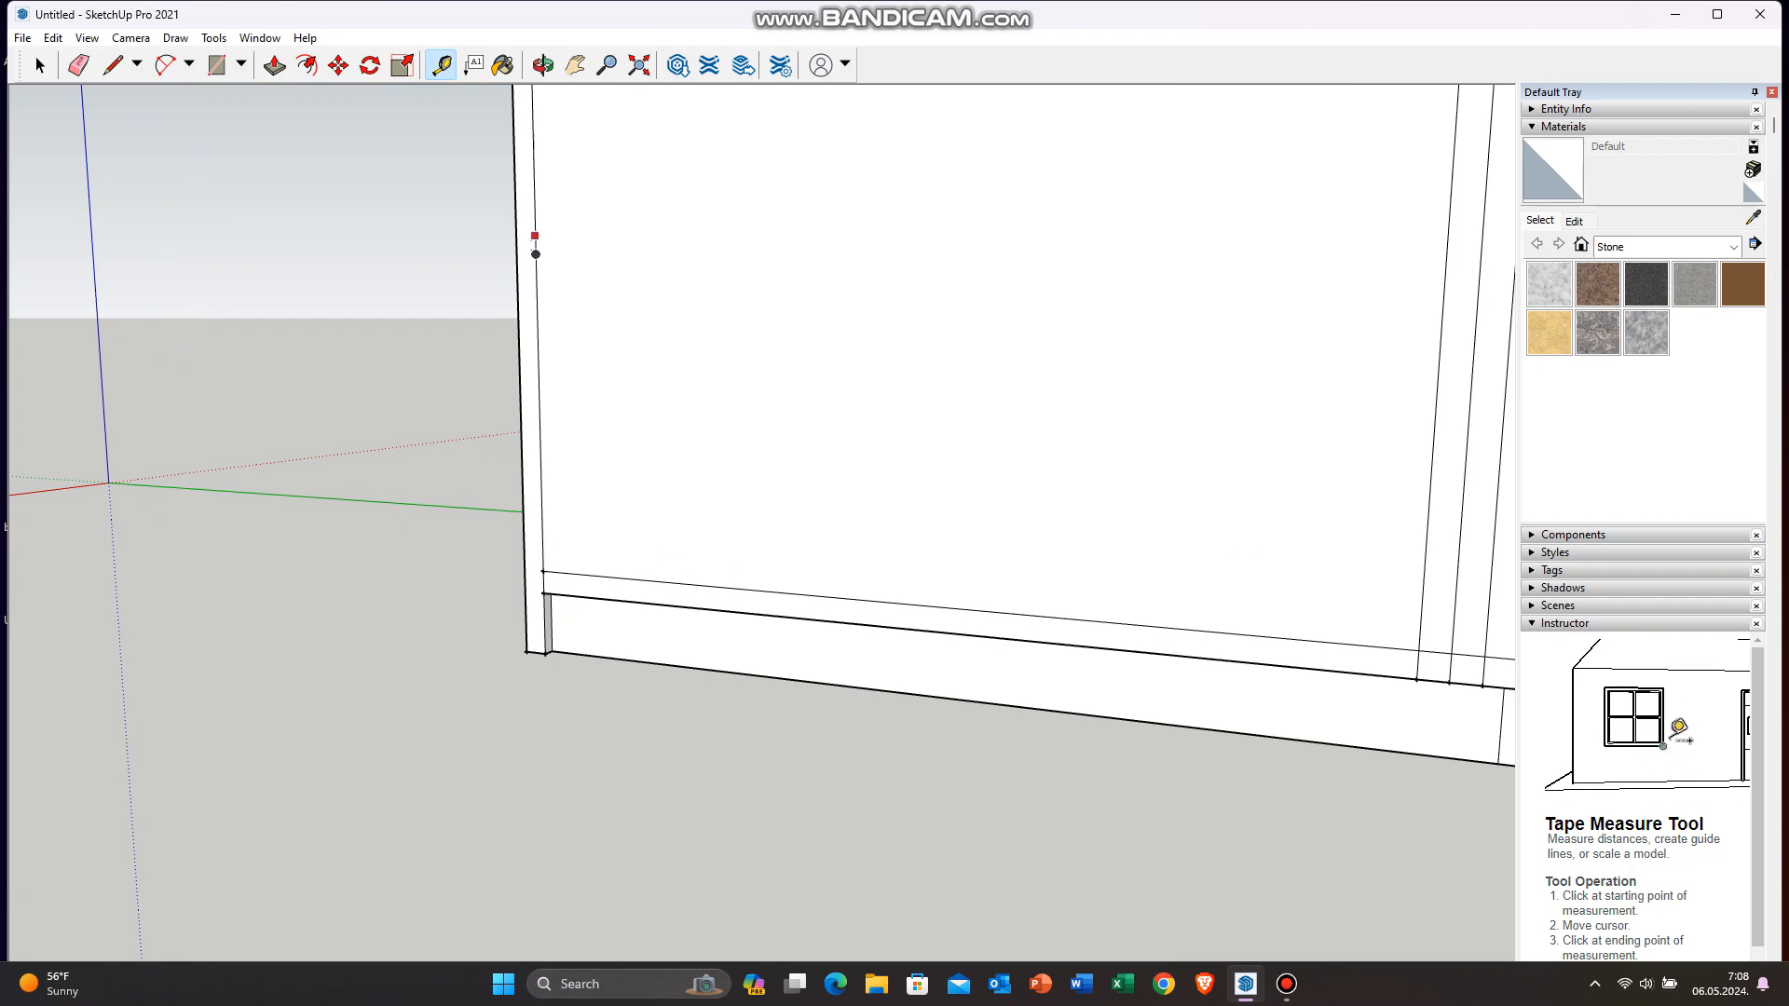
scroll(680, 377, up, 2)
scroll(568, 385, down, 3)
scroll(678, 163, up, 2)
Step: Draw two pairs of parallel horizontal groove lines from the left edge marks across the bottom door row
key(l)
scroll(677, 400, down, 3)
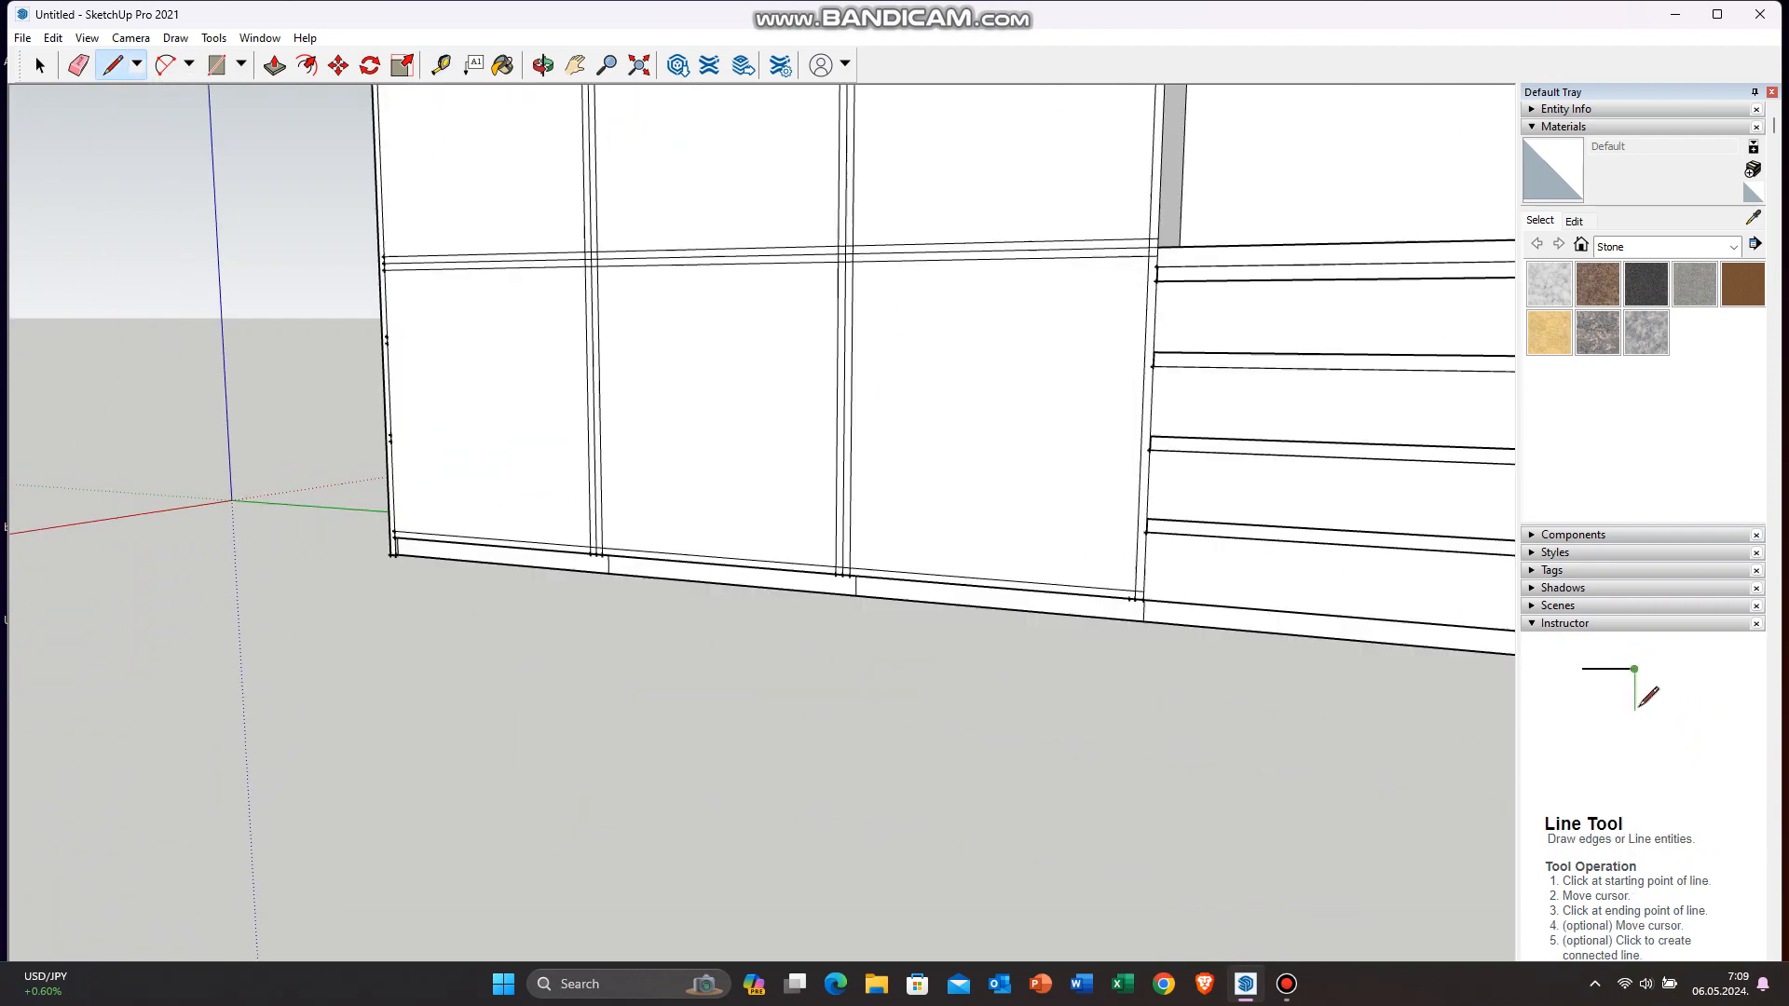
scroll(280, 401, up, 2)
click(271, 403)
click(1041, 428)
scroll(295, 404, up, 4)
scroll(373, 406, down, 2)
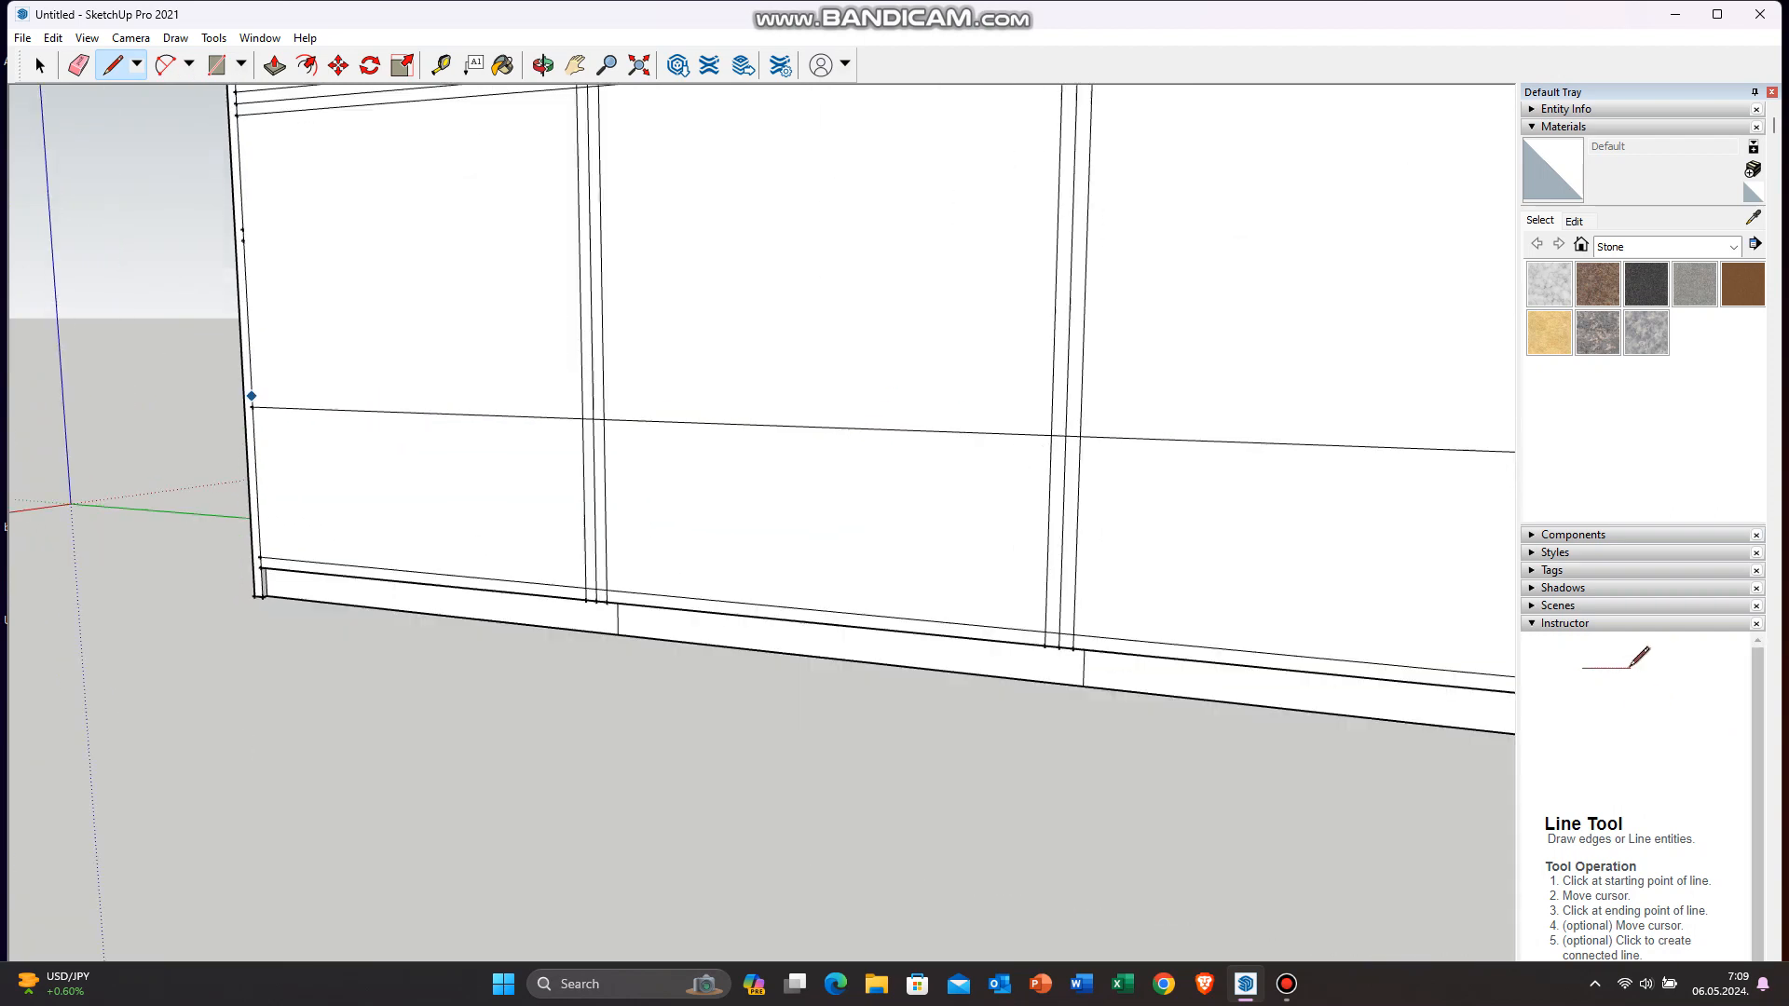
scroll(270, 317, down, 3)
click(320, 351)
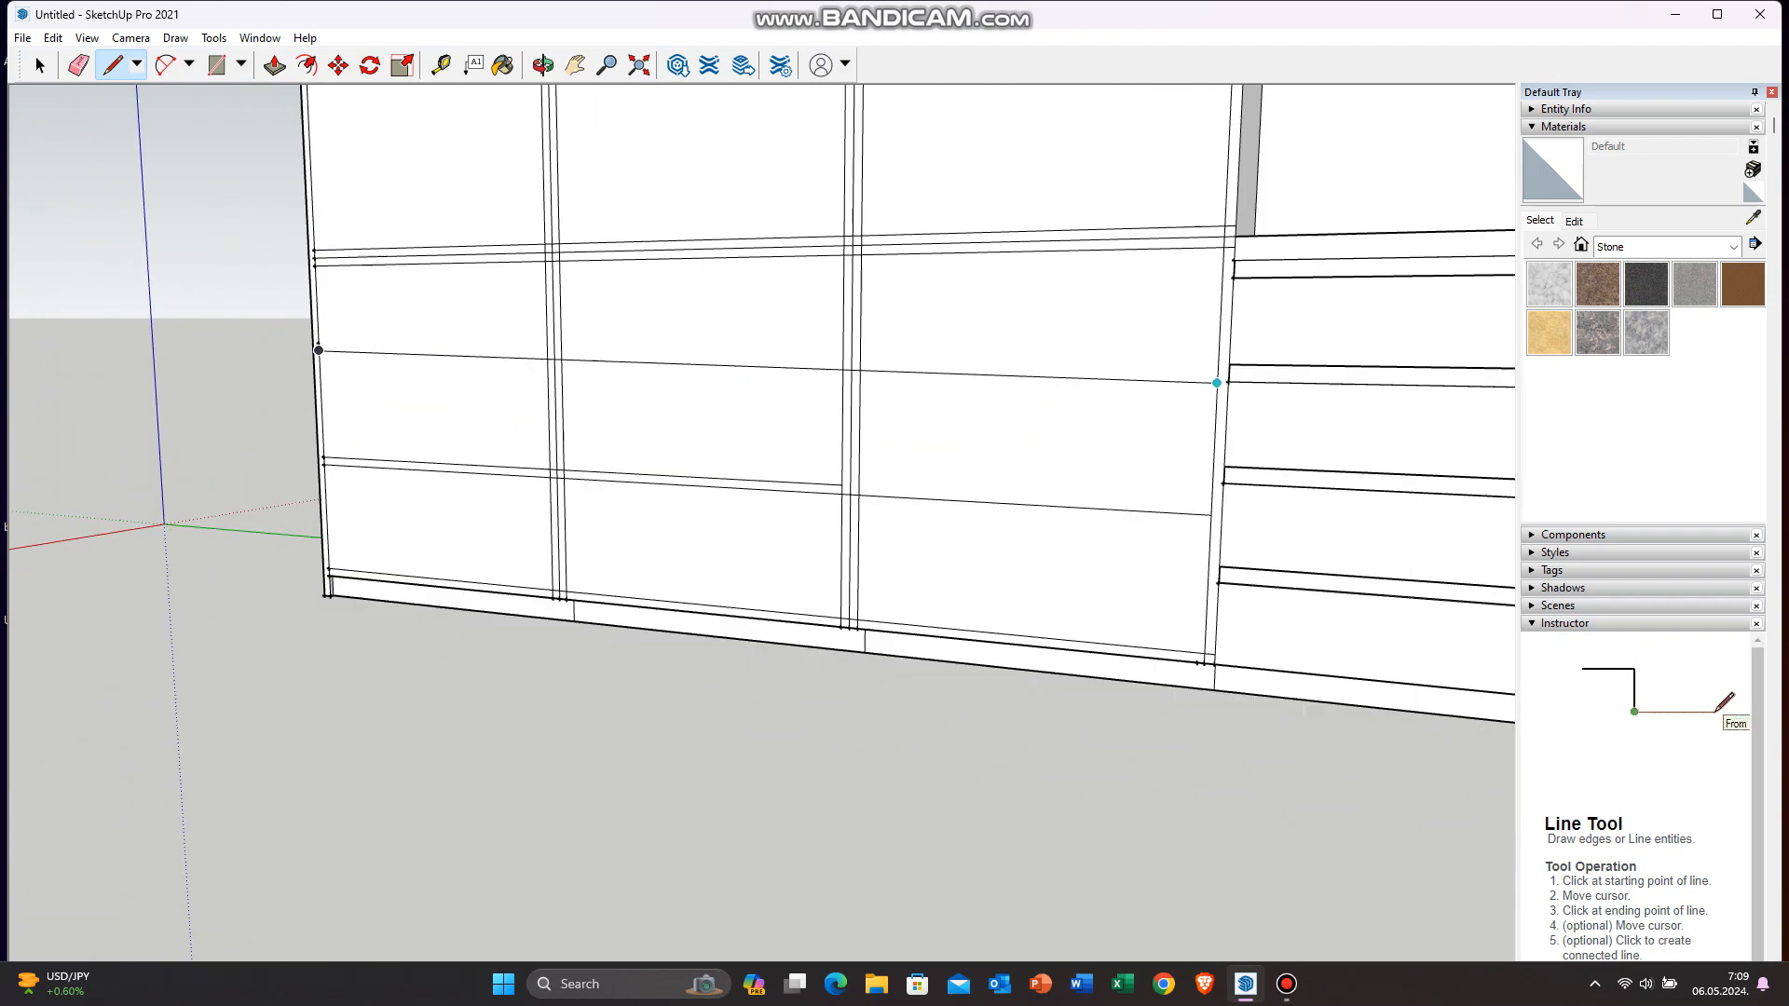
scroll(927, 358, up, 4)
scroll(930, 354, down, 4)
scroll(643, 511, down, 4)
Step: Mark three pairs of closely spaced points along the left side edge of the middle door row
scroll(513, 652, up, 6)
key(t)
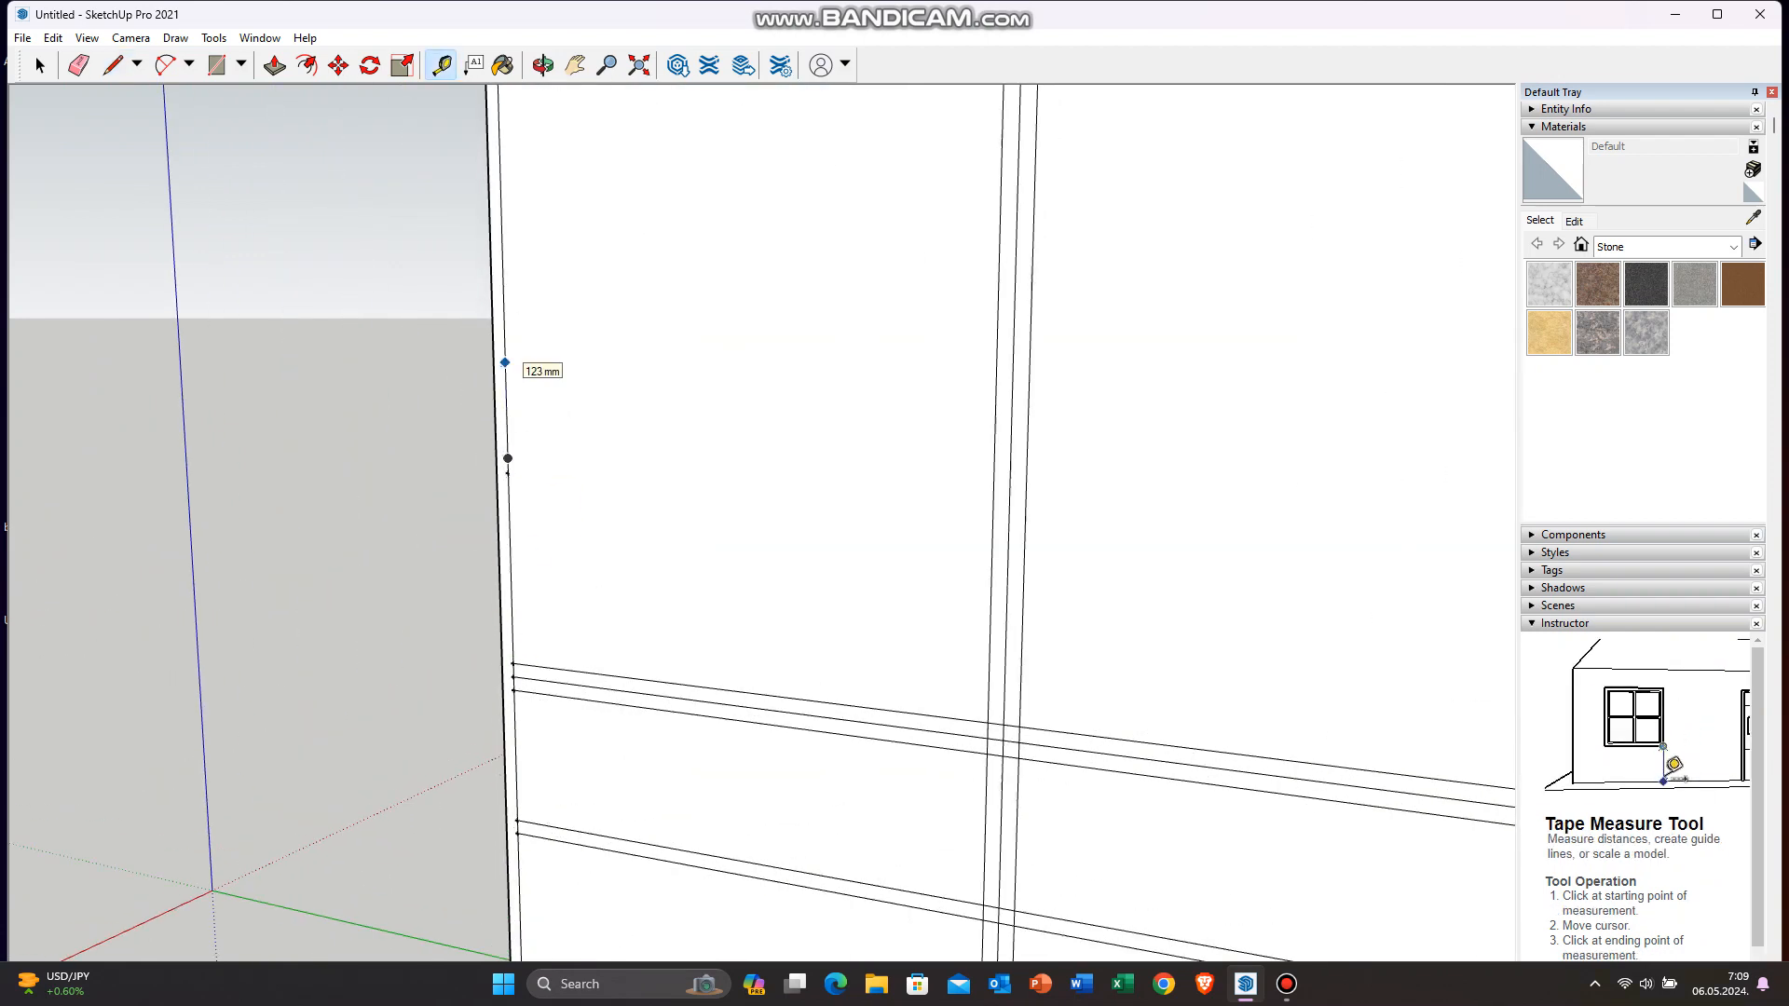
scroll(497, 385, up, 3)
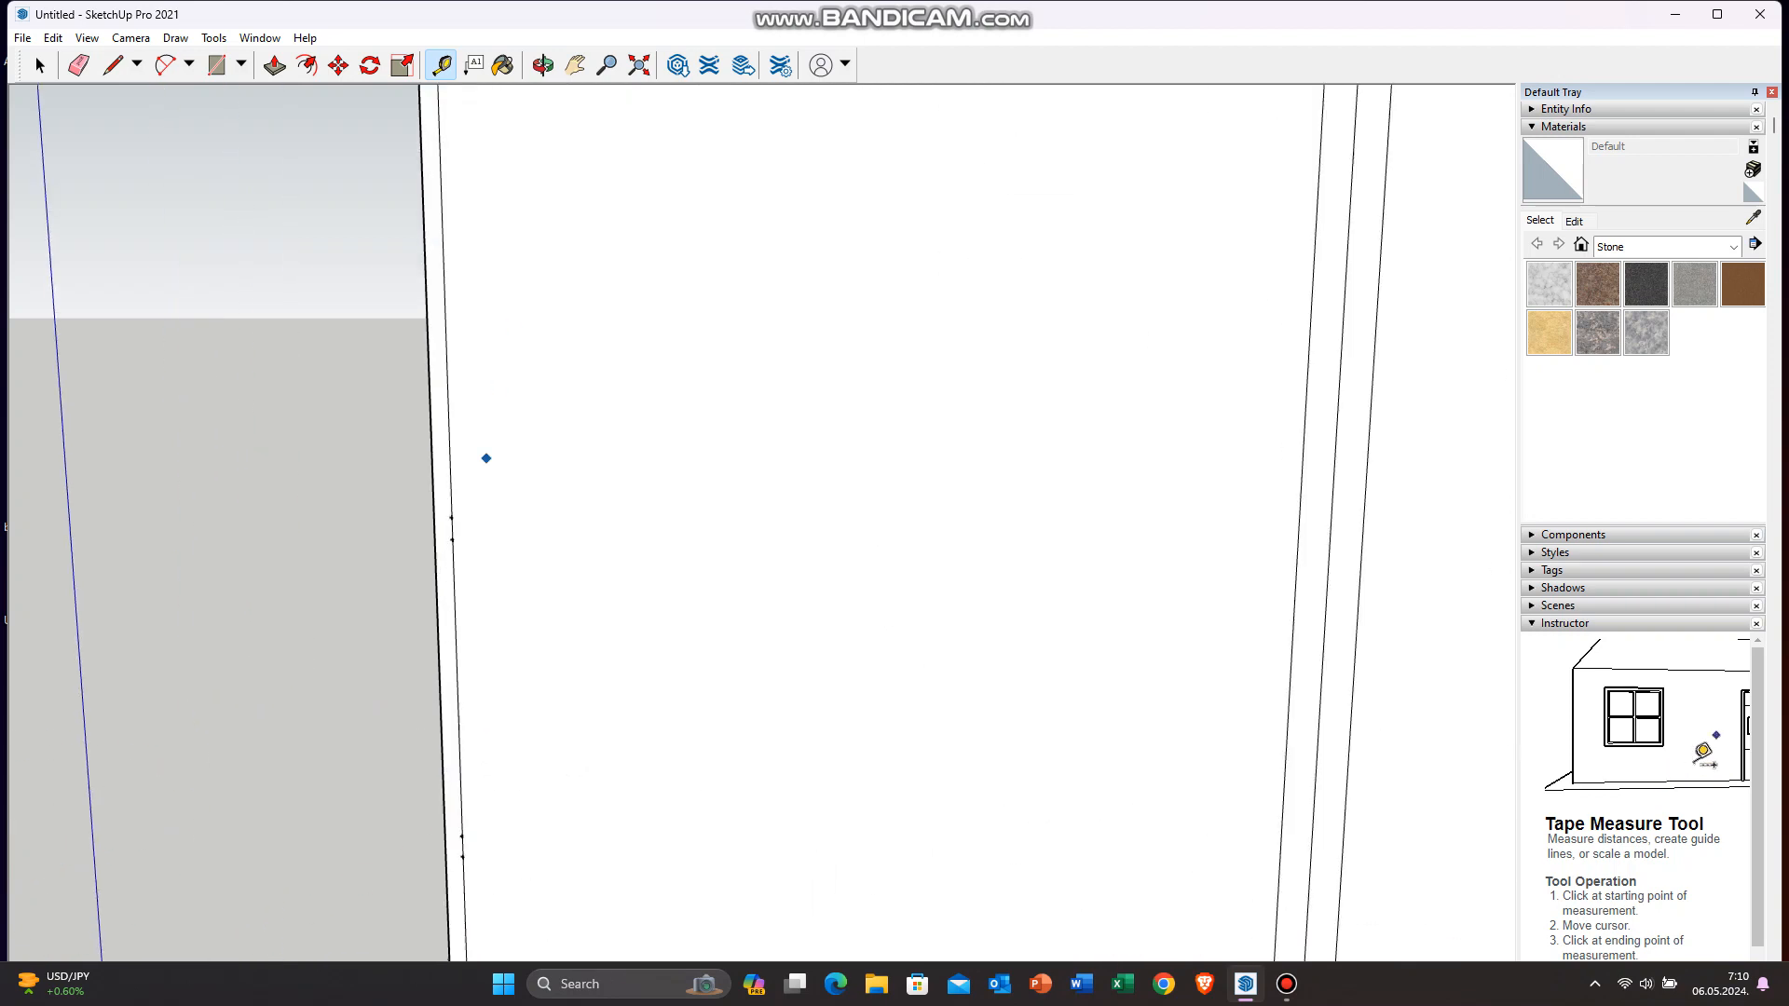
scroll(449, 449, down, 3)
scroll(487, 388, up, 3)
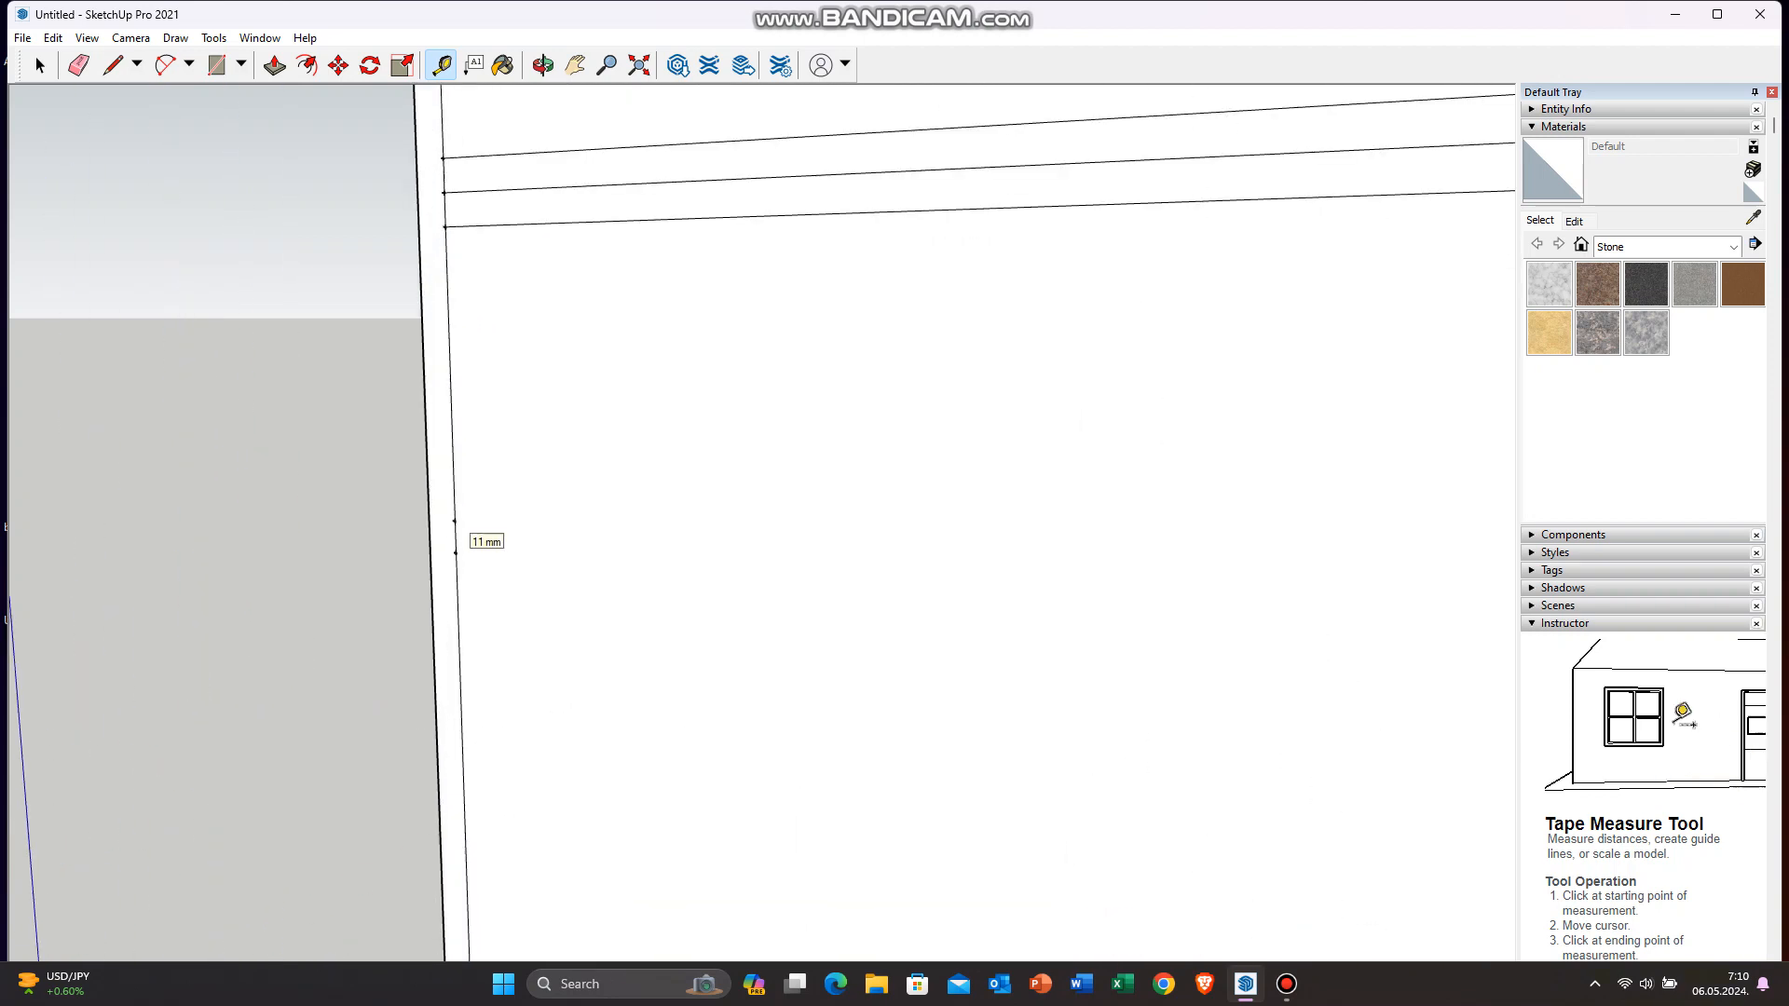
Step: Mark two pairs of closely spaced points along the left side edge of the top door row
scroll(454, 551, down, 3)
scroll(482, 617, up, 3)
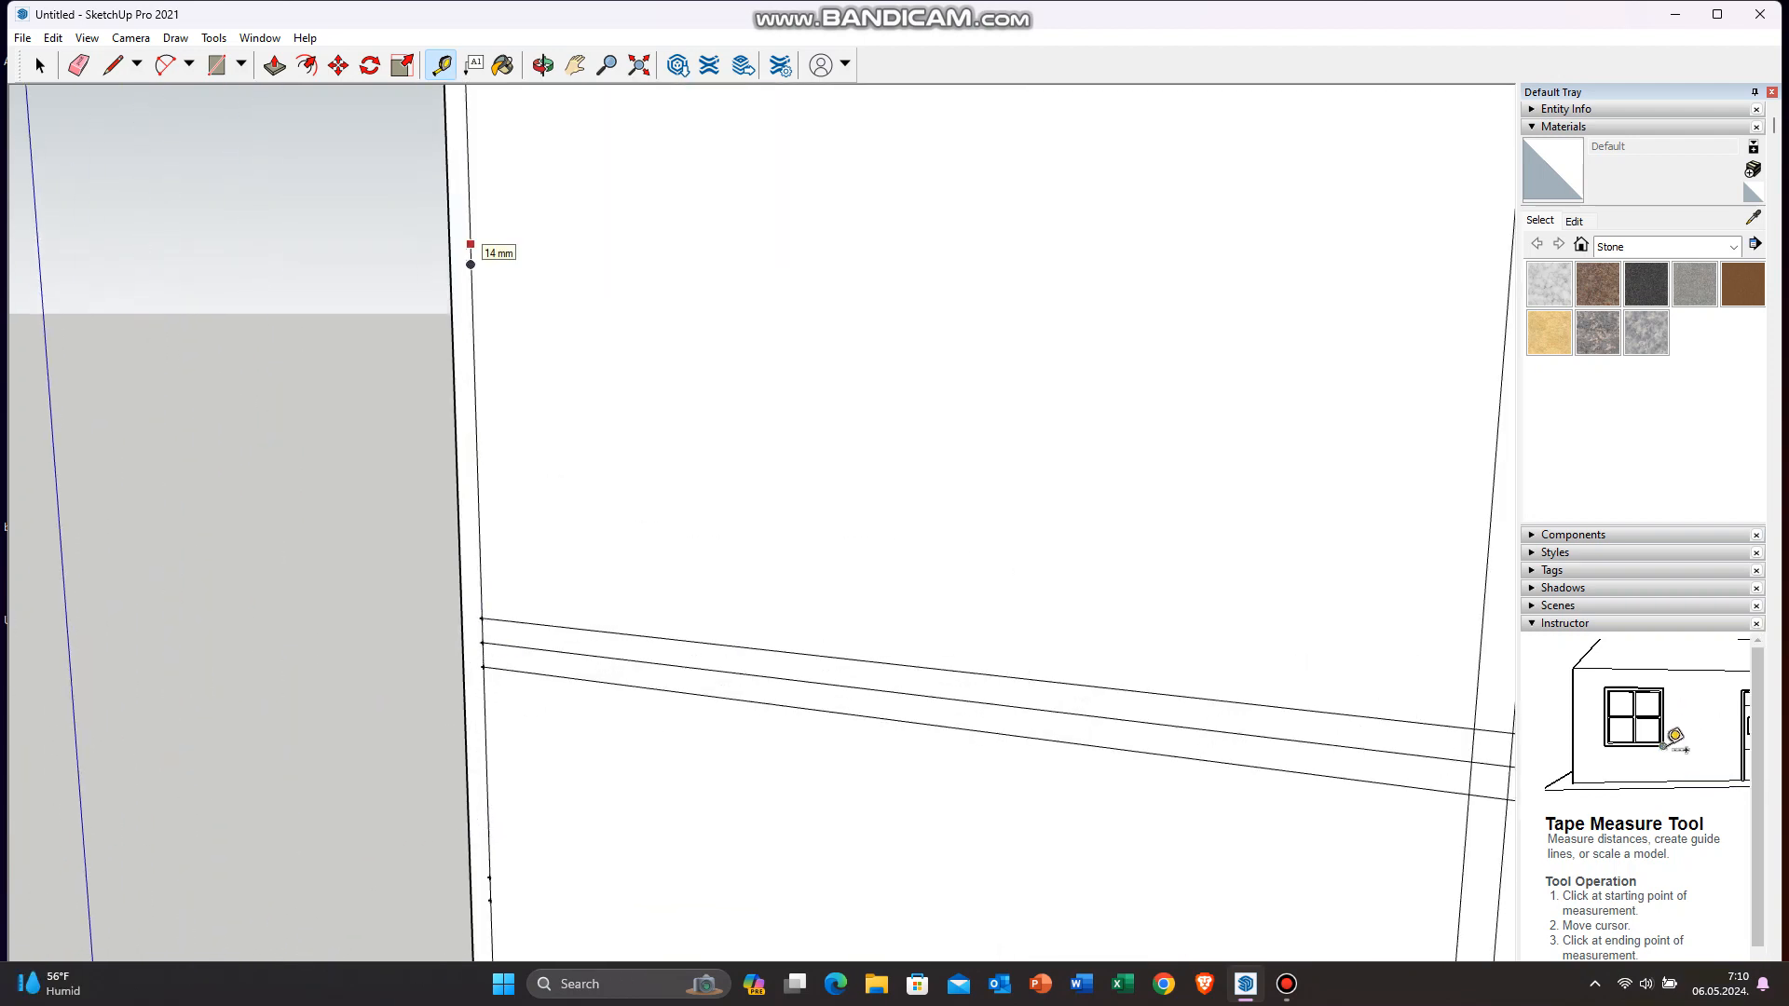
scroll(475, 191, up, 3)
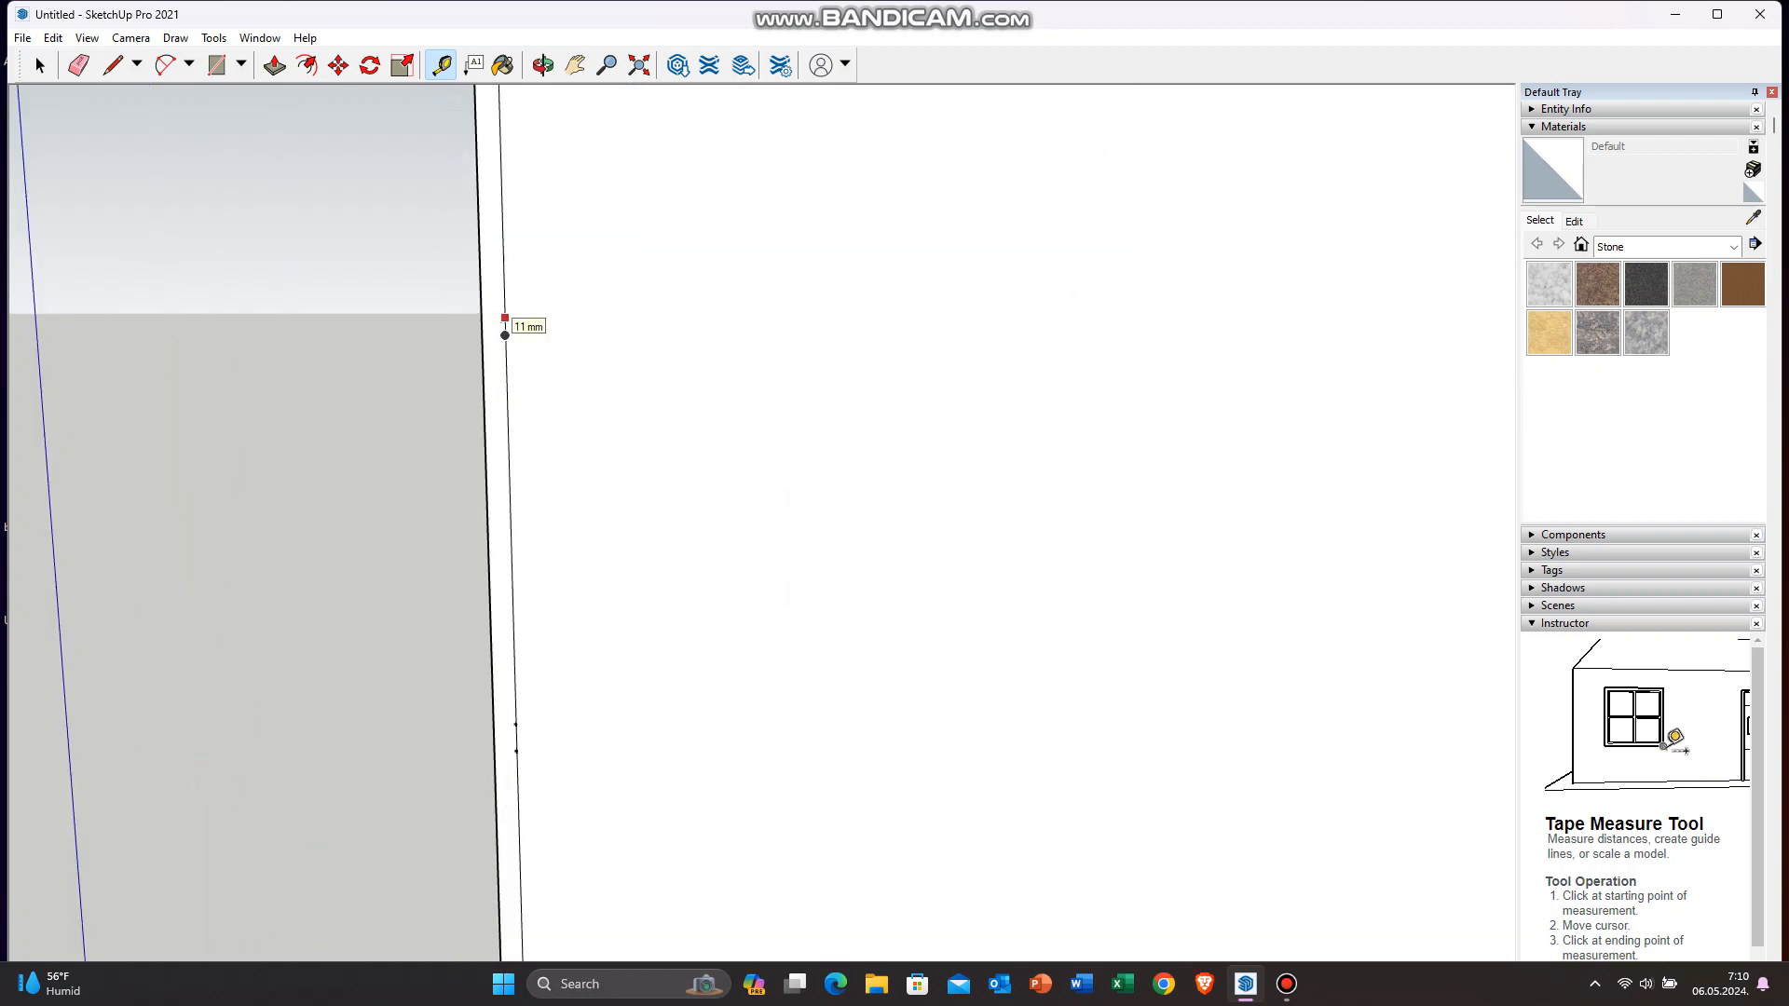
Step: Draw the upper pair of horizontal groove lines across the top door row up to the wide door's right edge
key(l)
scroll(504, 466, down, 3)
scroll(351, 613, up, 2)
scroll(224, 383, down, 3)
click(221, 383)
click(1004, 405)
scroll(248, 355, up, 3)
scroll(293, 377, down, 2)
click(1385, 415)
Step: Draw the lower pair of horizontal groove lines across the top door row up to the wide door's right edge
scroll(138, 466, up, 4)
click(132, 463)
scroll(112, 470, down, 5)
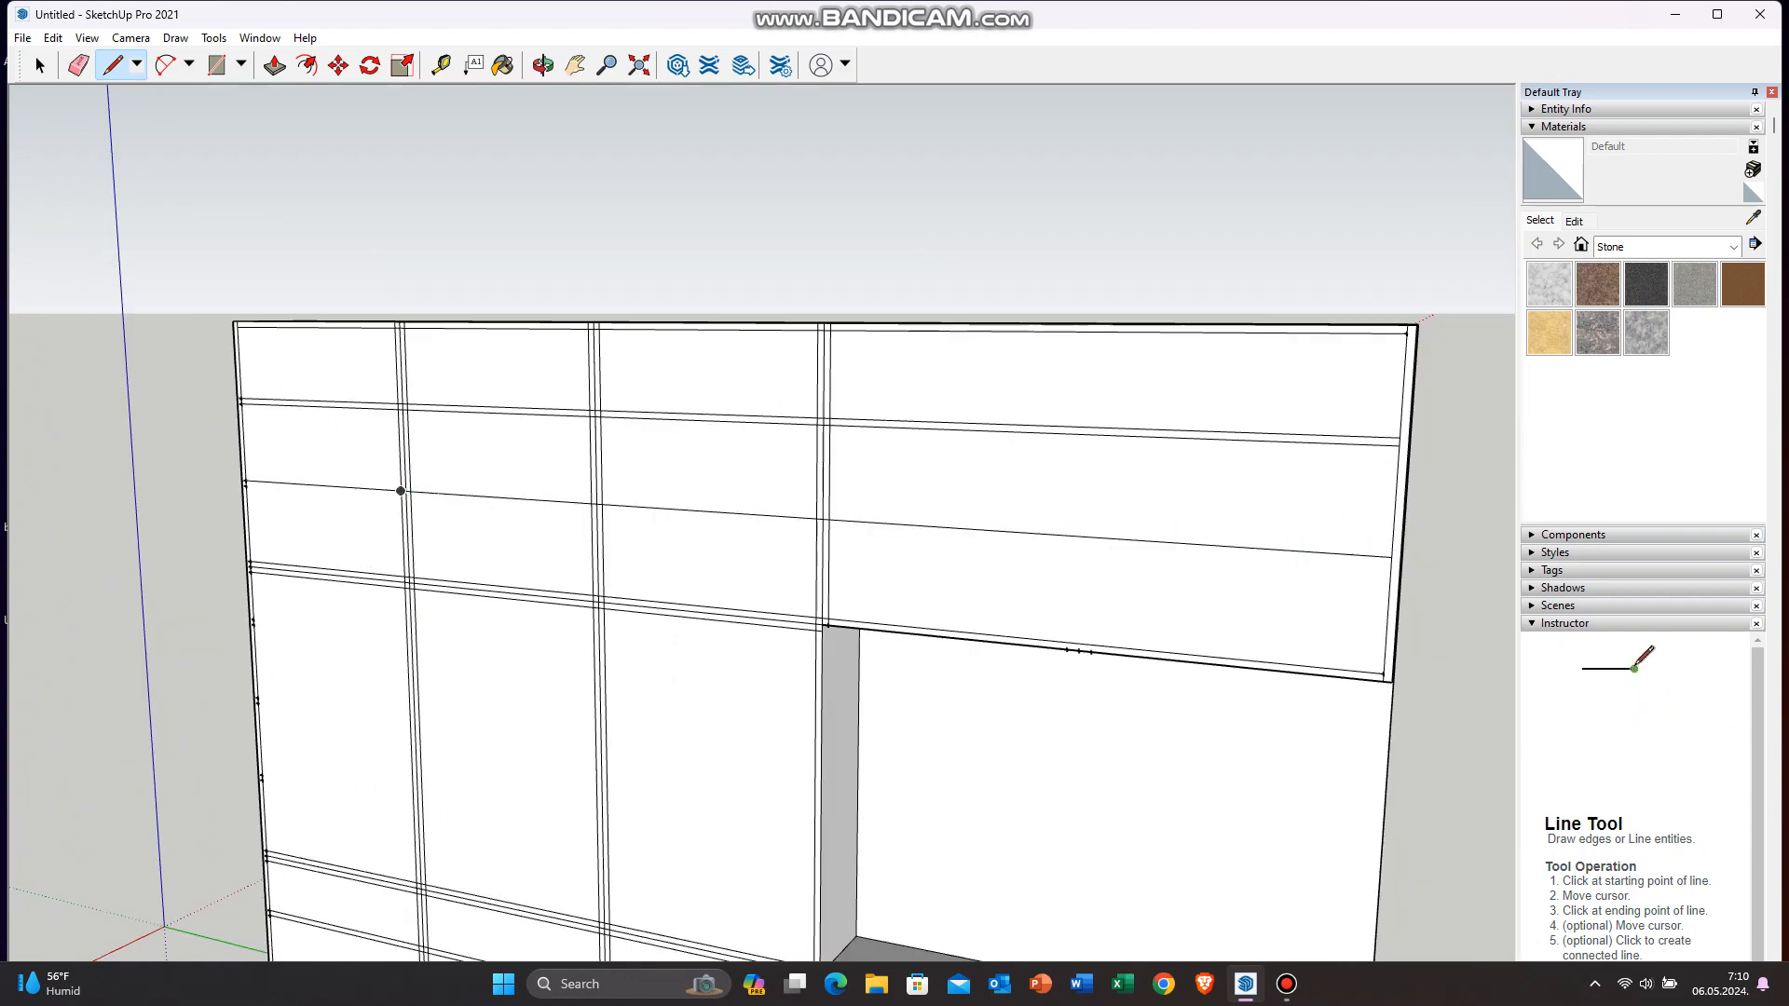
scroll(246, 496, up, 5)
click(243, 419)
scroll(209, 475, down, 5)
scroll(1290, 606, up, 2)
click(1291, 599)
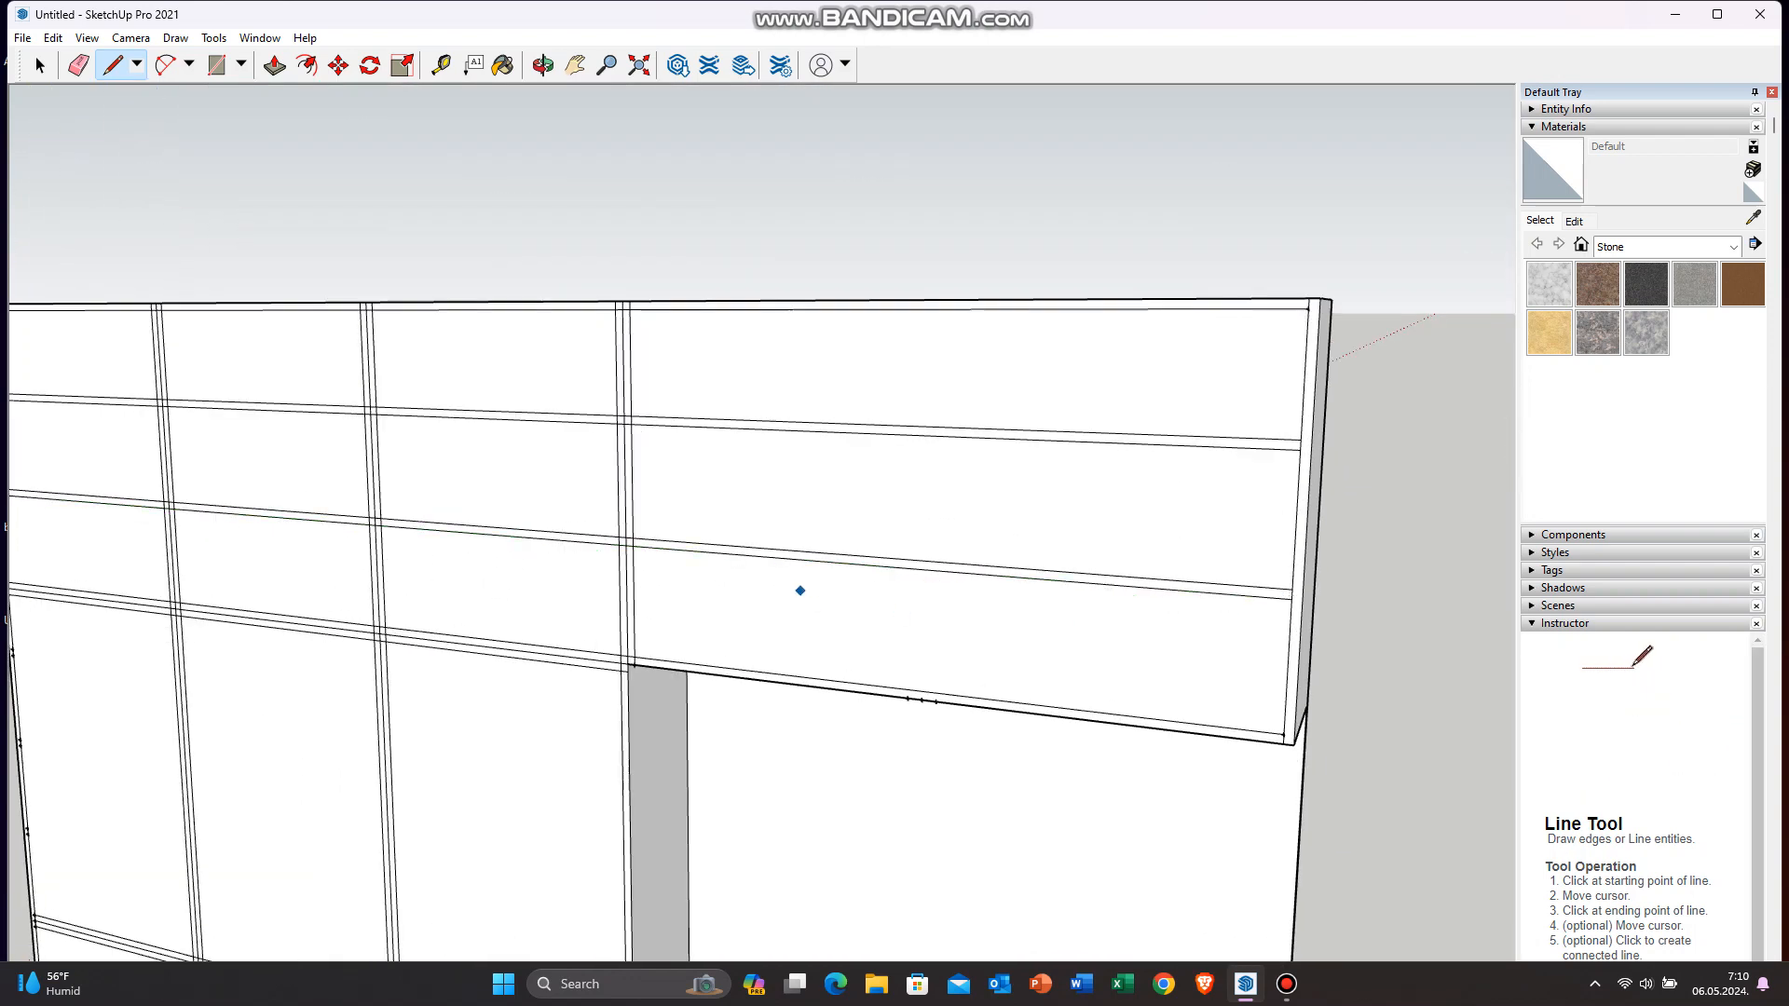
Step: Draw the upper two pairs of horizontal groove lines across the three middle doors up to the niche
scroll(800, 591, down, 2)
scroll(257, 691, up, 4)
click(252, 521)
scroll(970, 599, down, 4)
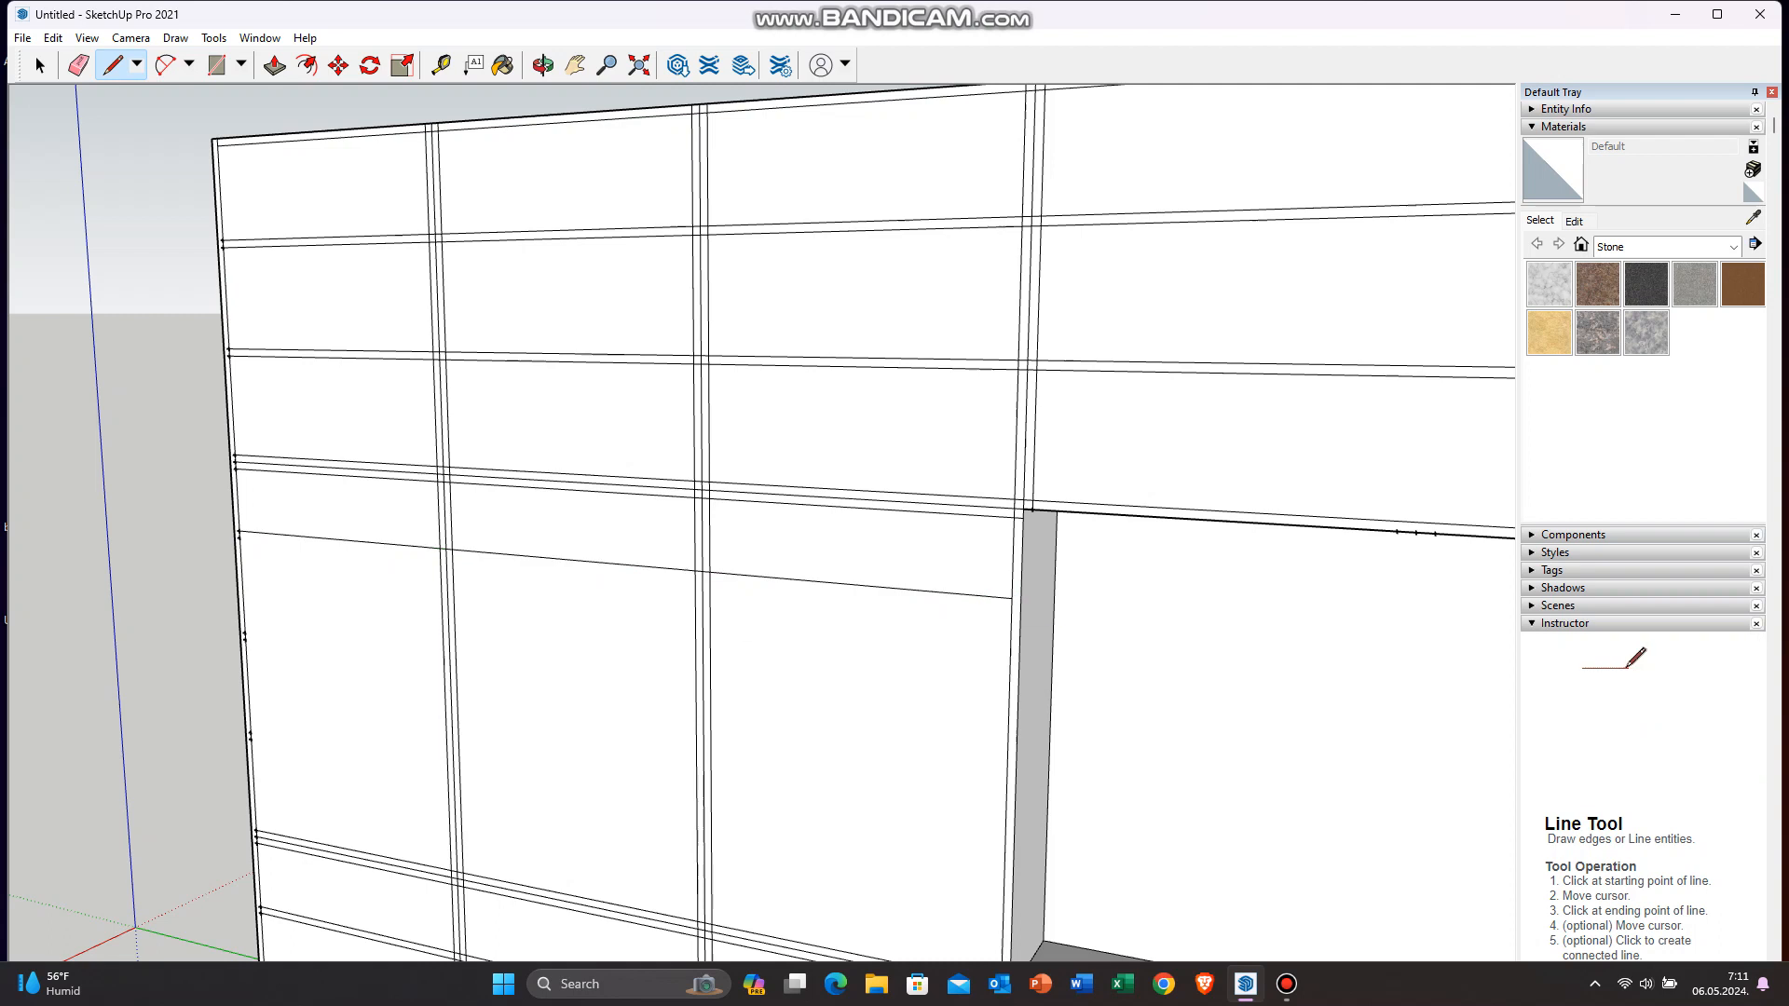
scroll(791, 540, up, 4)
click(212, 661)
scroll(212, 663, down, 2)
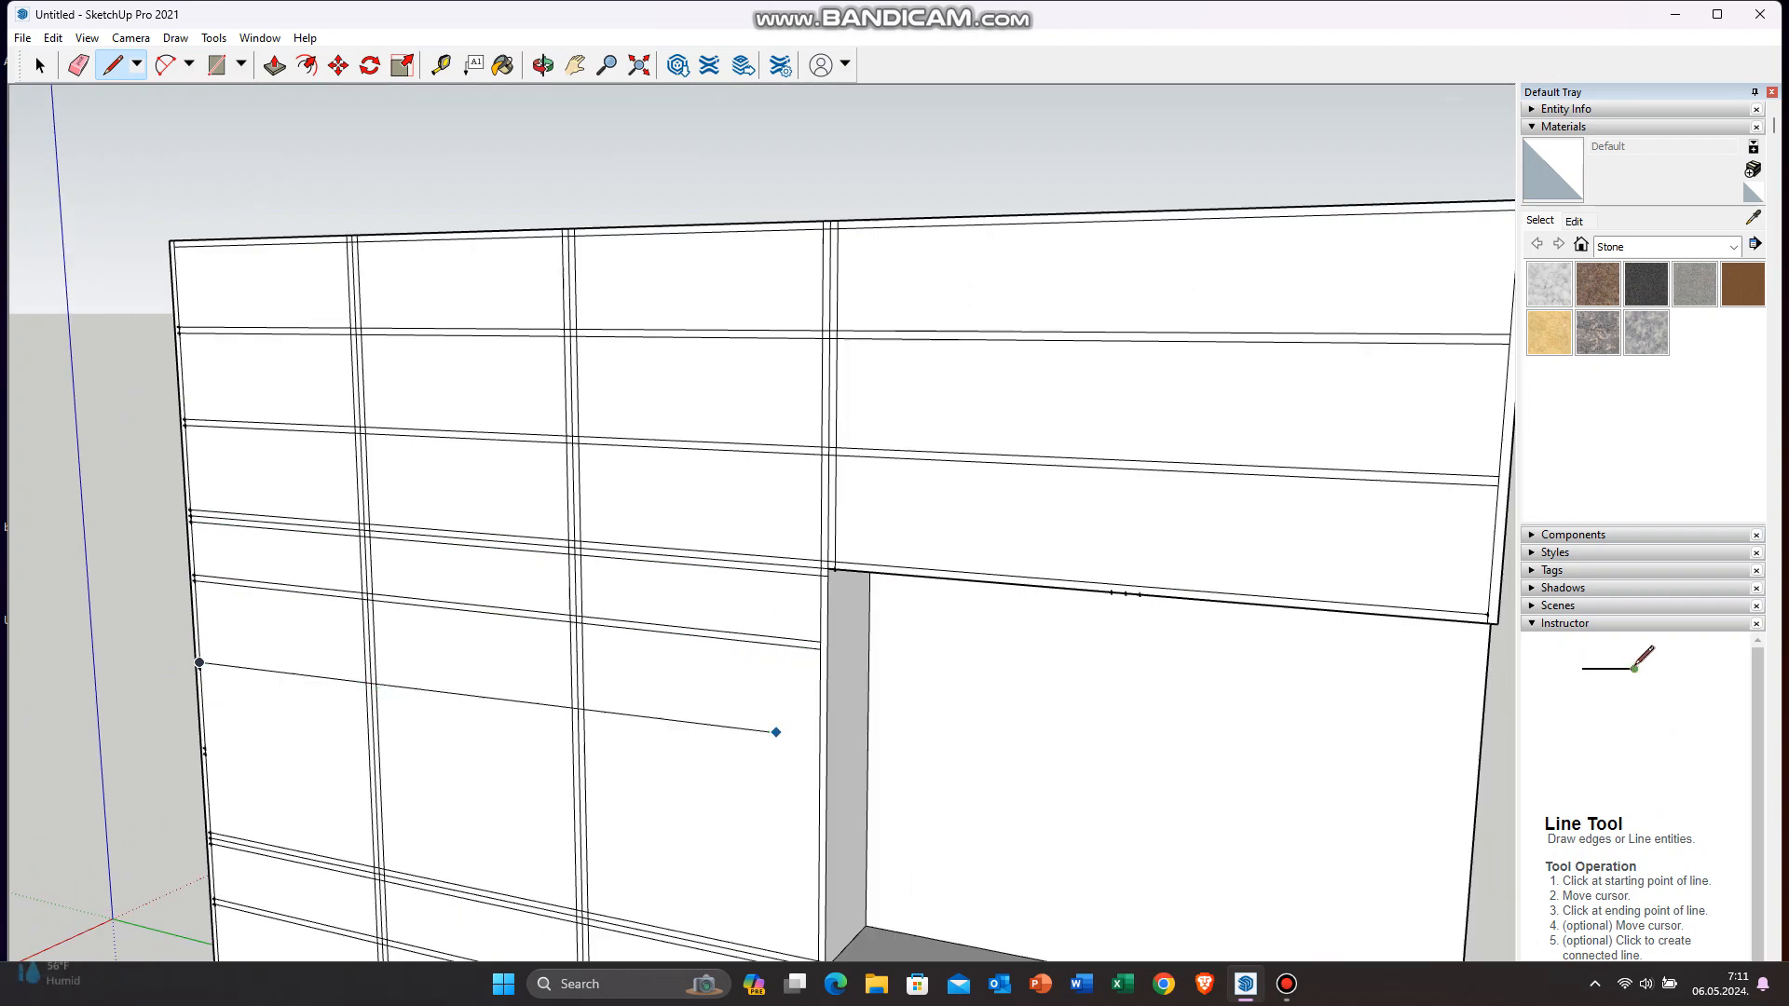
scroll(366, 686, up, 3)
scroll(940, 757, down, 1)
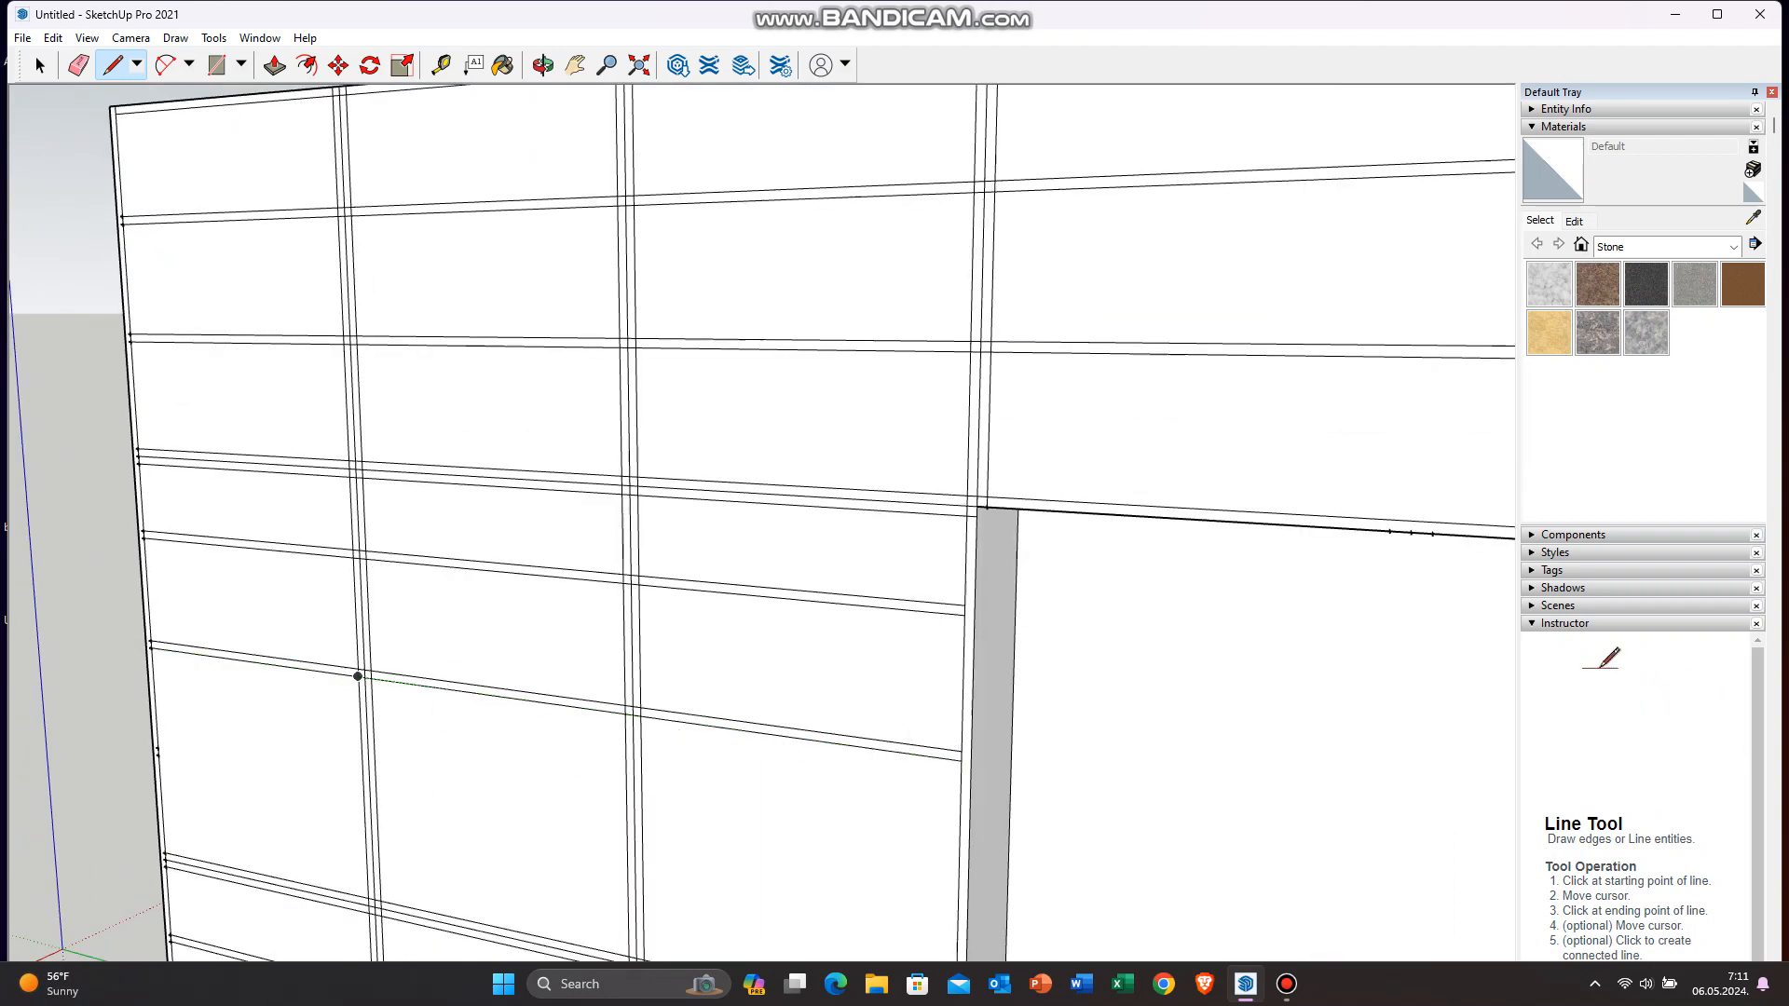
Step: Draw the lowest pair of horizontal groove lines across the three middle doors from the remaining left edge marks
scroll(357, 677, up, 2)
scroll(522, 743, down, 4)
scroll(730, 774, up, 4)
scroll(94, 702, up, 4)
scroll(61, 679, down, 4)
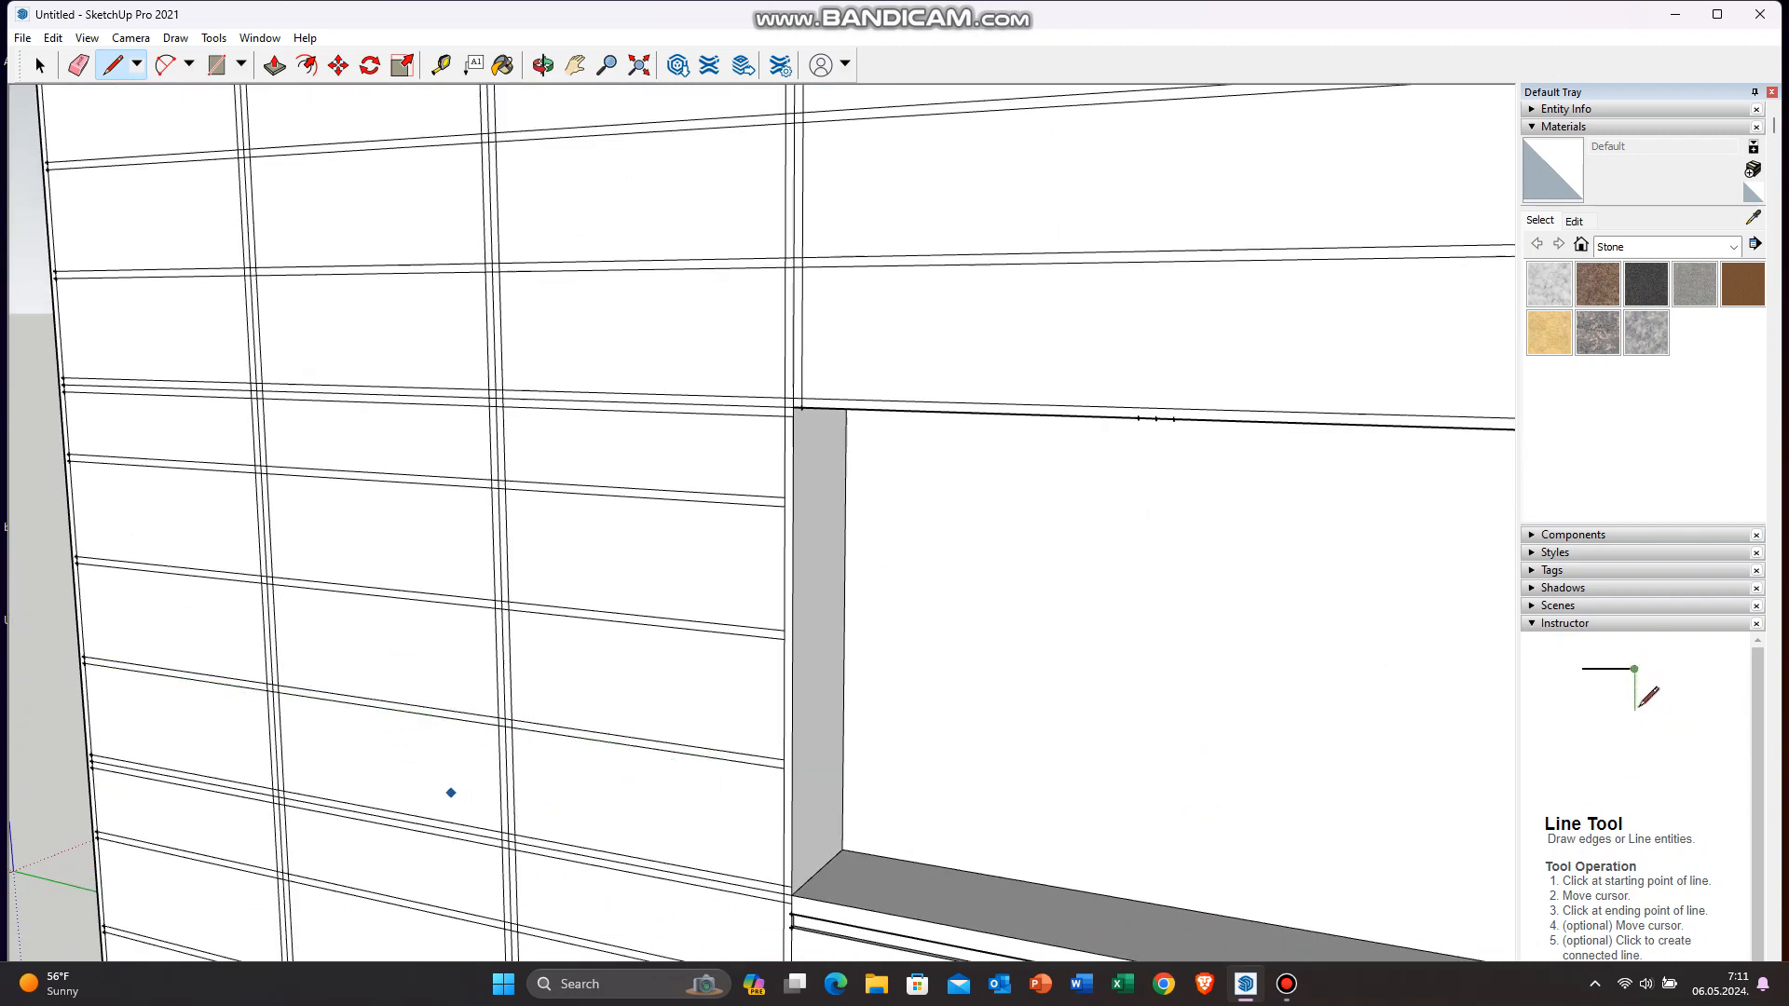
Step: Erase the horizontal line segments crossing the first vertical divider in the lower part of the cabinet
key(e)
scroll(353, 836, down, 5)
scroll(352, 835, up, 4)
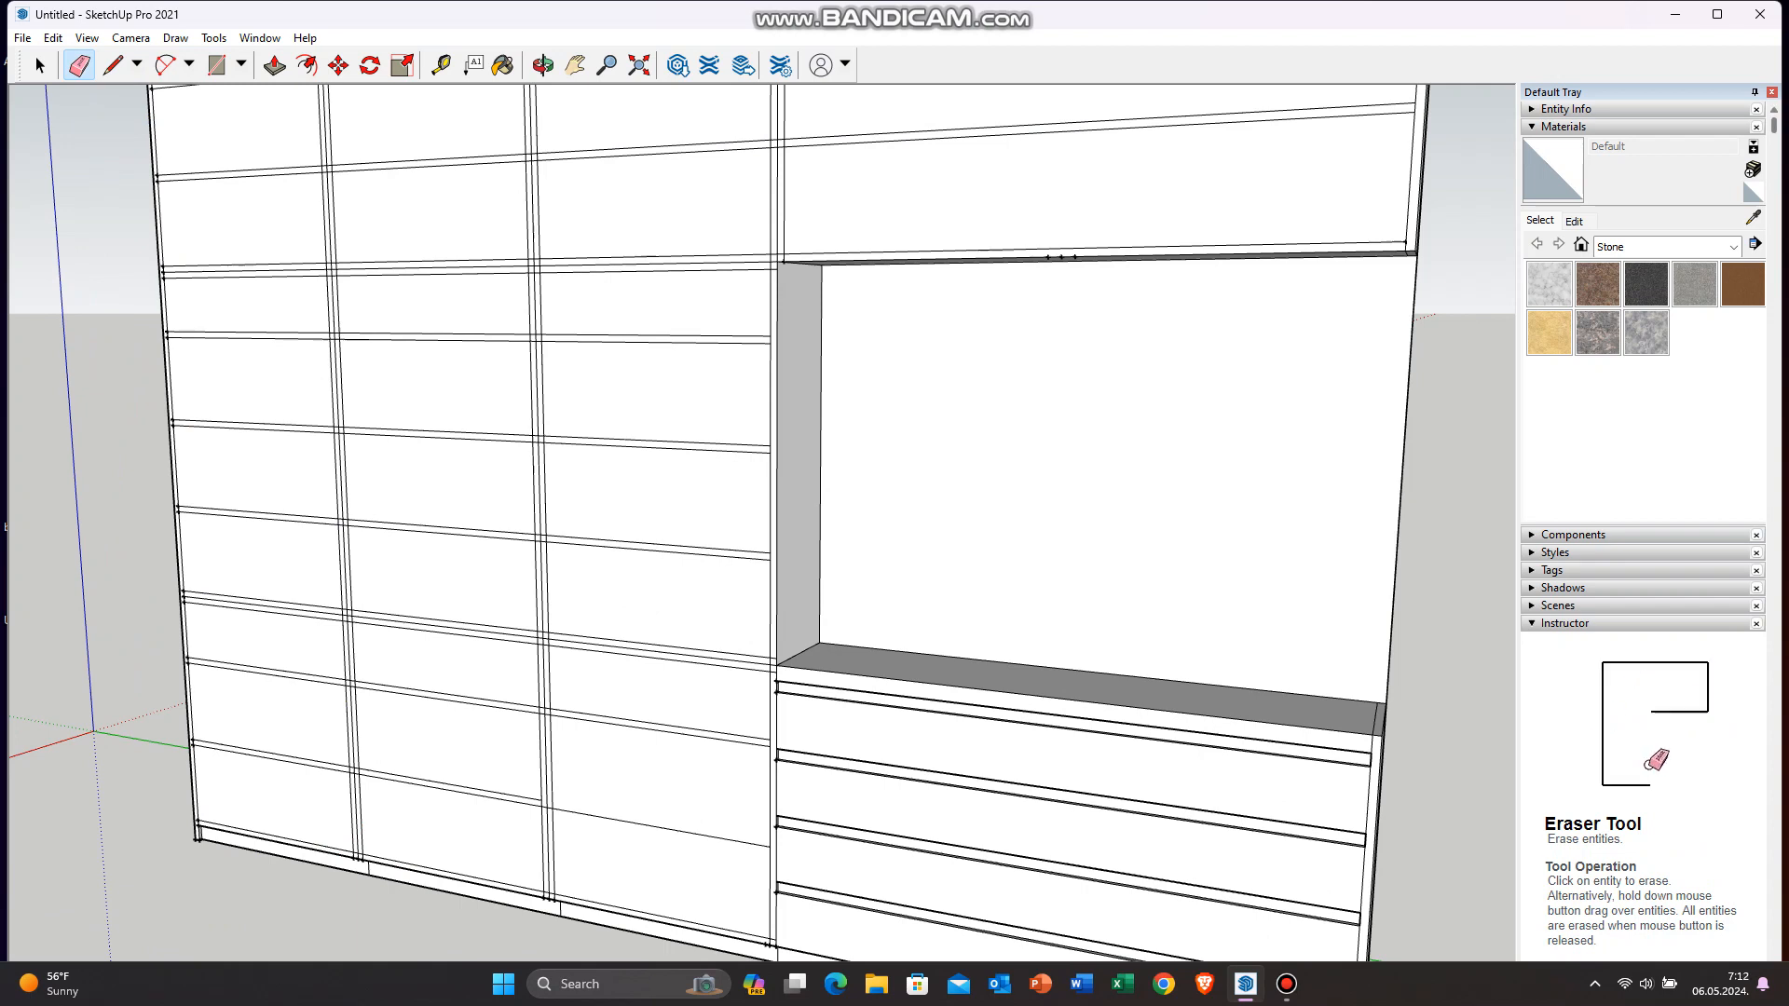
scroll(531, 657, up, 6)
scroll(647, 453, down, 2)
scroll(611, 820, up, 3)
scroll(601, 585, down, 5)
scroll(601, 839, up, 4)
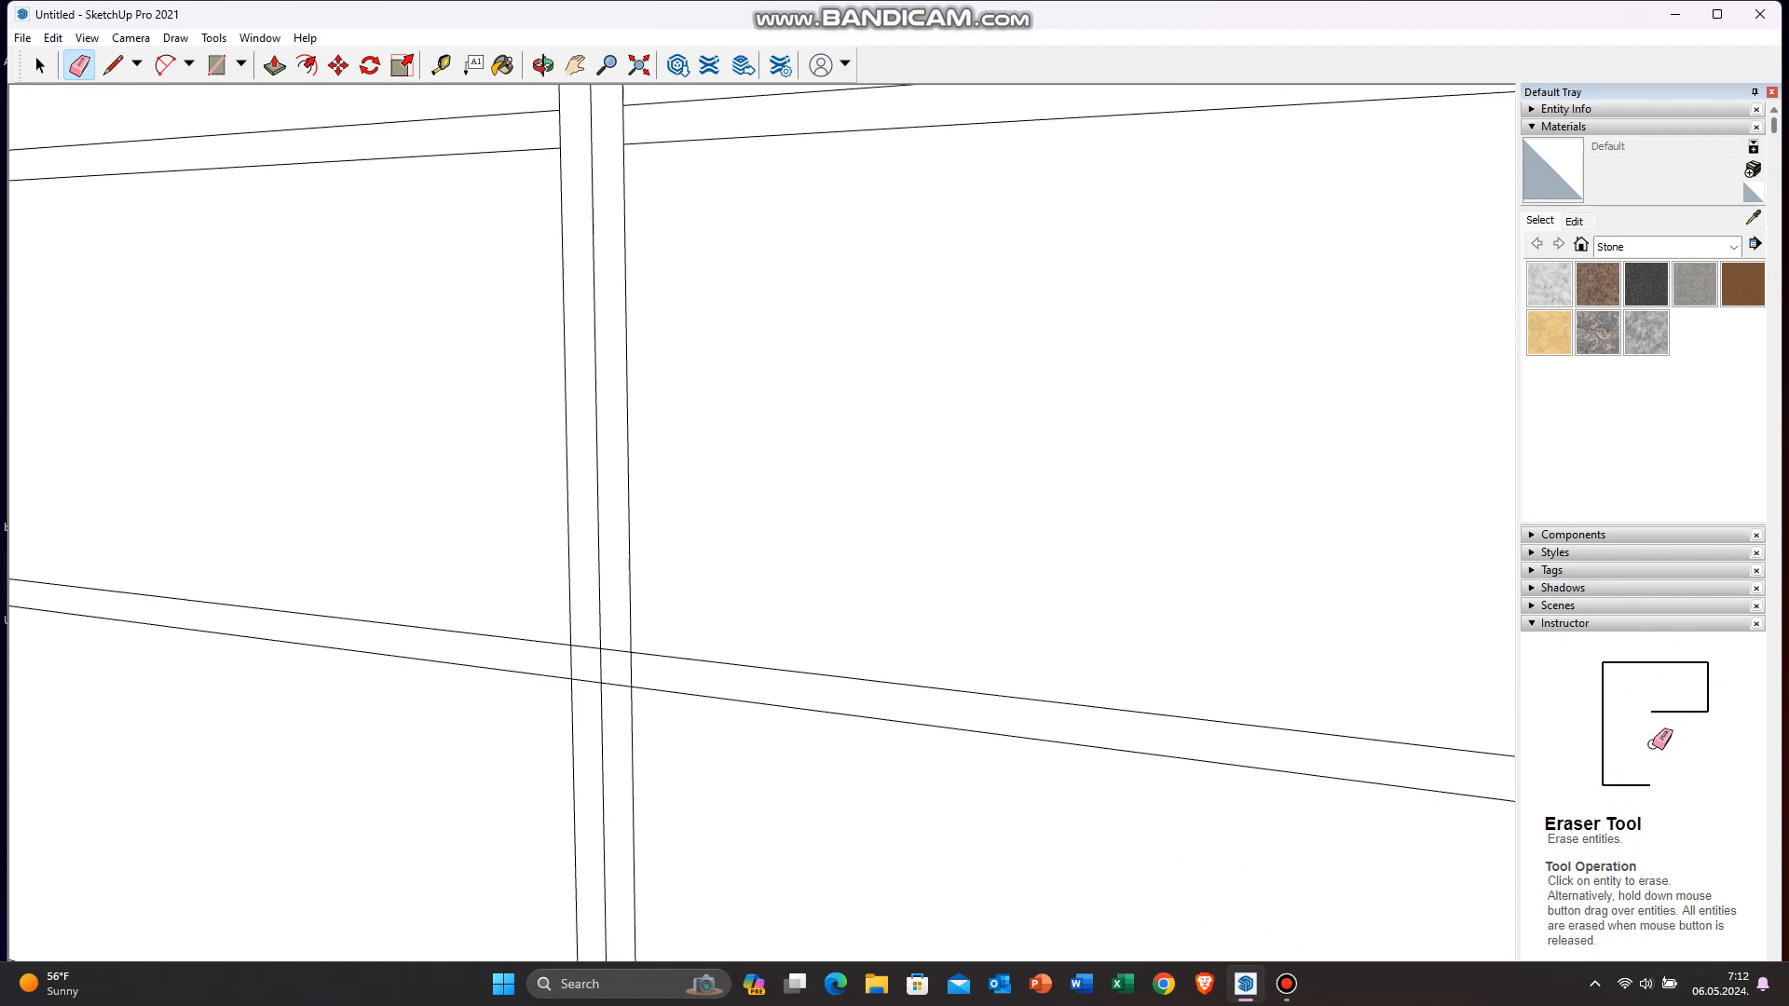
scroll(601, 652, down, 4)
scroll(601, 848, up, 4)
click(617, 814)
scroll(596, 852, down, 5)
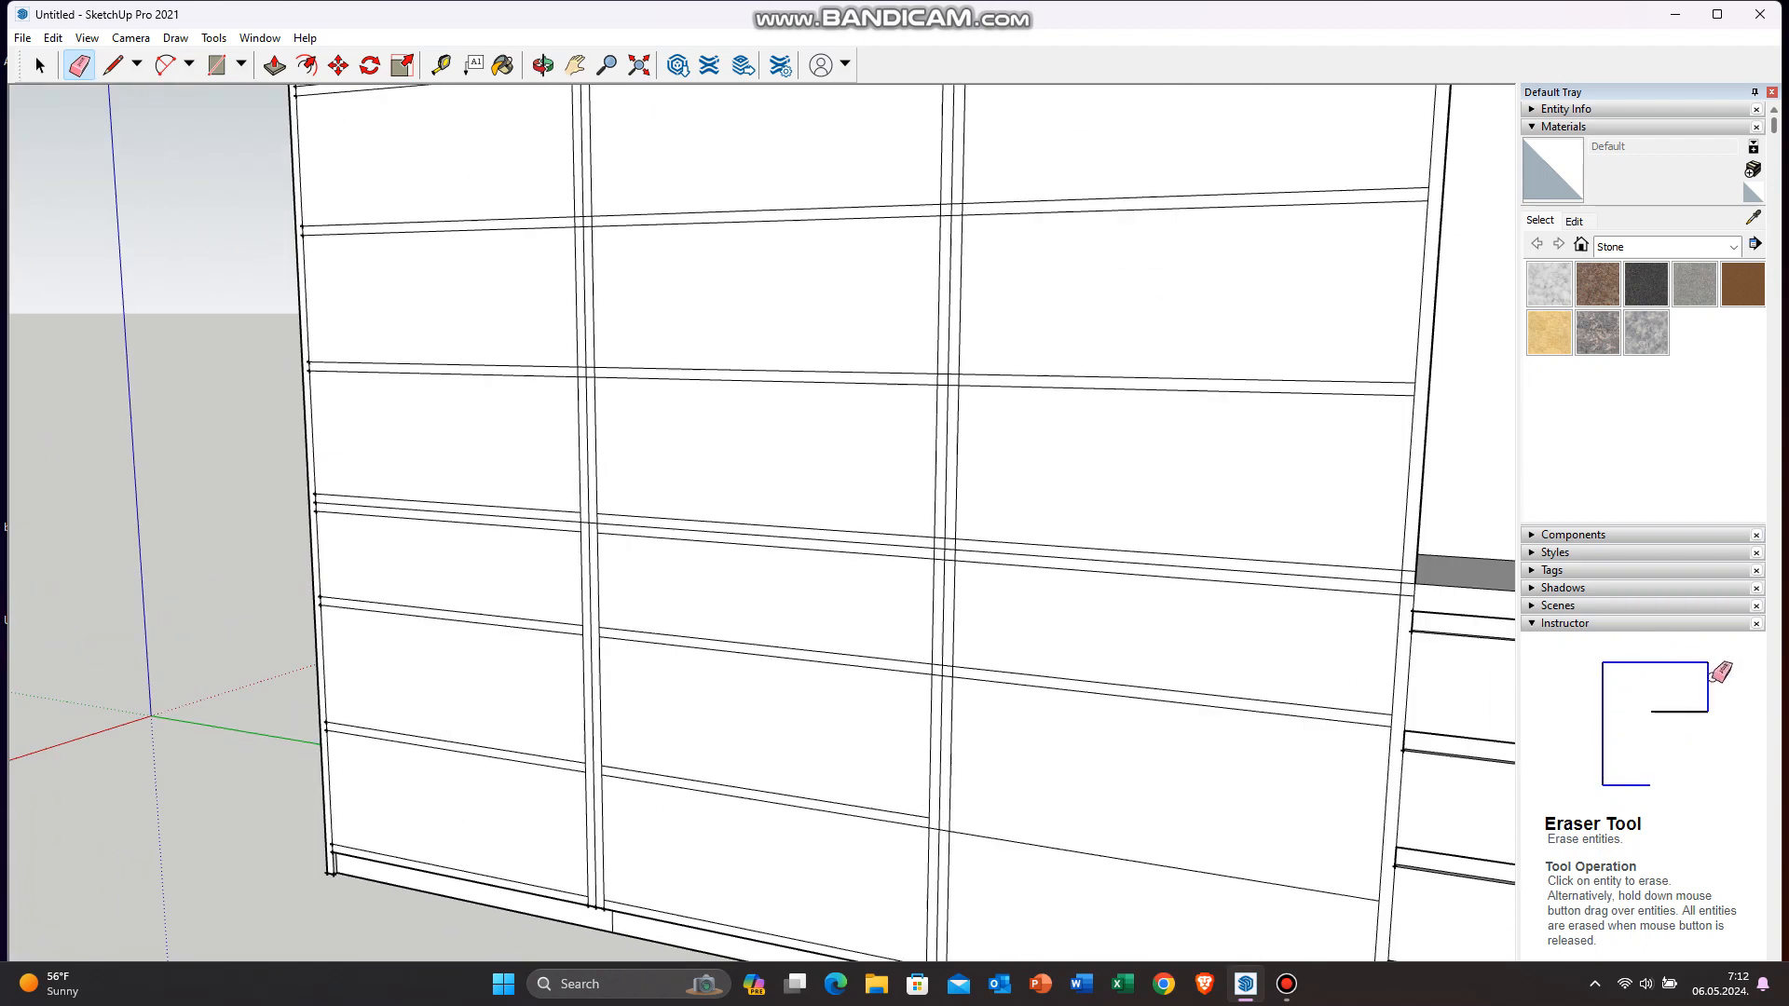
Step: Erase the horizontal line segments crossing the first vertical divider in the middle part of the cabinet
scroll(601, 373, up, 5)
scroll(574, 399, up, 2)
mouse_move(536, 405)
mouse_down()
mouse_move(601, 508)
mouse_move(603, 410)
mouse_move(669, 347)
mouse_move(601, 438)
mouse_move(582, 317)
mouse_move(671, 438)
mouse_up()
scroll(663, 640, down, 6)
scroll(650, 426, up, 6)
scroll(630, 632, down, 2)
scroll(630, 632, down, 4)
scroll(631, 373, up, 6)
scroll(727, 647, down, 6)
scroll(709, 373, up, 5)
key(l)
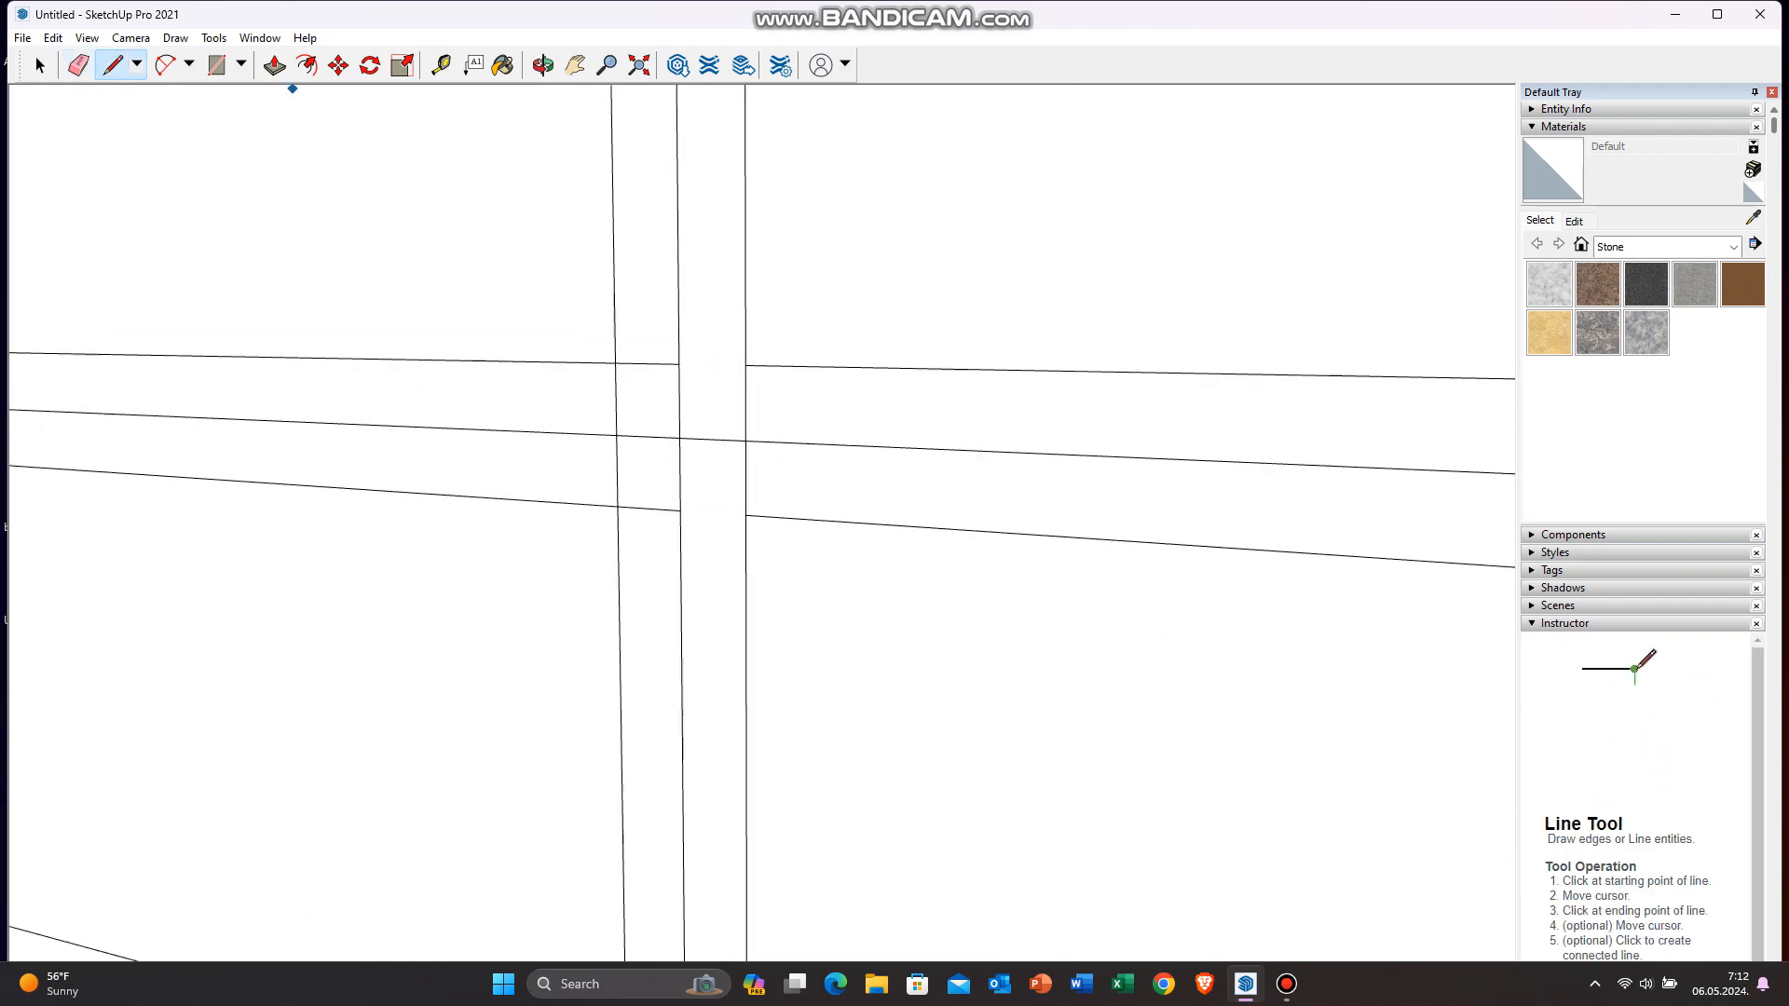
Step: Erase the remaining horizontal line segments crossing the first vertical divider up to the cabinet's top
key(e)
click(649, 509)
scroll(694, 652, down, 6)
scroll(695, 391, up, 6)
drag(713, 393, 714, 494)
drag(652, 394, 652, 494)
scroll(664, 579, down, 2)
scroll(712, 597, down, 6)
scroll(703, 396, up, 5)
scroll(729, 570, down, 2)
click(723, 153)
scroll(569, 374, down, 3)
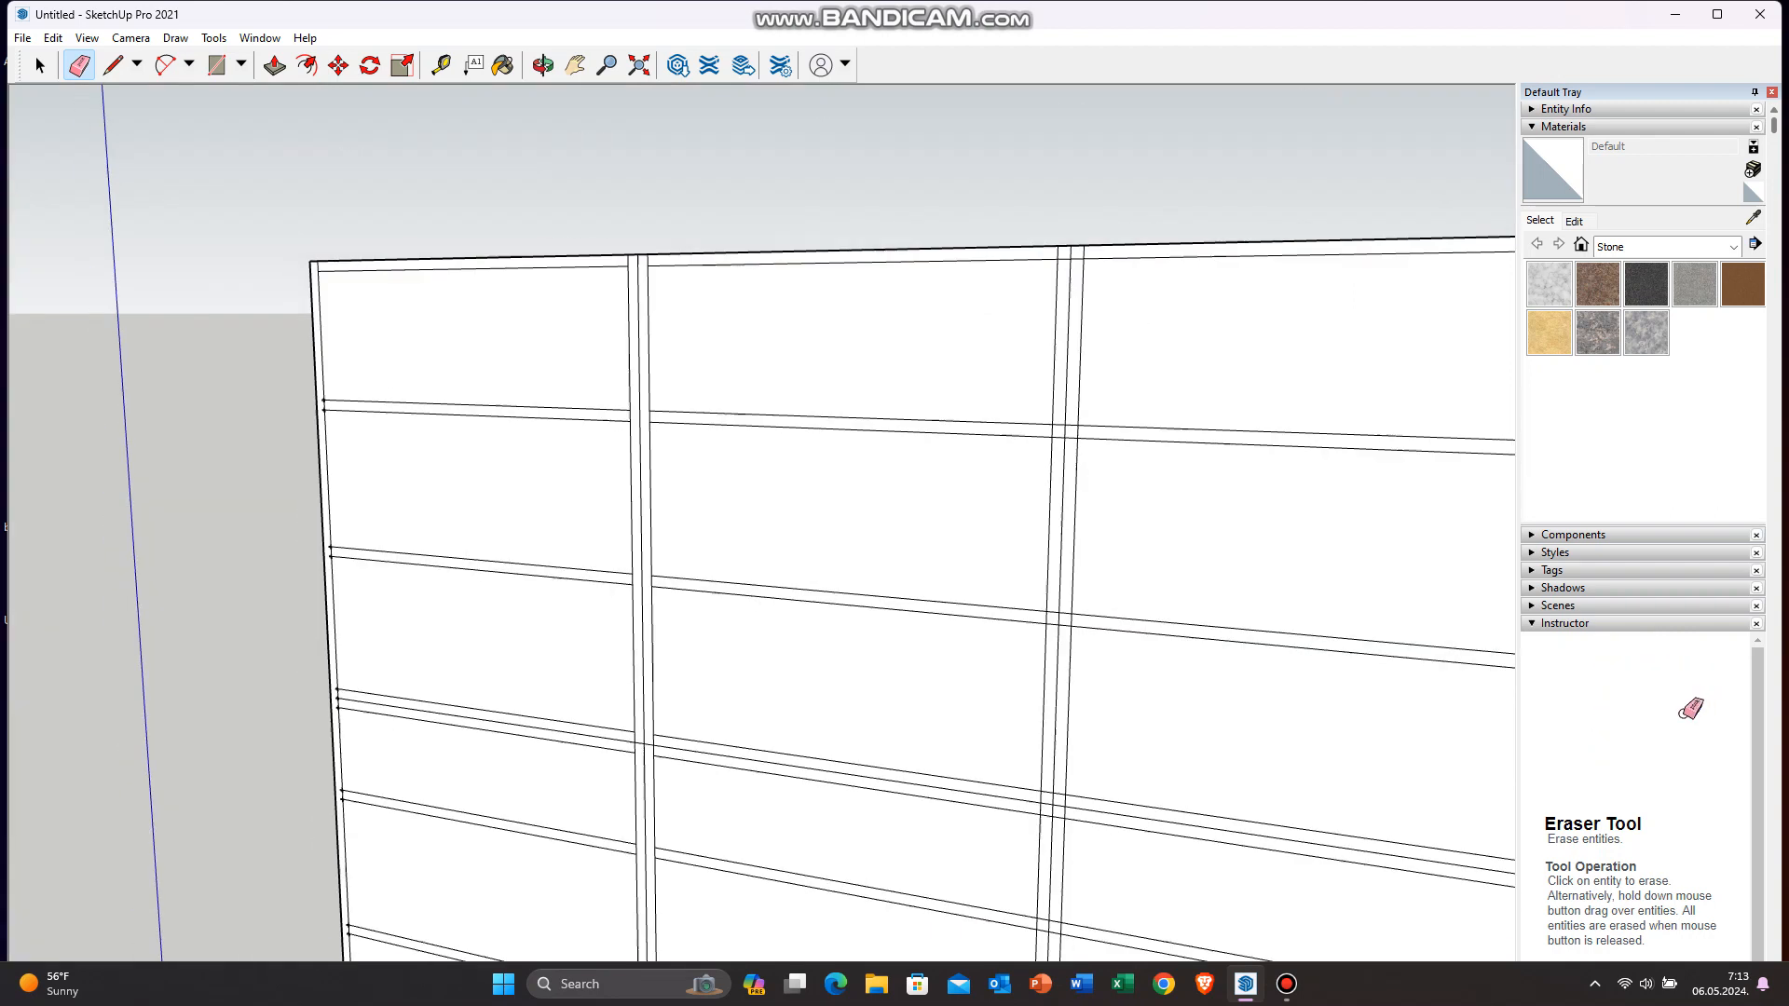
Step: Erase the horizontal line segments crossing the second vertical divider in the upper part of the cabinet
scroll(1176, 201, up, 4)
drag(874, 341, 918, 341)
scroll(893, 341, down, 2)
scroll(905, 653, up, 5)
drag(901, 620, 901, 521)
drag(843, 615, 843, 513)
scroll(841, 377, down, 6)
scroll(844, 701, up, 7)
drag(904, 606, 904, 475)
drag(825, 601, 825, 475)
scroll(897, 388, down, 3)
scroll(898, 389, down, 4)
Step: Erase the horizontal line segments crossing the second vertical divider in the middle part of the cabinet
scroll(888, 736, up, 6)
scroll(918, 559, down, 5)
scroll(906, 792, up, 5)
drag(929, 601, 929, 684)
scroll(876, 517, down, 5)
scroll(891, 811, up, 6)
drag(891, 466, 892, 578)
drag(820, 466, 820, 568)
scroll(836, 527, down, 5)
scroll(855, 764, up, 5)
scroll(830, 410, down, 5)
scroll(853, 708, up, 6)
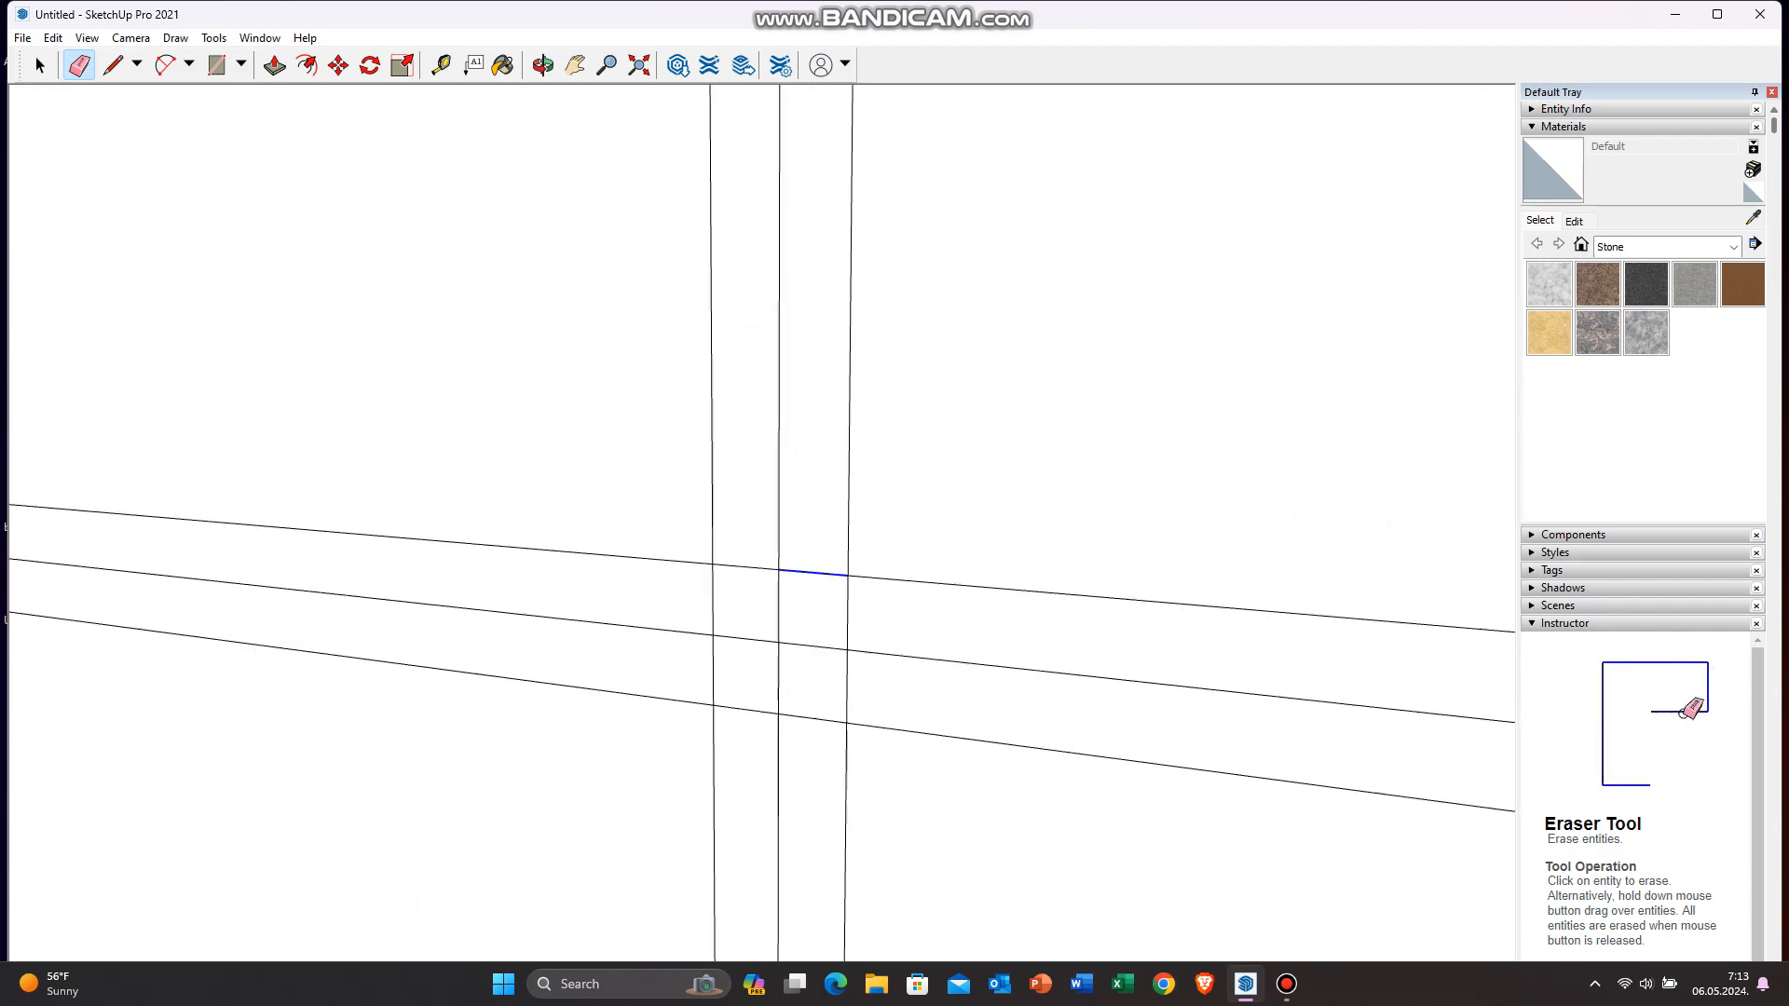
Step: Erase the remaining horizontal line segments crossing the second vertical divider down to the base
drag(812, 718, 812, 736)
scroll(826, 307, down, 5)
scroll(816, 703, up, 6)
drag(840, 531, 841, 643)
drag(761, 522, 761, 634)
scroll(811, 531, down, 6)
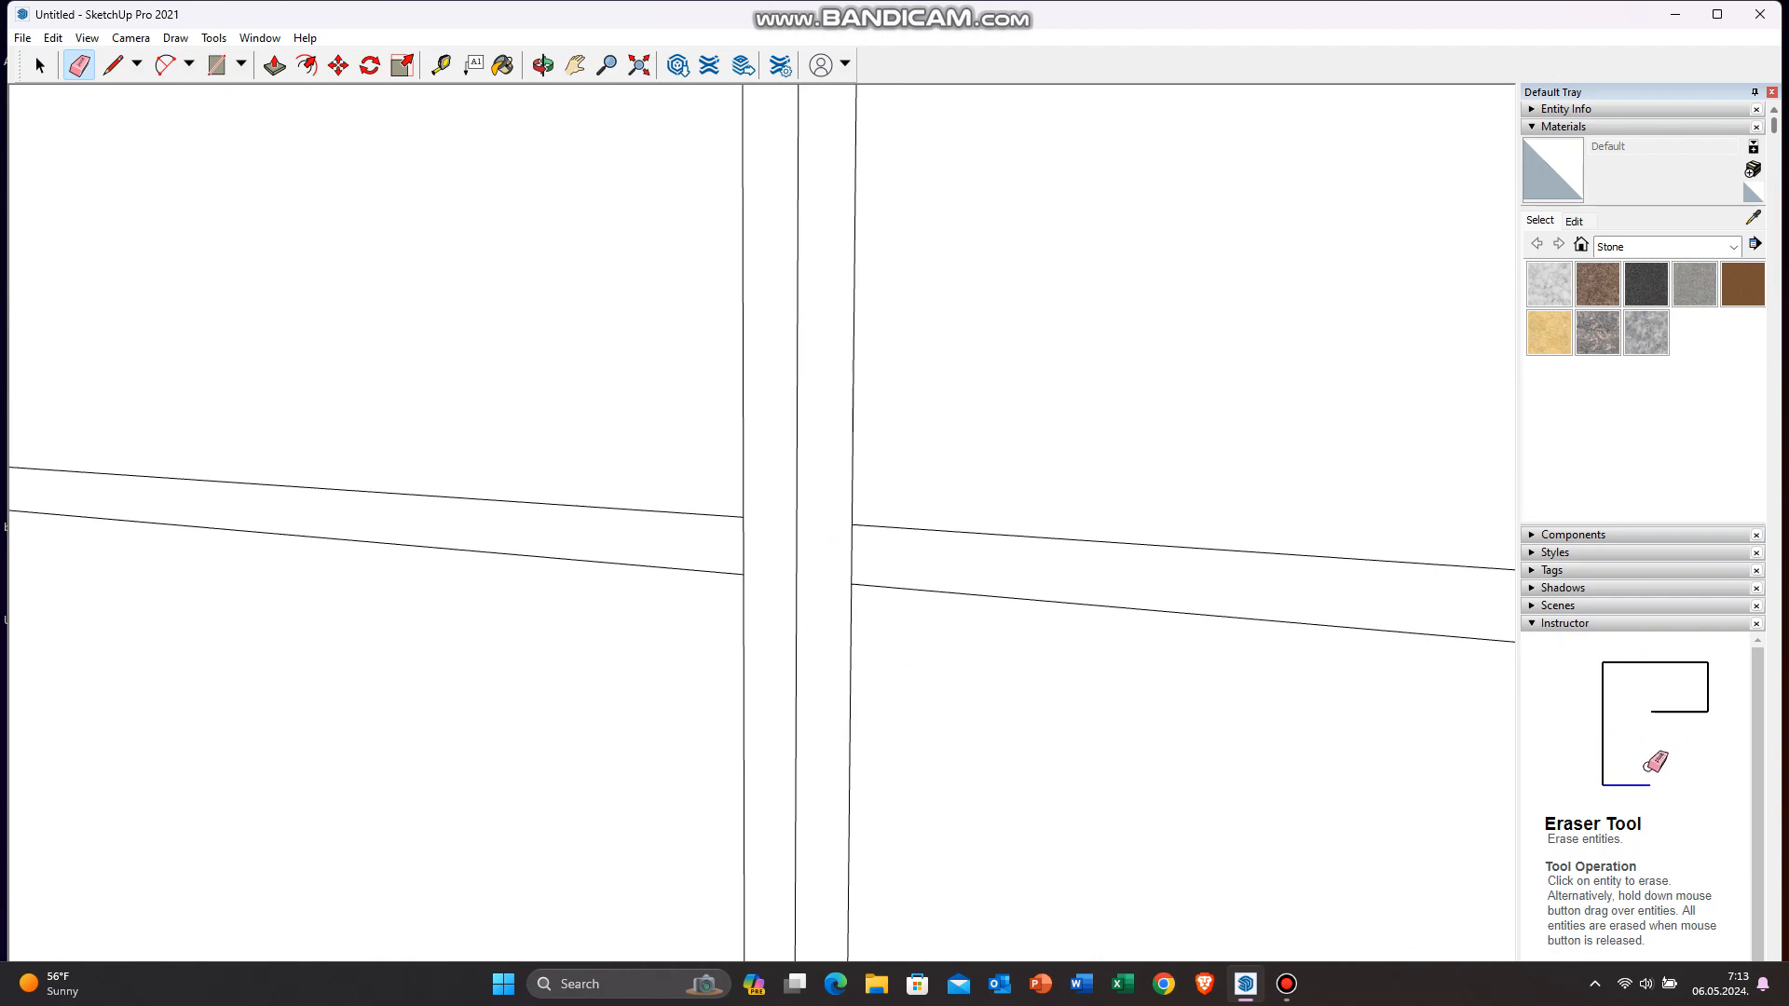
scroll(811, 531, down, 3)
scroll(829, 745, up, 6)
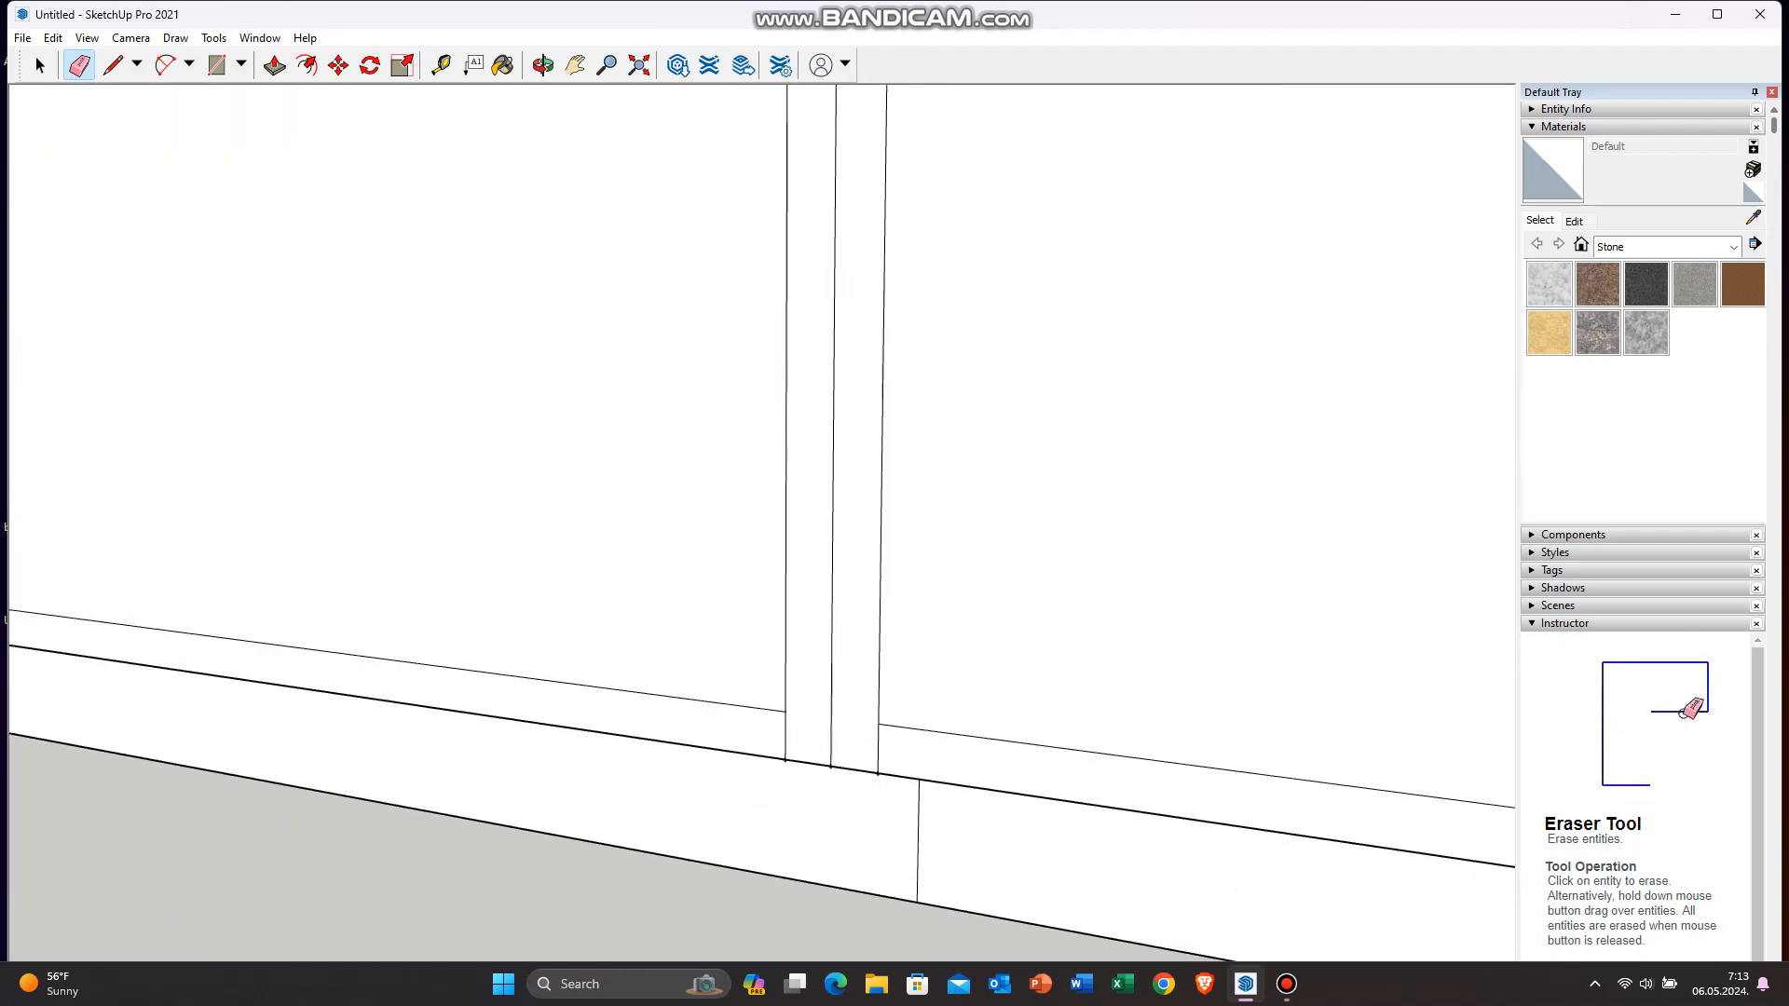
scroll(829, 559, down, 5)
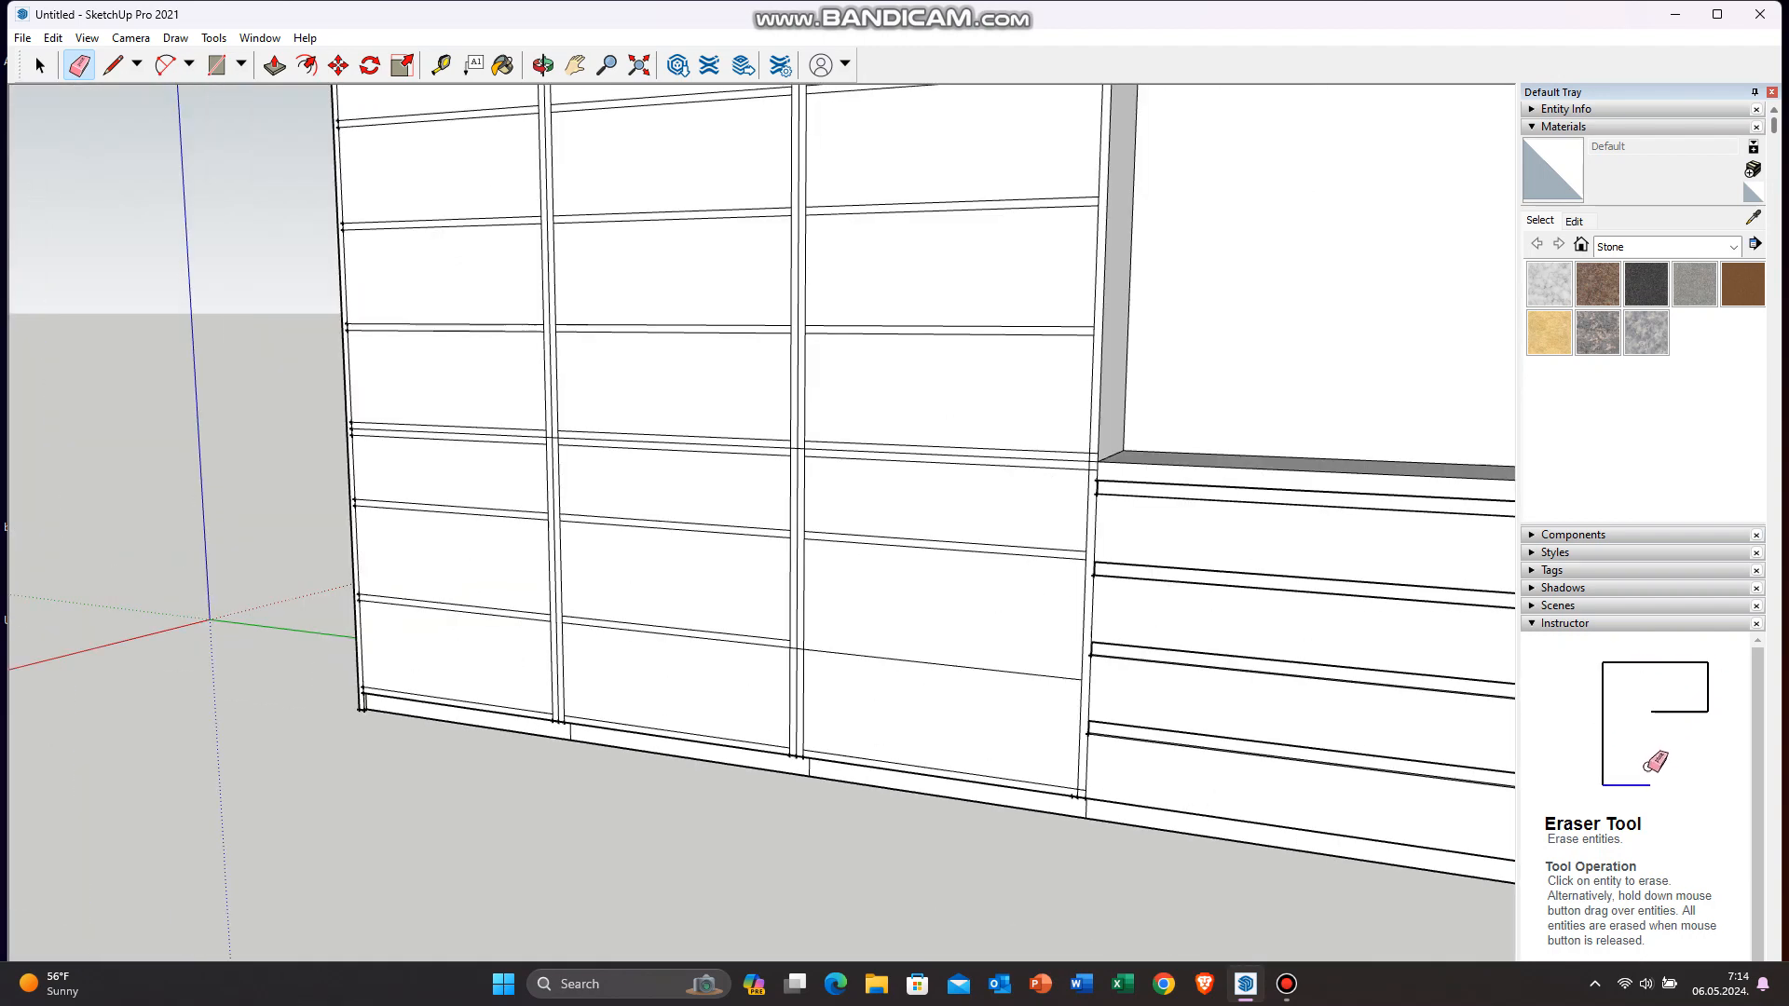
Step: Erase the horizontal line segments crossing the third vertical divider beside and above the niche
scroll(1025, 475, up, 6)
scroll(1025, 485, down, 5)
scroll(1015, 559, up, 6)
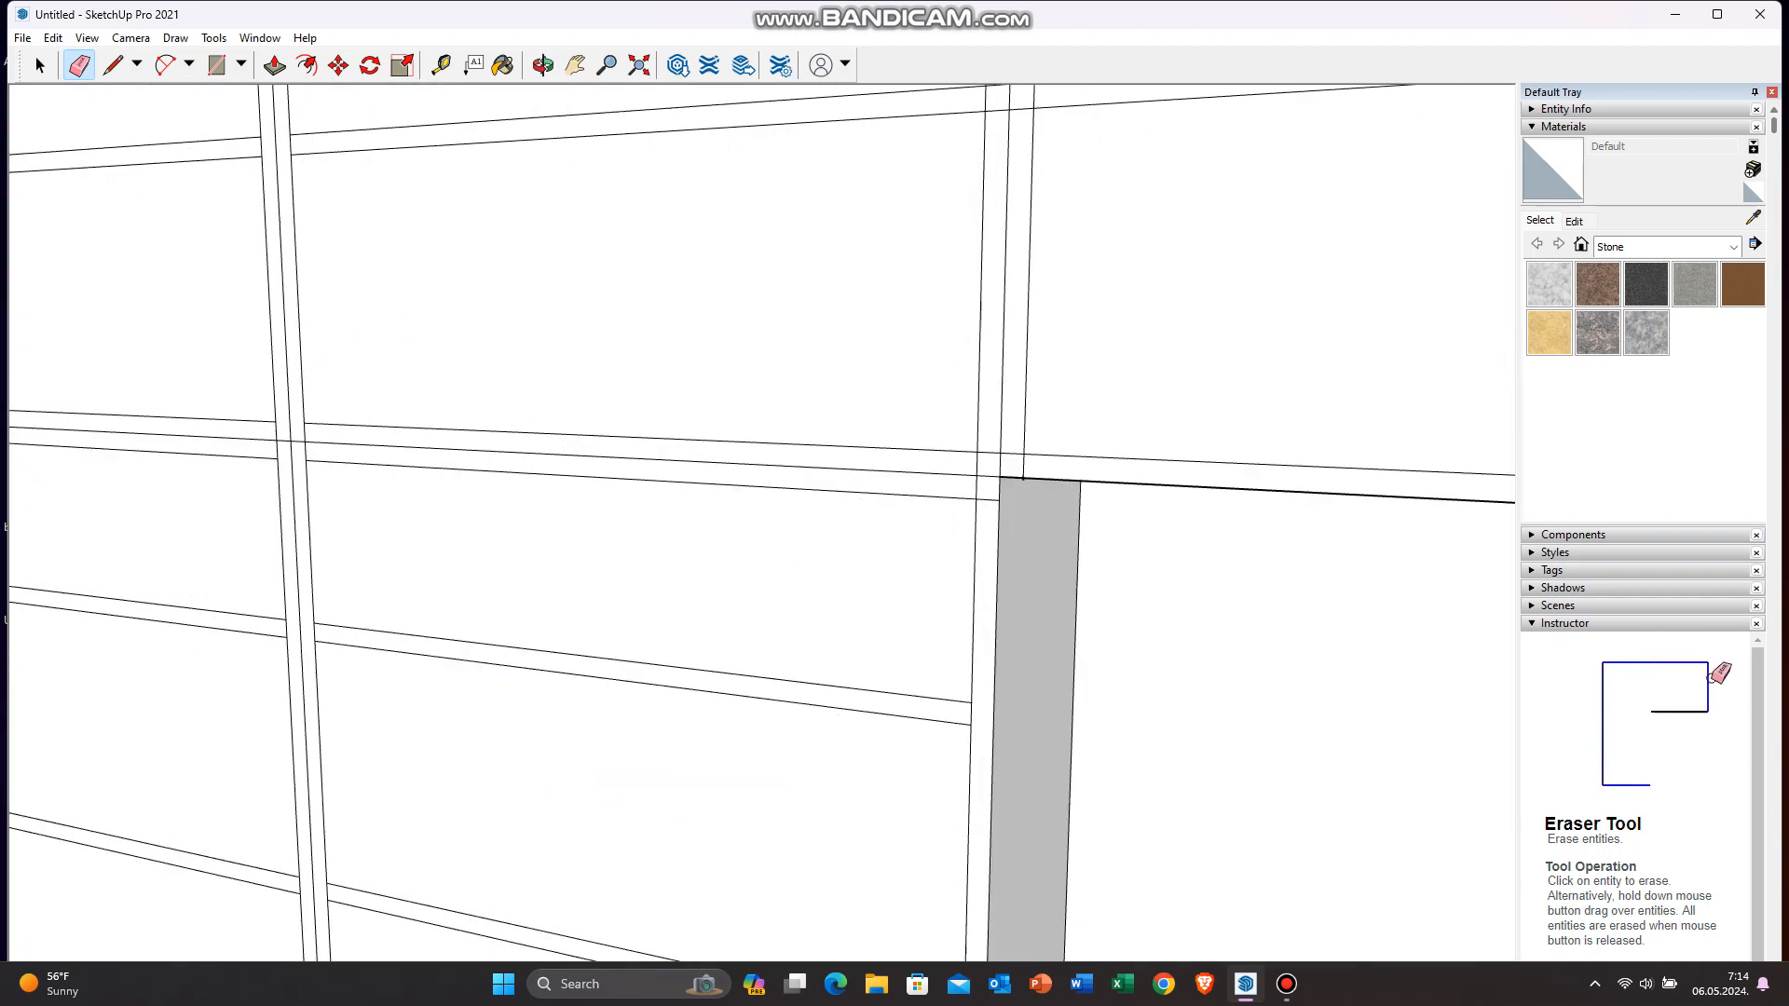
scroll(950, 559, down, 5)
scroll(969, 419, up, 6)
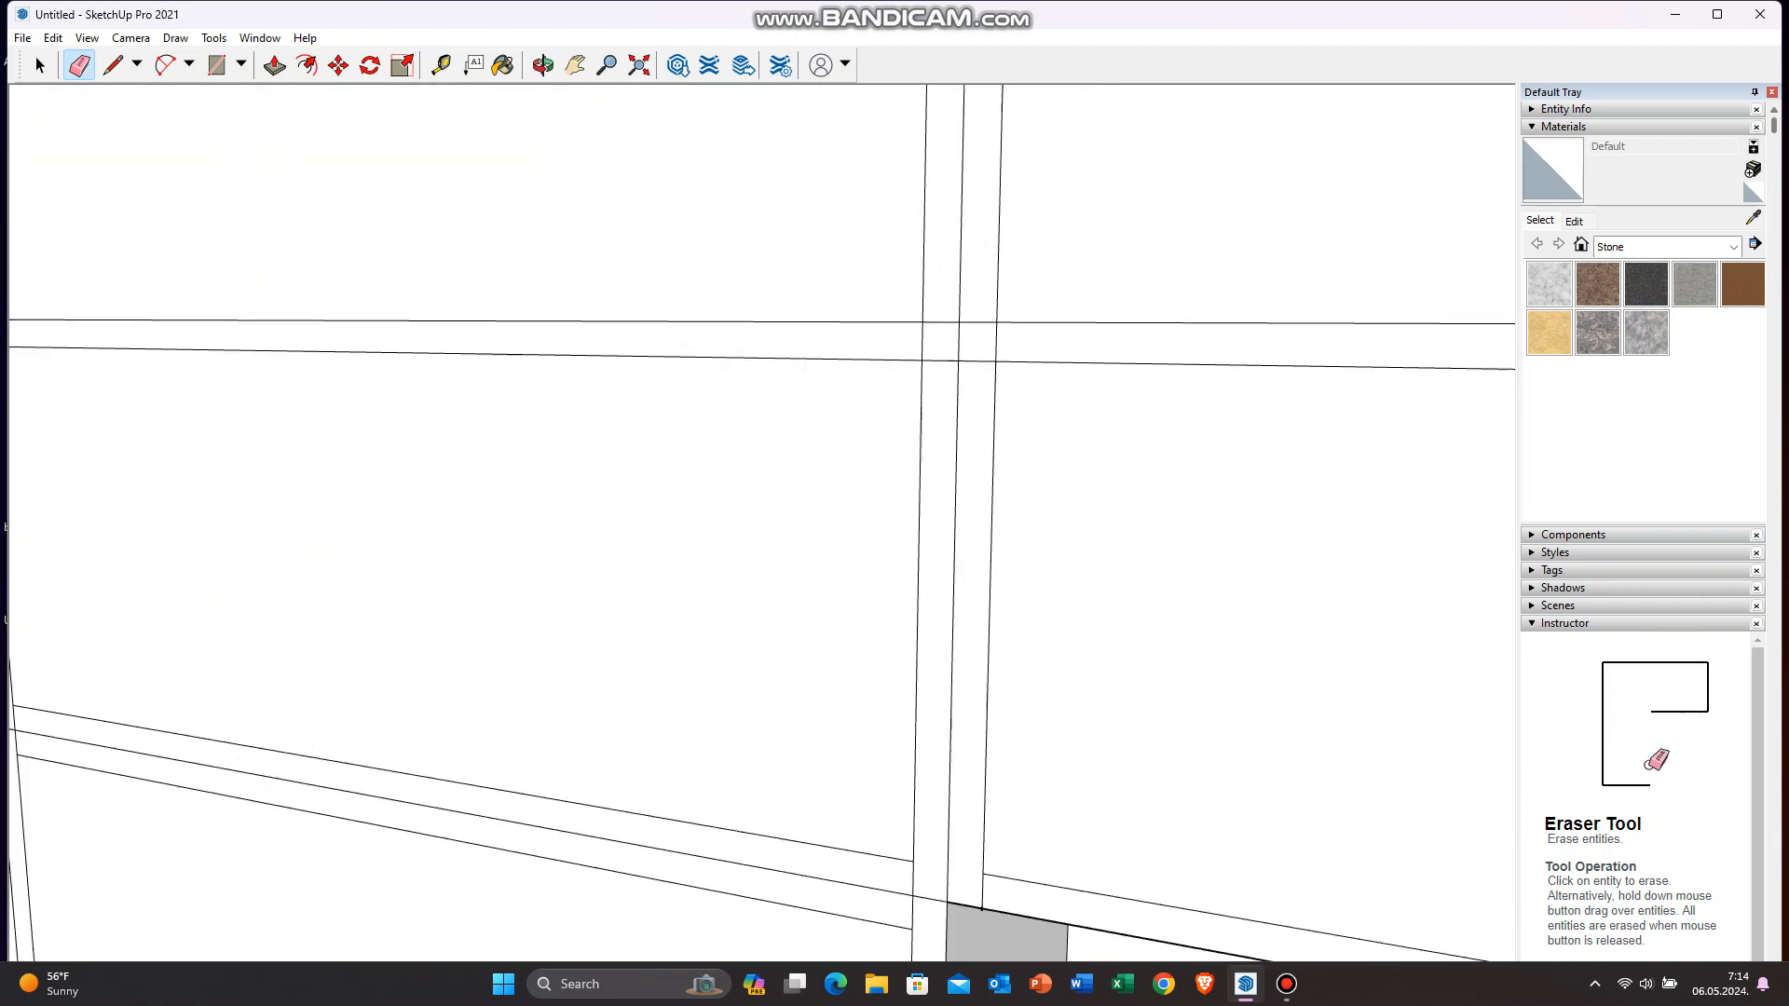
scroll(978, 373, down, 5)
scroll(978, 373, up, 5)
scroll(979, 373, down, 5)
scroll(1025, 326, up, 5)
scroll(1137, 582, down, 5)
scroll(1137, 583, up, 5)
scroll(1137, 583, down, 5)
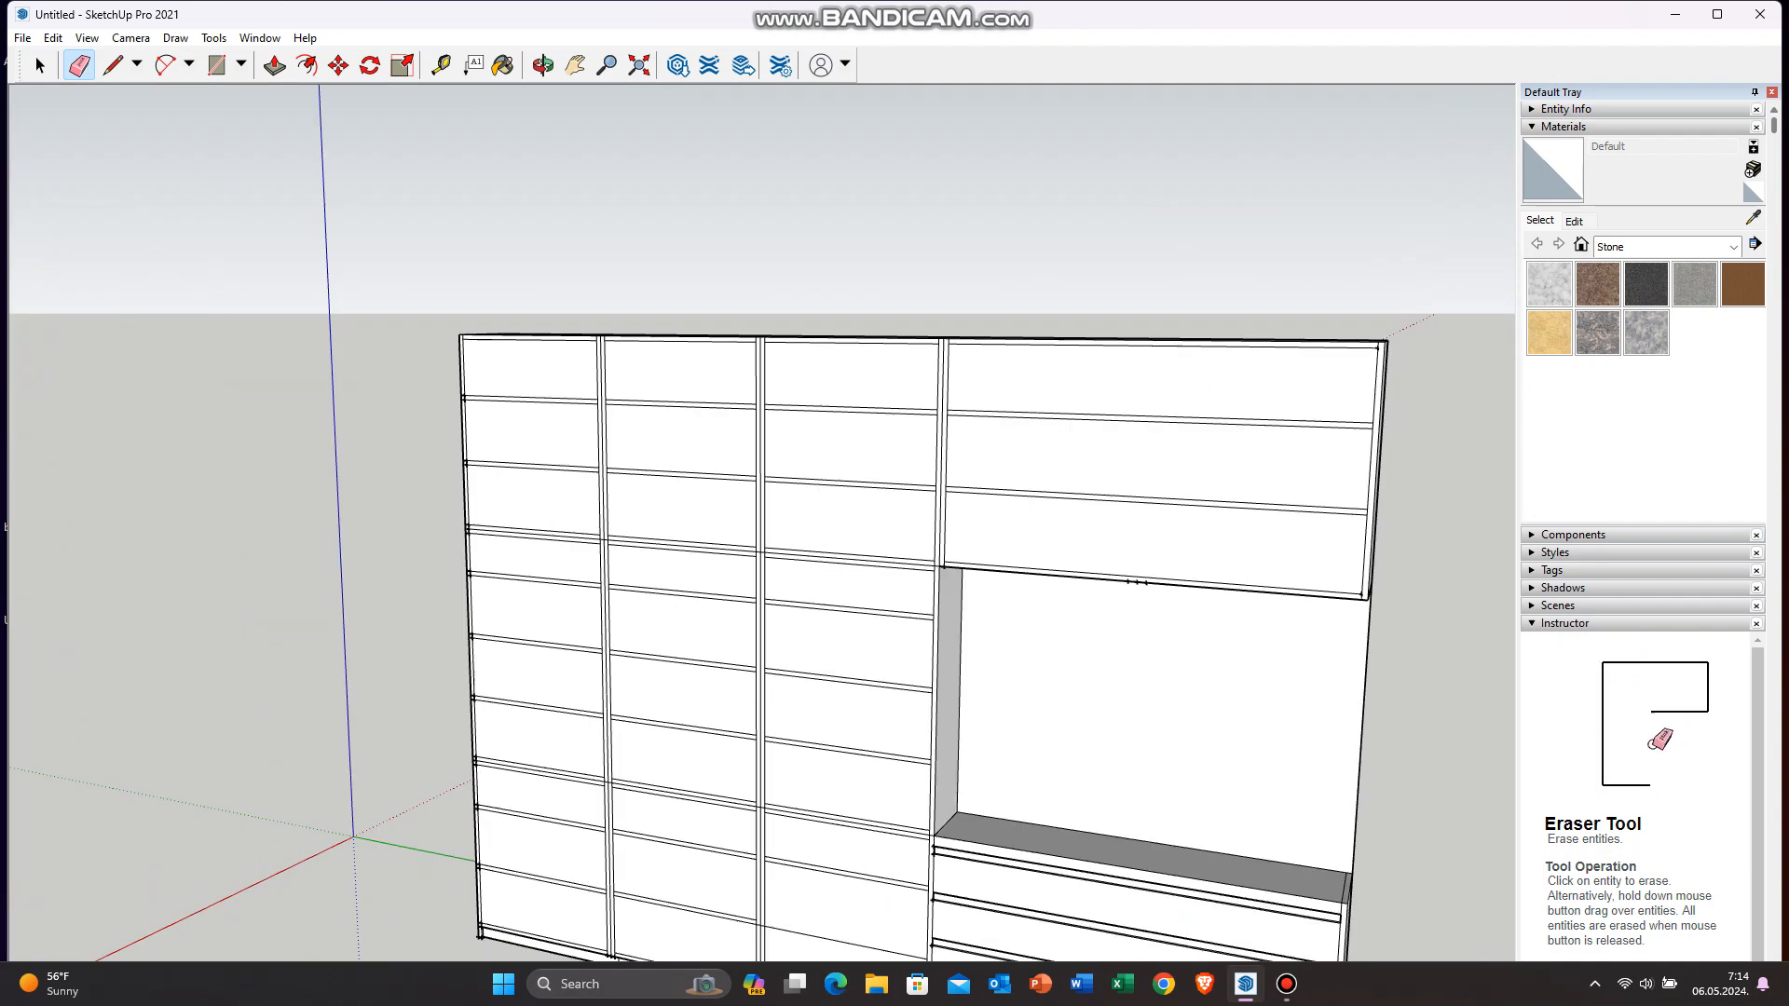
Step: Push the upper six compartment faces of the first column inward, repeating the last Push/Pull depth
click(274, 65)
scroll(475, 325, up, 3)
double_click(568, 387)
double_click(569, 475)
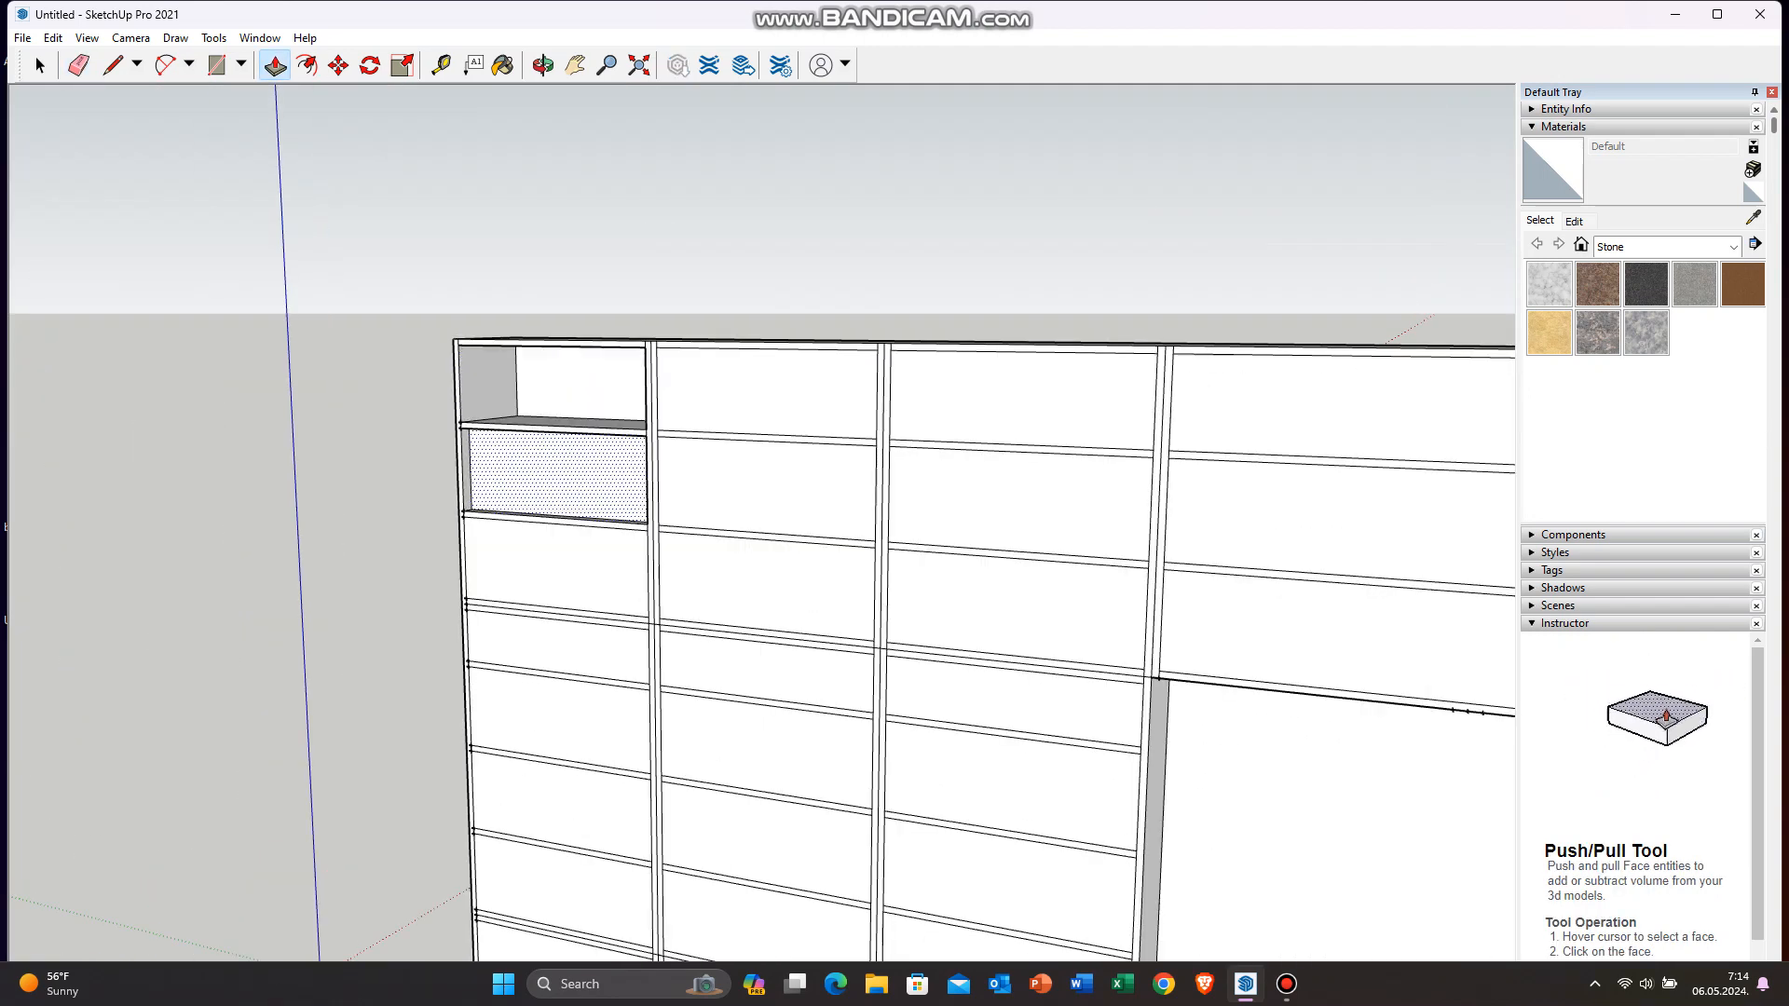
double_click(559, 564)
double_click(559, 643)
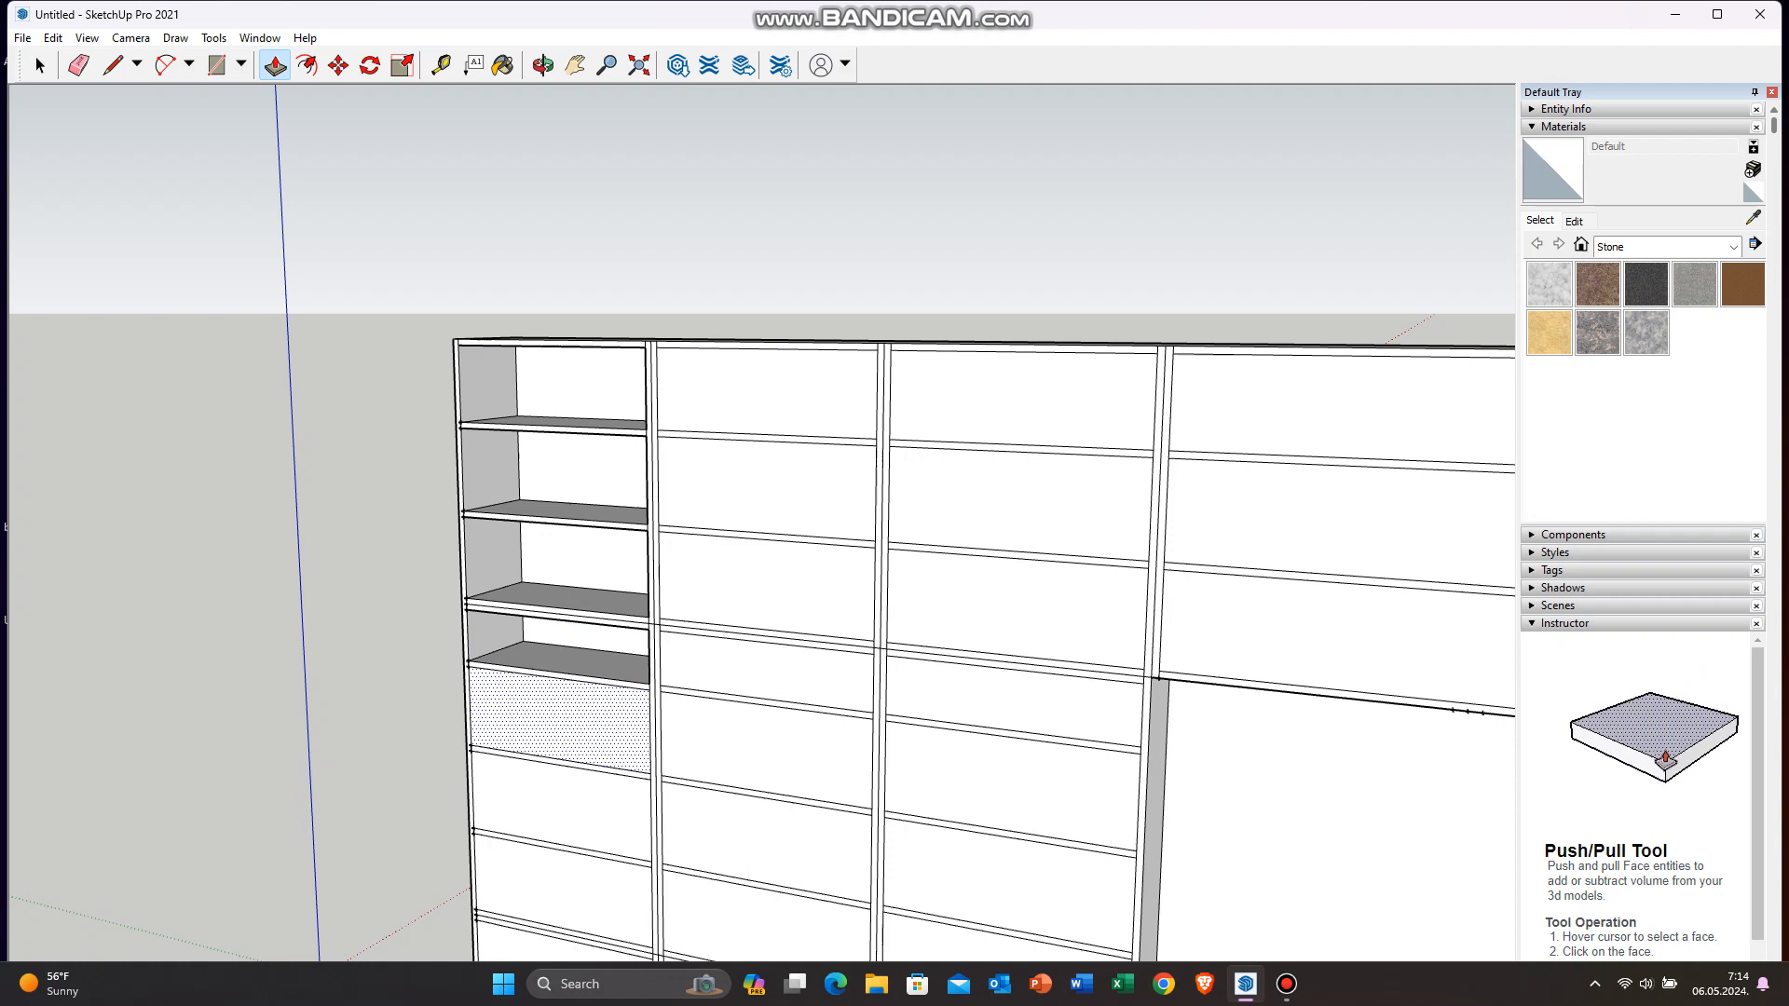
double_click(559, 718)
double_click(559, 806)
Step: Push the remaining lower compartment faces of the first column inward to the same depth
scroll(559, 806, down, 2)
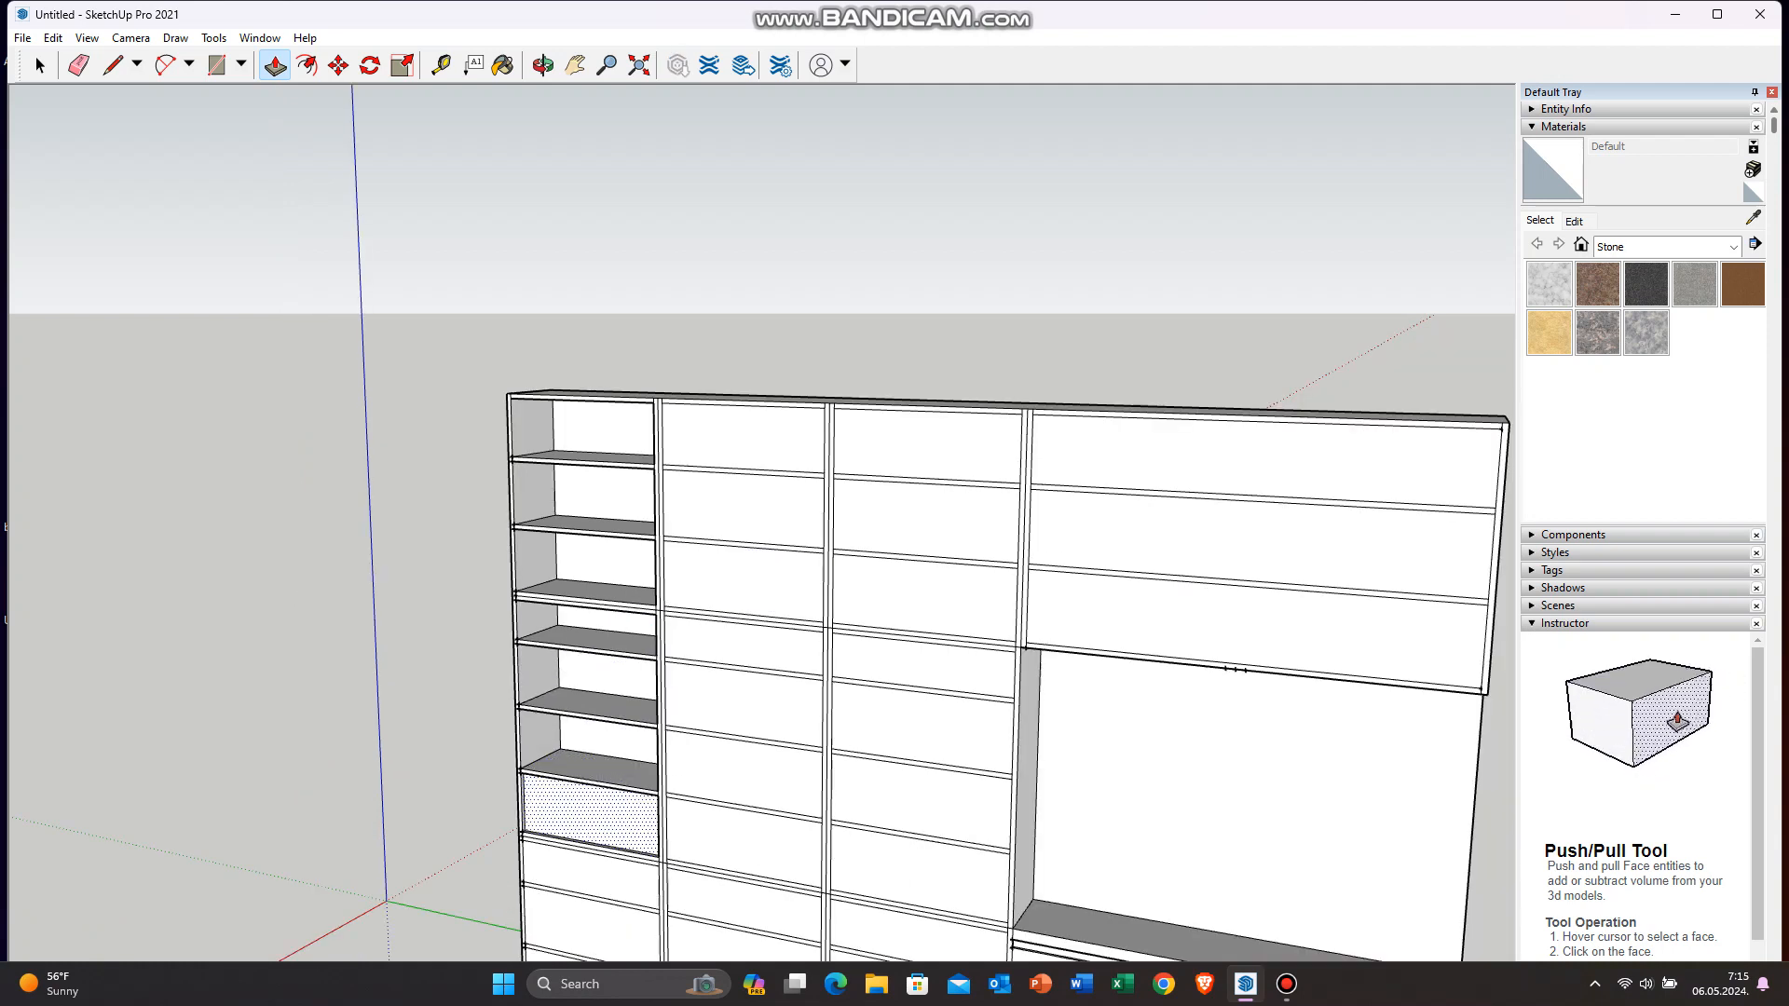
scroll(587, 867, up, 2)
double_click(596, 750)
double_click(597, 825)
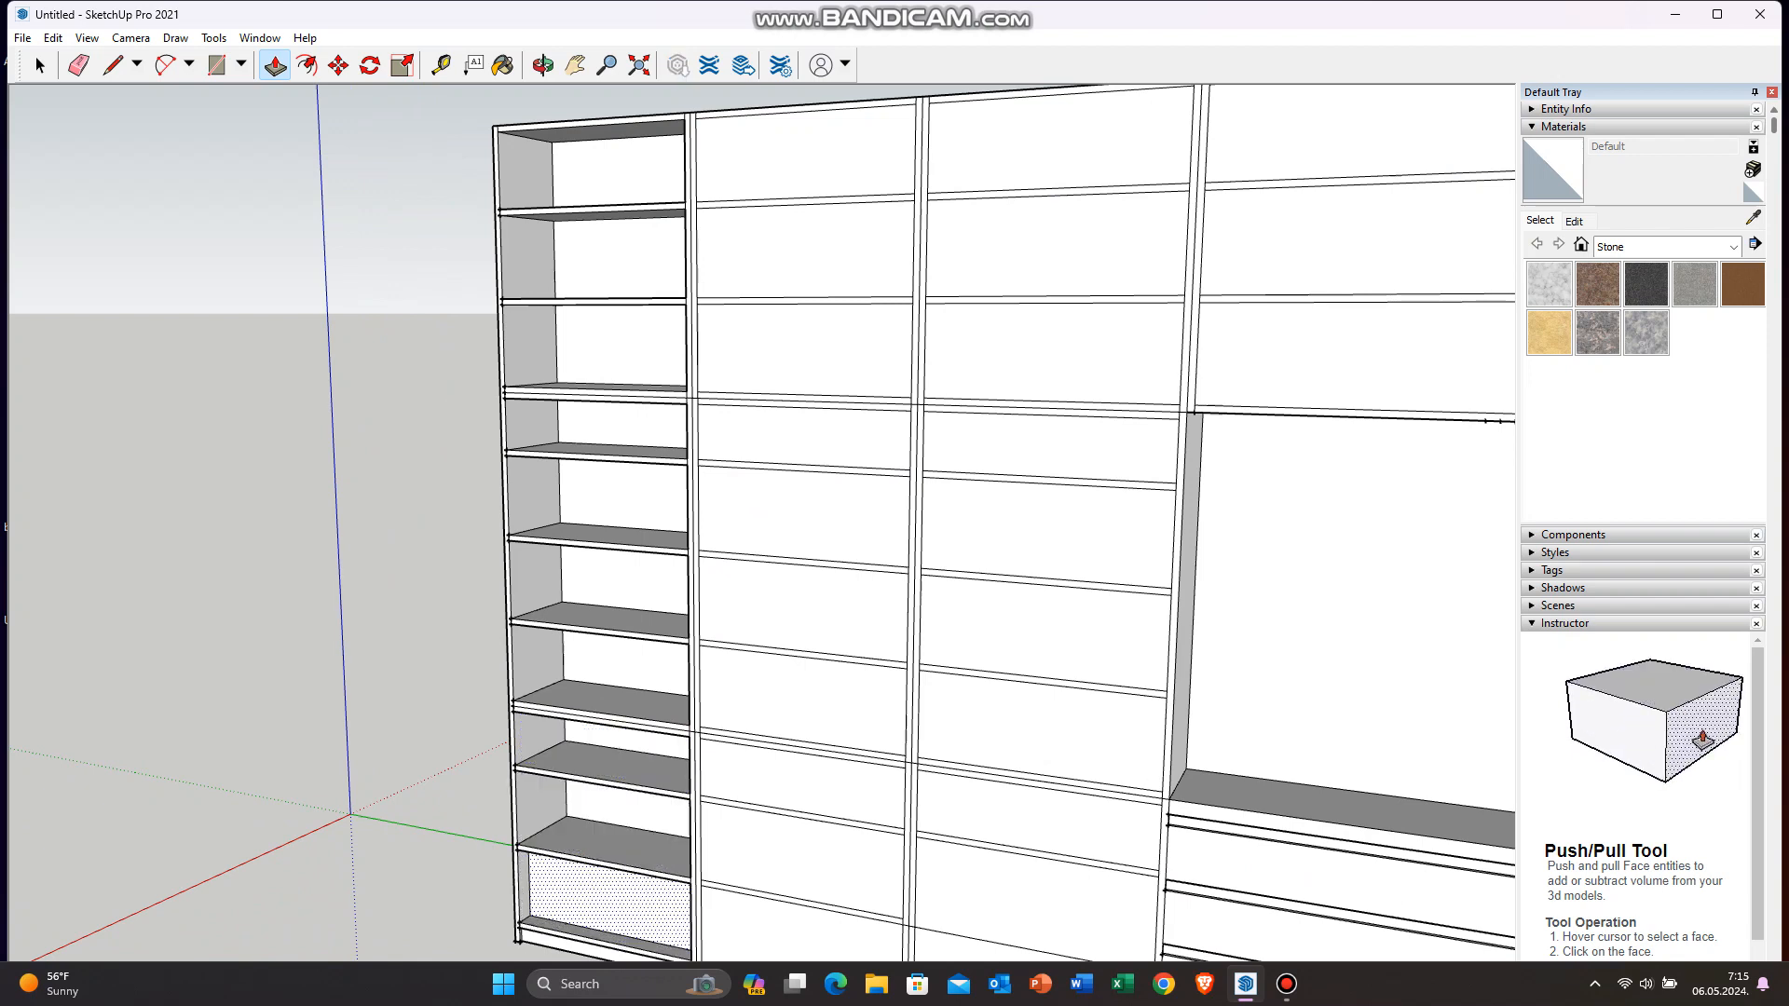
double_click(606, 899)
Step: Push all compartment faces of the second column inward to the same depth, from the base to the top
double_click(802, 927)
double_click(801, 853)
double_click(806, 783)
double_click(804, 699)
double_click(804, 610)
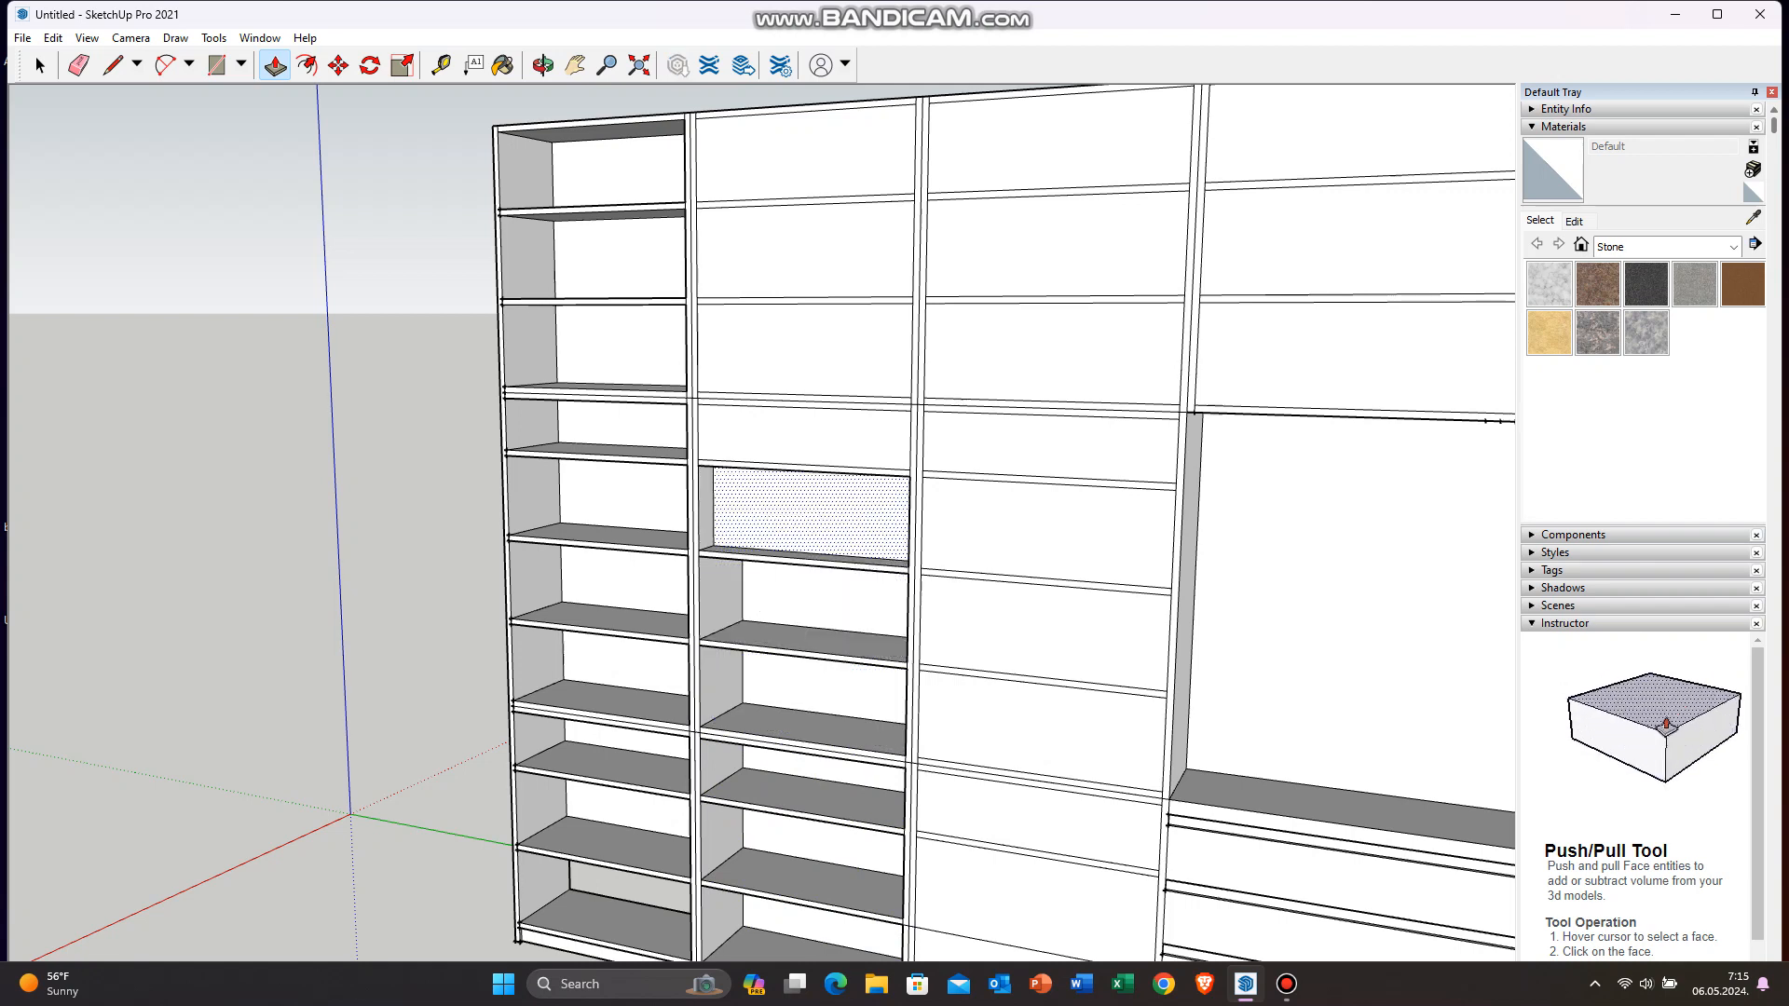
double_click(811, 517)
double_click(803, 349)
double_click(826, 252)
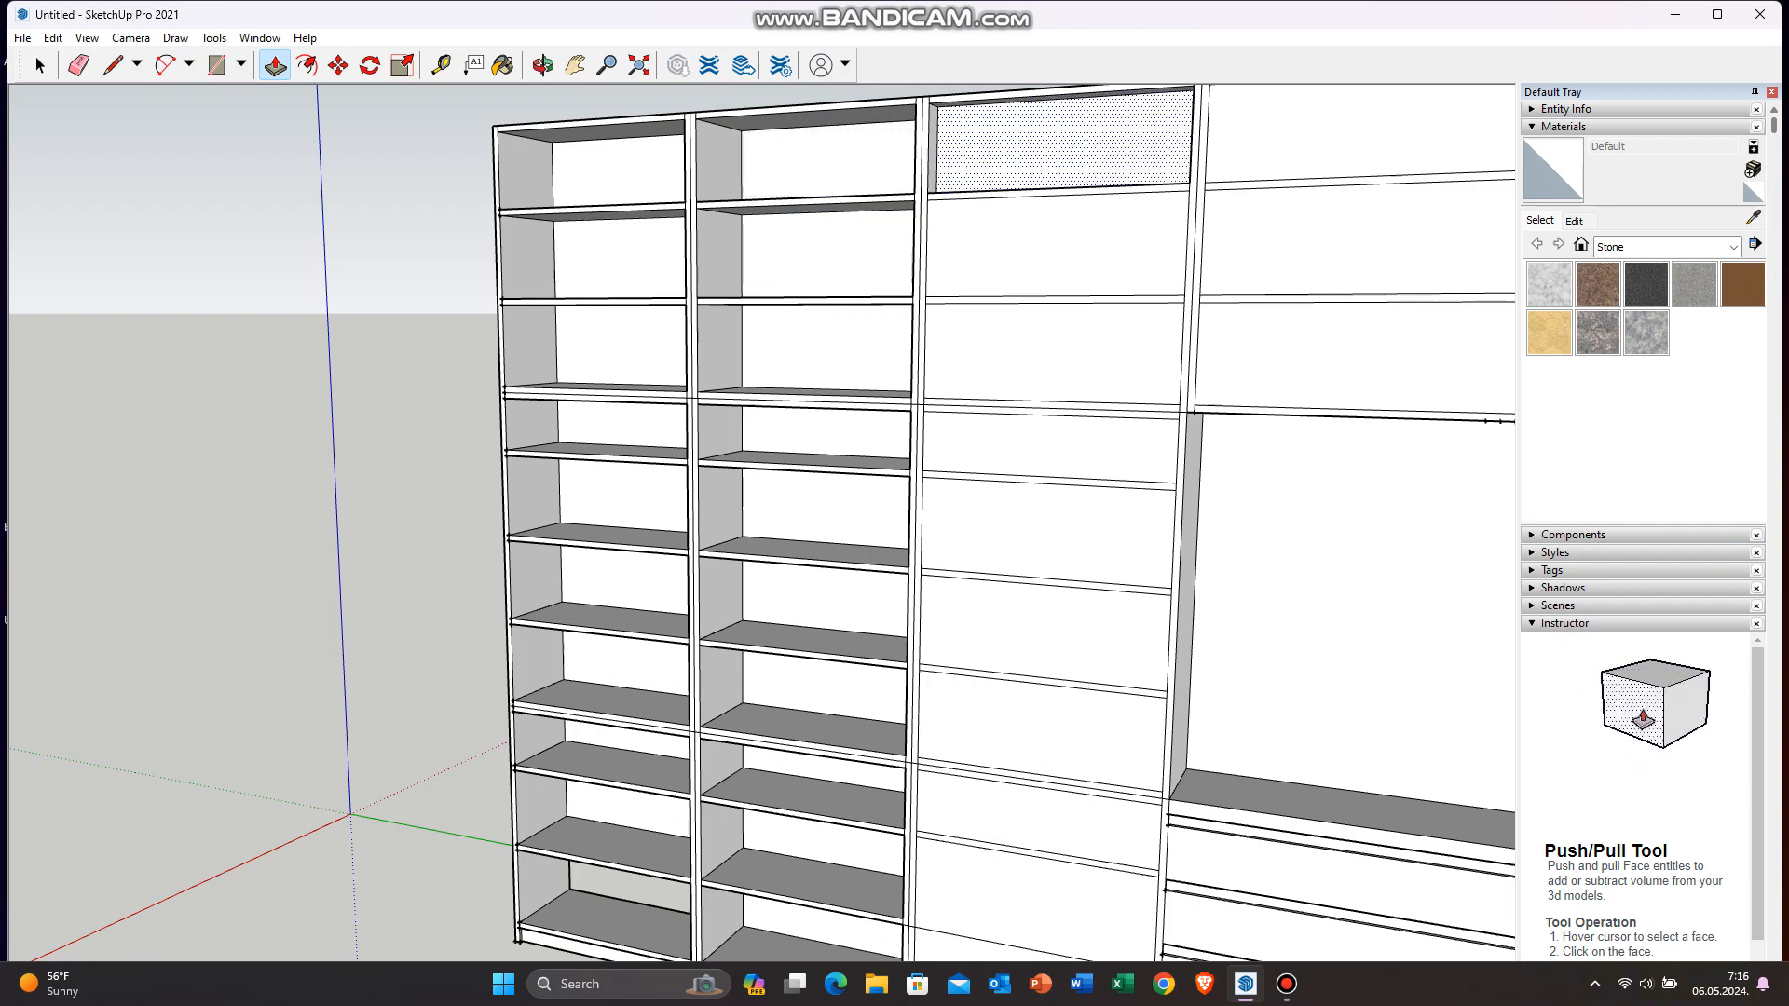
Step: Push the compartment faces of the third column inward from the top down into the lower section
double_click(1062, 140)
double_click(1057, 247)
double_click(1053, 349)
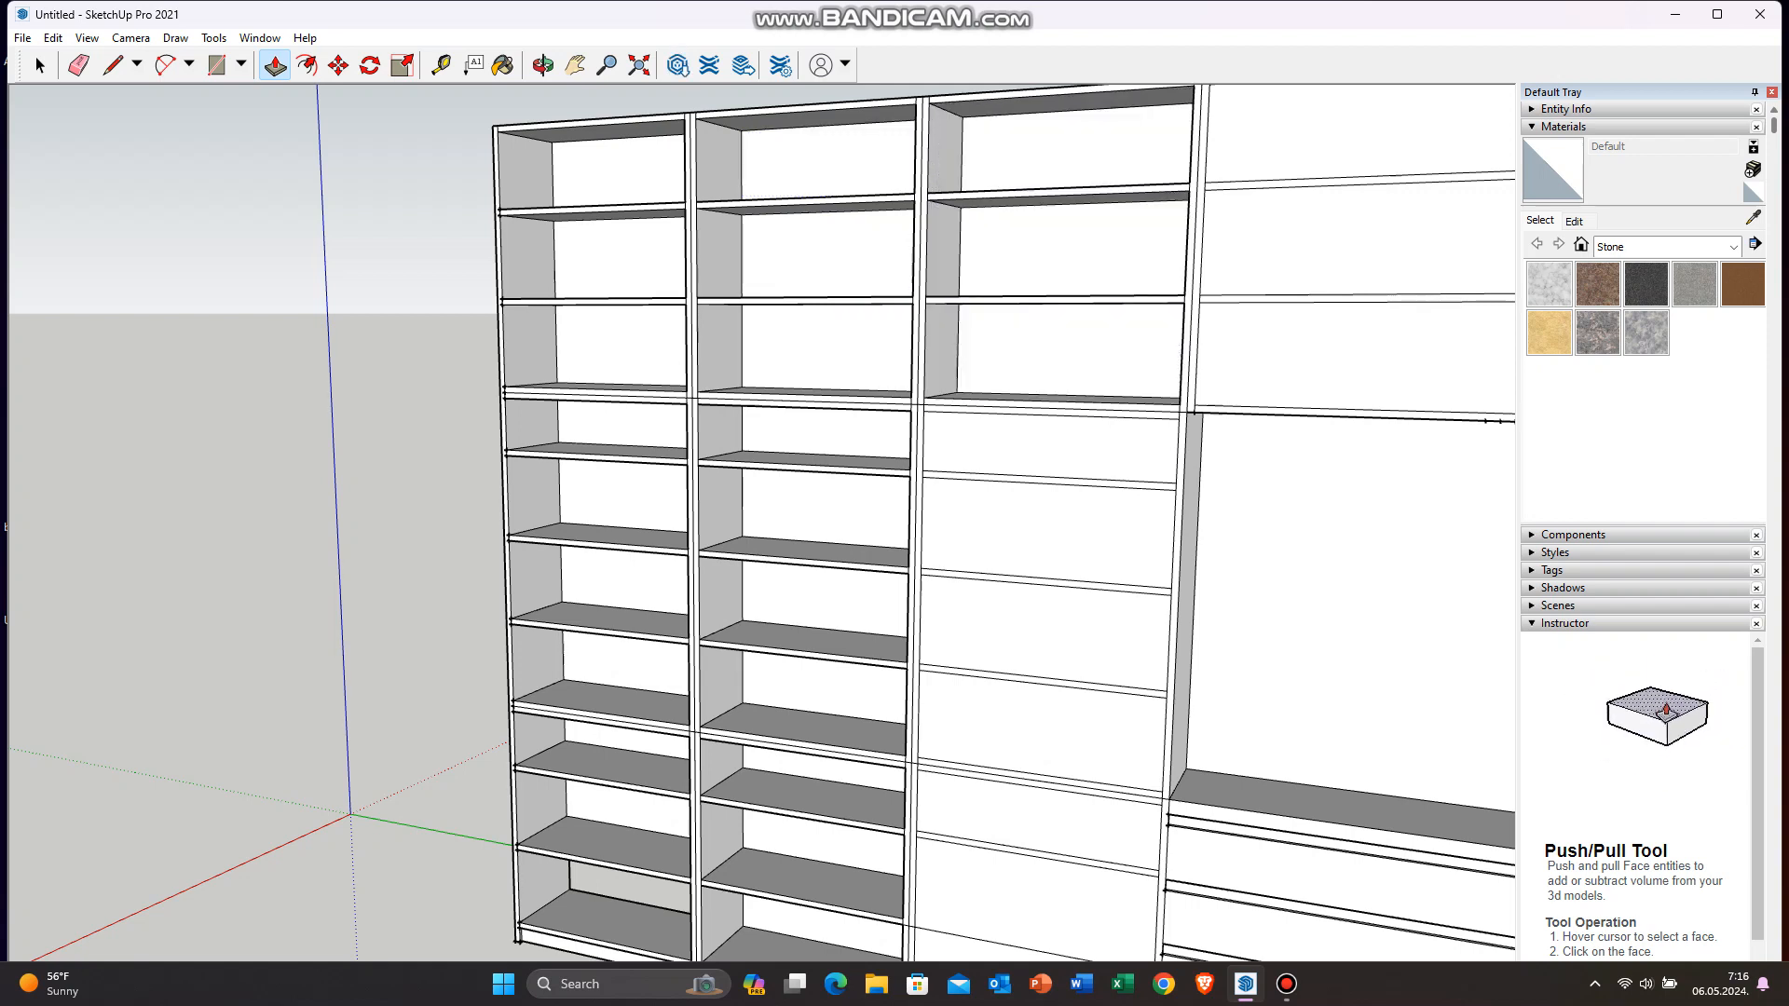
double_click(1050, 443)
double_click(1049, 526)
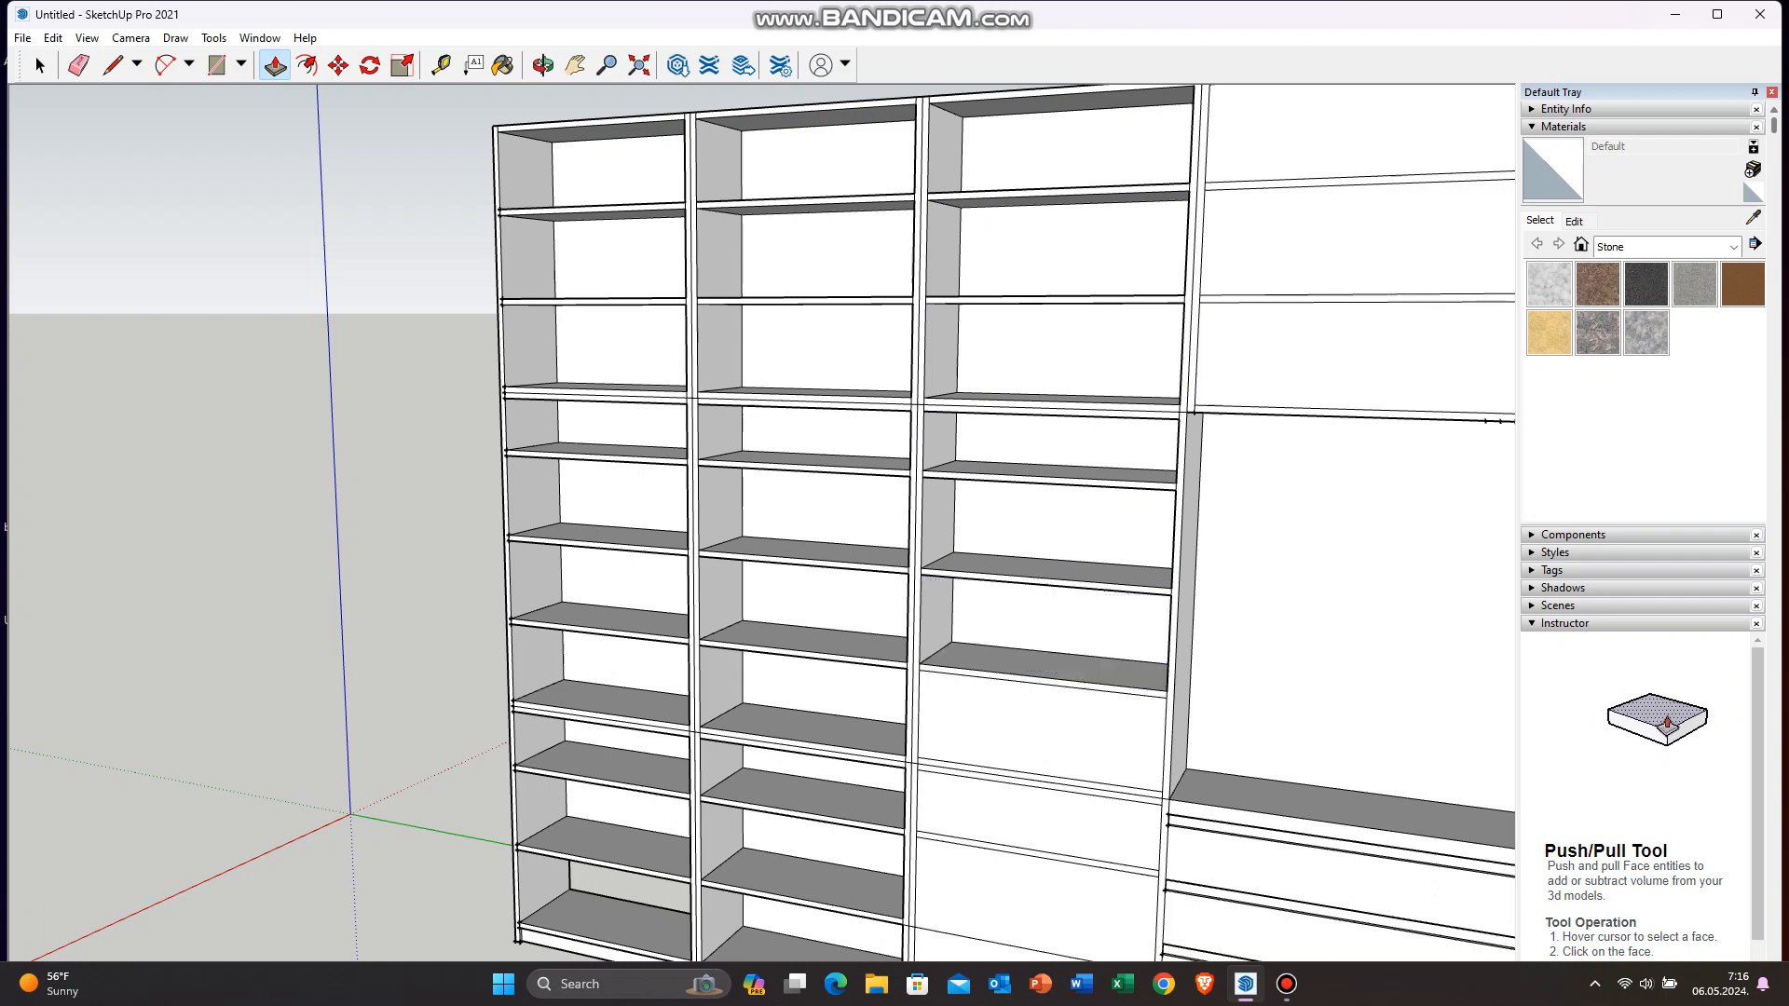
double_click(1049, 632)
double_click(1044, 741)
double_click(1039, 825)
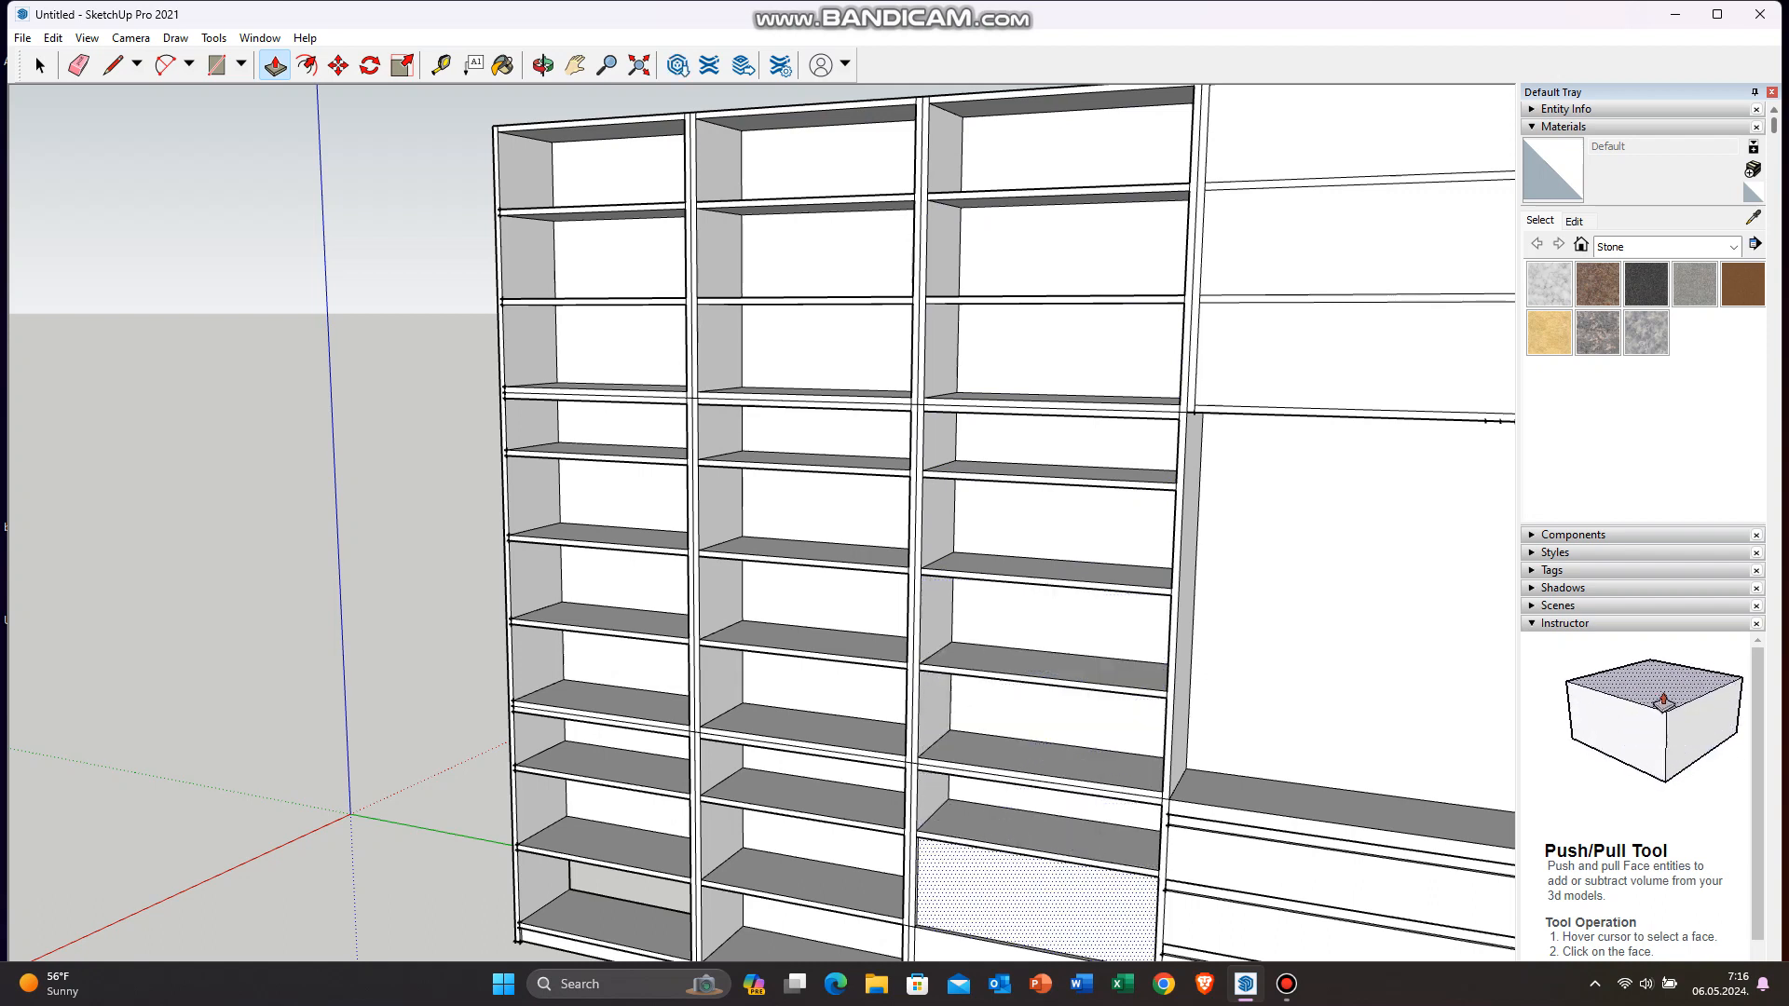
double_click(1037, 896)
click(52, 37)
click(73, 59)
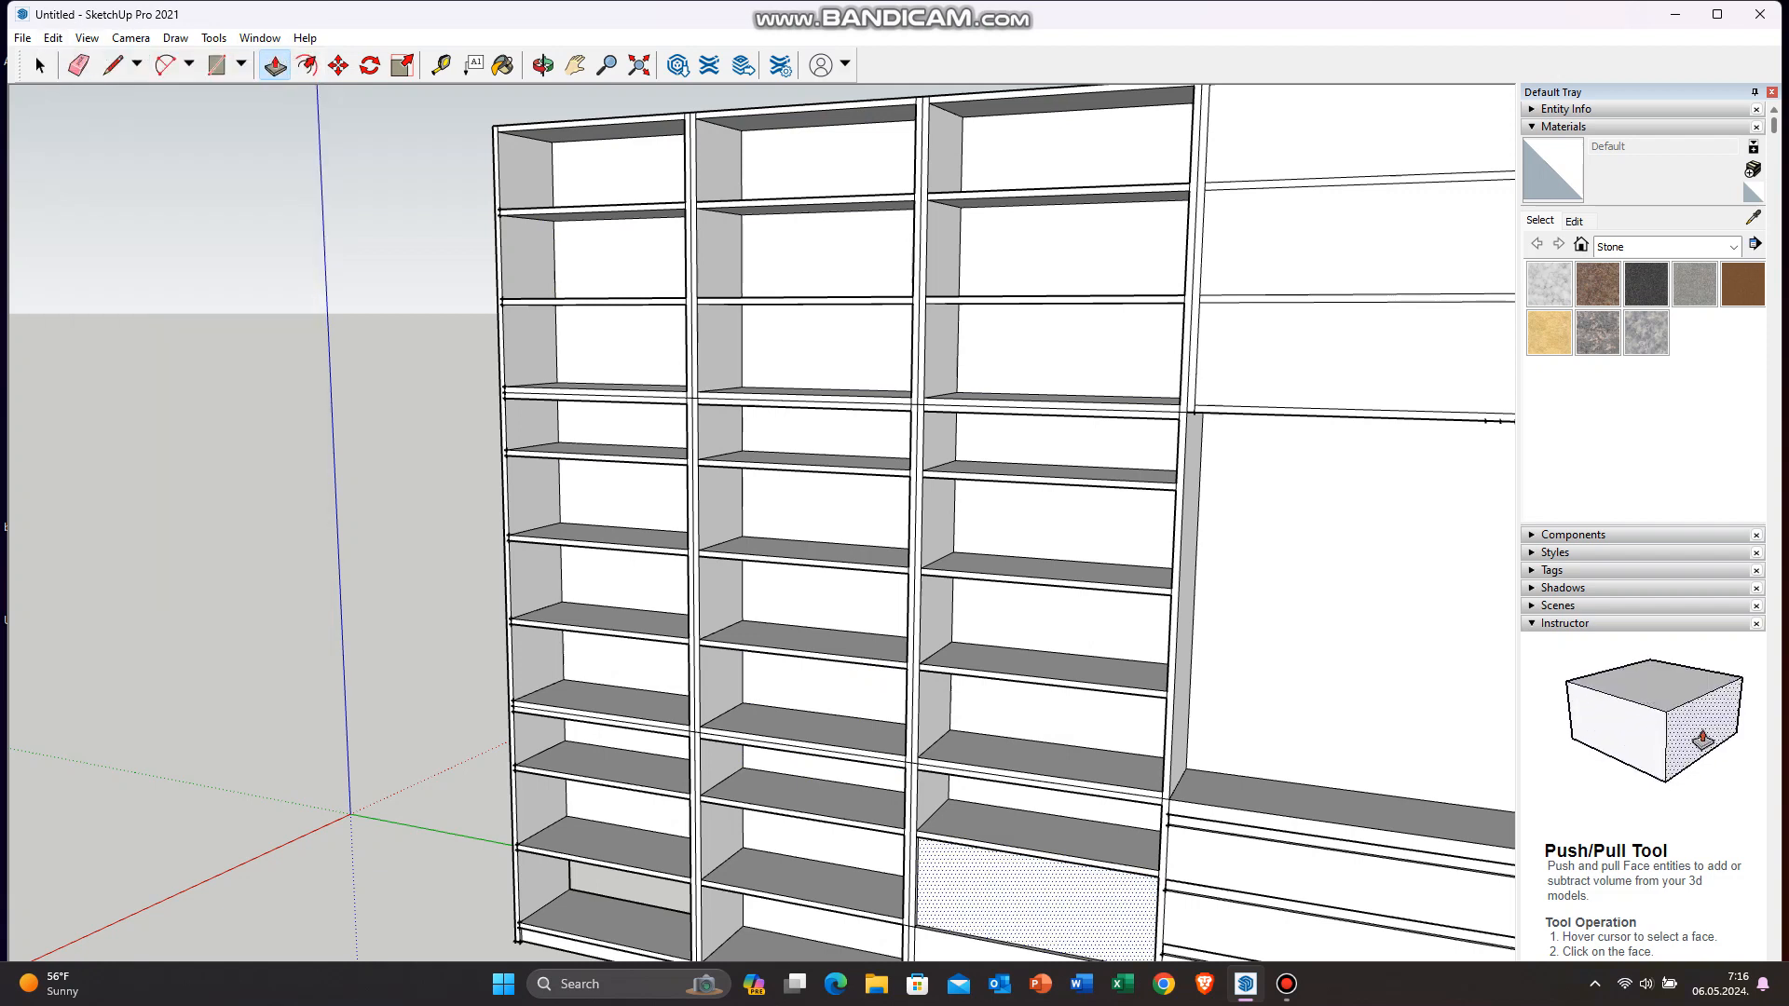
scroll(1080, 200, down, 4)
scroll(1123, 636, up, 6)
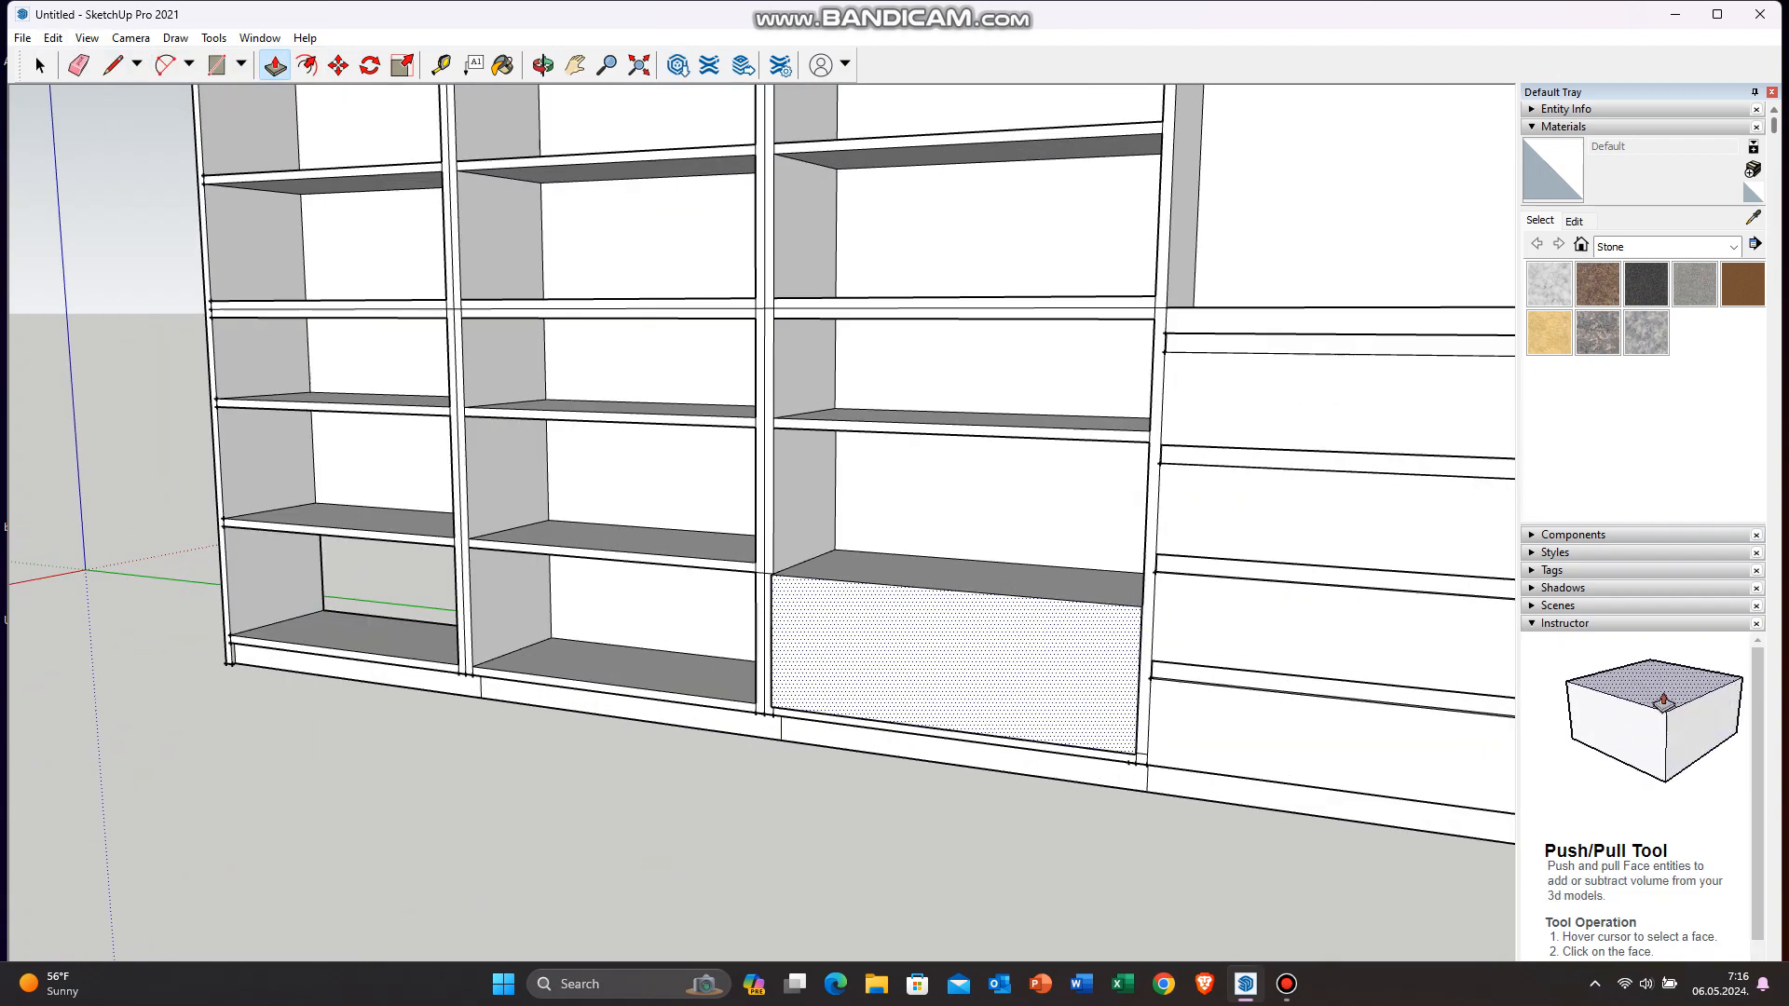
click(52, 38)
click(104, 59)
Step: Draw the missing lower line of the third column's lowest shelf and erase its segment crossing the divider
click(112, 64)
scroll(788, 624, up, 4)
scroll(691, 469, down, 2)
click(698, 474)
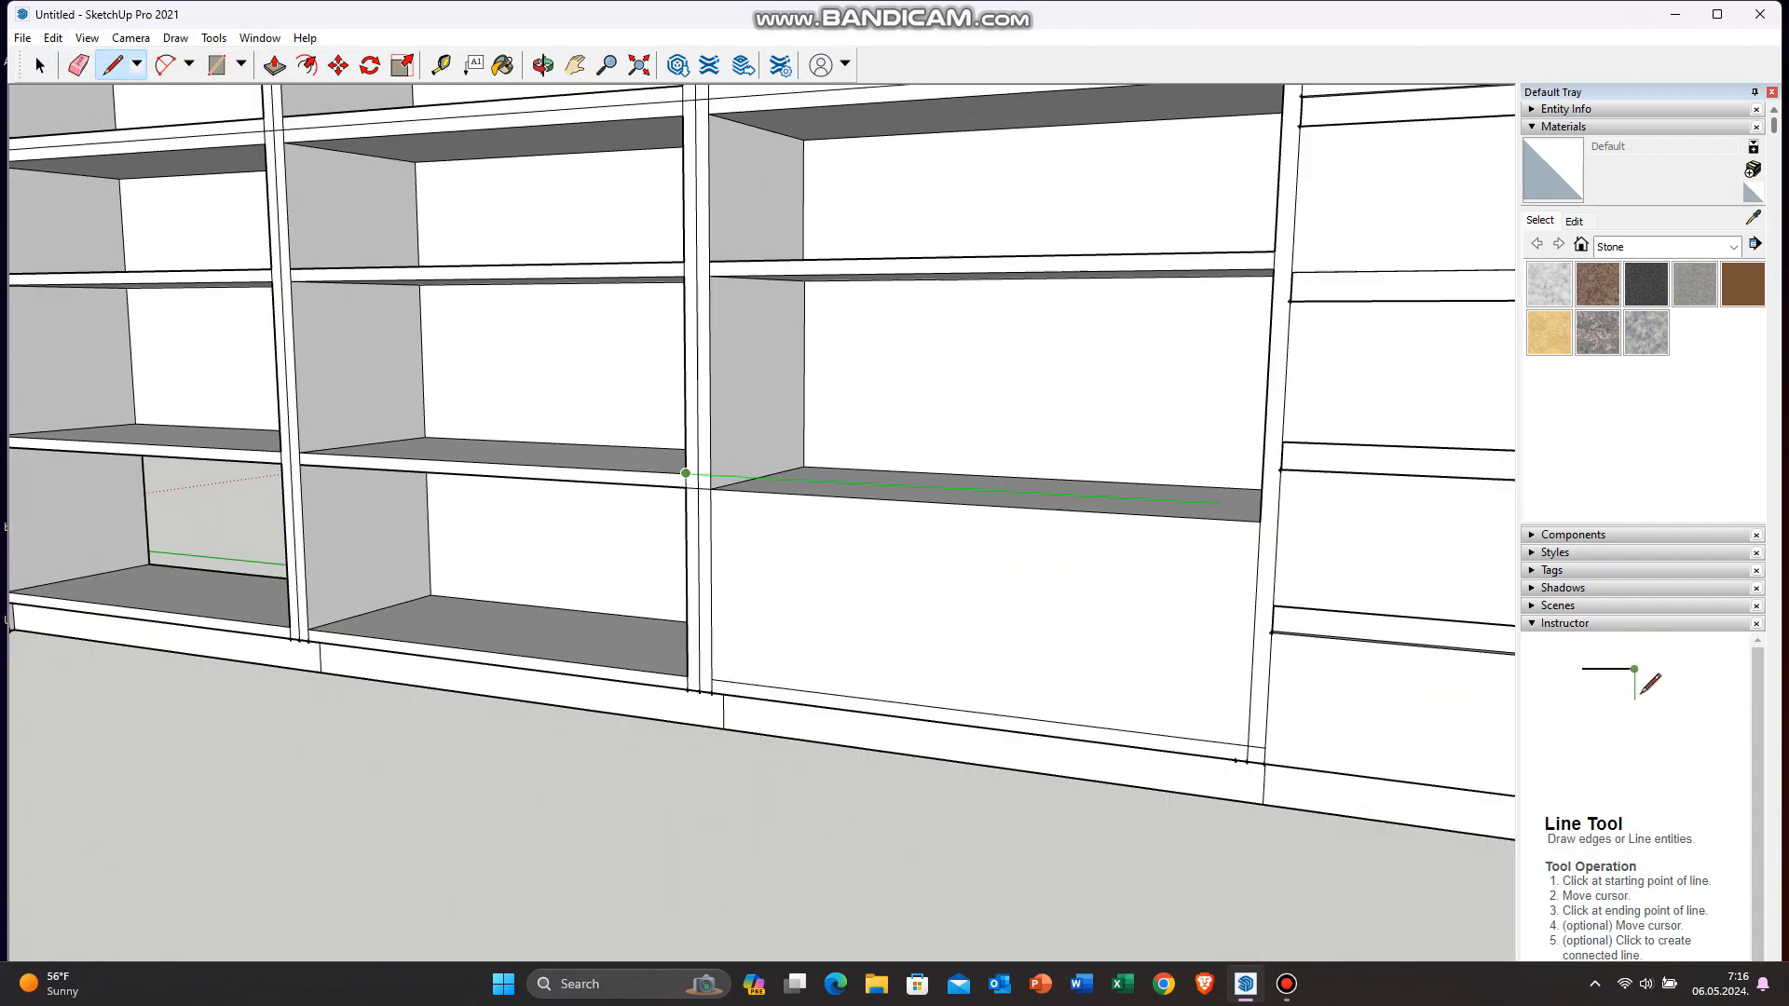
click(1261, 505)
key(e)
scroll(699, 415, up, 3)
scroll(699, 415, down, 3)
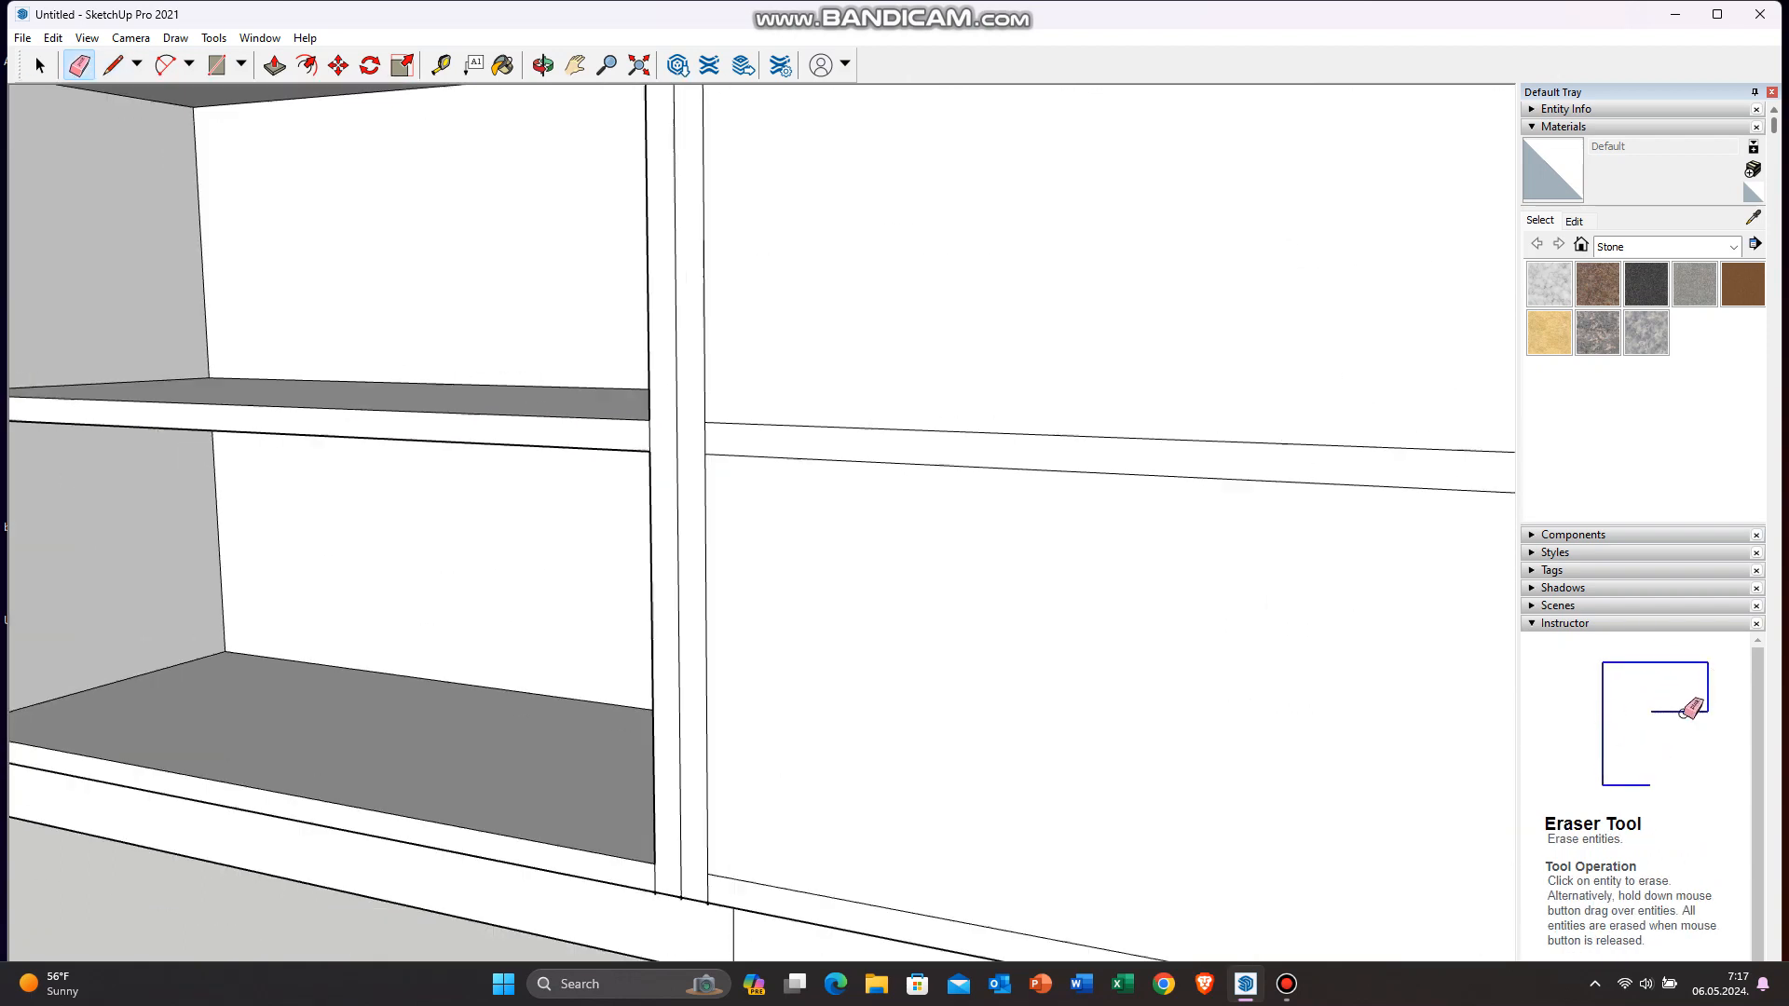
Step: Push the two lowest compartment faces of the third column inward to match the neighbouring compartments
key(p)
click(699, 415)
click(550, 401)
click(709, 559)
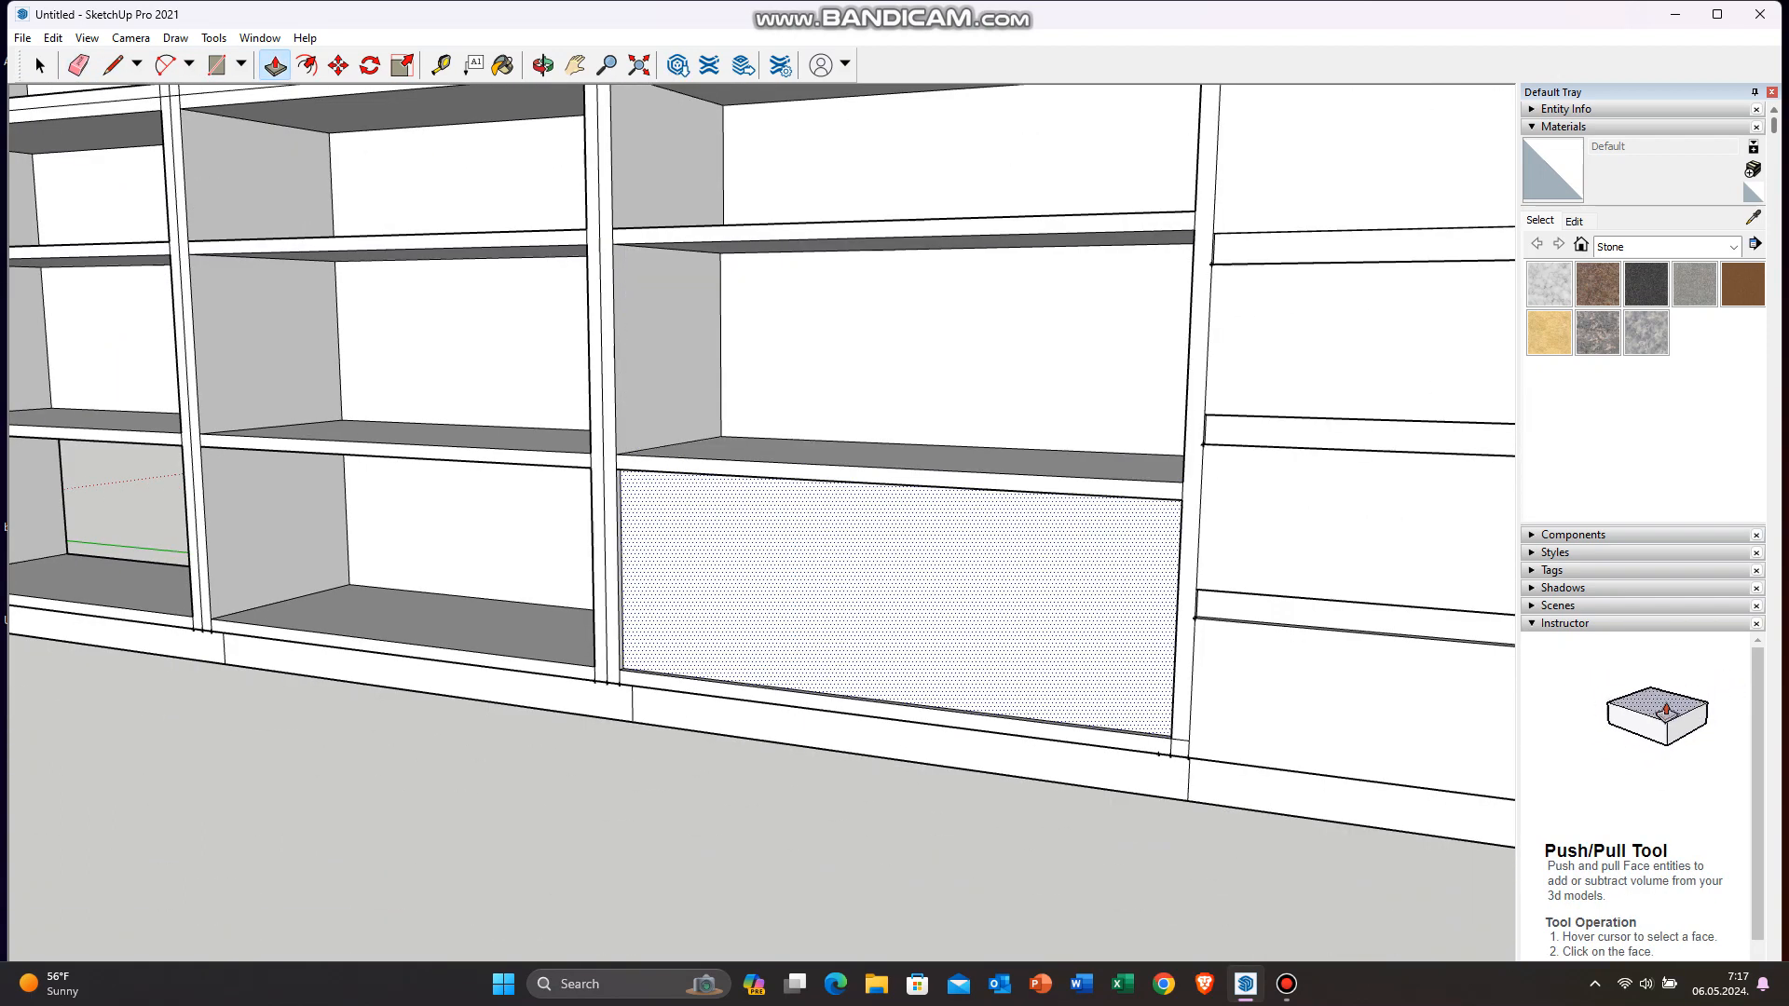
click(736, 643)
Step: Push the three wide compartment faces above the niche inward to form open shelves
scroll(736, 652, down, 5)
scroll(792, 345, up, 3)
click(652, 344)
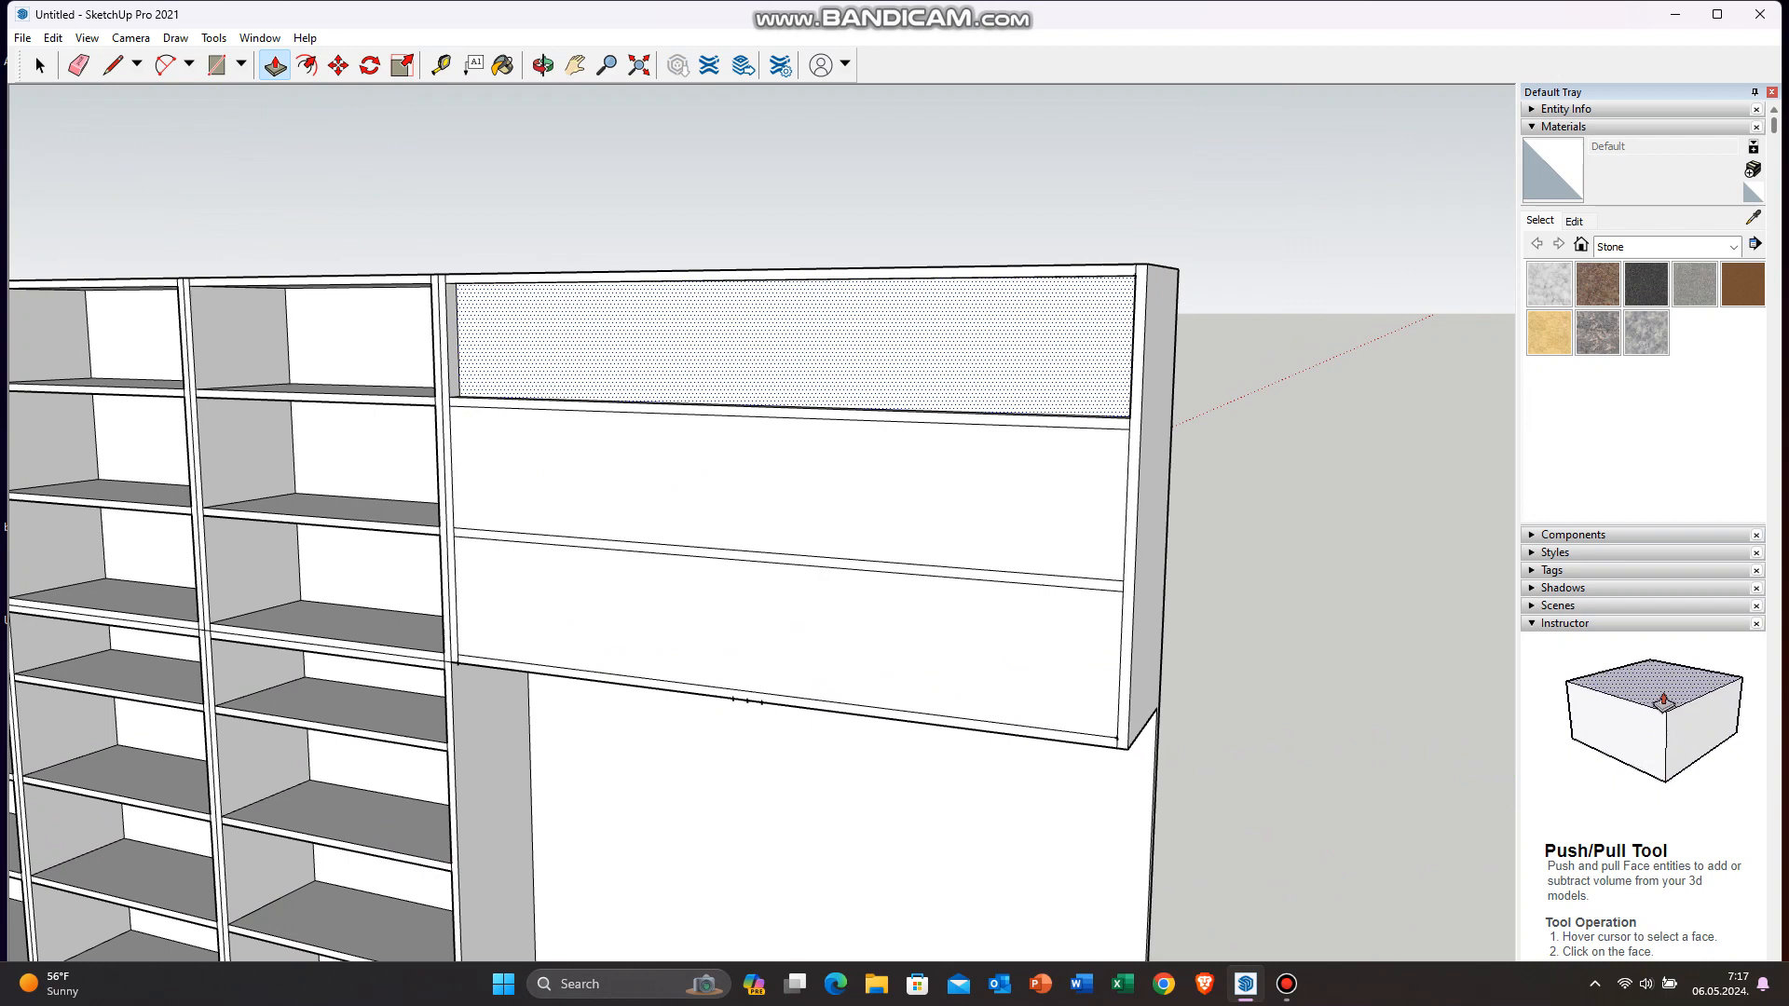
click(391, 345)
click(652, 484)
click(652, 354)
click(708, 615)
click(1072, 484)
scroll(1143, 399, down, 4)
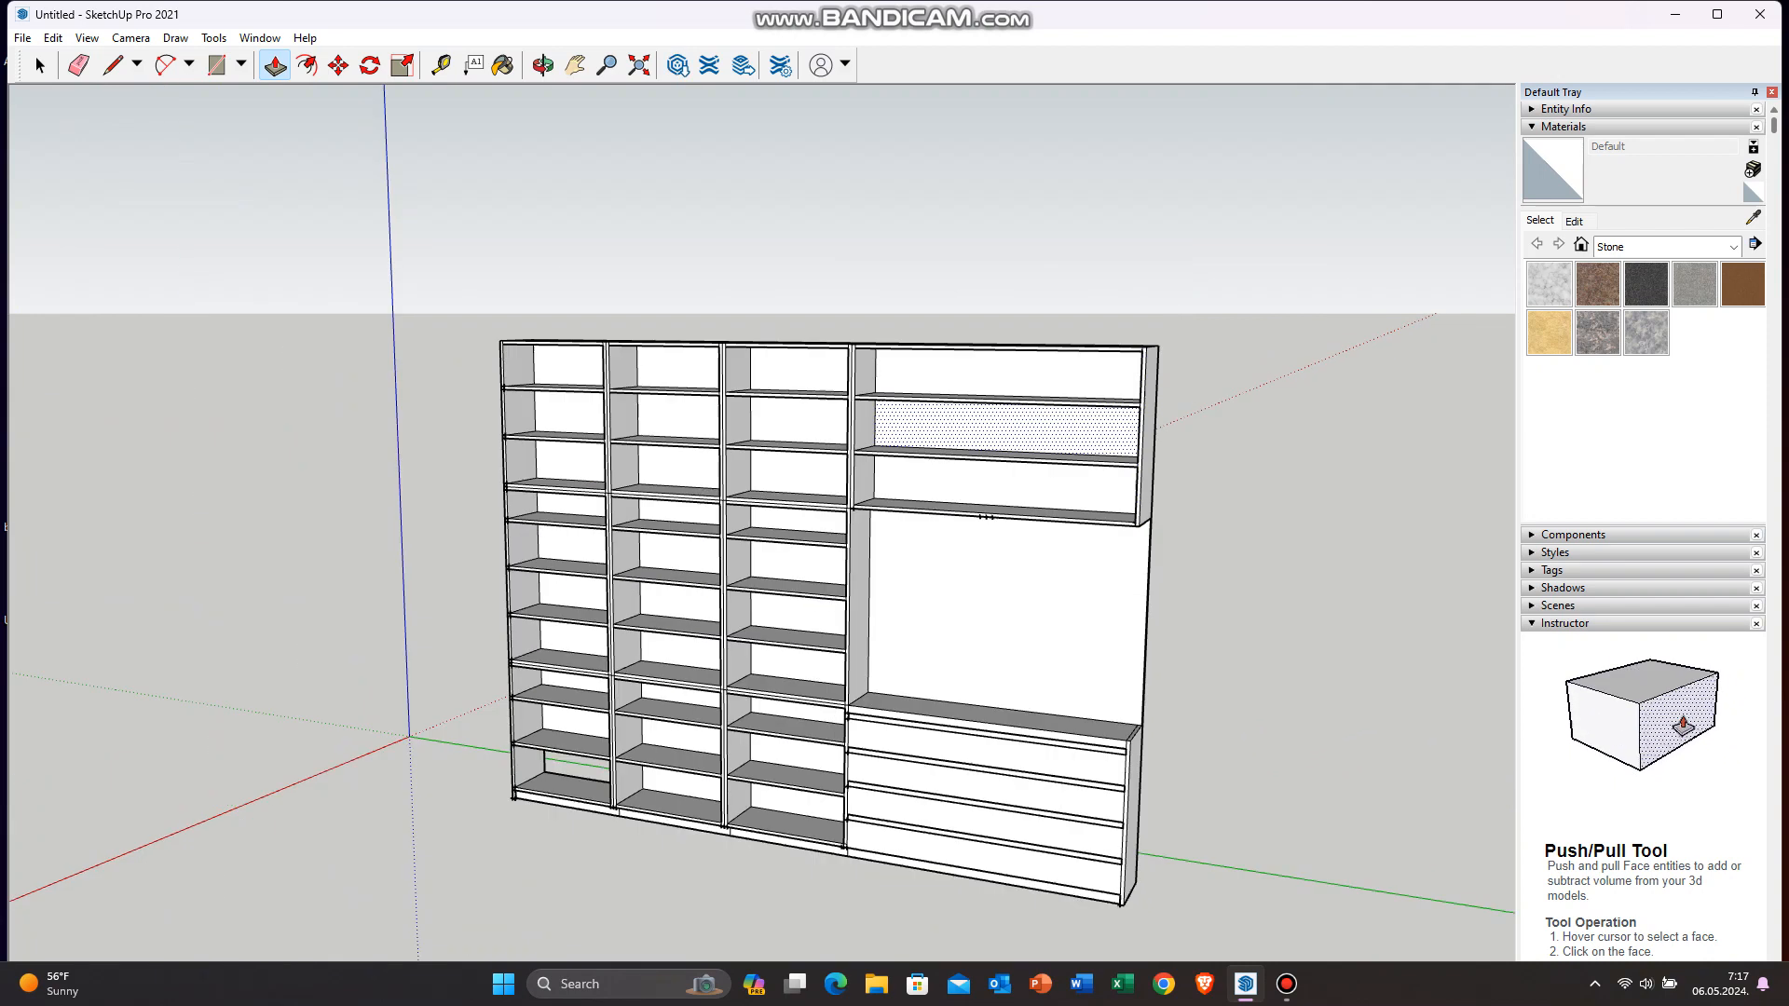
click(575, 65)
drag(753, 605, 731, 545)
scroll(732, 545, up, 2)
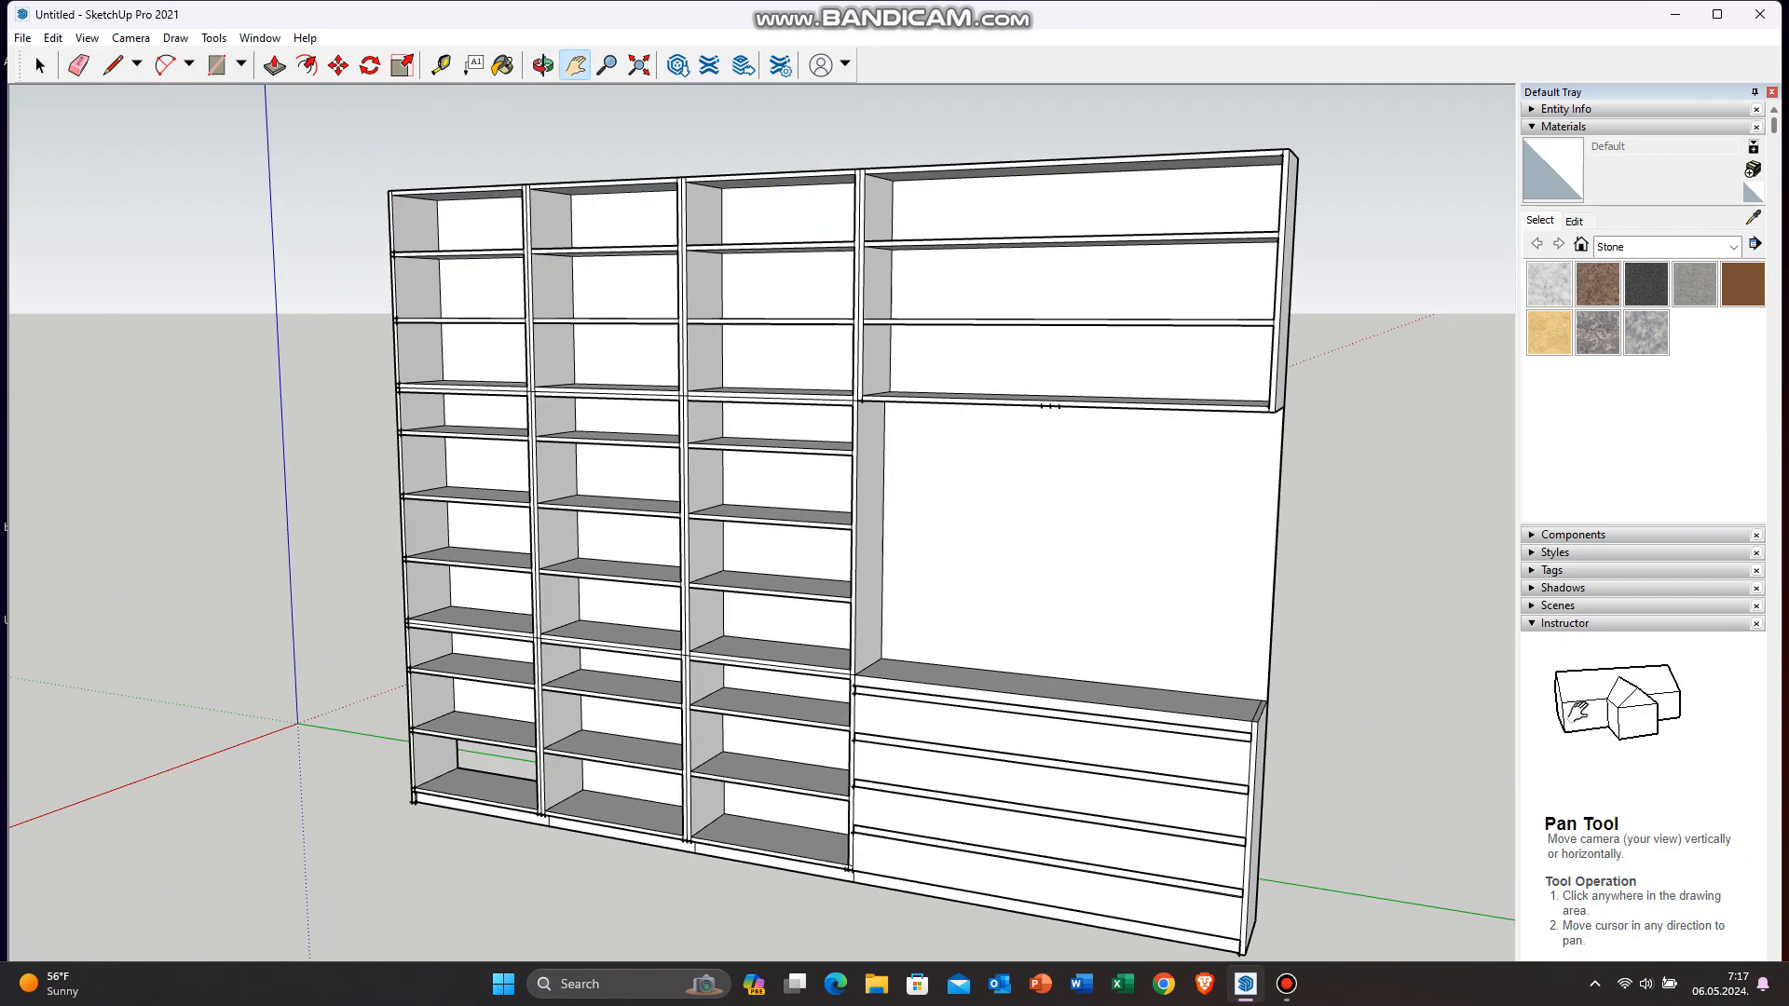